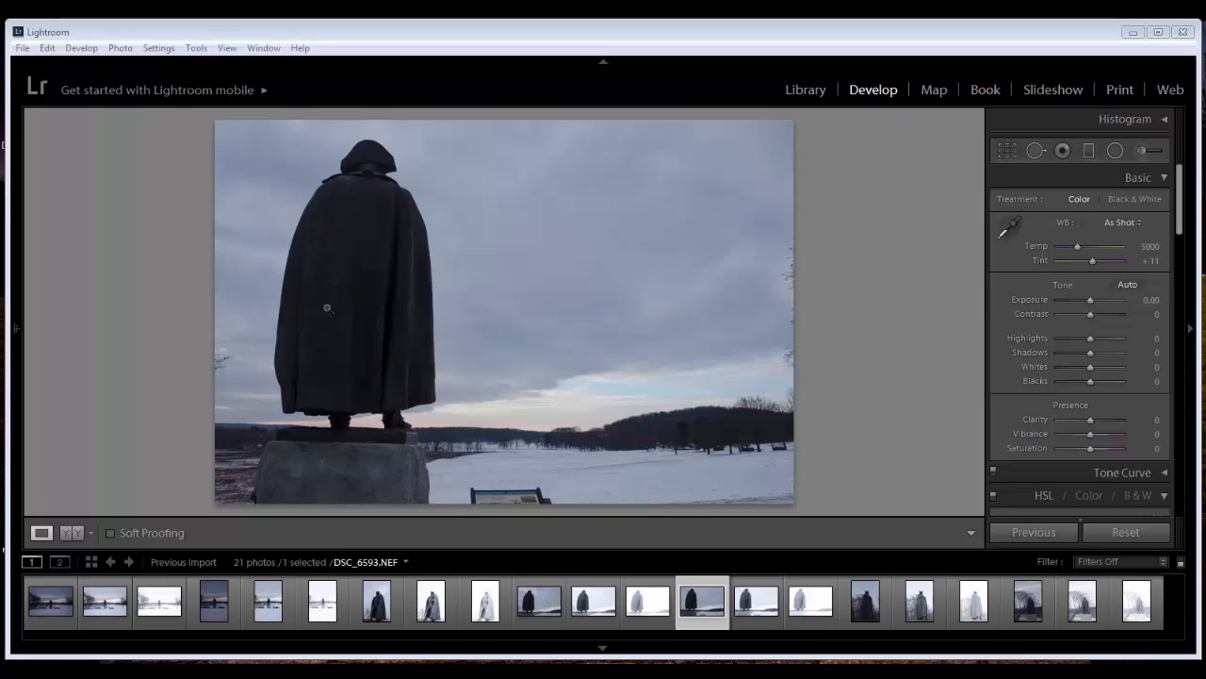
- Review the distant landscape and portrait exposures of the statue, starting from the first photo in the set
click(35, 602)
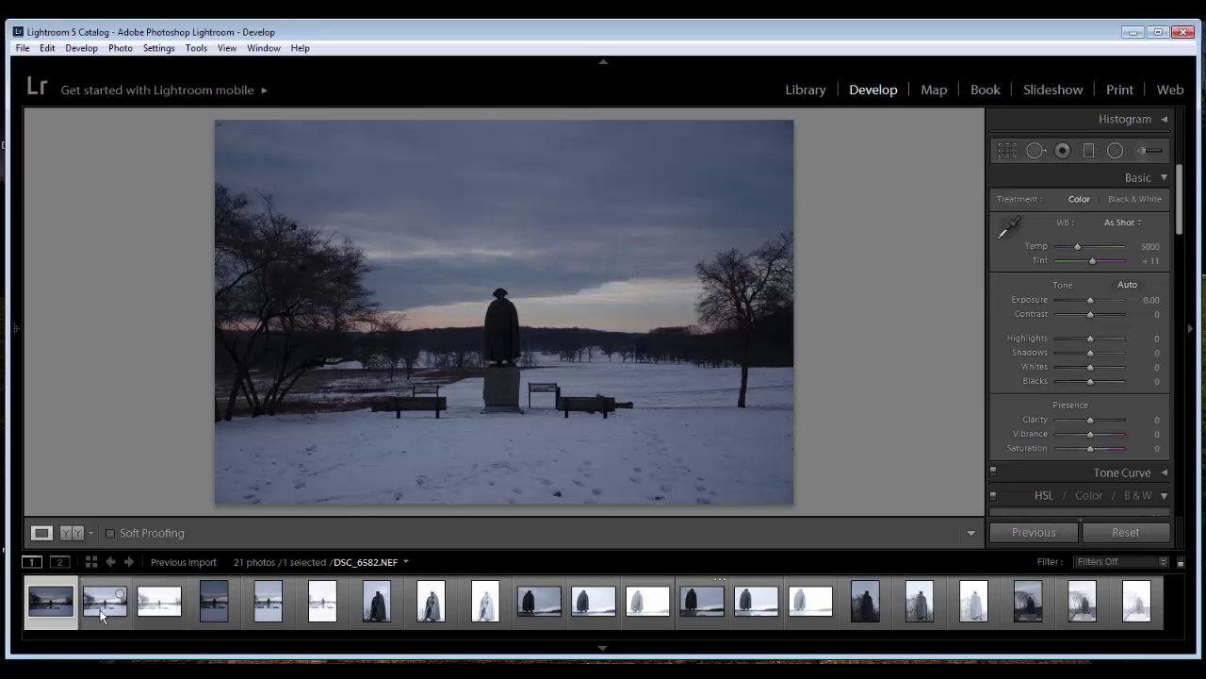
click(104, 603)
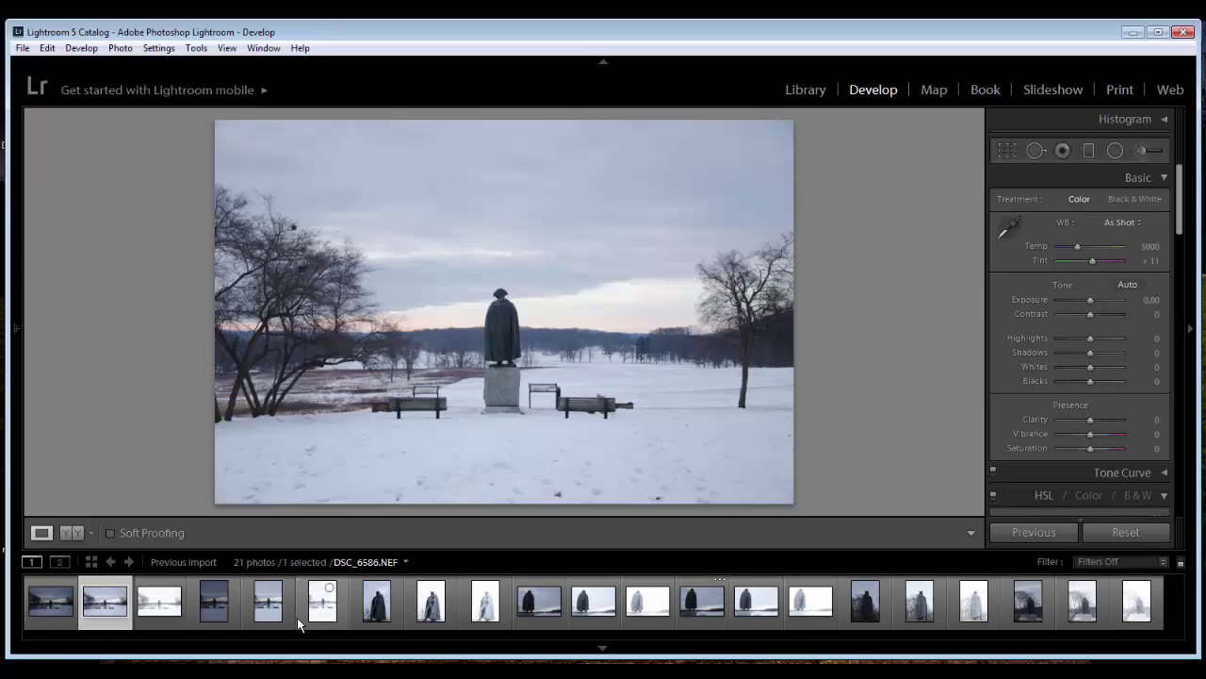
key(Right)
key(Right)
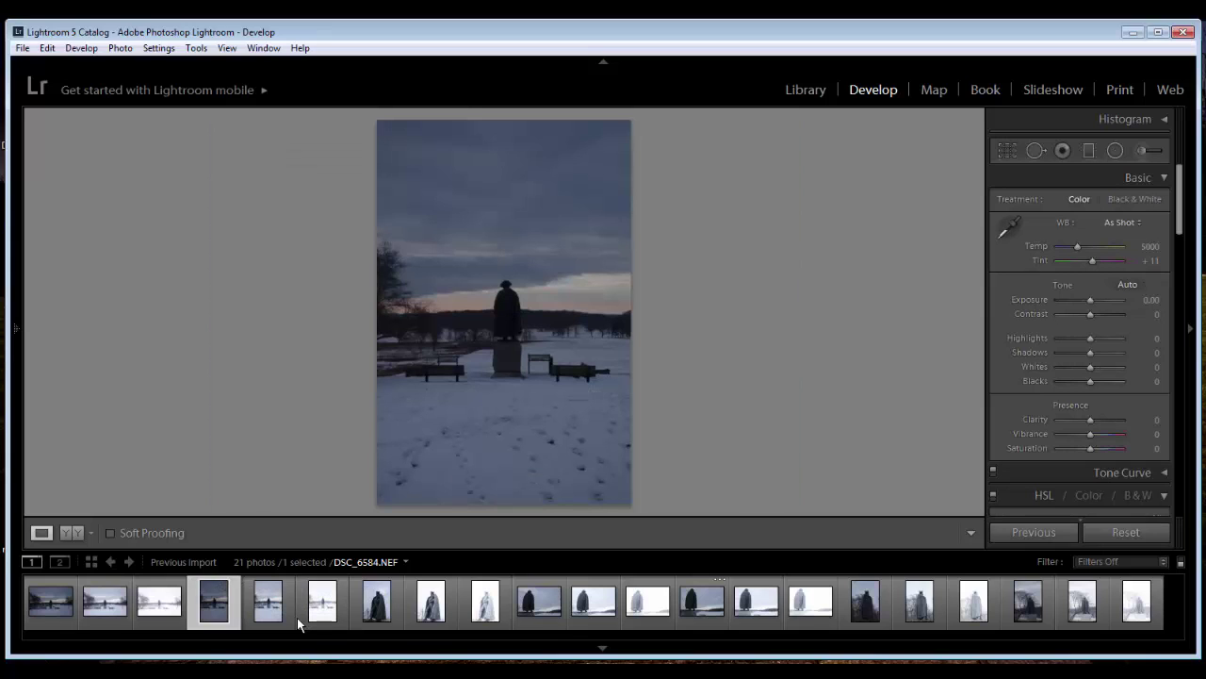
key(Home)
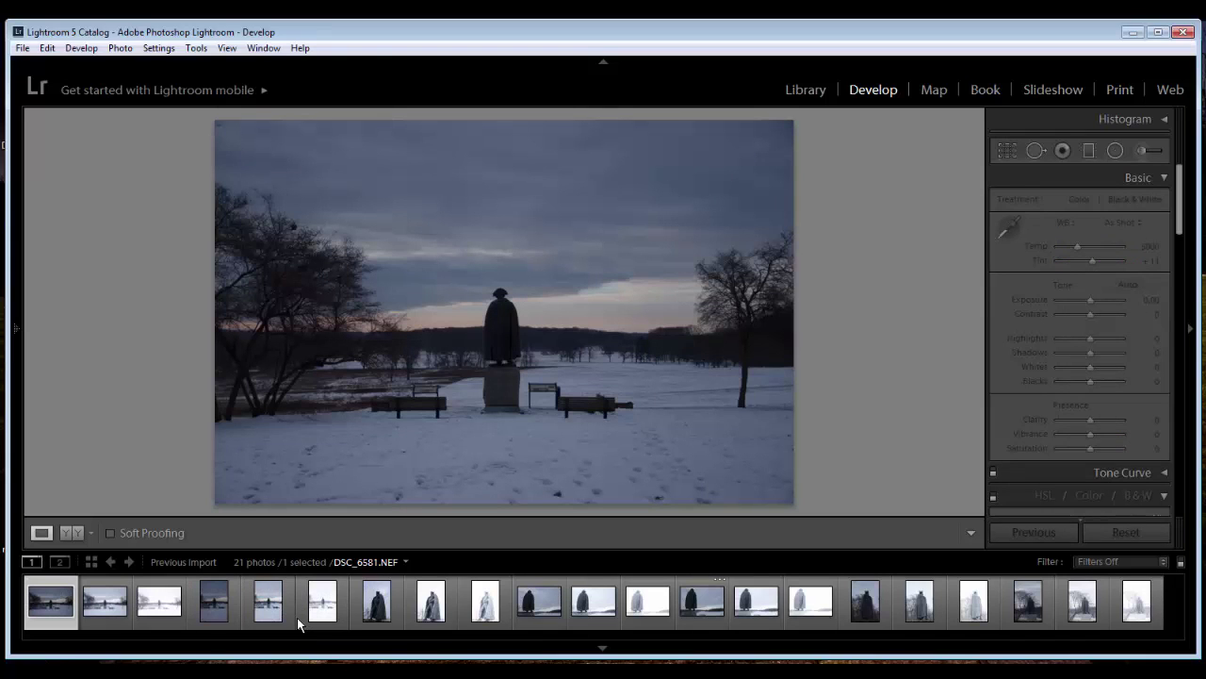
key(Right)
key(Right)
key(Right)
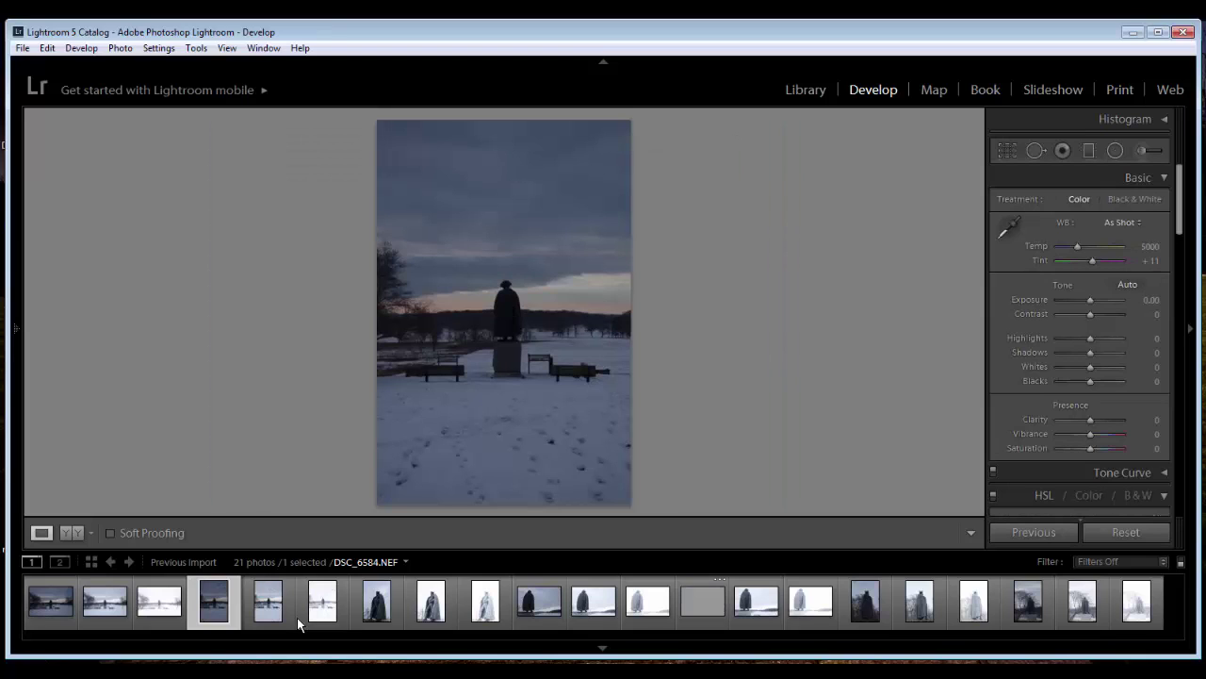
key(Right)
key(Right)
key(Right)
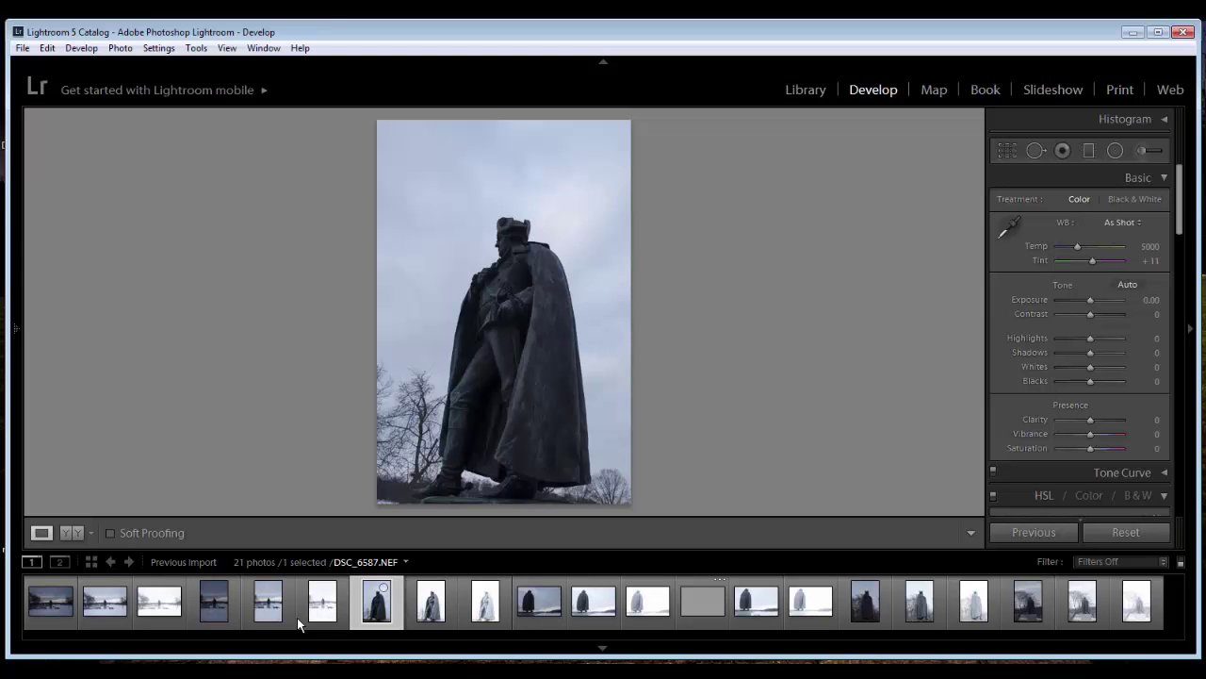
- Browse the remaining bracketed exposures, from the statue's front view through the rear views to DSC_6602.NEF
key(Right)
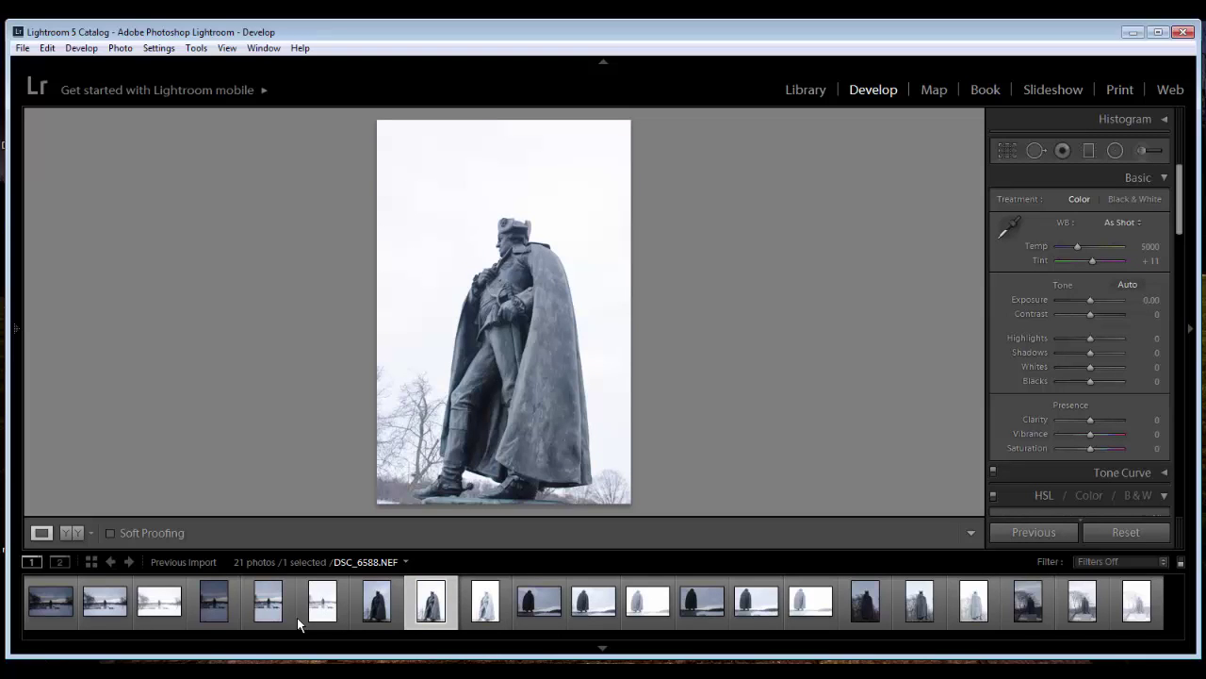
key(Right)
key(Right)
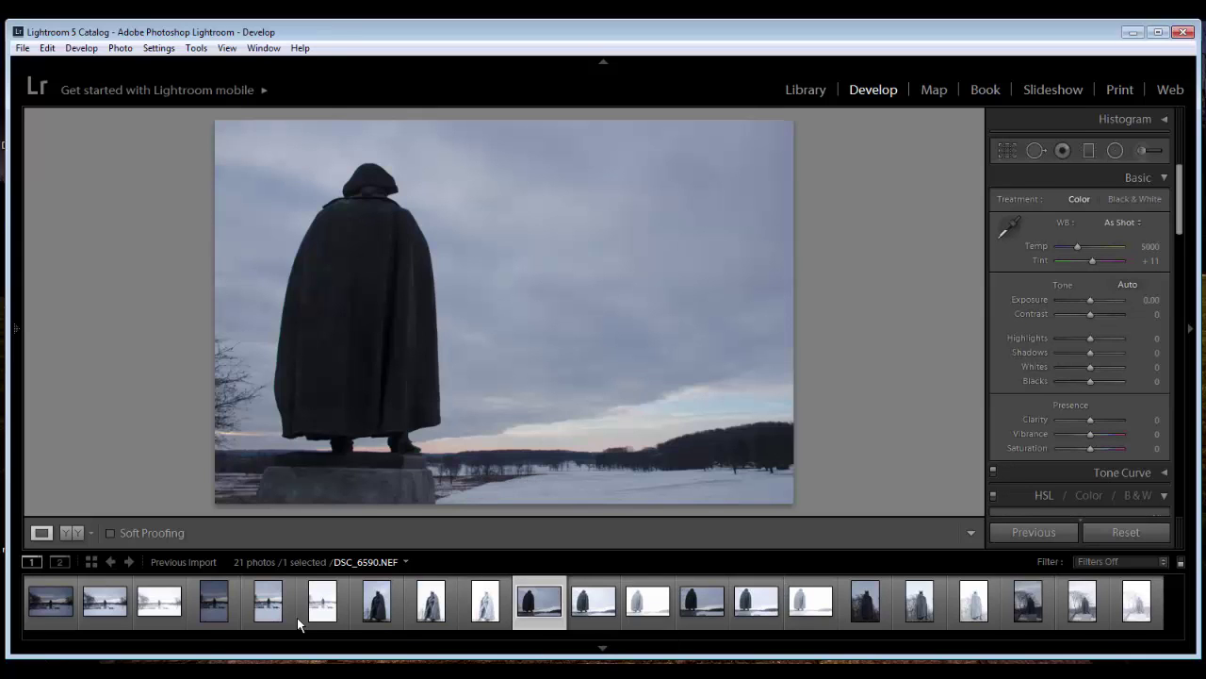
key(Right)
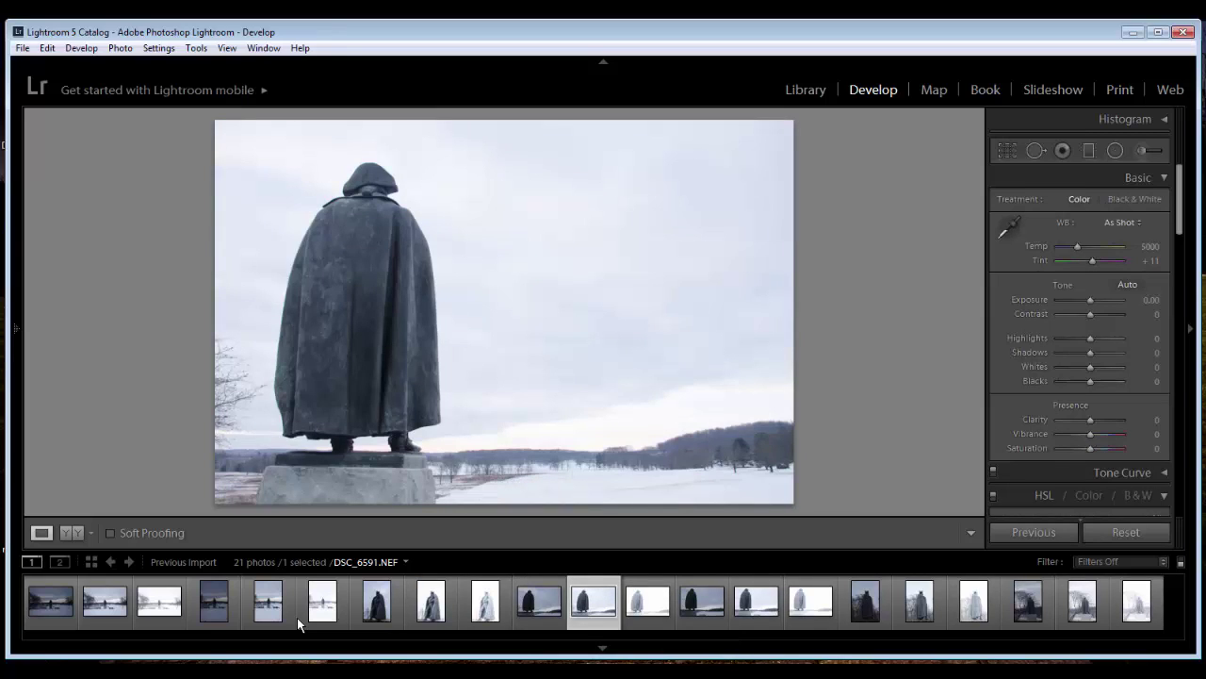
key(Left)
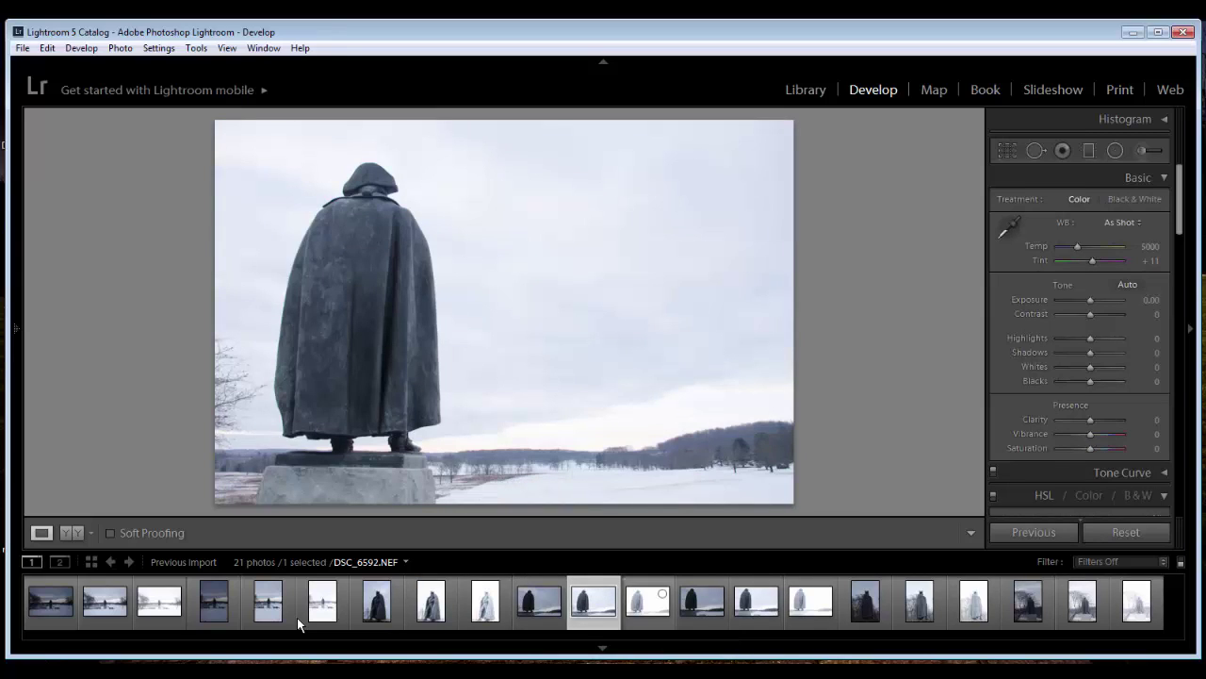
key(Right)
key(Right)
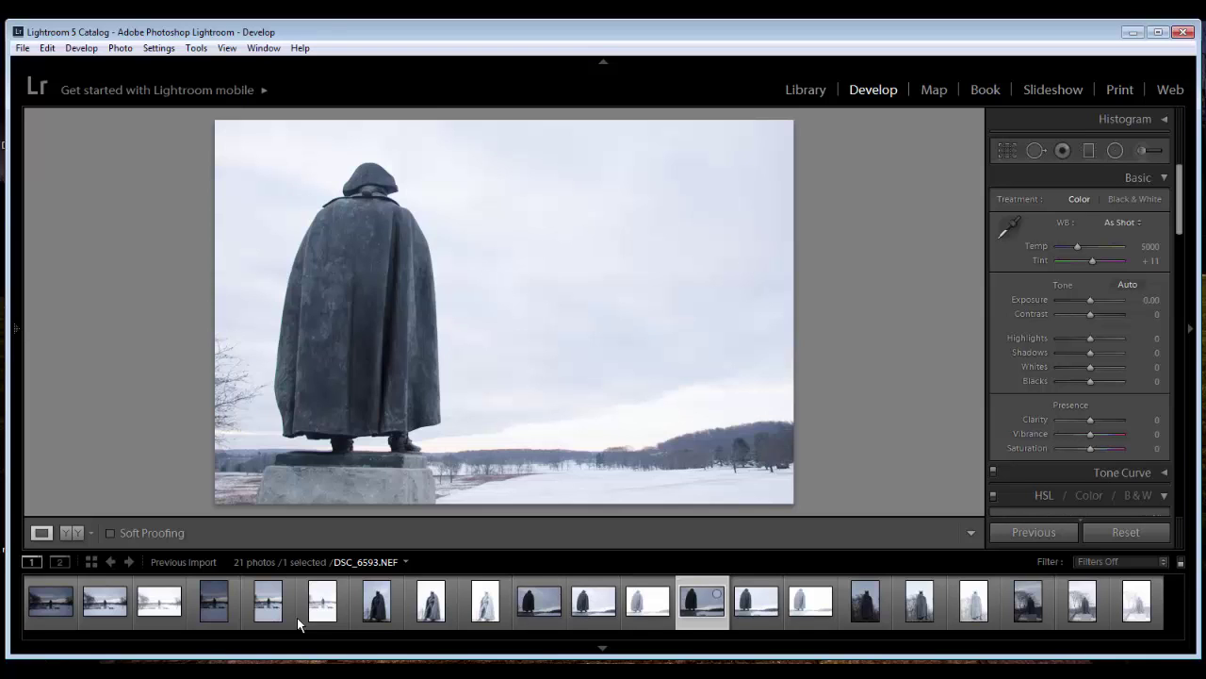
key(Right)
key(Right)
key(Right)
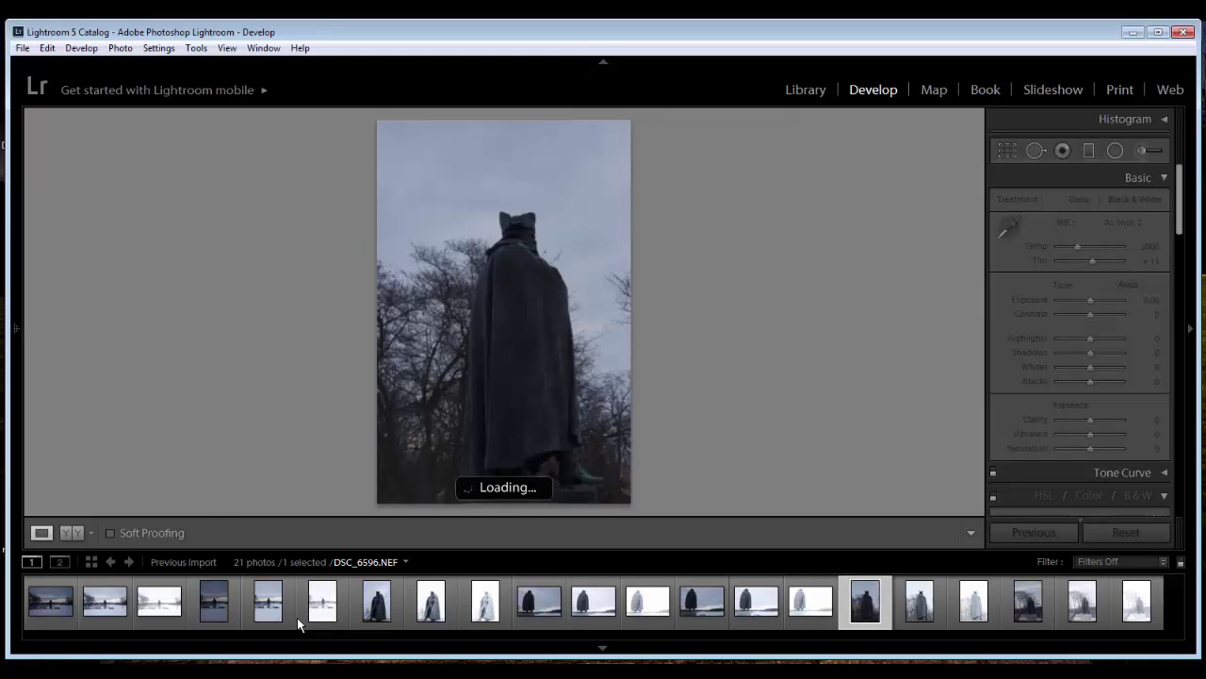
key(Right)
key(Right)
key(Right)
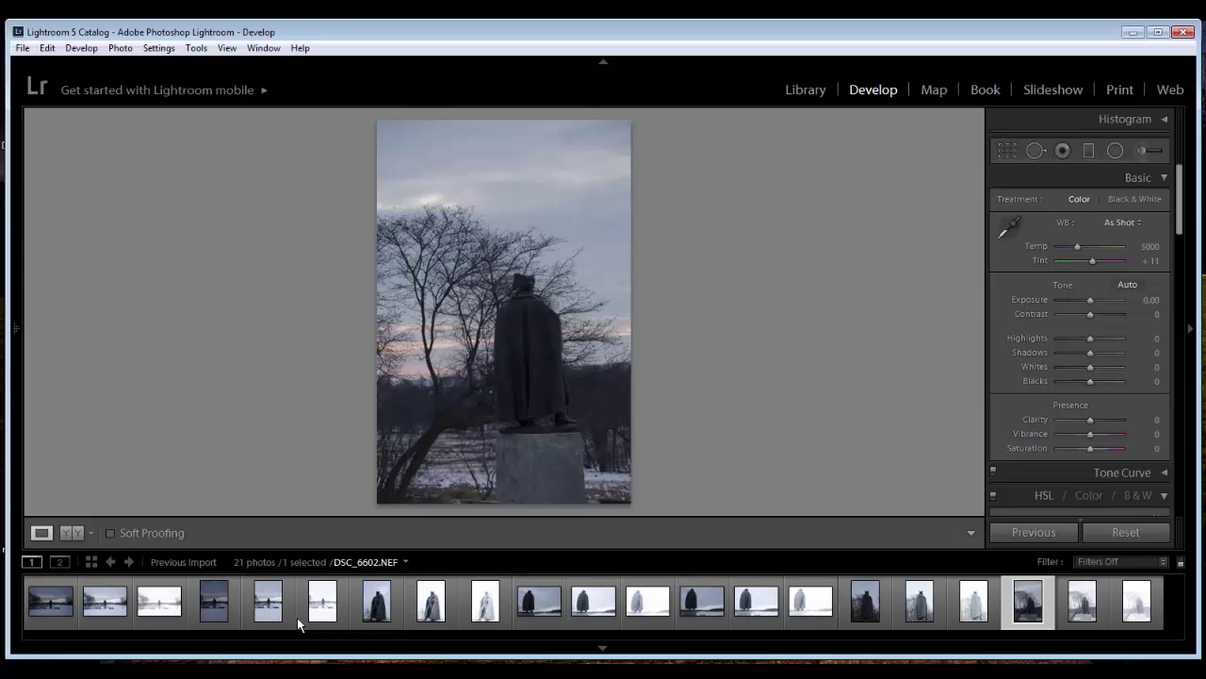
- Return to DSC_6593.NEF and compare its exposure with the brighter DSC_6594.NEF
key(Left)
key(Left)
key(Left)
key(Left)
key(Left)
key(Left)
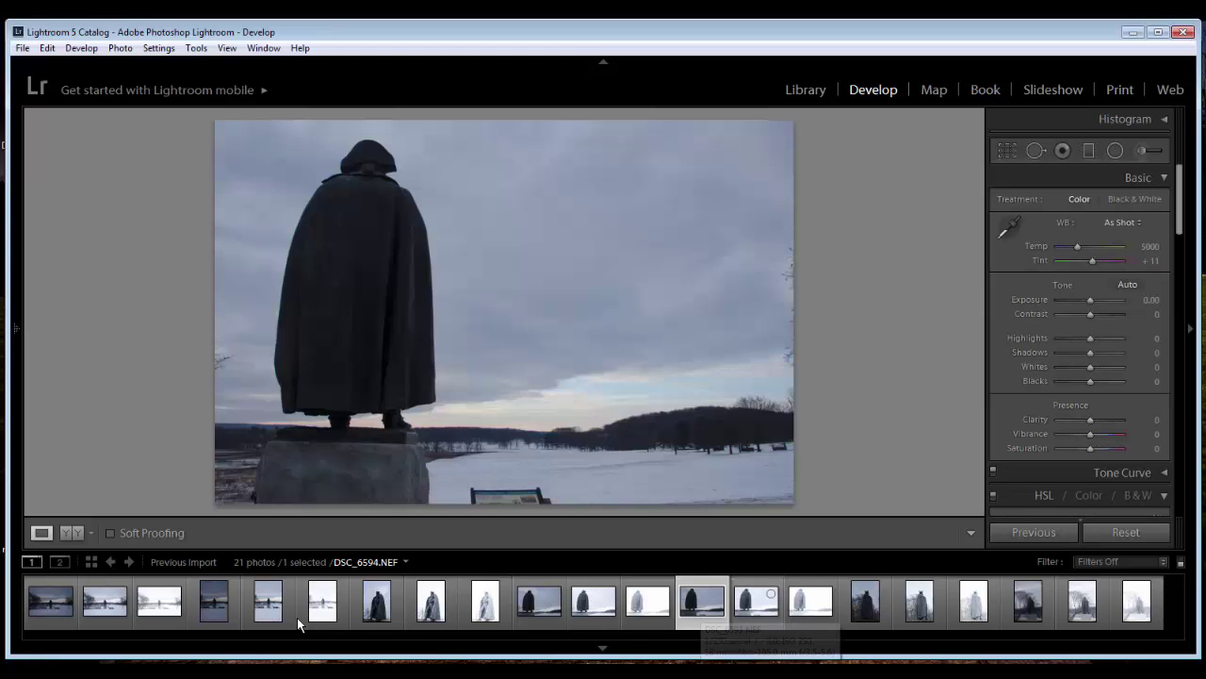
key(Right)
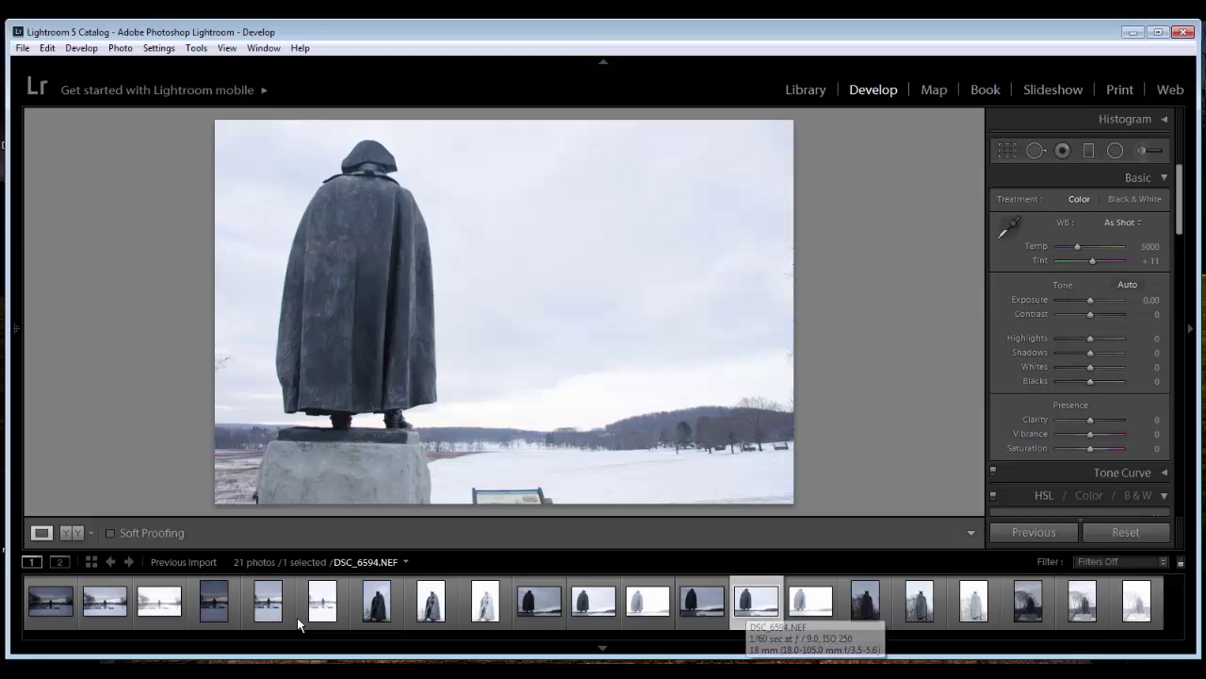
key(Left)
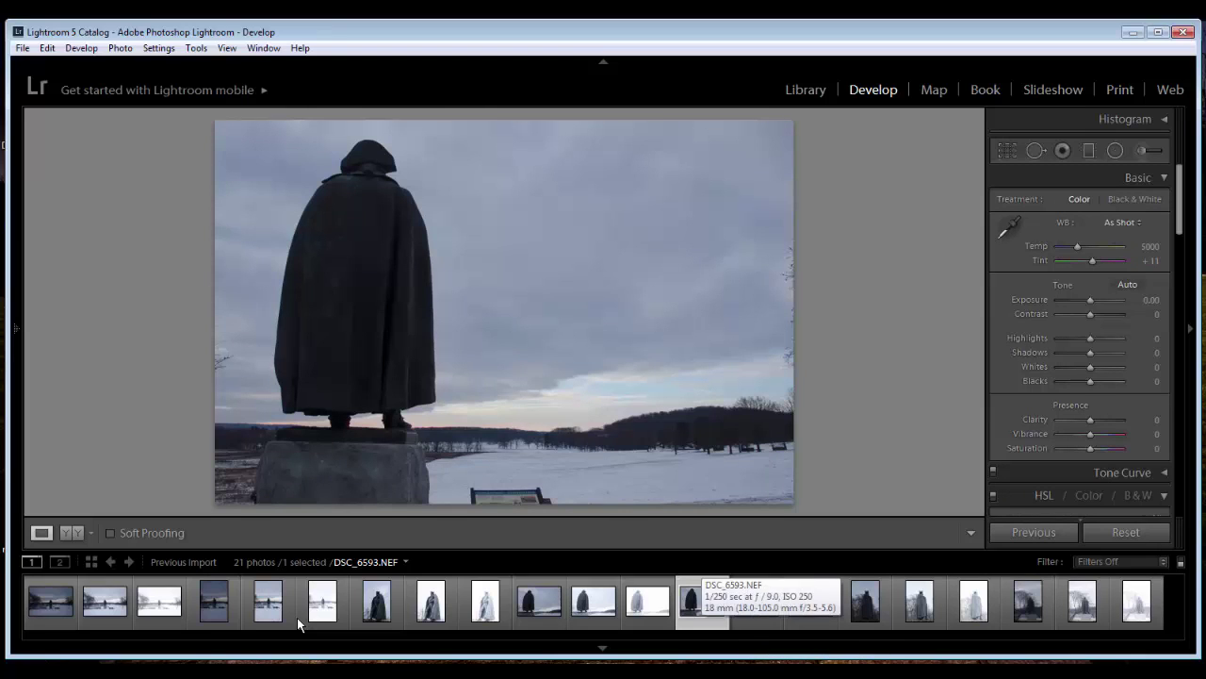
- Show the exposure info overlay for DSC_6593.NEF and DSC_6594.NEF
key(i)
key(i)
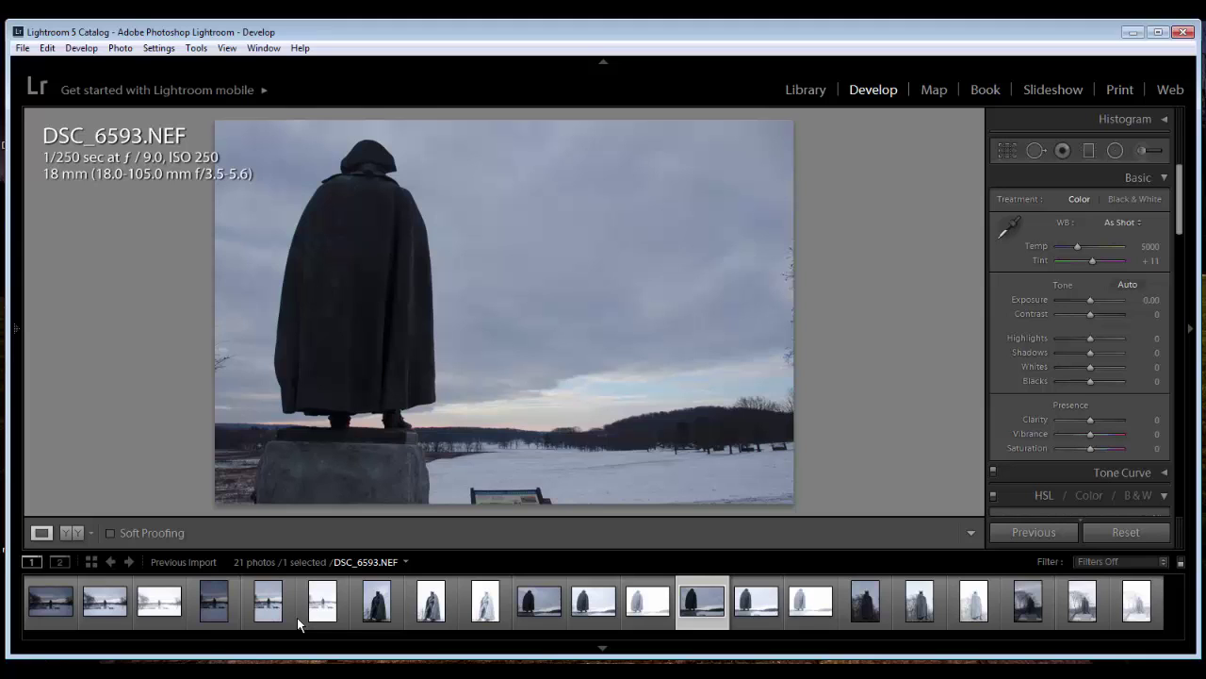
key(Right)
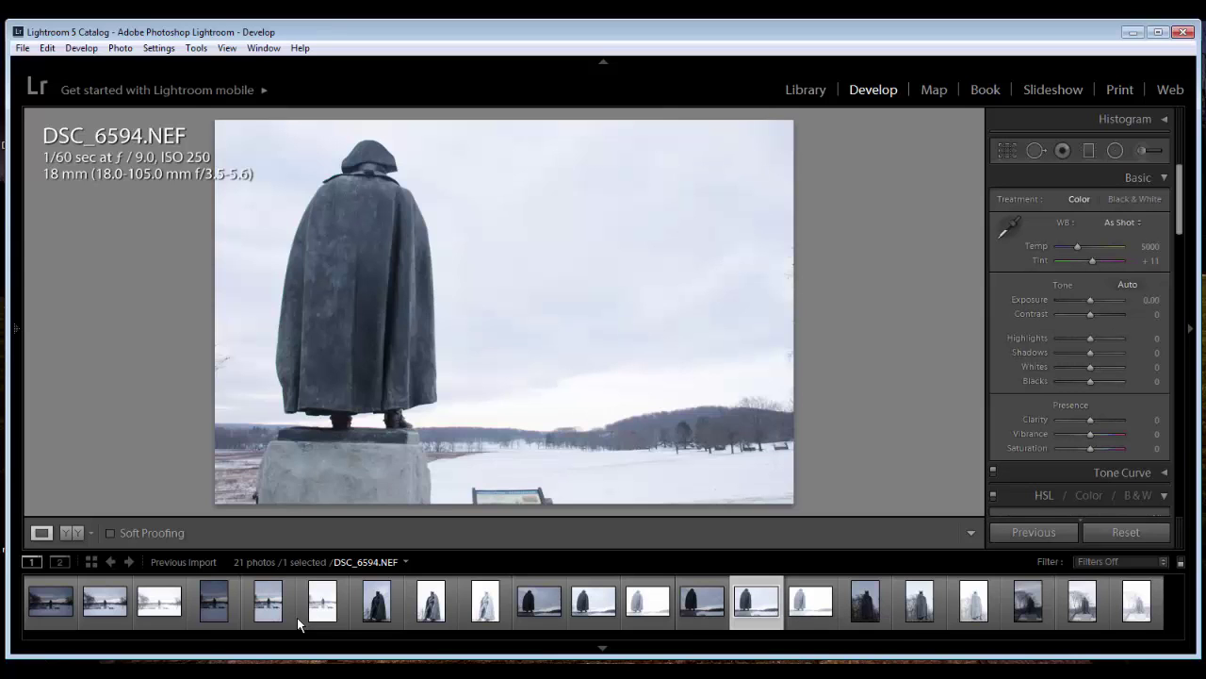
- Inspect DSC_6594.NEF up close along the cloak's edge down to the boots, and hide the info overlay
key(z)
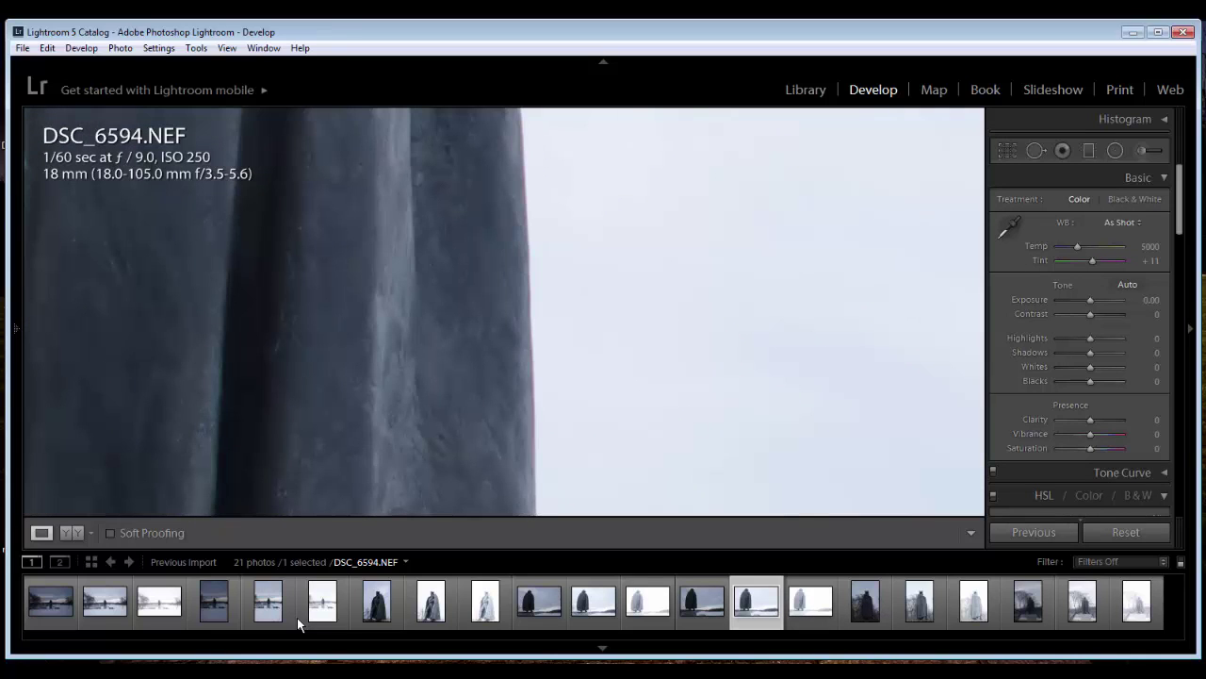
key(Page_Down)
key(Page_Down)
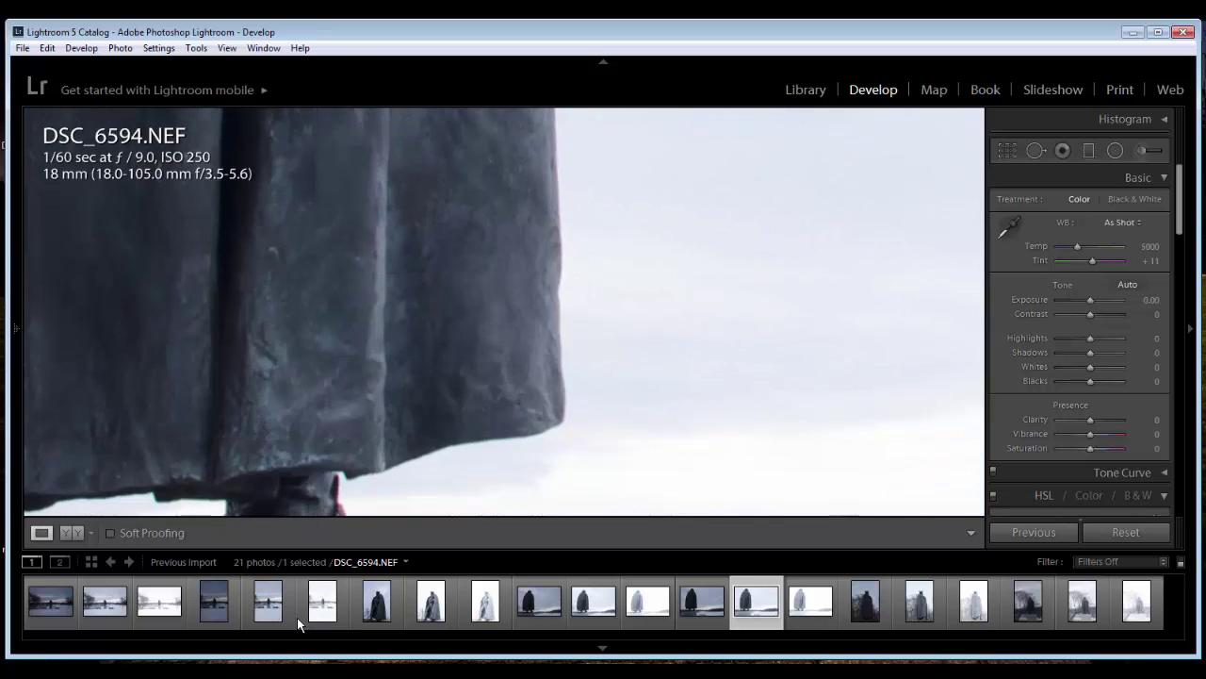
key(Page_Down)
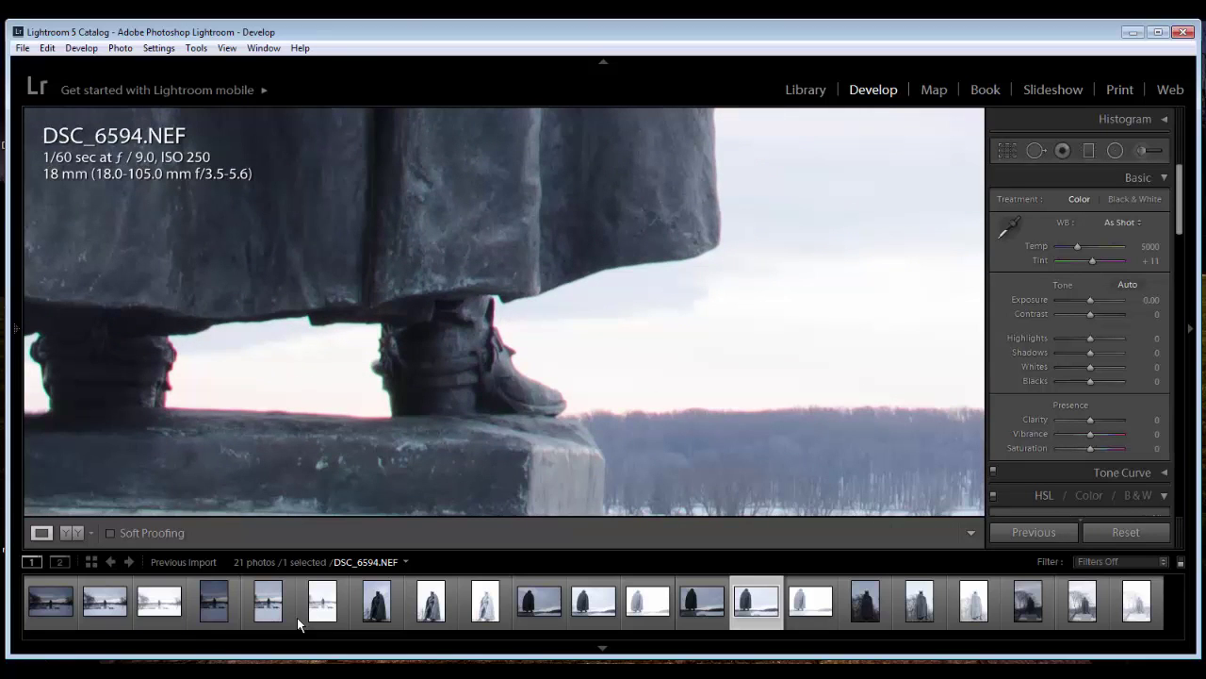
key(i)
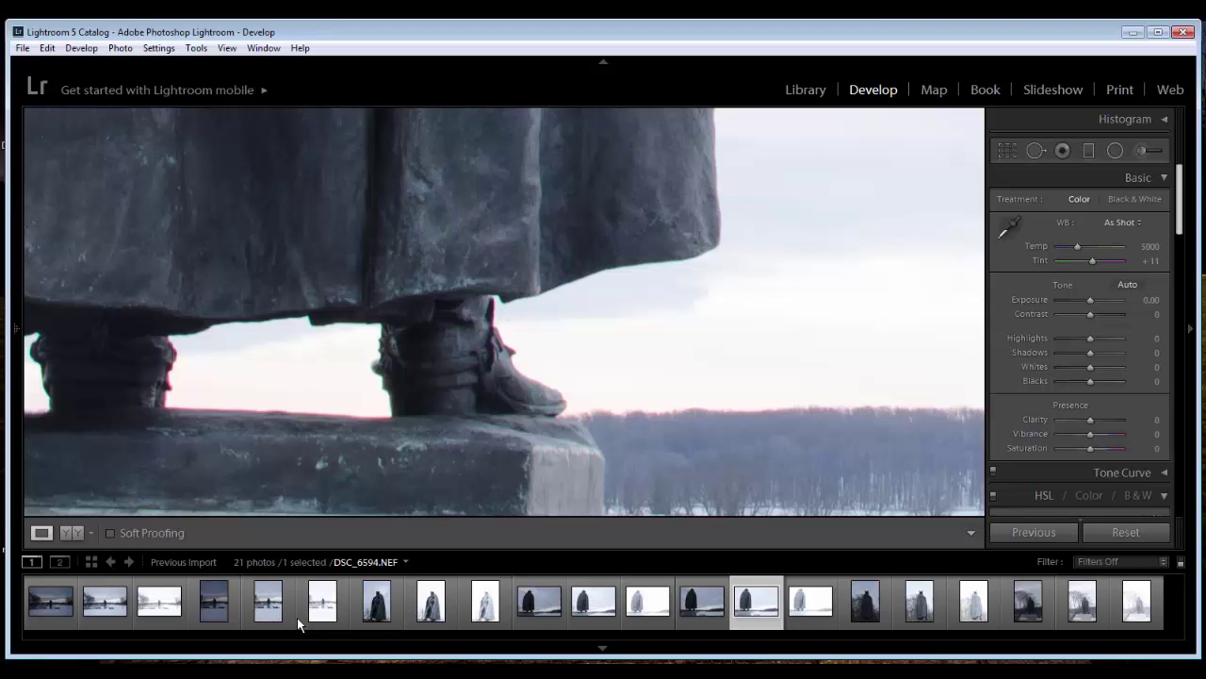
- Enable profile corrections and chromatic aberration removal for DSC_6594.NEF, comparing the fringing with removal off and on
drag(1179, 200, 1179, 295)
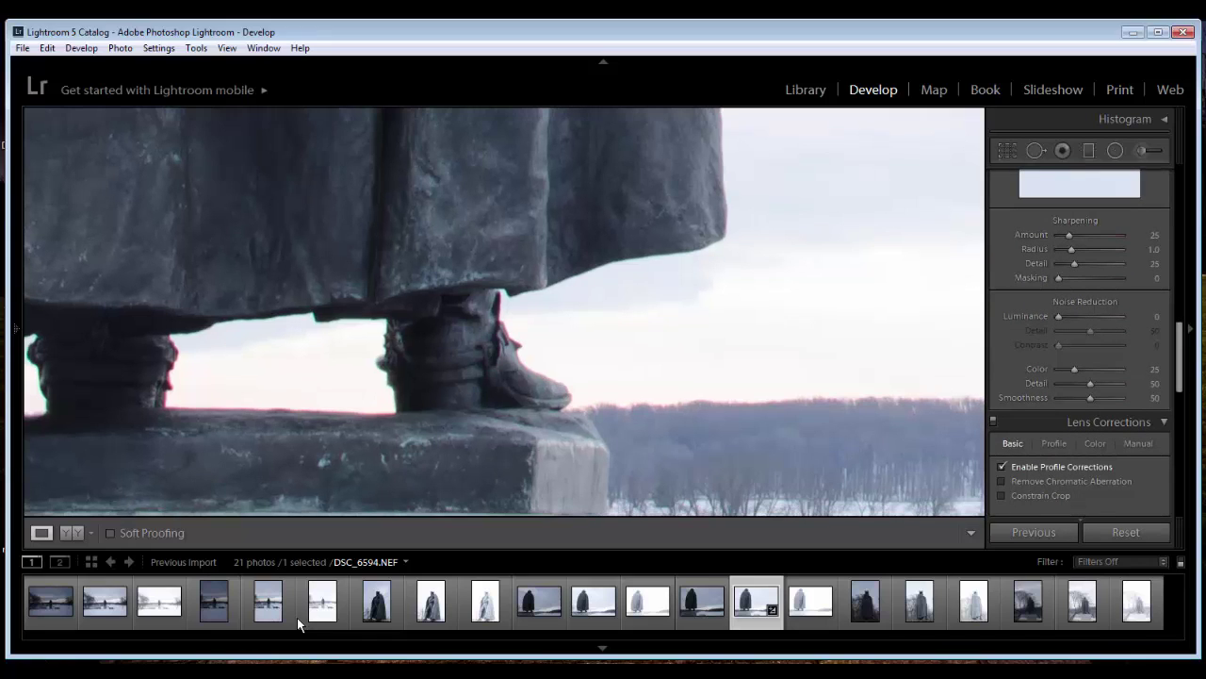
click(1002, 480)
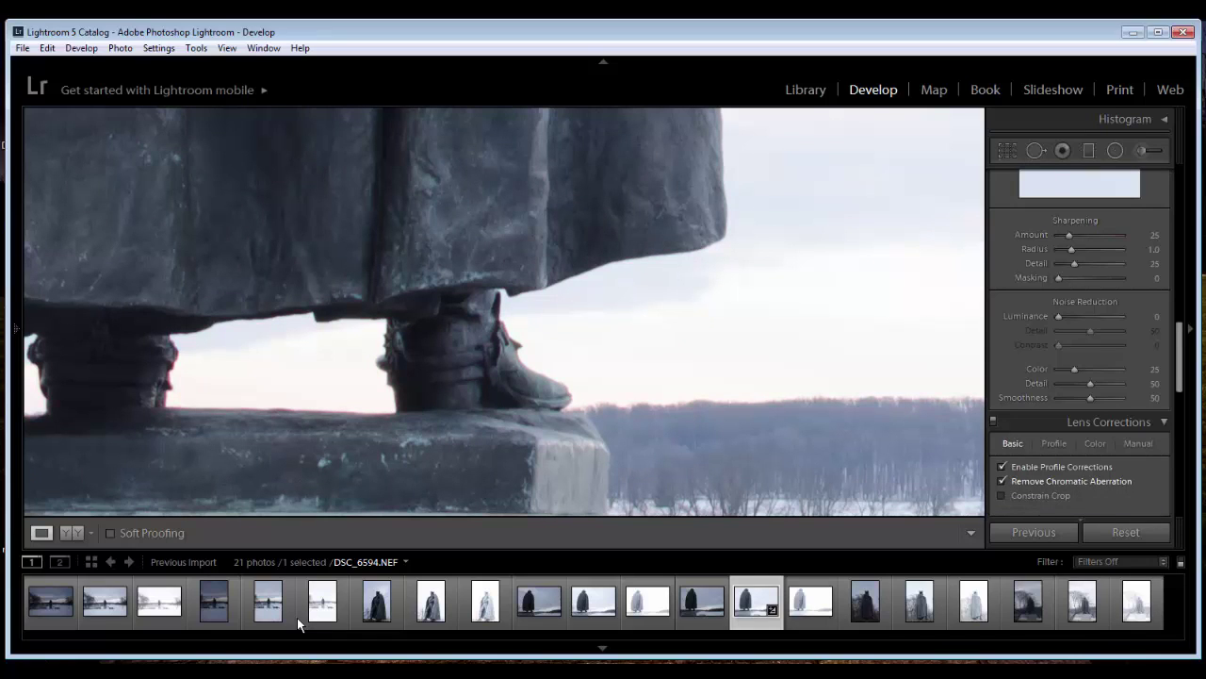
click(1001, 480)
click(1002, 481)
click(1002, 480)
key(z)
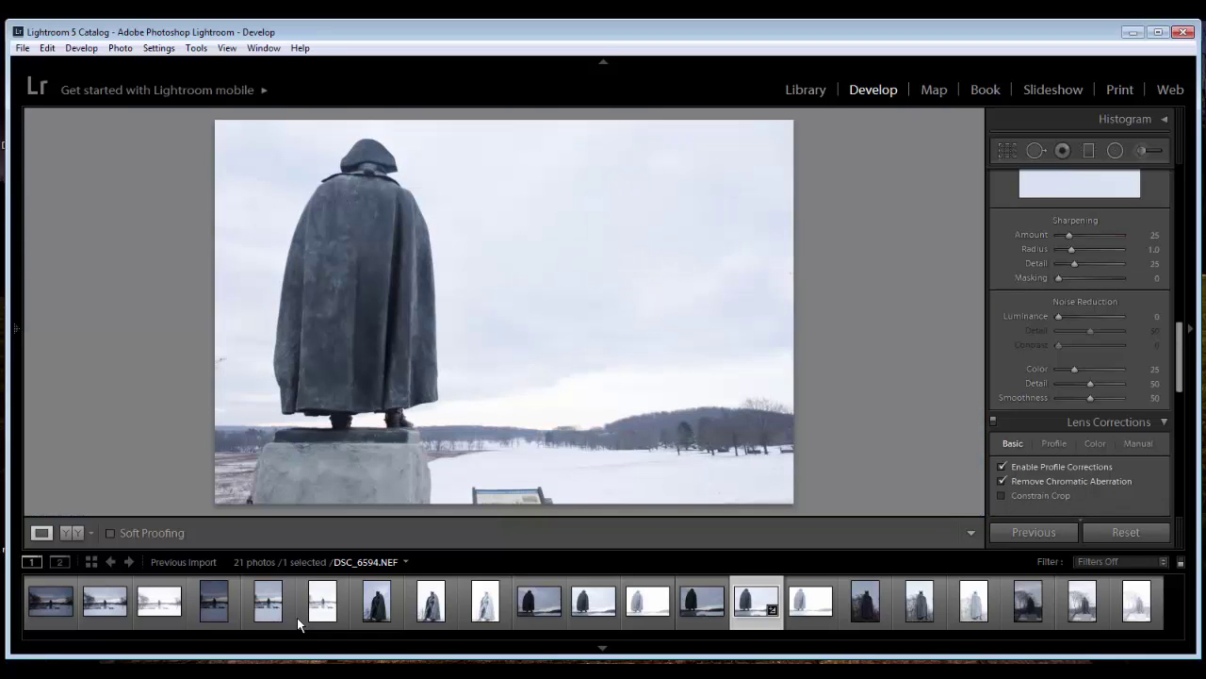
- Try the Shade, Tungsten and Daylight white balance presets on the photo
drag(1180, 356, 1180, 200)
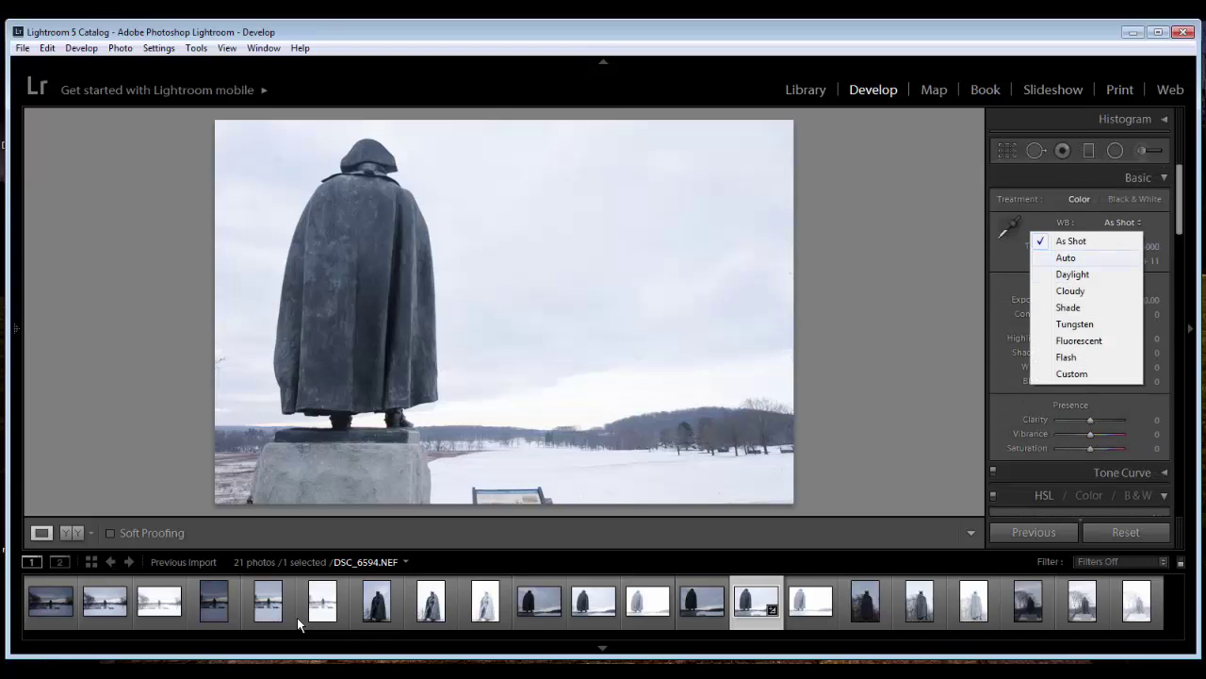
key(Return)
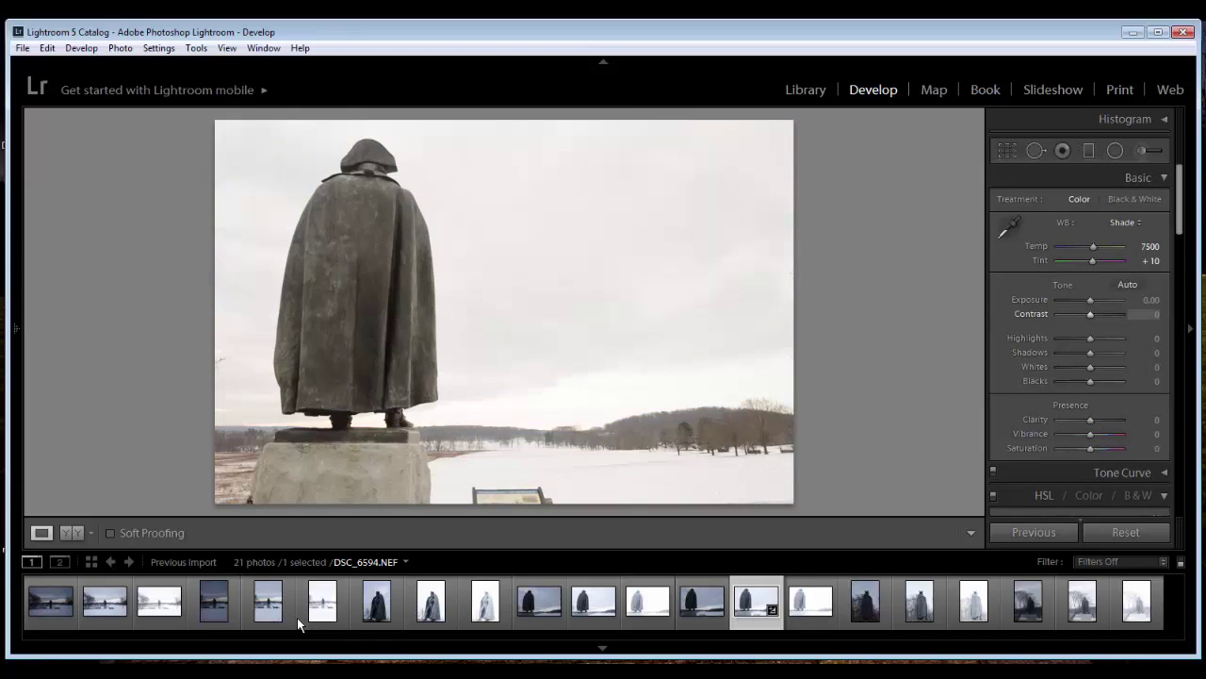
key(Down)
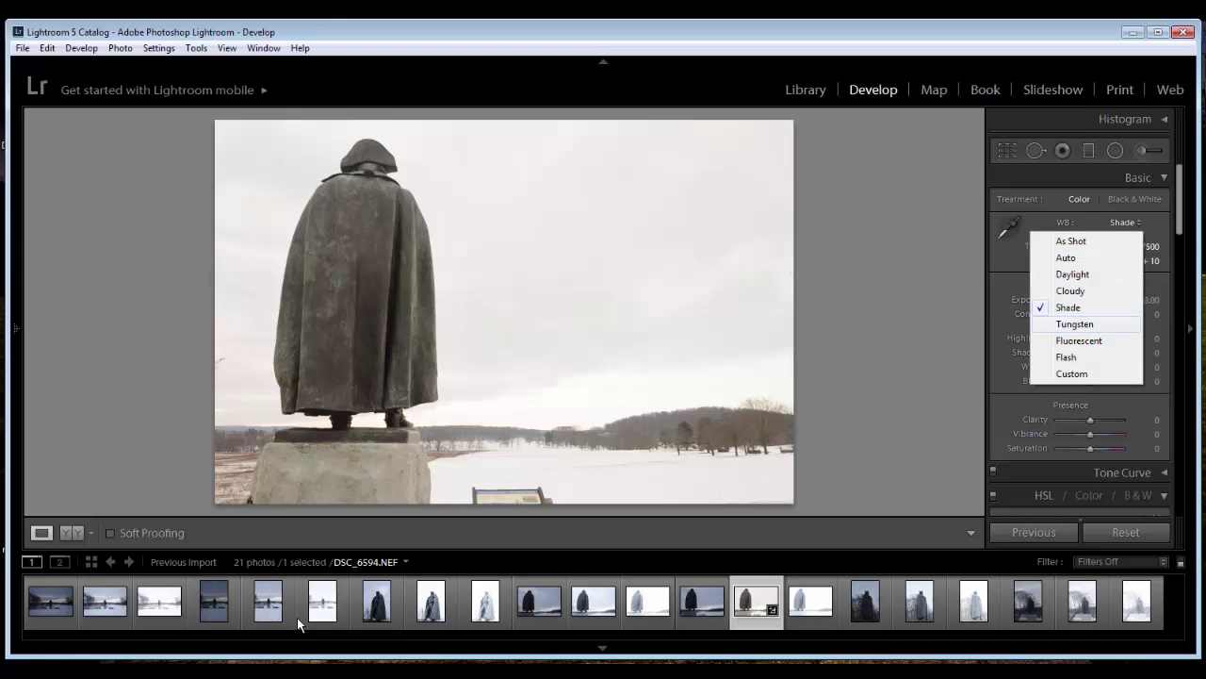
key(Return)
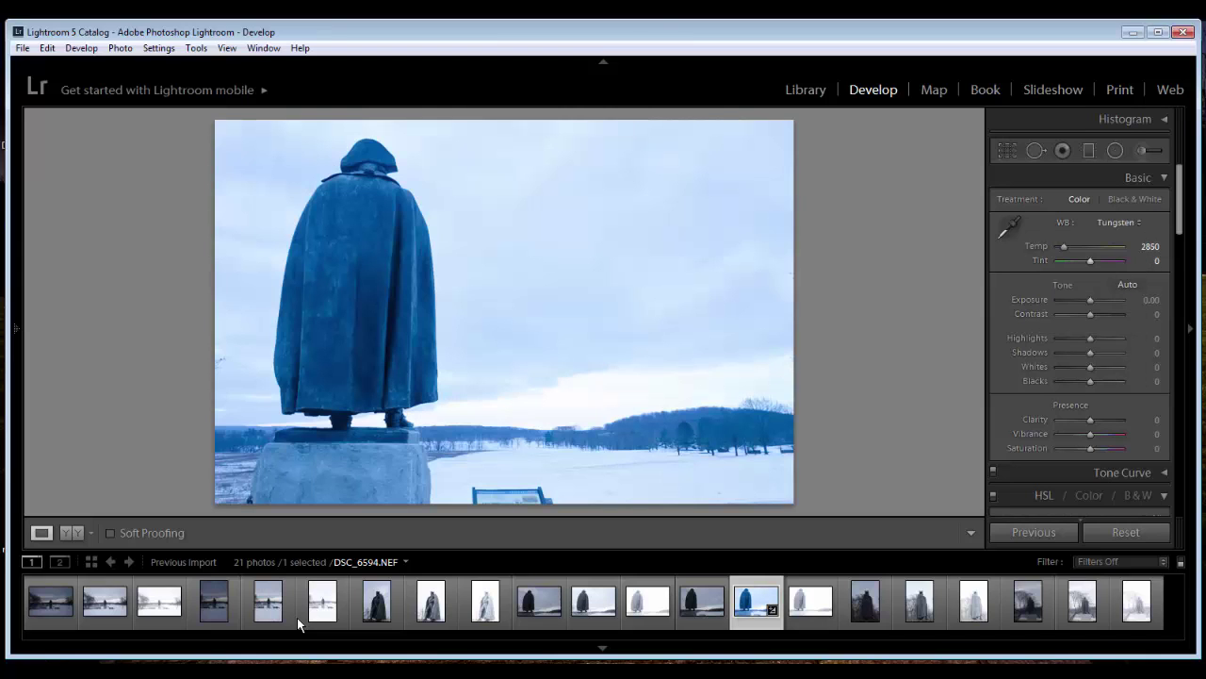
click(1118, 223)
click(1077, 309)
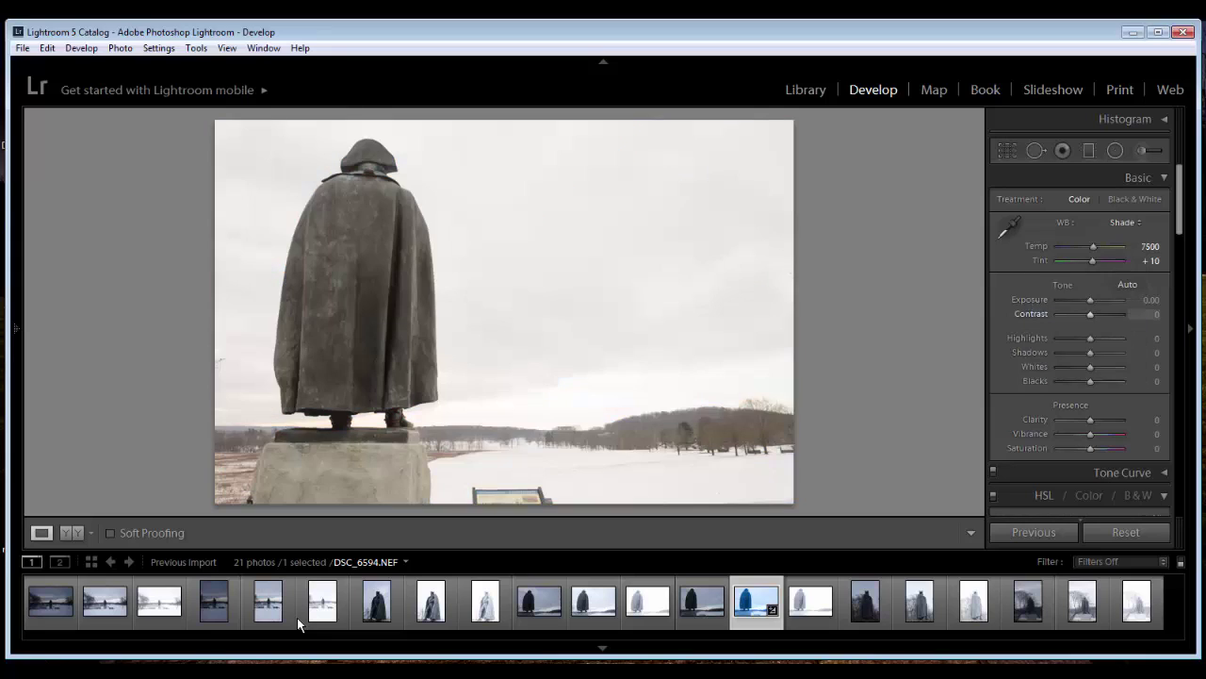
click(1125, 222)
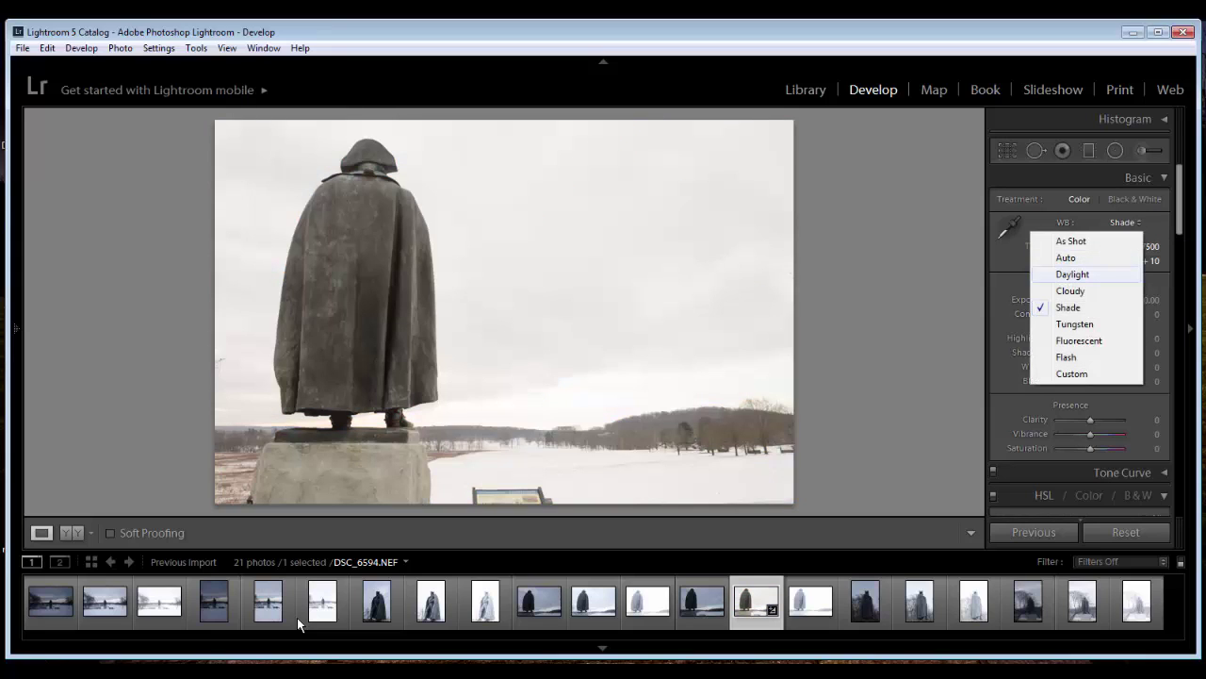
key(Return)
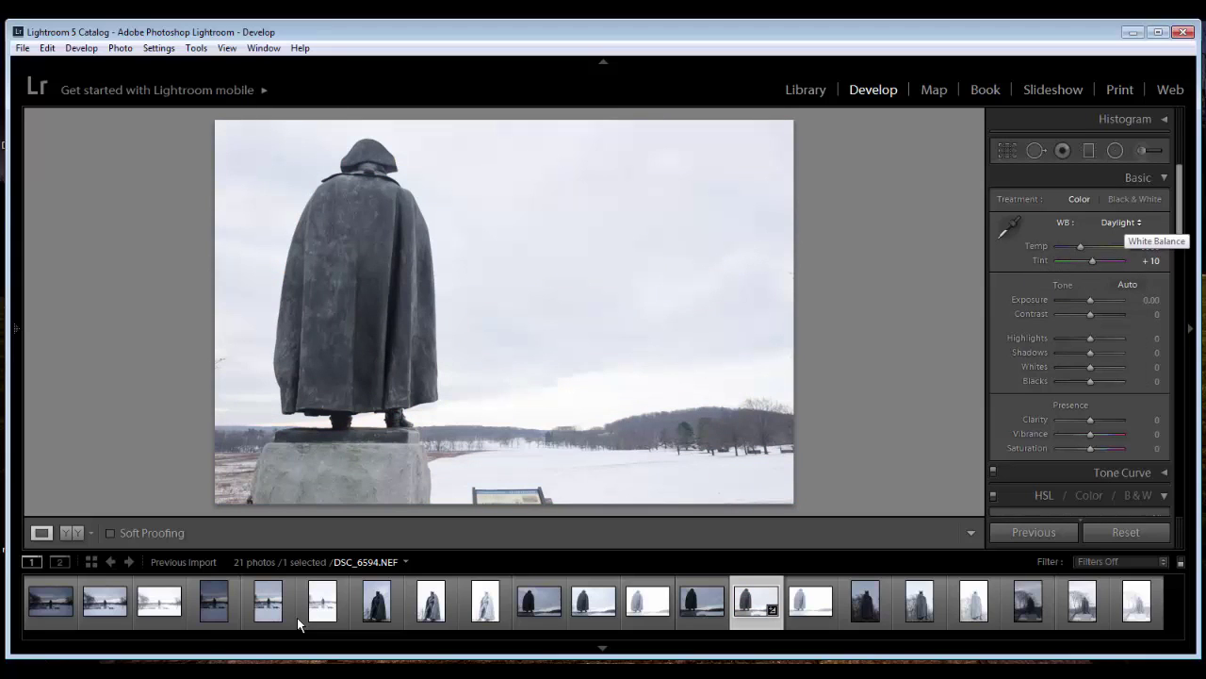
- Apply the Cloudy white balance preset to the photo
key(space)
key(Down)
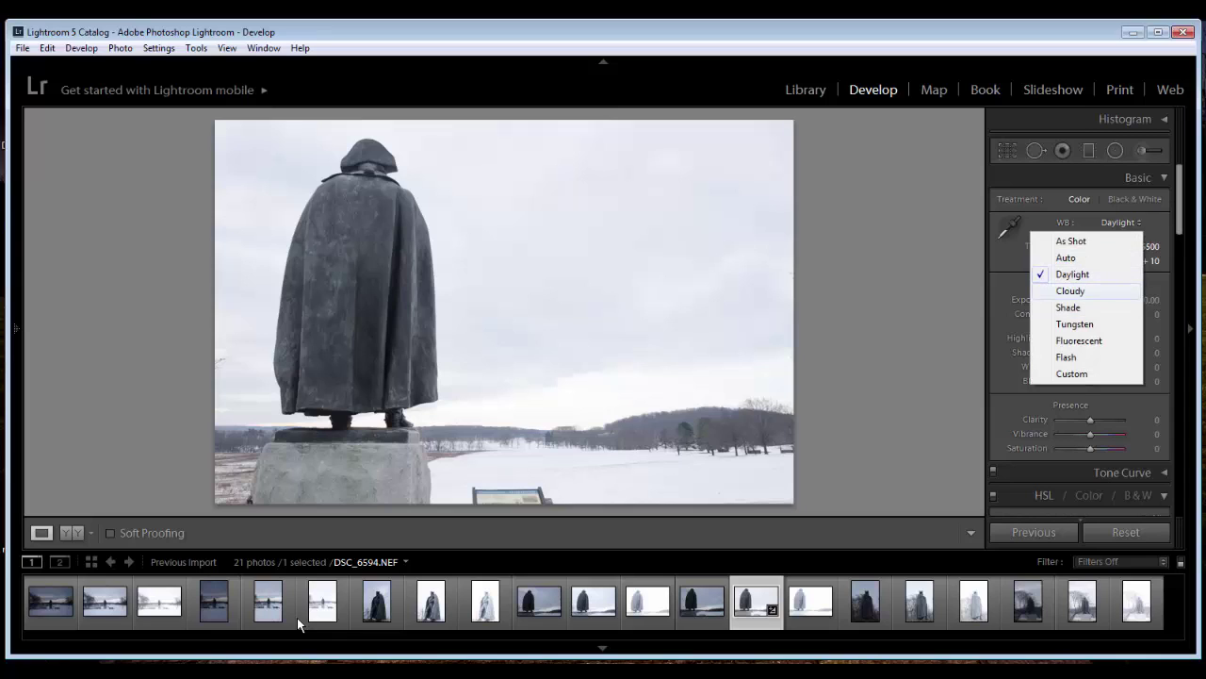
key(Return)
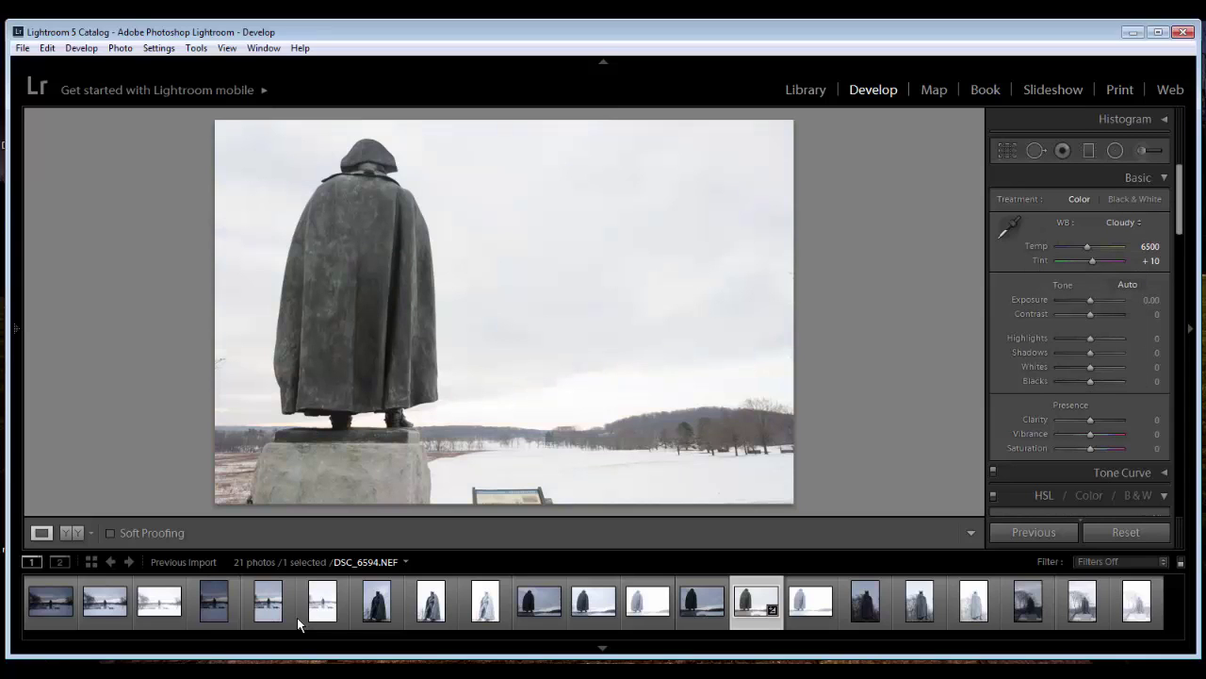
- Warm the white balance by raising the temperature to 7714 and the tint to +25
key(Tab)
key(Up)
key(Up)
key(Up)
key(Up)
key(Up)
key(Up)
key(Tab)
key(Up)
key(Up)
key(Up)
key(Up)
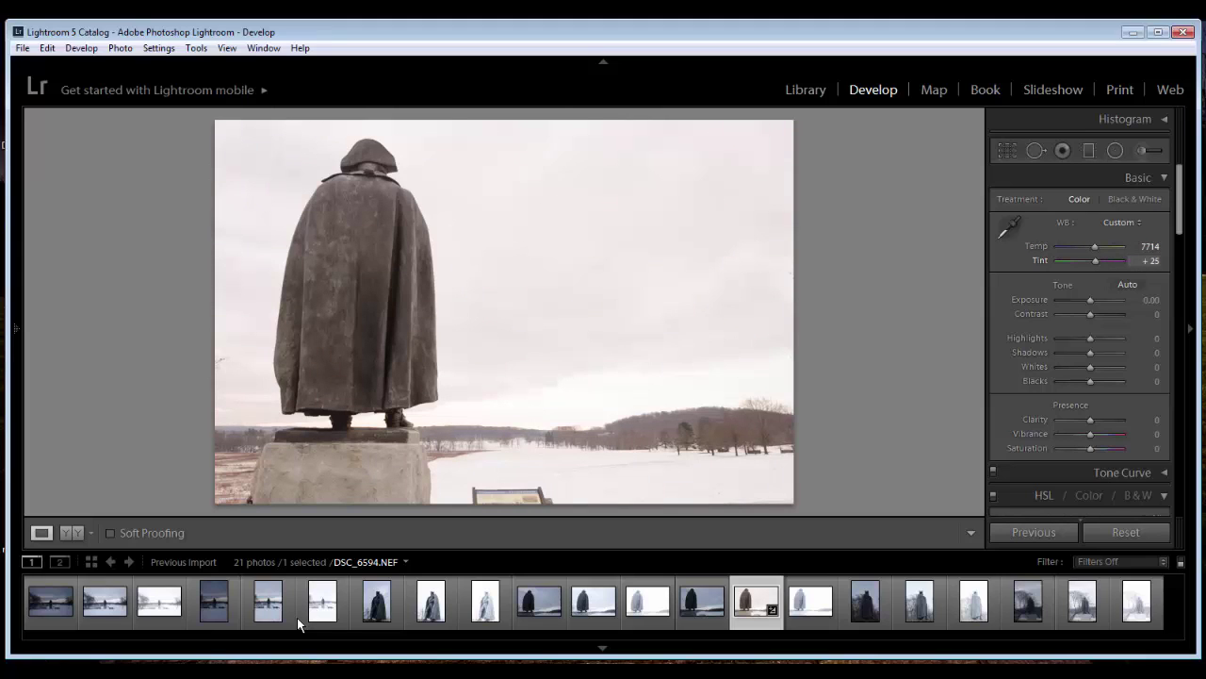
- Lower the photo's highlights to −100
key(period)
key(period)
key(period)
key(comma)
key(comma)
key(period)
key(period)
key(minus)
key(minus)
key(minus)
key(minus)
key(minus)
key(minus)
key(minus)
key(minus)
key(minus)
key(minus)
key(minus)
key(minus)
key(minus)
key(minus)
key(minus)
key(minus)
key(minus)
key(minus)
key(minus)
key(minus)
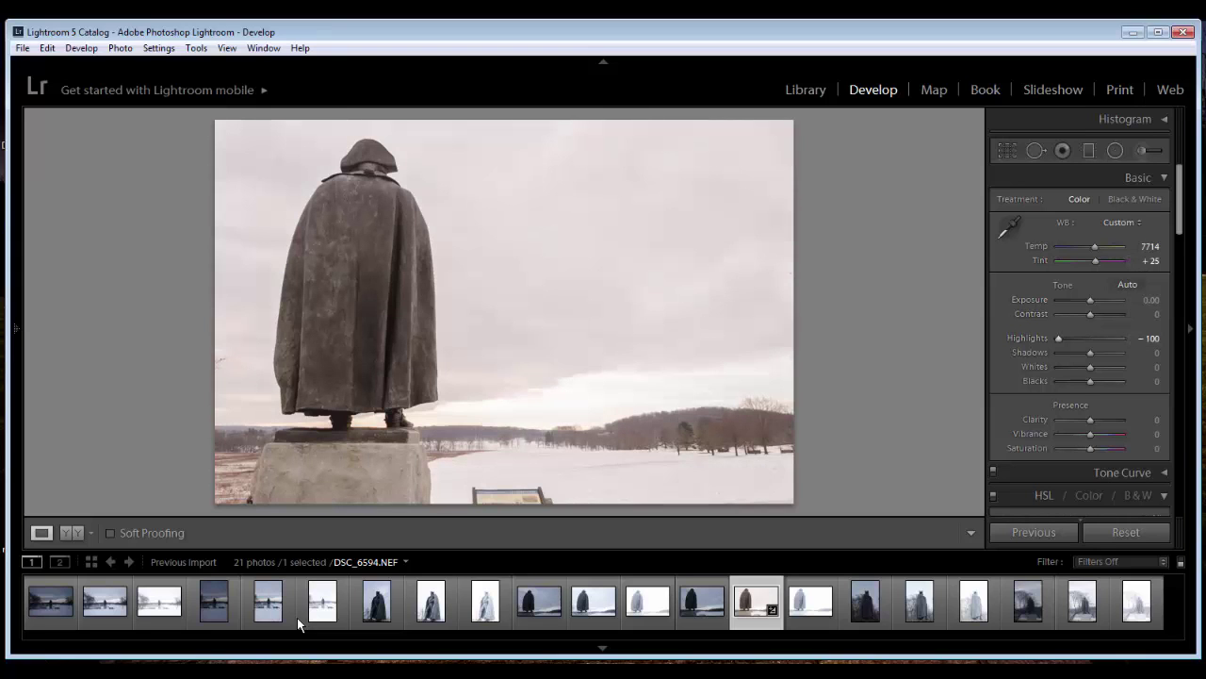
- Raise the photo's shadows to +100
key(Tab)
key(shift+Up)
key(shift+Up)
key(shift+Up)
key(shift+Up)
key(shift+Up)
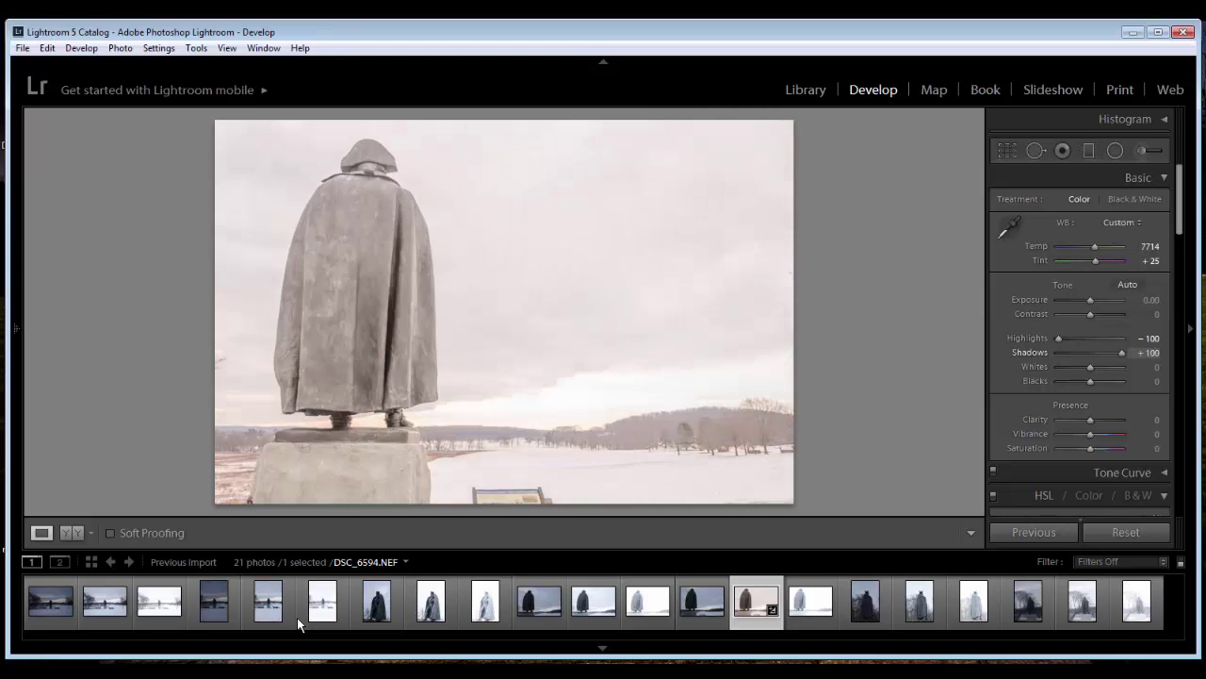
- Adjust the whites up and down with the clipping preview on, settling on −2
key(Tab)
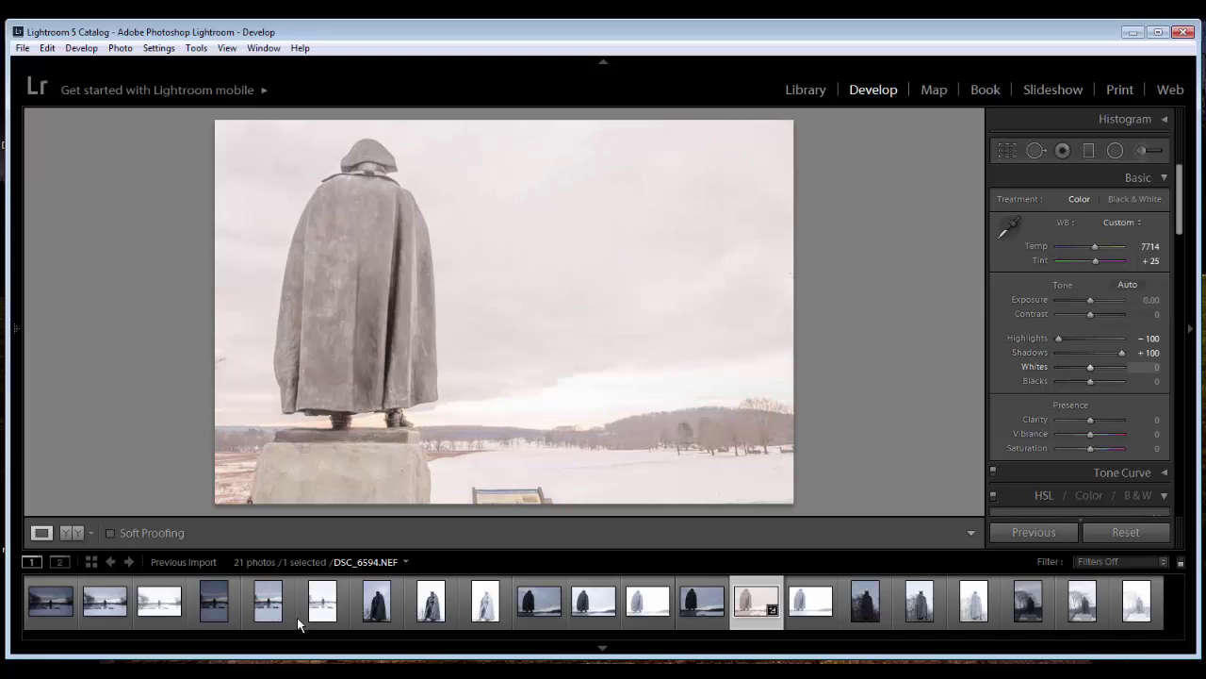
key(alt)
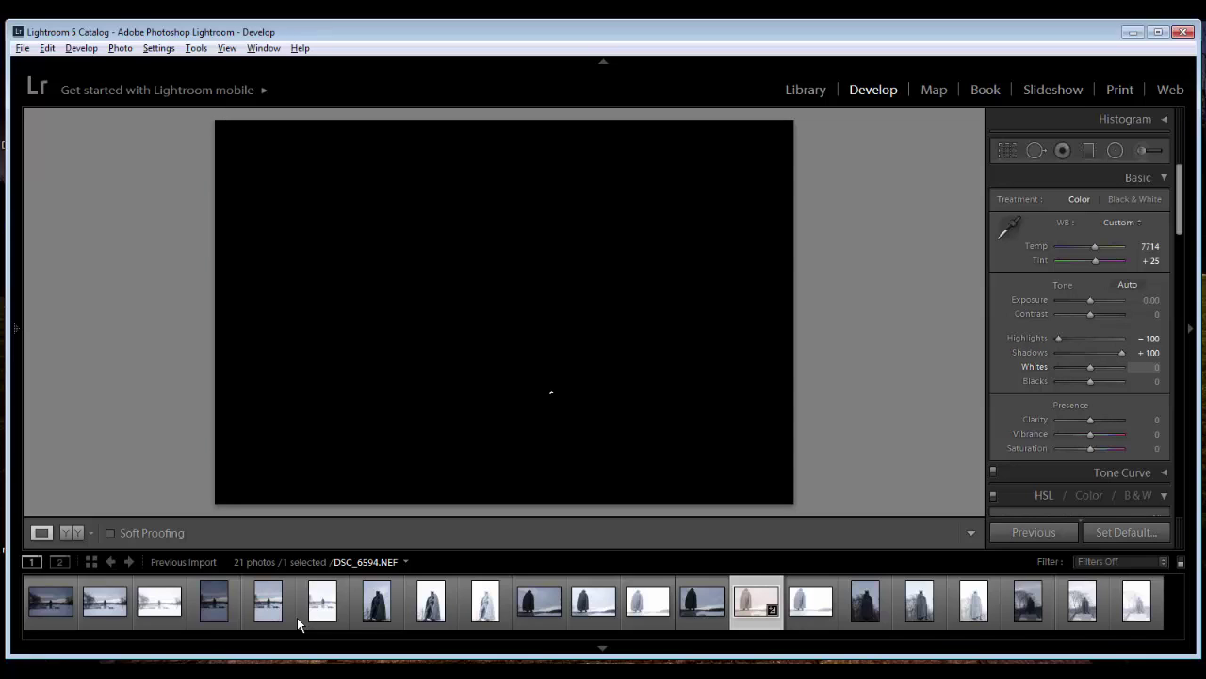
key(alt+Up)
key(alt+Up)
key(alt+Up)
key(alt+Up)
key(alt+Up)
key(alt+Up)
key(alt+Up)
key(alt+Up)
key(alt+Up)
key(alt+Up)
key(alt+Up)
key(alt+Up)
key(alt+Up)
key(alt+Up)
key(alt+Up)
key(alt+Up)
key(alt+Up)
key(alt+Down)
key(alt+Down)
key(alt+Down)
key(alt+Down)
key(alt+Down)
key(alt+Down)
key(alt+Down)
key(alt+Down)
key(alt+Down)
key(alt+Down)
key(alt+Down)
key(alt+Down)
key(alt+Down)
key(alt+Down)
- Lower the blacks to −88 while checking the clipping preview, and ease them back up to −67
key(Down)
key(alt)
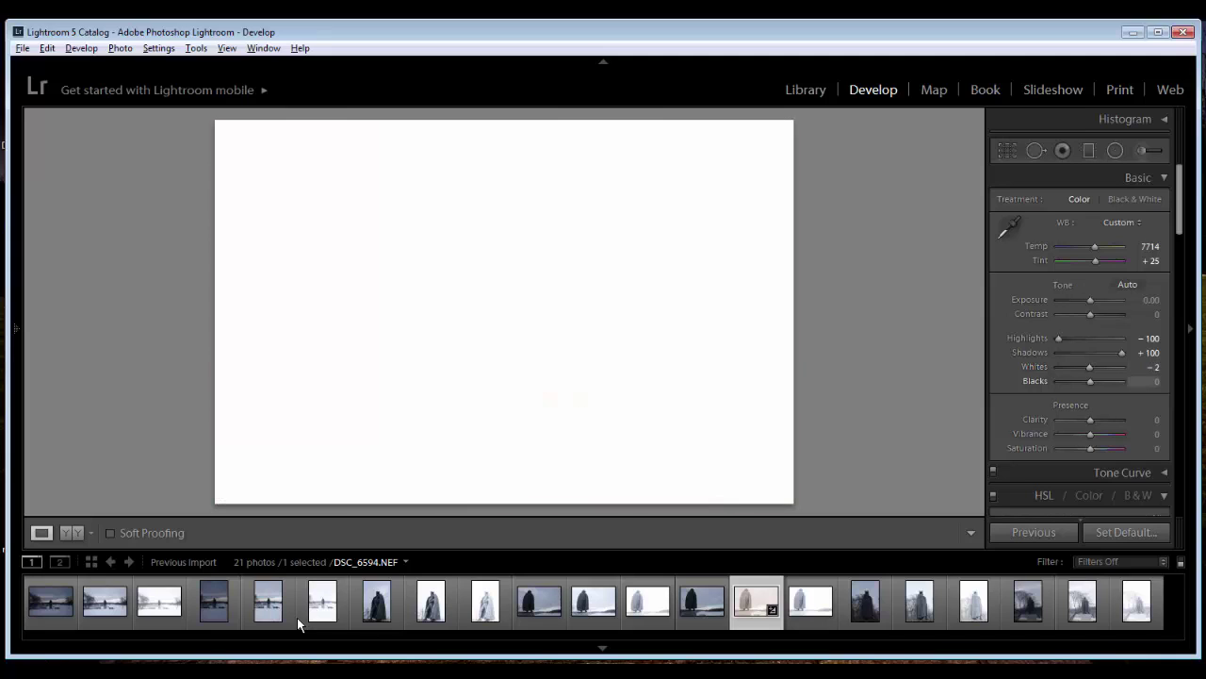
key(alt+Down)
key(alt+Down)
key(alt+Down)
key(alt+Down)
key(alt+Down)
key(alt+Down)
key(alt+Down)
key(alt+Down)
key(alt+Down)
key(alt+Down)
key(alt+Down)
key(alt+Down)
key(alt+Down)
key(alt+Down)
key(alt+Down)
key(alt+Down)
key(alt+Down)
key(alt+Down)
key(alt+Down)
key(alt+Down)
key(alt+Down)
key(alt+Down)
key(alt+Down)
key(alt+Down)
key(alt+Down)
key(alt+Down)
key(alt+Down)
key(alt+Down)
key(alt+Down)
key(alt+Down)
key(alt+Down)
key(alt+Down)
key(alt+Down)
key(alt+Down)
key(alt+Down)
key(alt+Down)
key(alt+Down)
key(alt+Down)
key(alt+Down)
key(alt+Down)
key(alt+Down)
key(alt+Down)
key(alt+Down)
key(alt+Down)
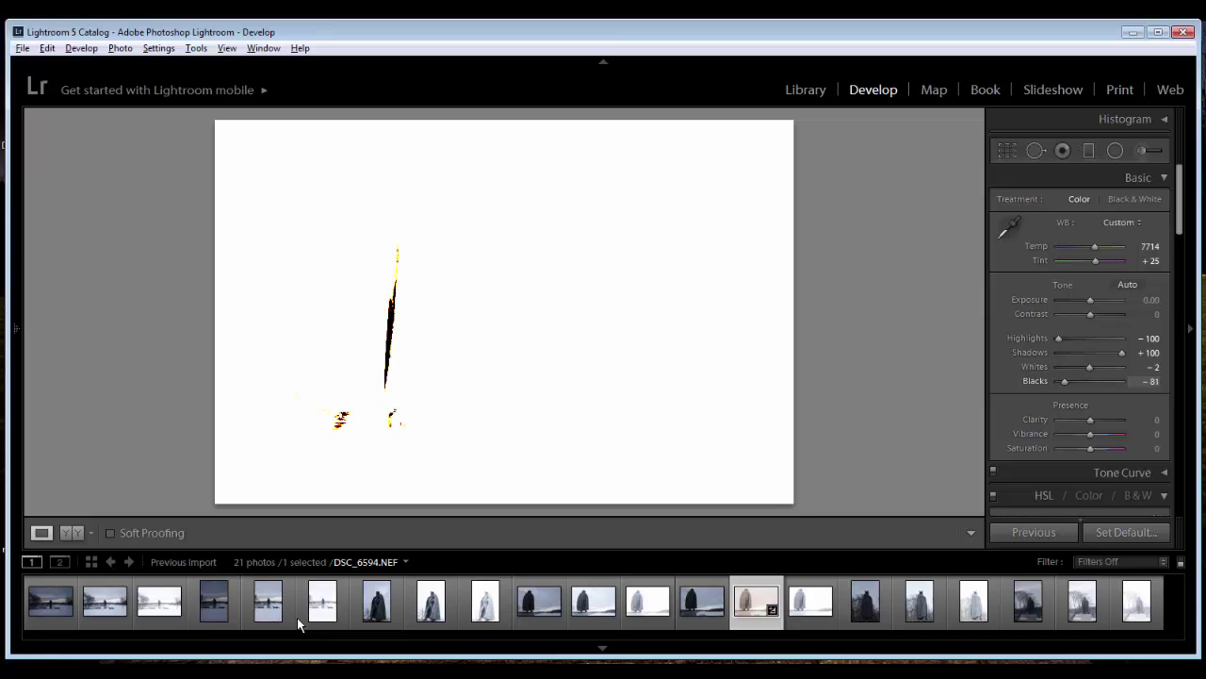
key(alt+Down)
key(alt+Down)
key(alt+Down)
key(alt+Down)
key(alt+Down)
key(alt+Down)
key(alt+Down)
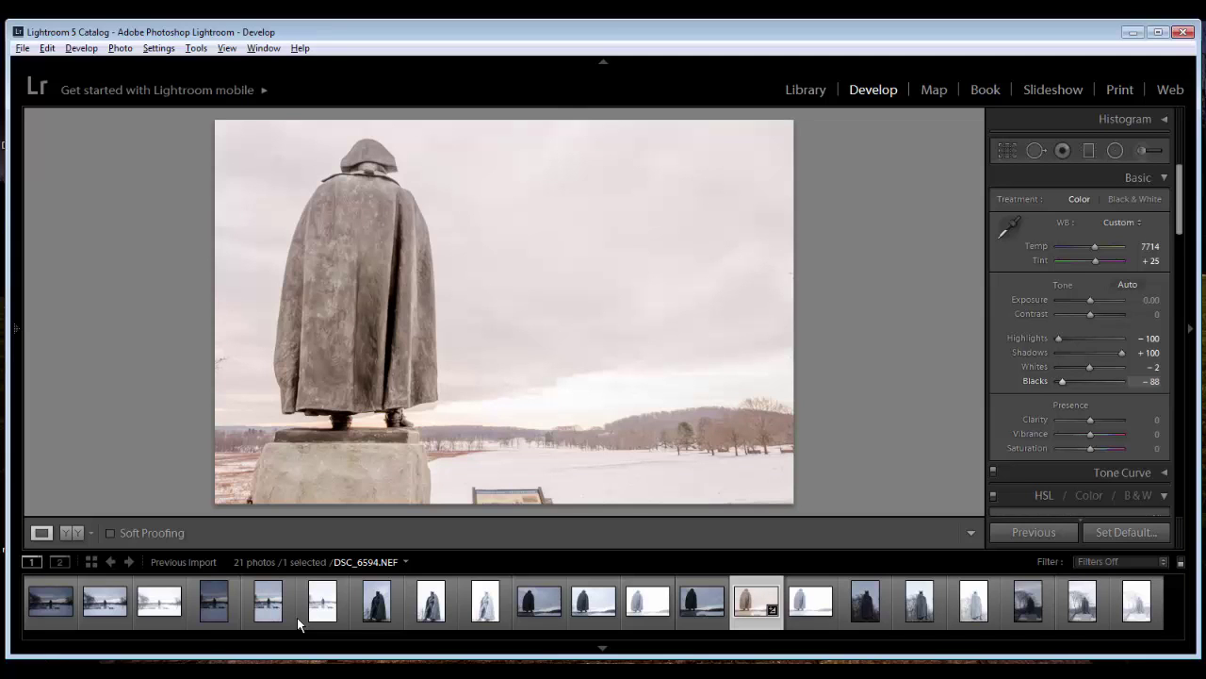
key(alt+Up)
key(alt+Up)
key(alt+Up)
key(alt+Up)
key(alt+Up)
key(alt+Up)
key(alt+Up)
key(alt+Up)
key(alt+Up)
key(alt+Up)
key(alt+Up)
key(alt+Up)
key(alt+Up)
key(alt+Up)
key(alt+Up)
key(alt+Up)
key(alt+Up)
key(alt+Up)
key(alt+Up)
key(alt+Up)
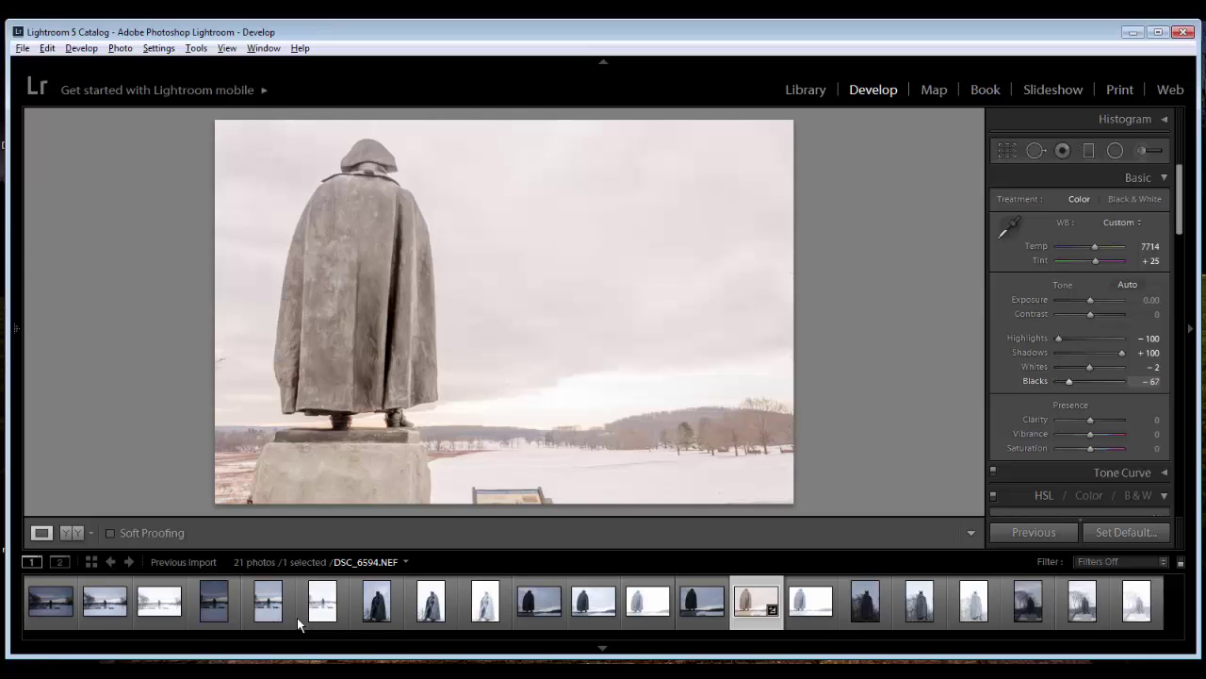
- Reduce the photo's exposure to −0.60
key(comma)
key(comma)
key(comma)
key(comma)
key(comma)
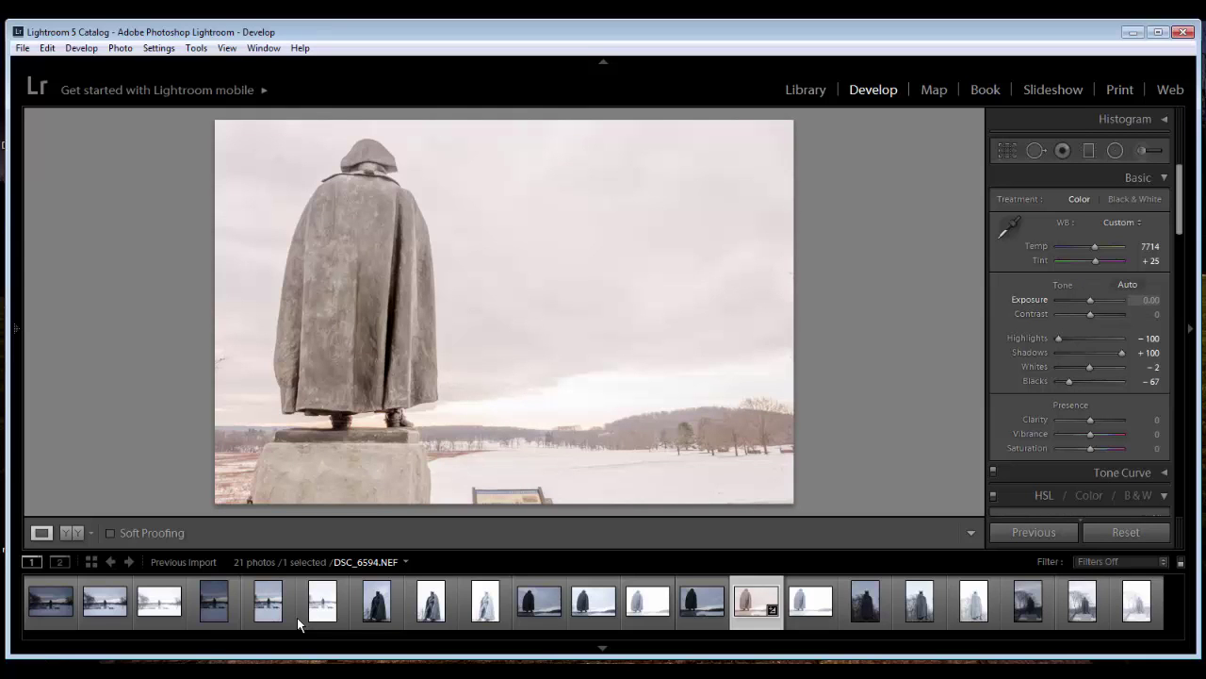
key(minus)
key(minus)
key(minus)
key(minus)
key(minus)
key(minus)
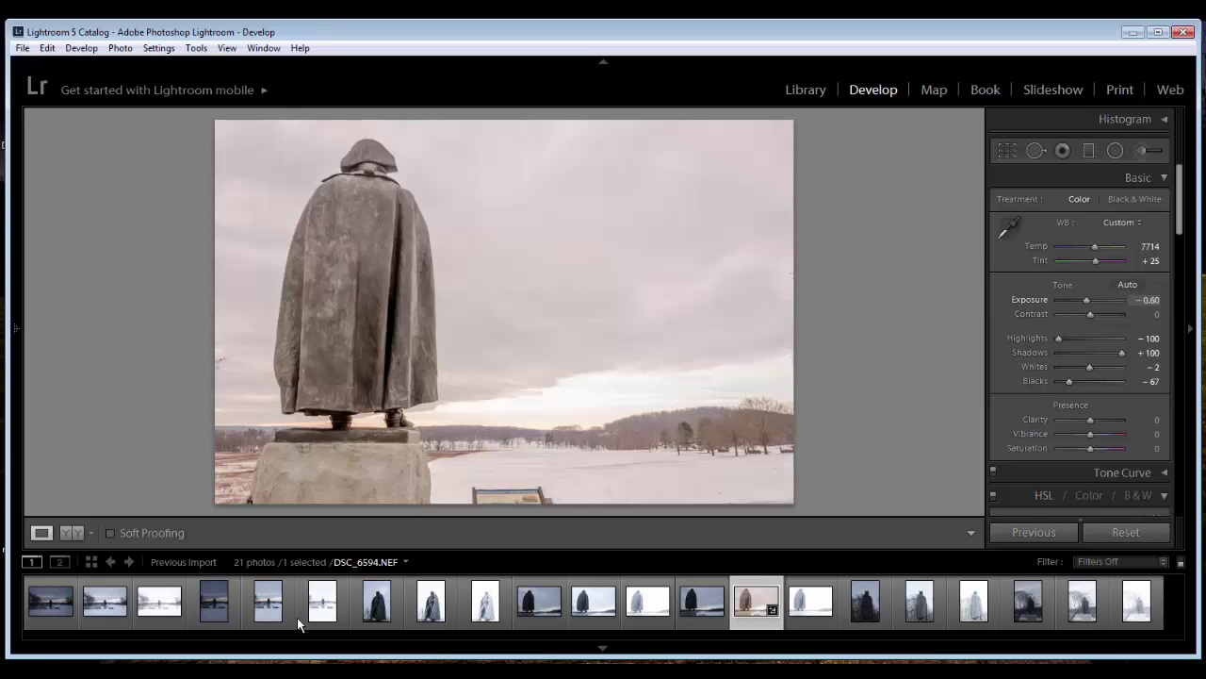
- Increase the photo's contrast to +43
key(period)
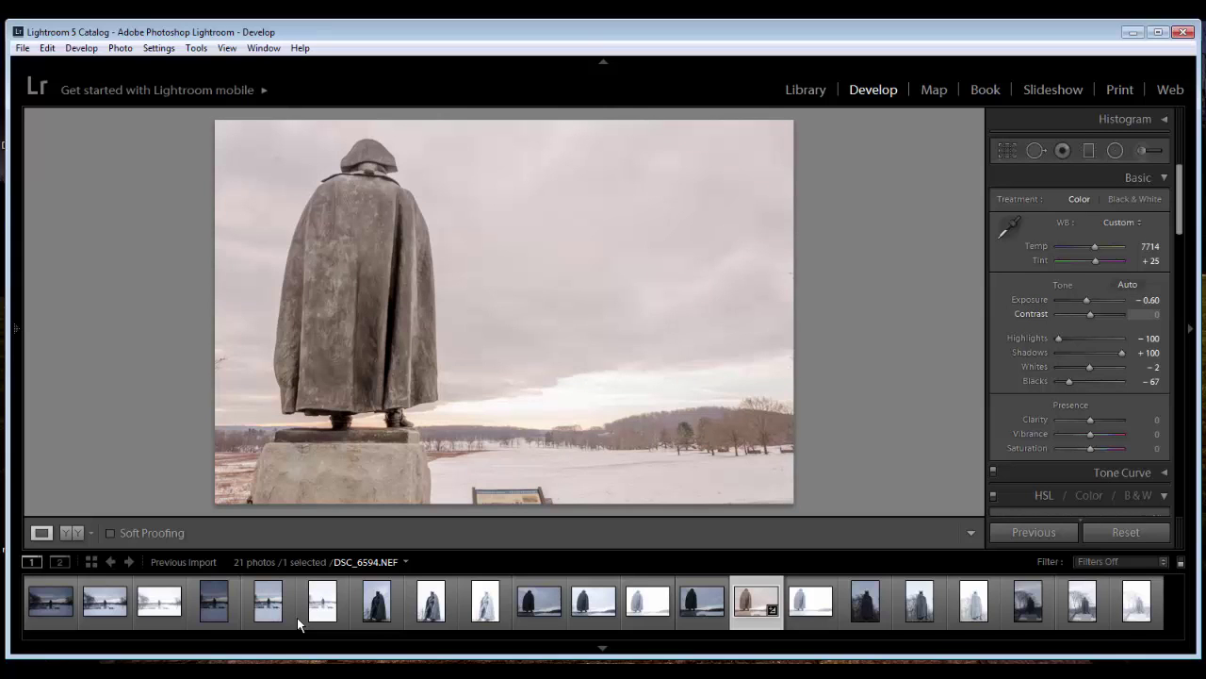
key(equal)
key(equal)
key(equal)
key(equal)
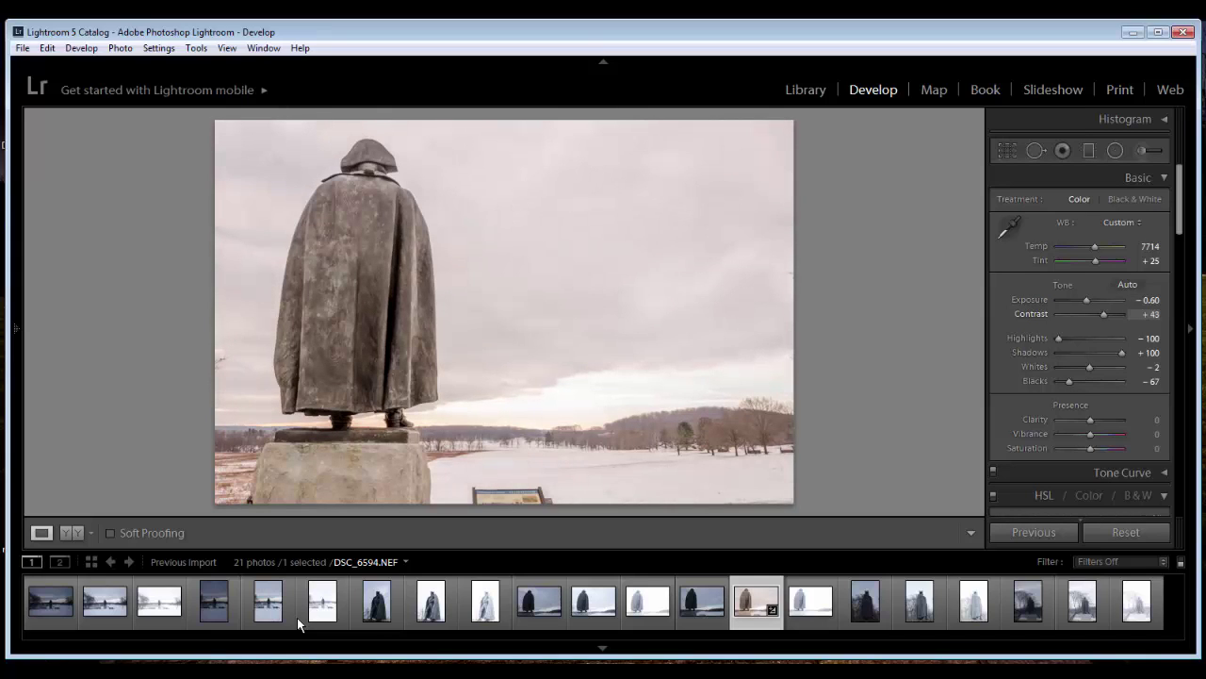
- Reduce the photo's contrast to +24
key(minus)
key(minus)
key(minus)
- Fine-tune the photo's white balance to a temperature of 7595 and a tint of +32
key(comma)
key(comma)
key(comma)
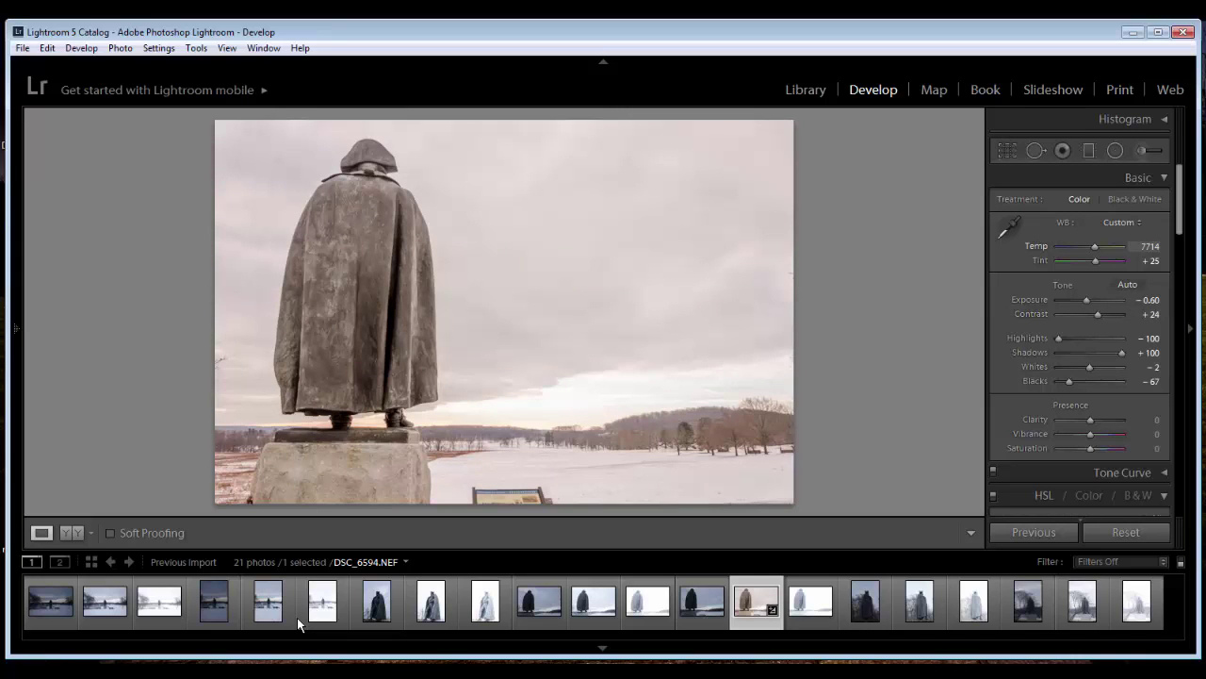
key(plus)
key(plus)
key(plus)
key(plus)
key(plus)
key(plus)
key(period)
key(plus)
key(plus)
key(plus)
key(plus)
key(plus)
key(plus)
key(plus)
key(comma)
key(minus)
key(minus)
key(minus)
key(minus)
key(minus)
key(minus)
key(minus)
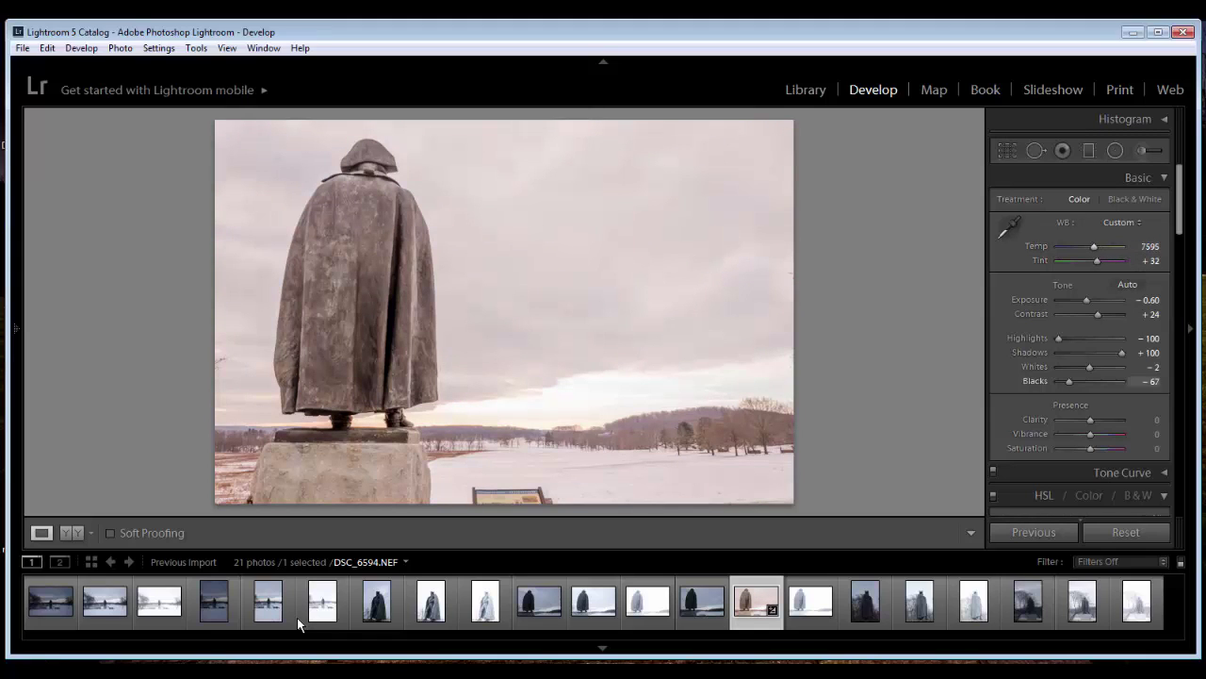
- Increase the photo's clarity to +12
key(period)
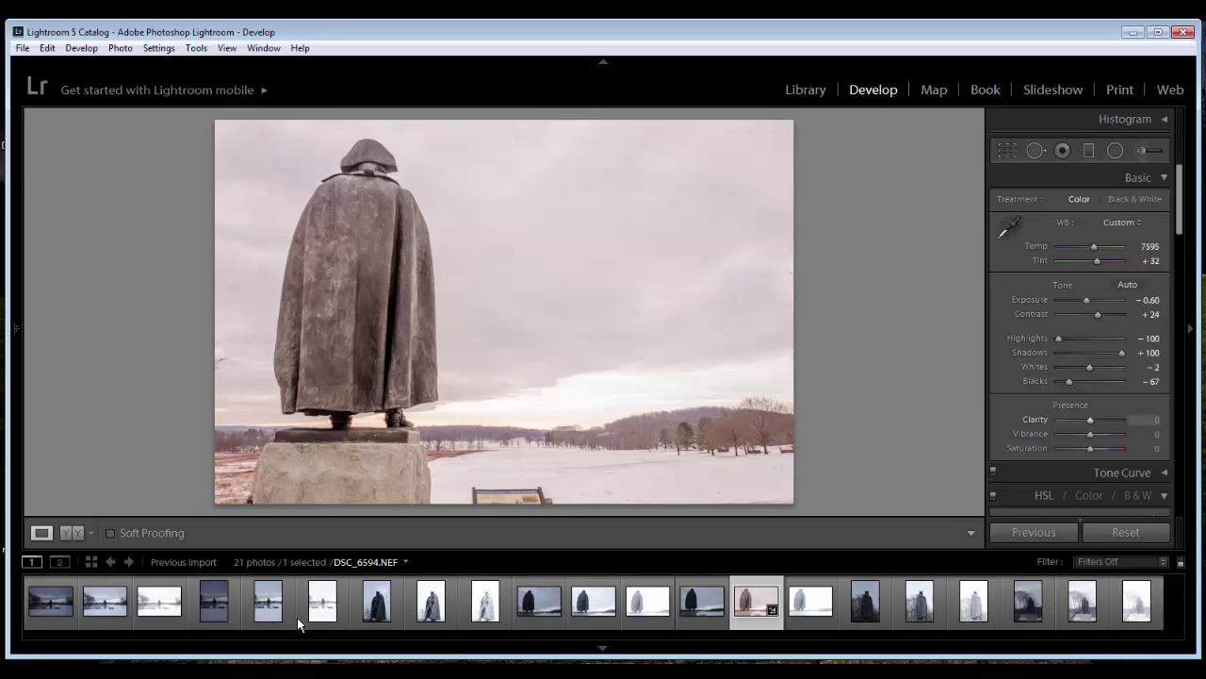
key(comma)
key(period)
key(equal)
key(equal)
key(equal)
key(equal)
key(equal)
key(equal)
key(shift+minus)
key(shift+minus)
key(shift+equal)
- Raise the photo's vibrance to +17 and set its saturation to +24
key(period)
key(shift+equal)
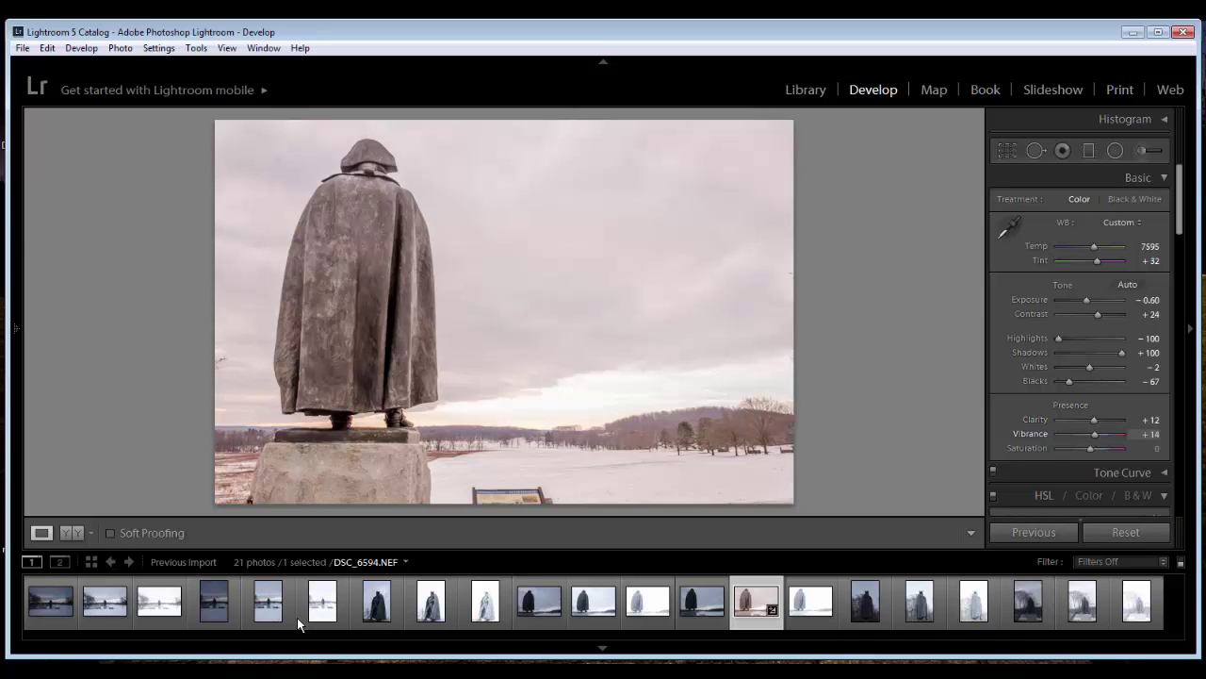
key(period)
key(shift+equal)
key(shift+equal)
key(shift+equal)
key(shift+equal)
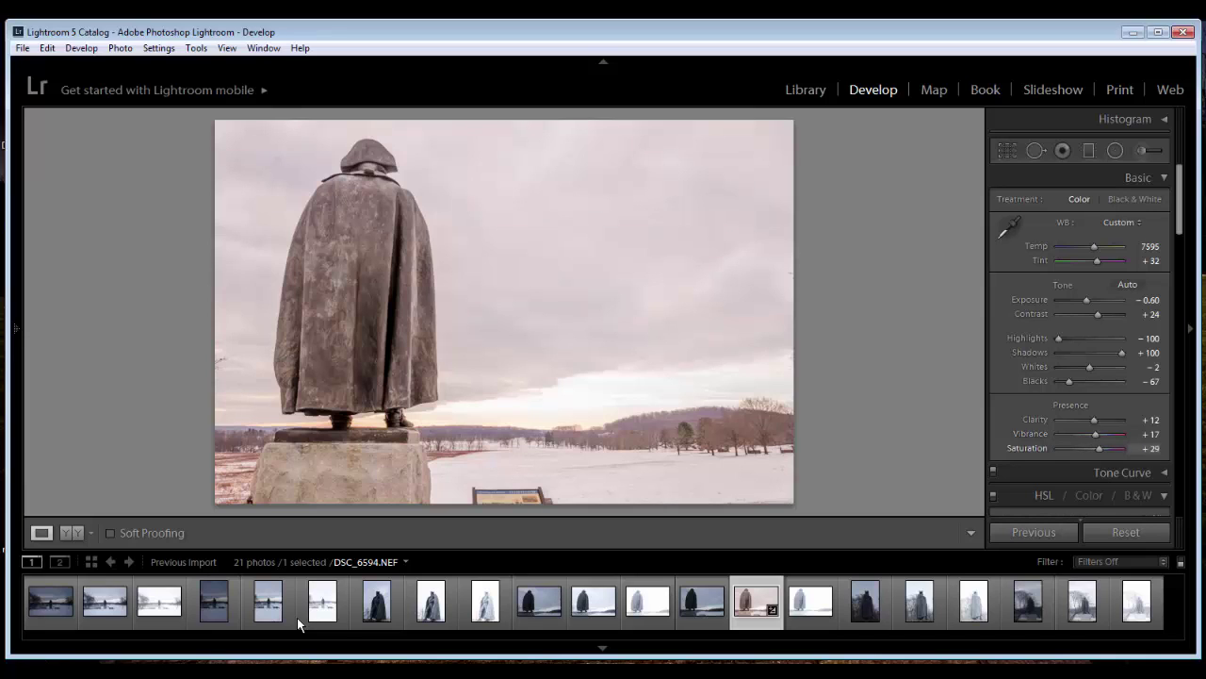
key(shift+minus)
key(shift+minus)
- Shift the photo's yellow hue to −36 and its red hue to −18 in the HSL adjustments
key(comma)
key(period)
key(period)
drag(1179, 200, 1179, 270)
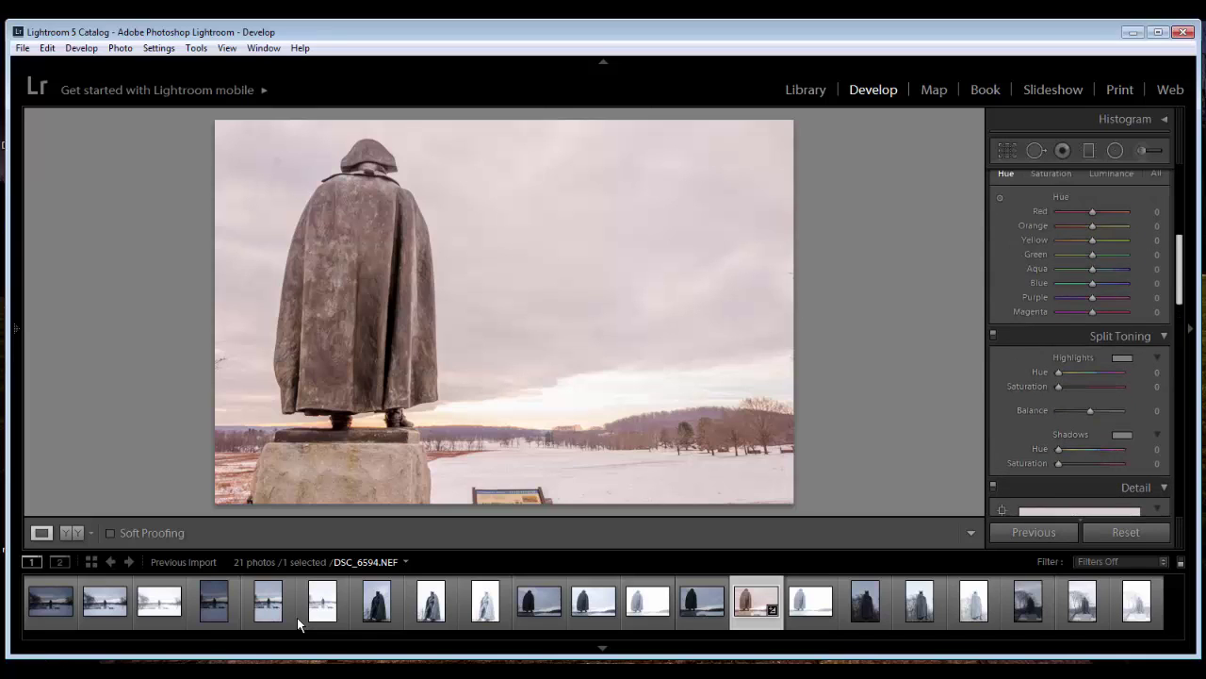
key(period)
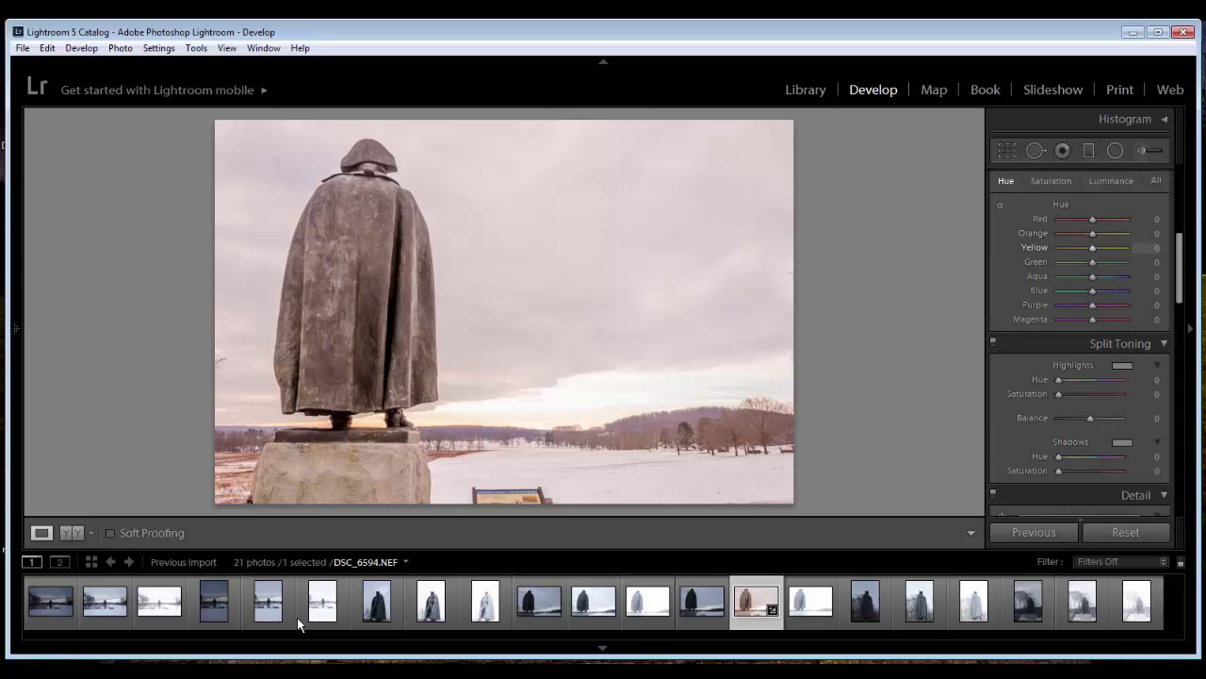
key(minus)
key(equal)
key(comma)
key(comma)
key(minus)
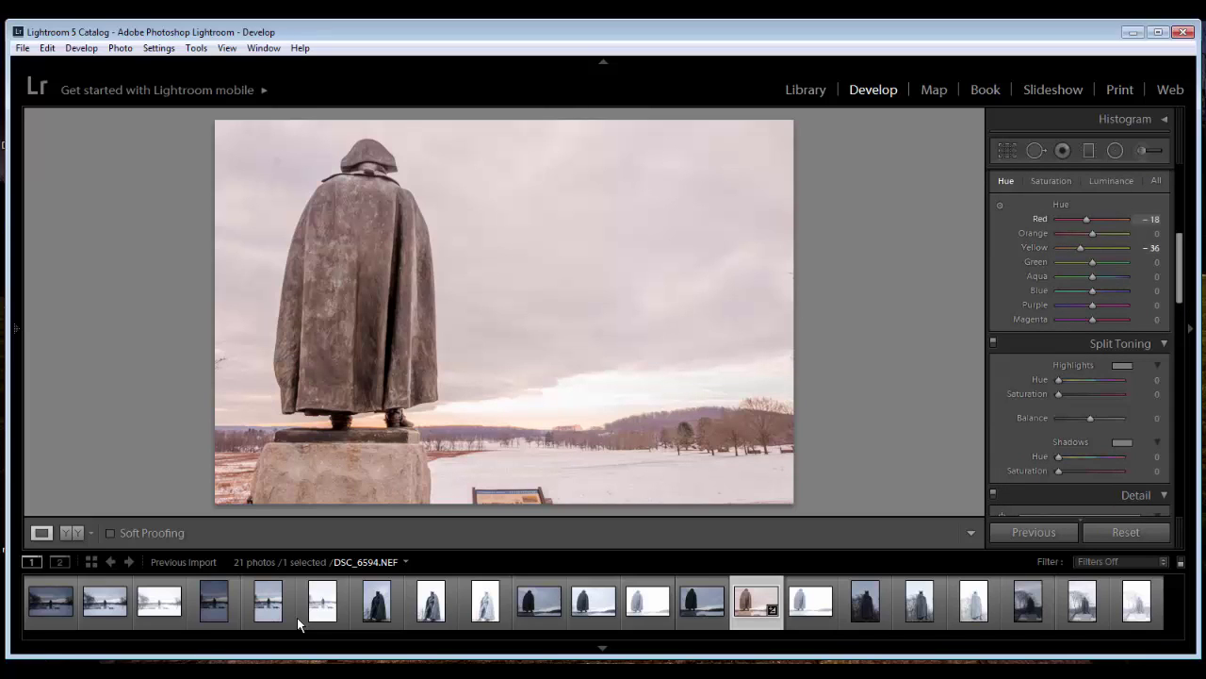
key(minus)
- Reset the Graduated Filter's effect settings and lay a straight gradient from the top of the sky down to near the horizon
key(ctrl+1)
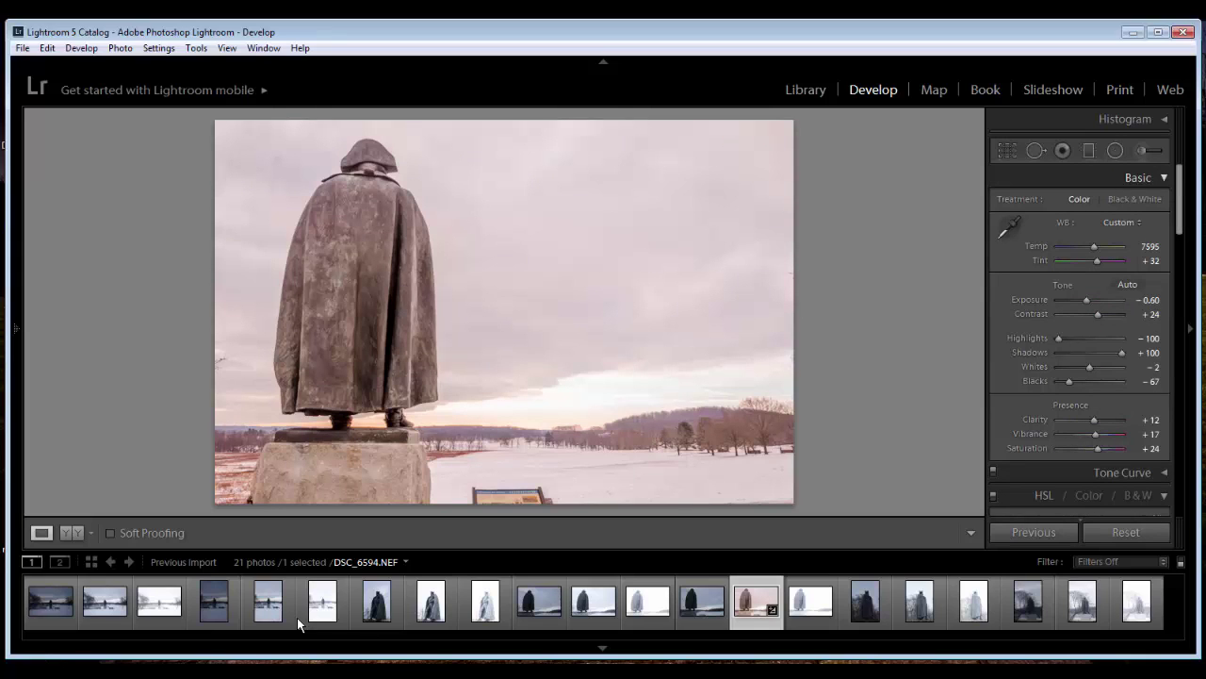
key(m)
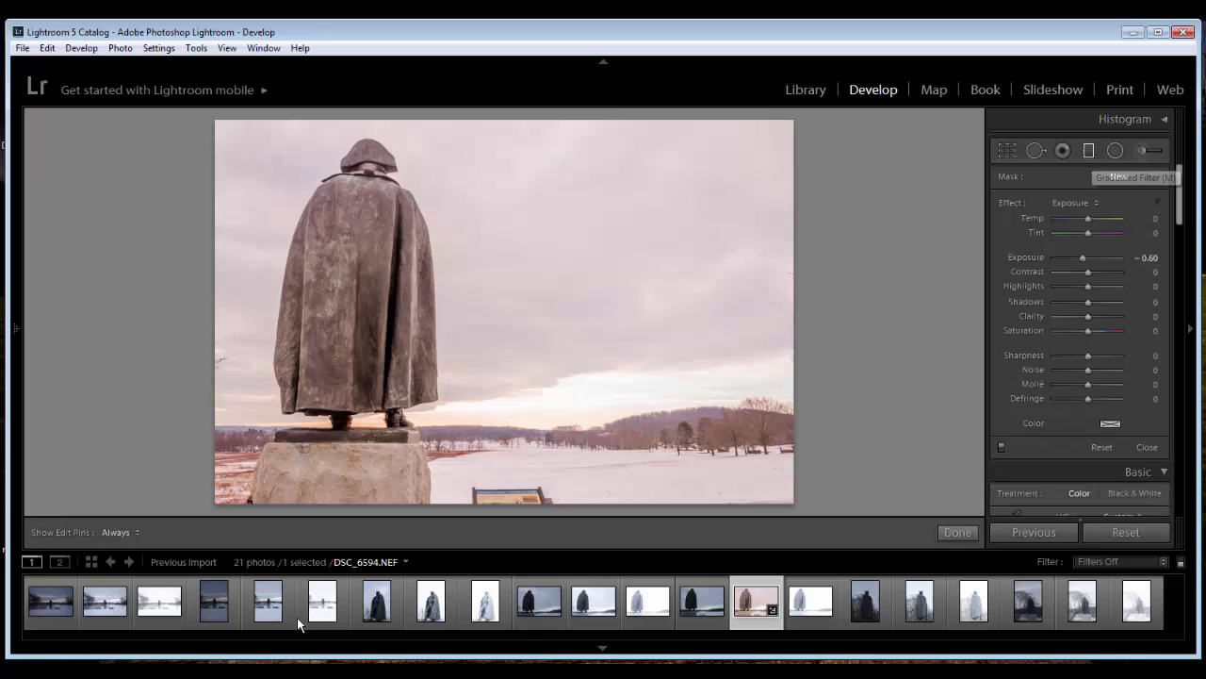
double_click(1011, 203)
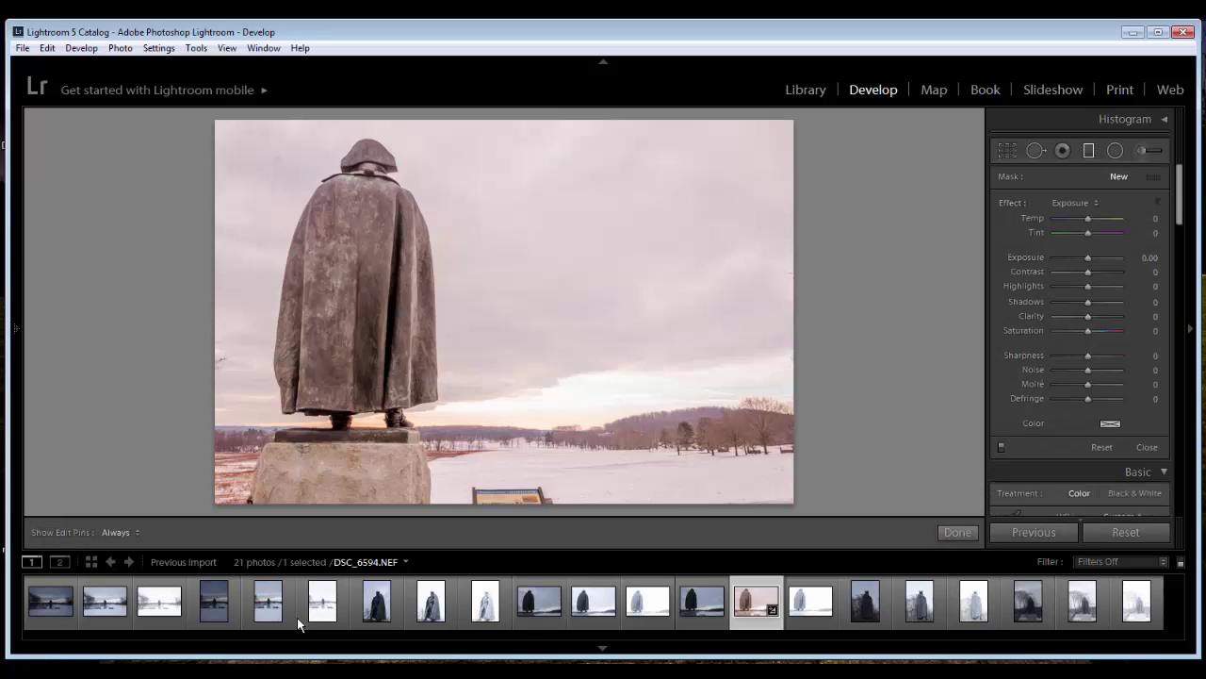
key(shift)
drag(484, 132, 483, 405)
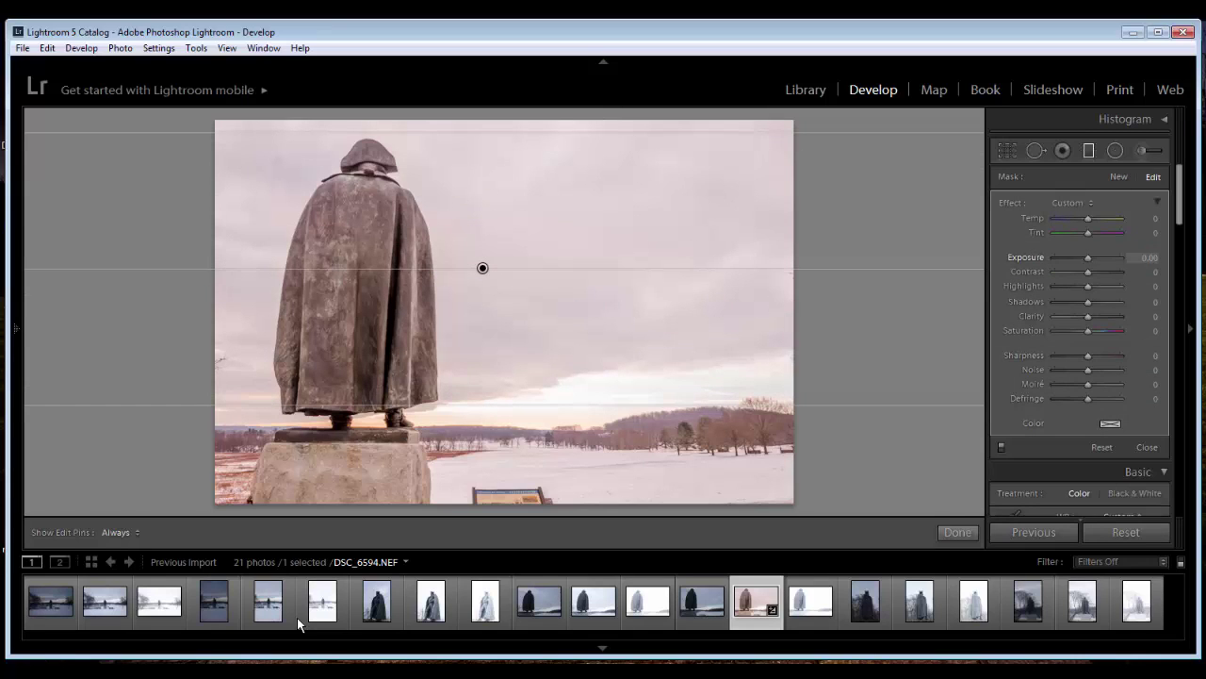
- Warm and darken the sky gradient with temperature 43, tint 17 and exposure −0.60
mouse_move(1088, 219)
mouse_down()
mouse_move(1106, 219)
mouse_move(1094, 232)
mouse_up()
key(Tab)
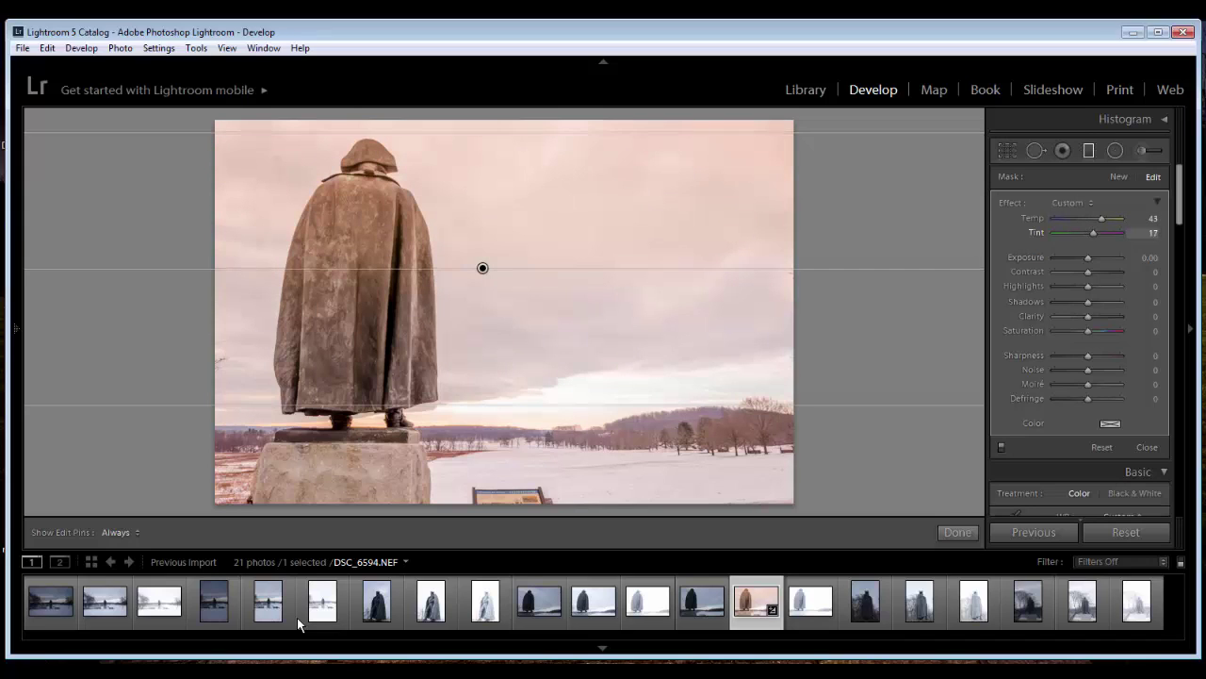
key(Tab)
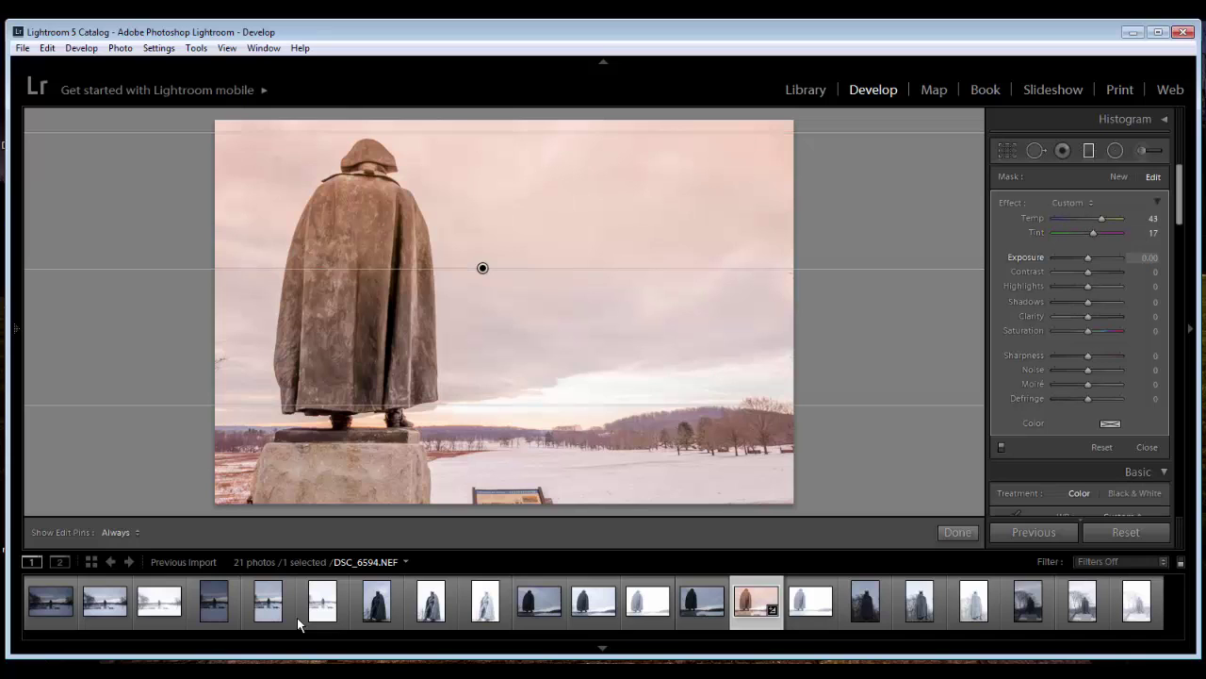
text(-0.69)
key(Return)
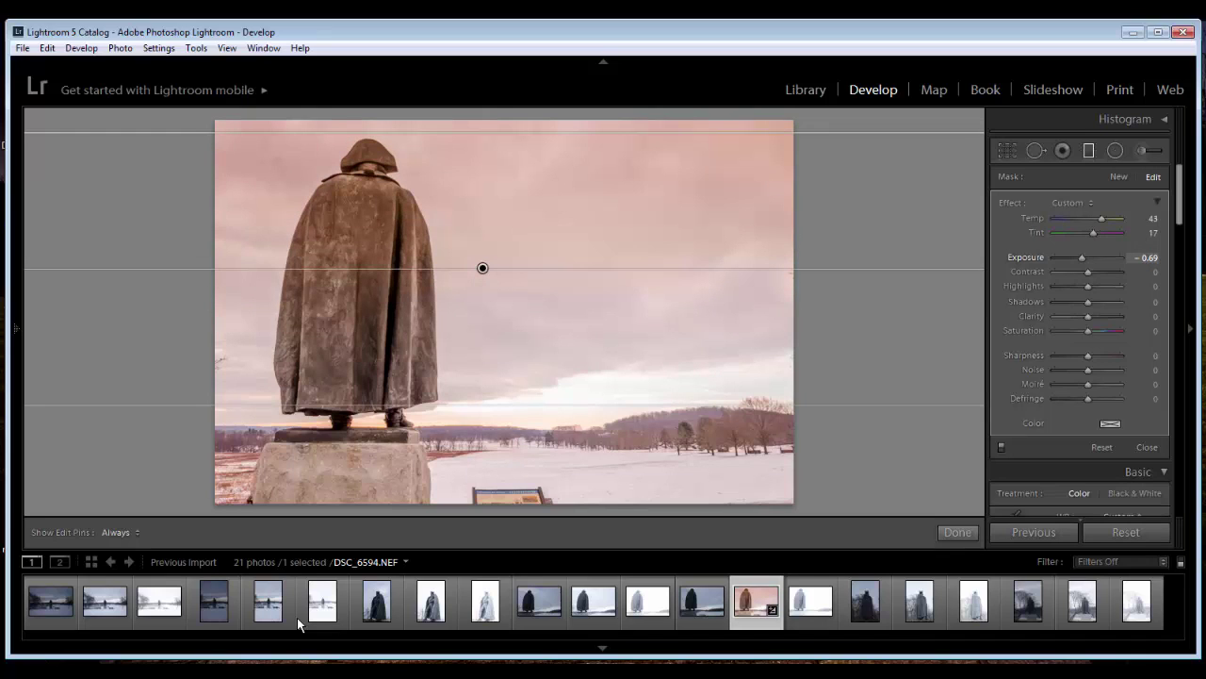
drag(1082, 258, 1083, 258)
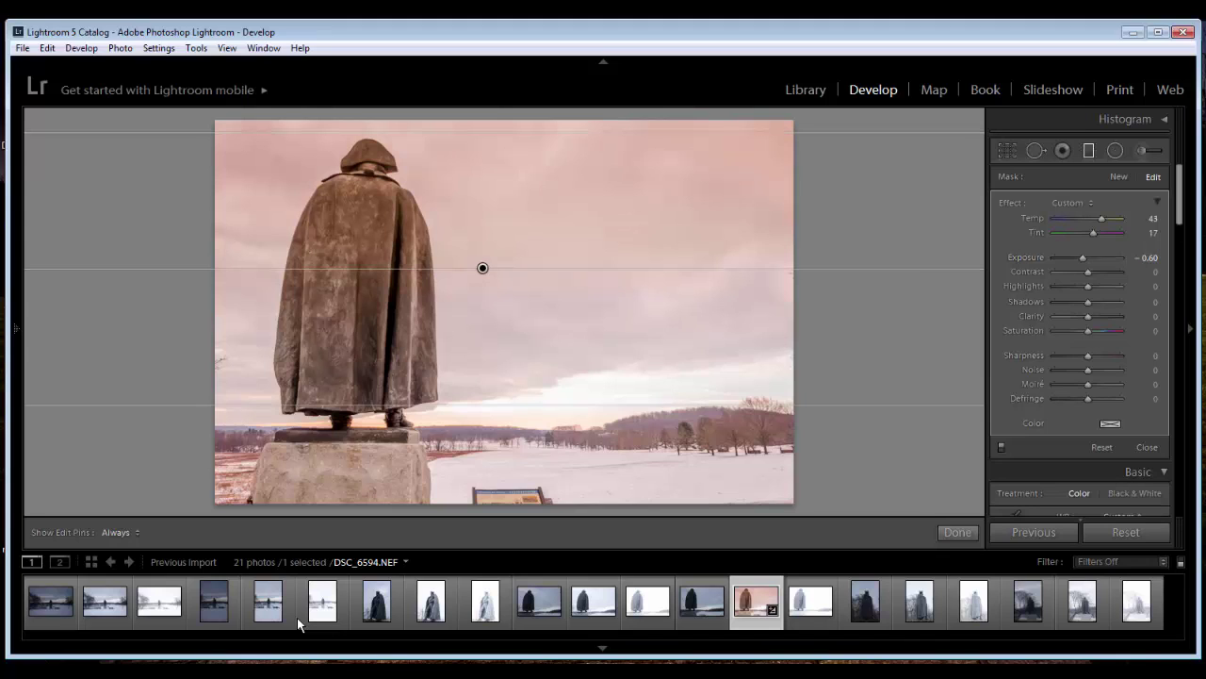
- Pull the sky gradient's lower edge up from the horizon, raise its shadows to 100 and finish the filter
mouse_move(482, 405)
mouse_down()
mouse_move(482, 326)
mouse_move(482, 338)
mouse_up()
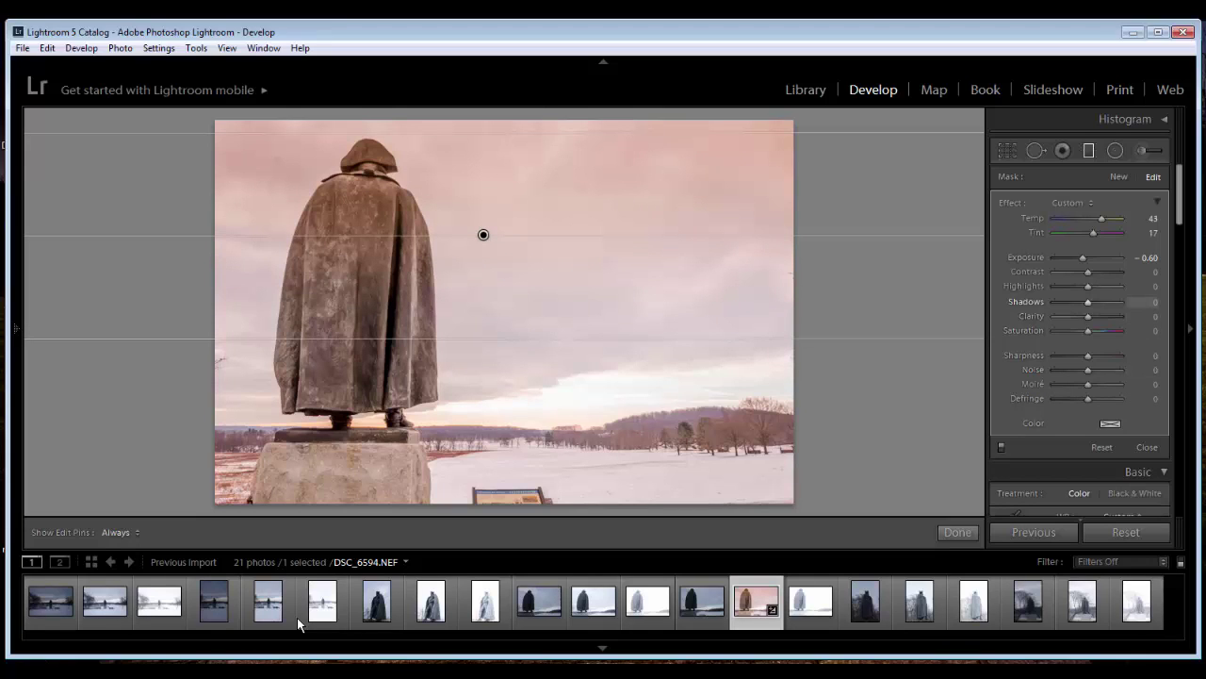
drag(1088, 302, 1121, 302)
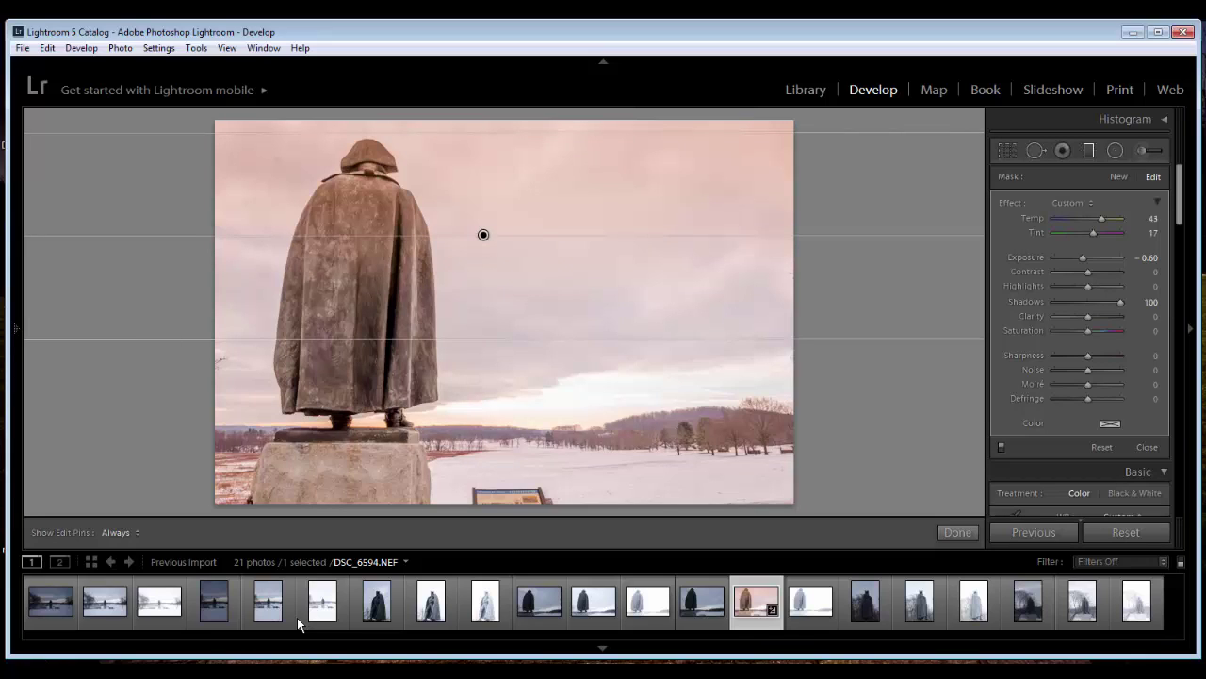
key(Return)
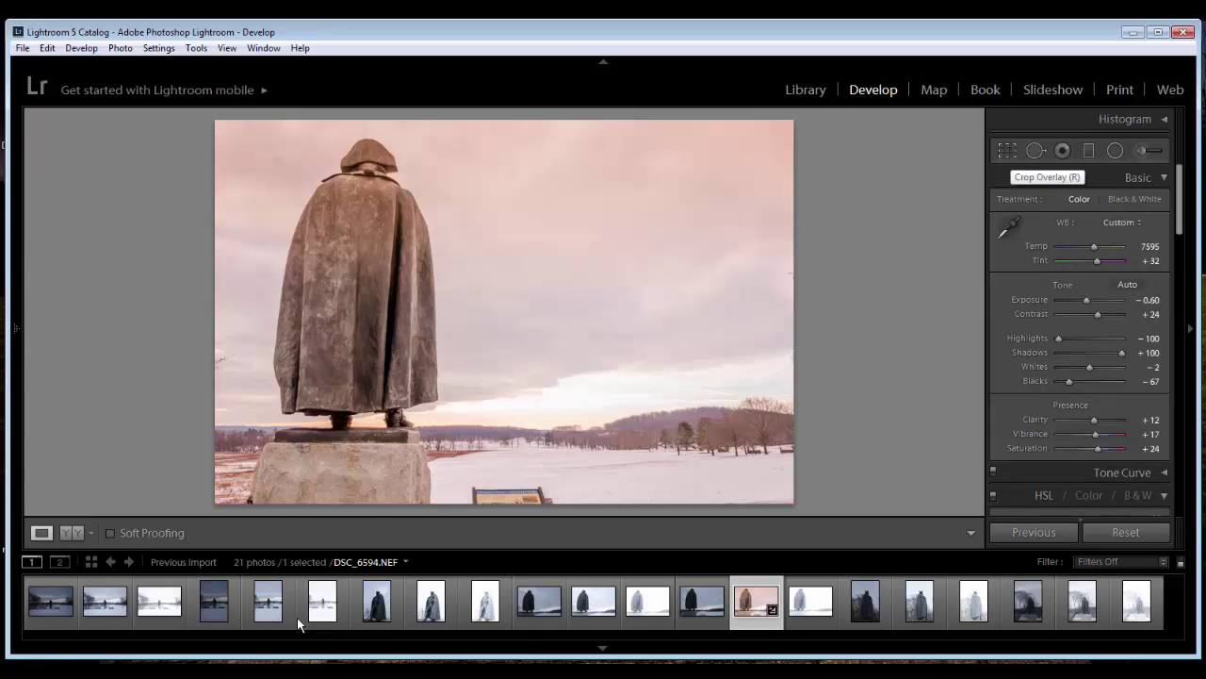
- Apply the Auto Upright perspective correction to the photo
drag(1180, 200, 1180, 325)
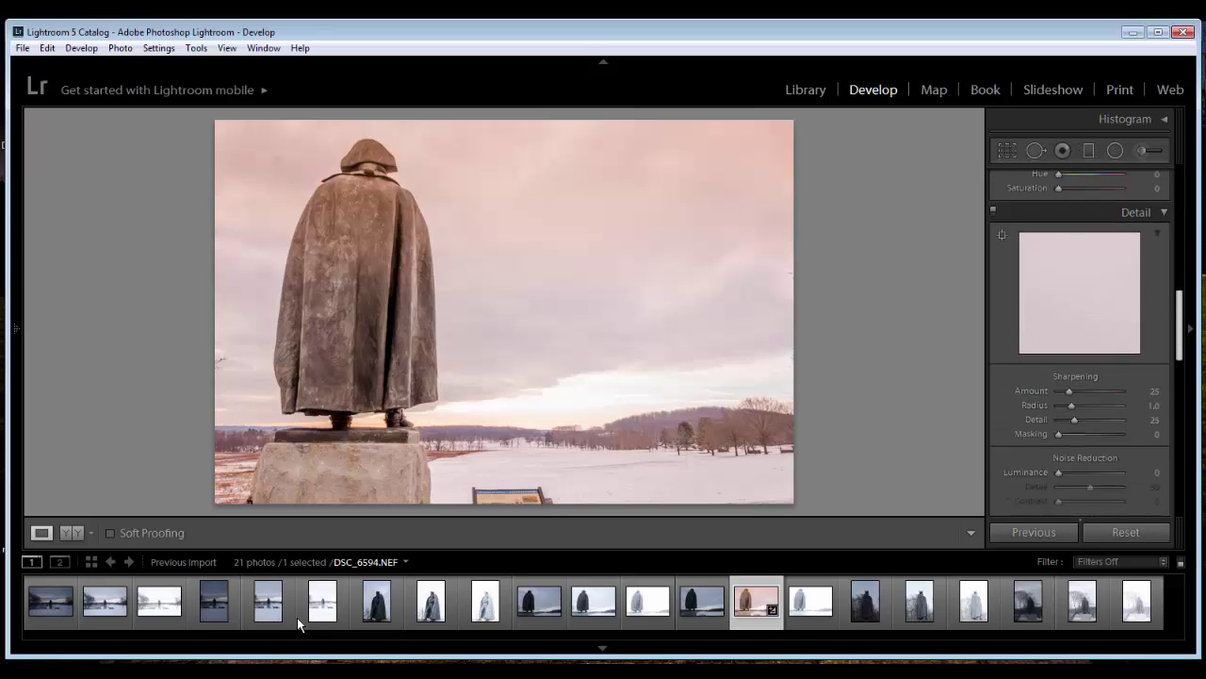
key(ctrl+6)
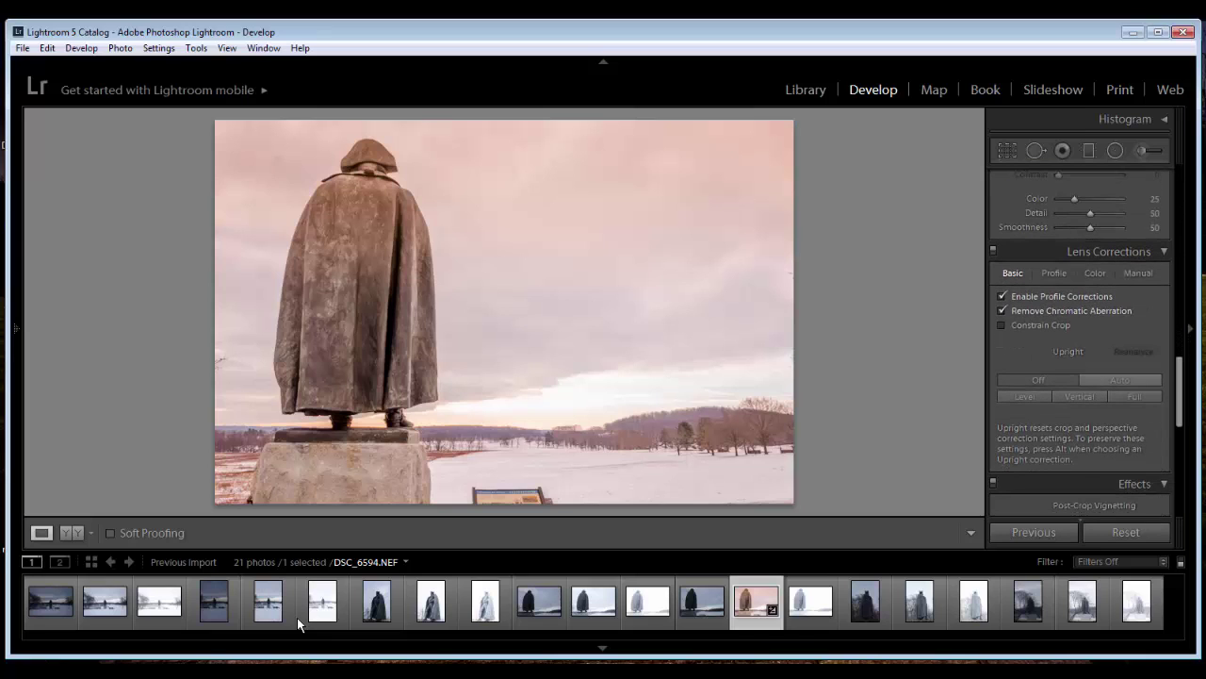
click(1120, 380)
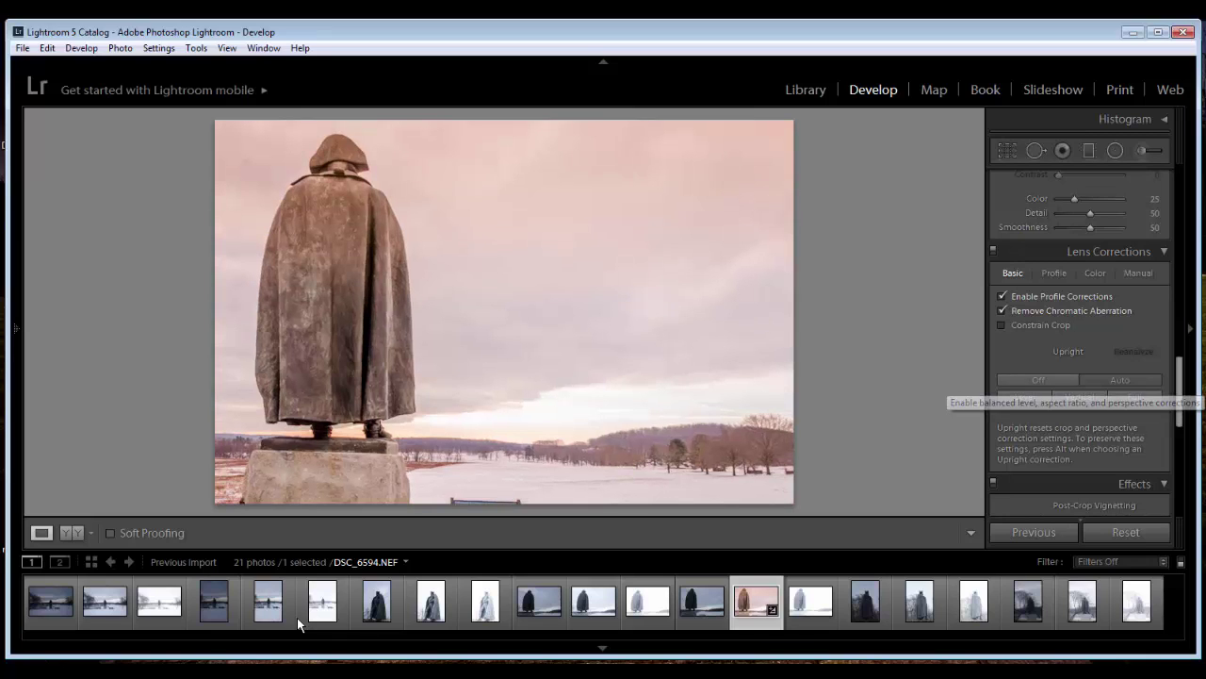
- Crop a thin strip off the bottom of the photo to cut out the sign in the snow
key(r)
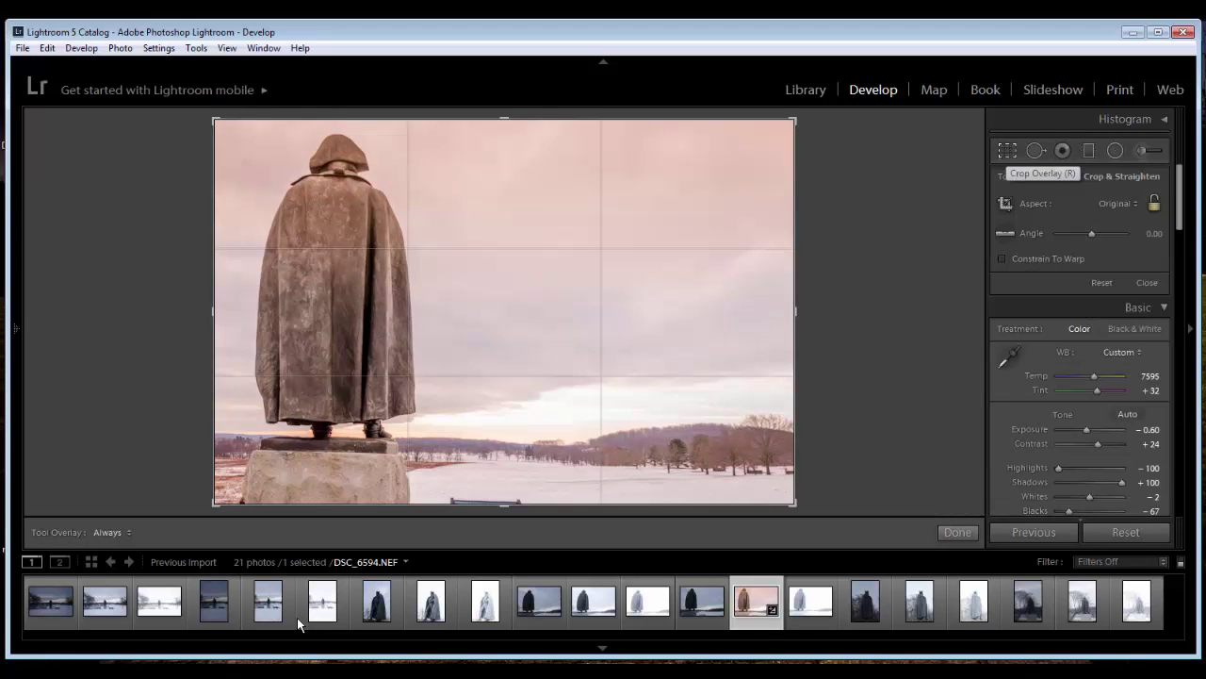
drag(504, 503, 504, 496)
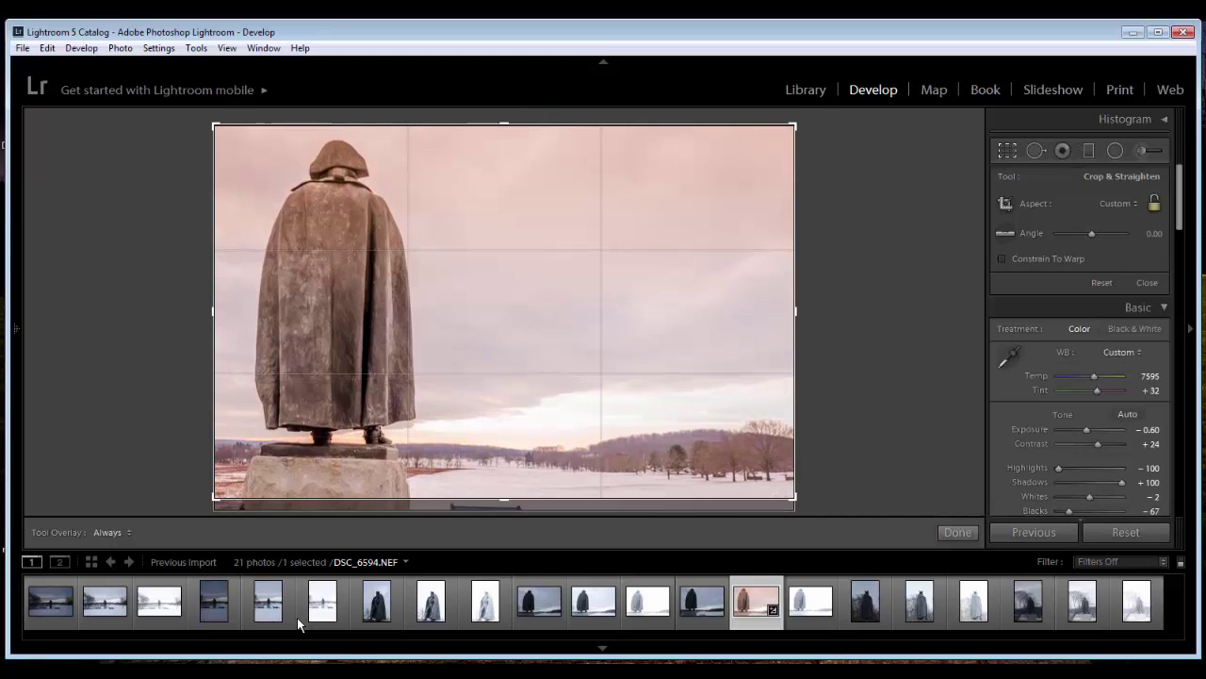
key(Return)
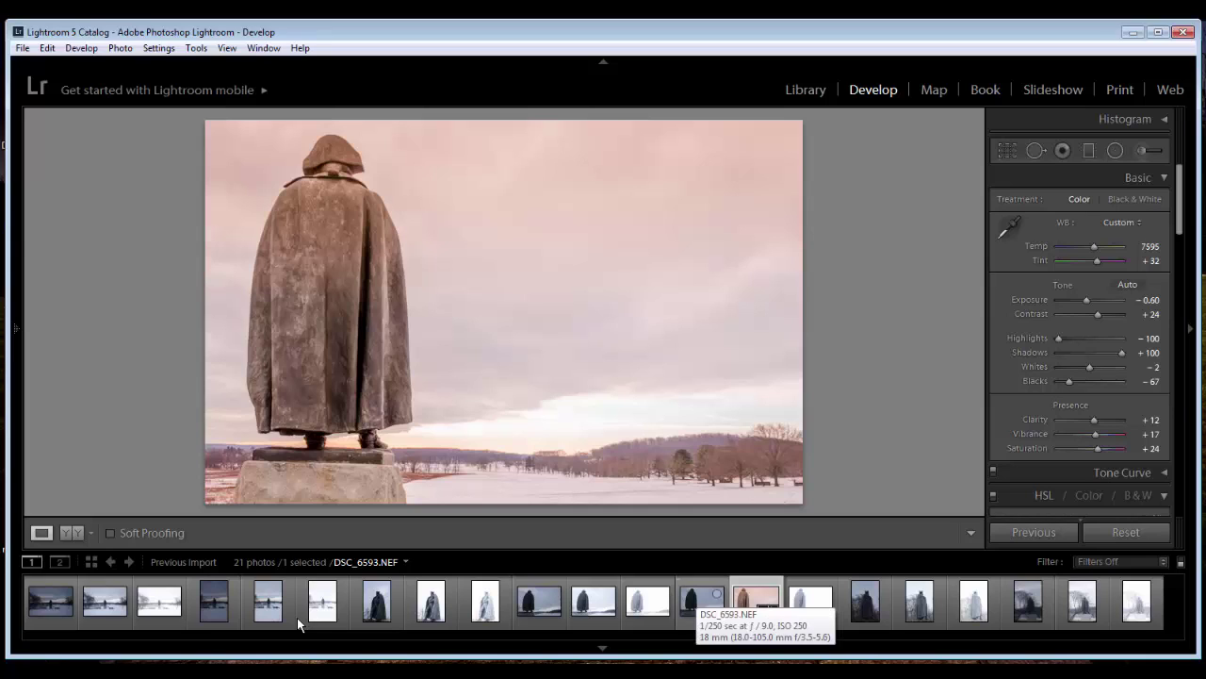
- Add the darker and brighter bracketed shots beside DSC_6594.NEF to the selection and synchronize all its develop settings to them
ctrl+click(703, 600)
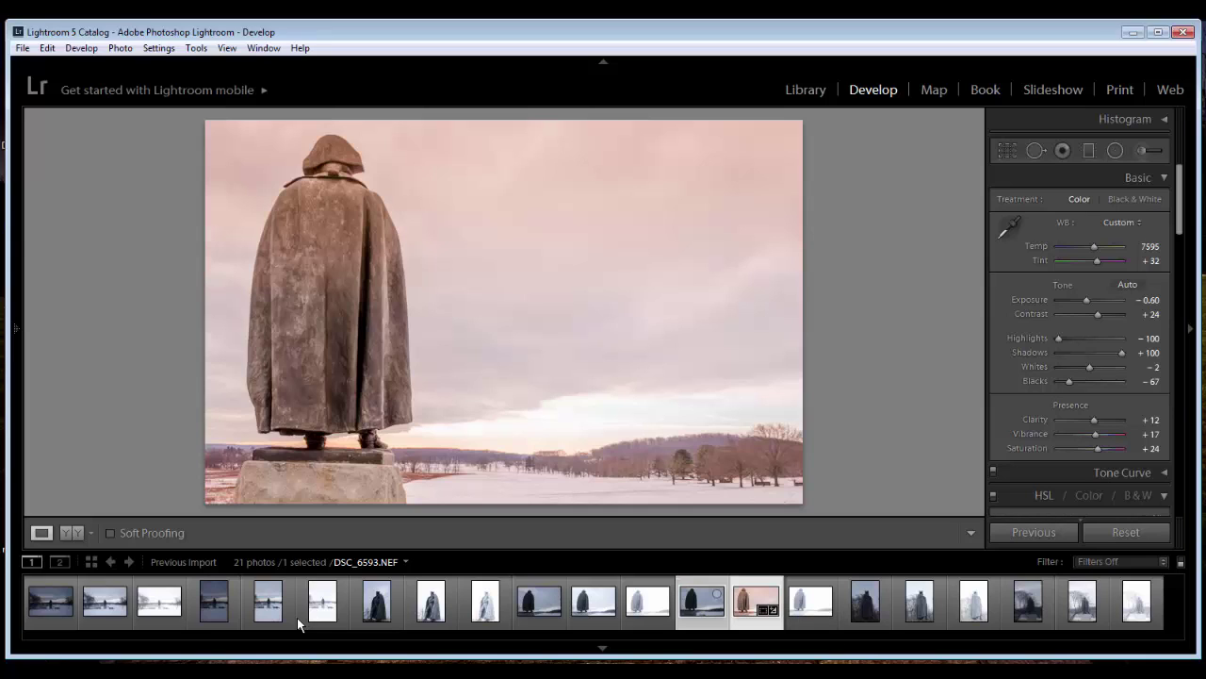
ctrl+click(810, 600)
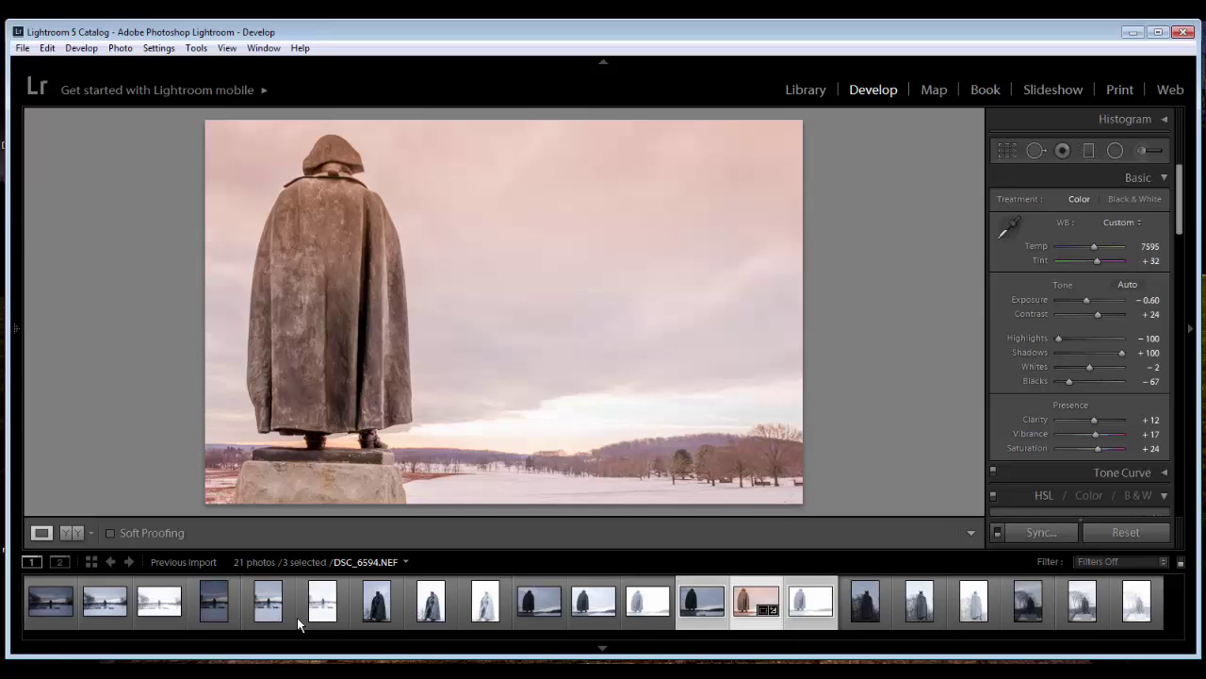
key(ctrl+shift+s)
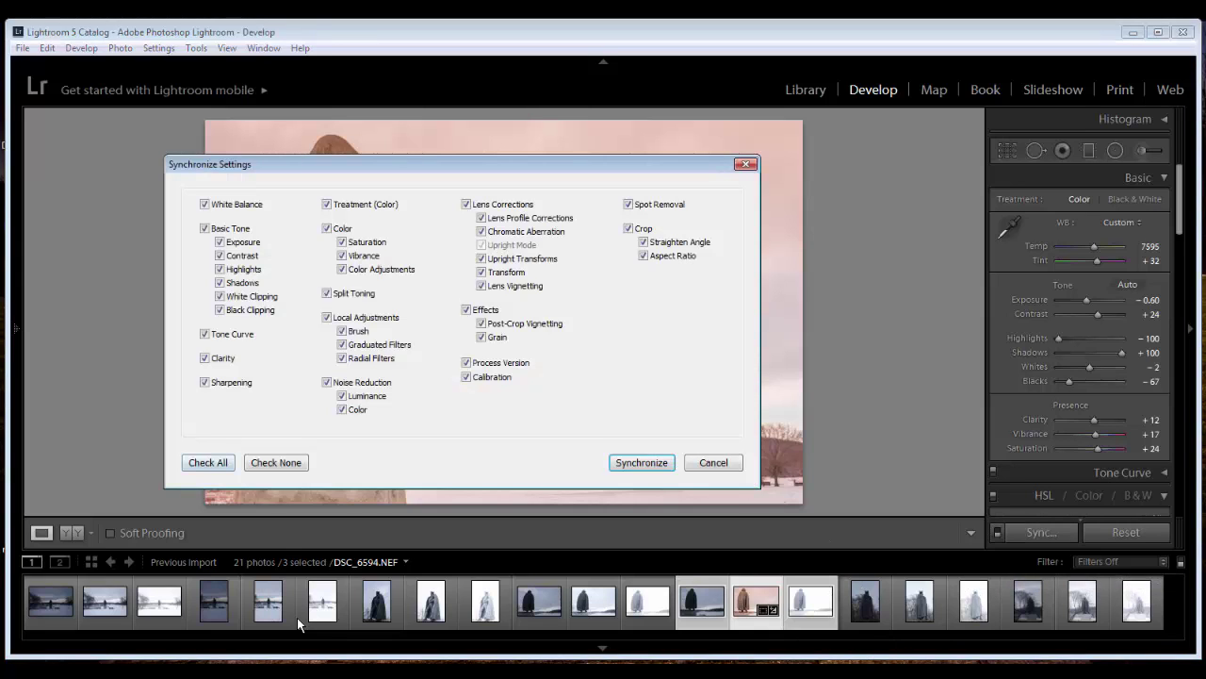
key(Return)
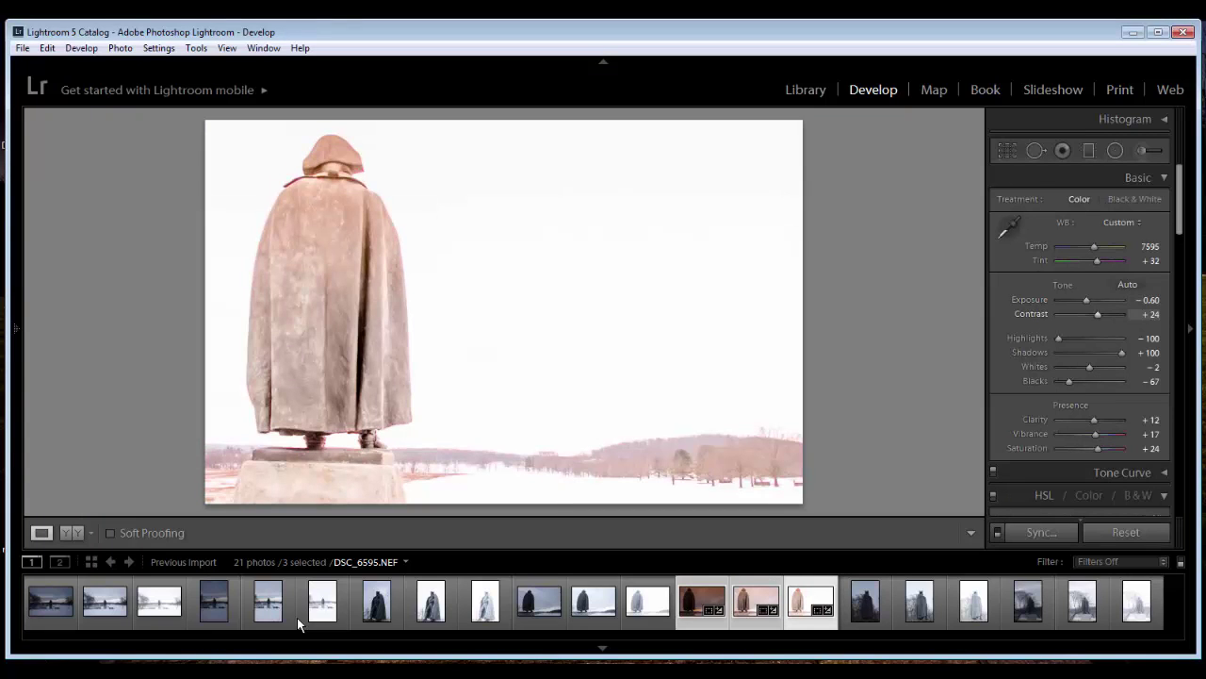
- Lower the exposure of DSC_6595.NEF to −1.43 and return to DSC_6594.NEF
drag(1086, 300, 1081, 299)
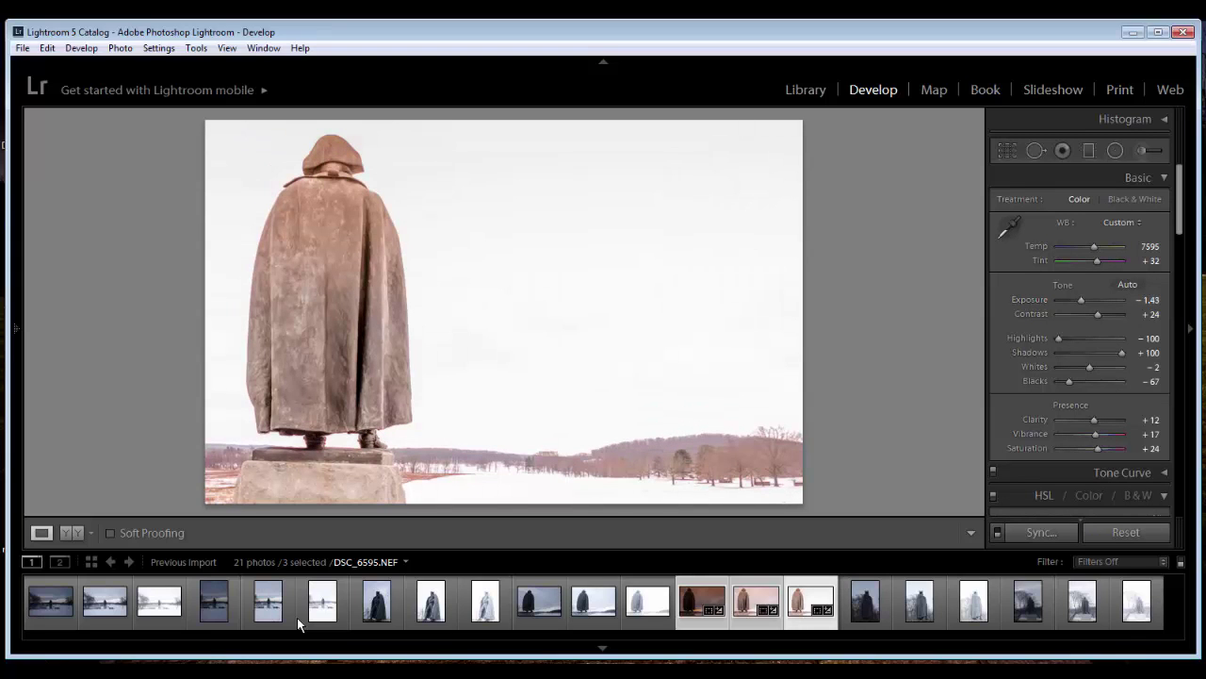
key(Left)
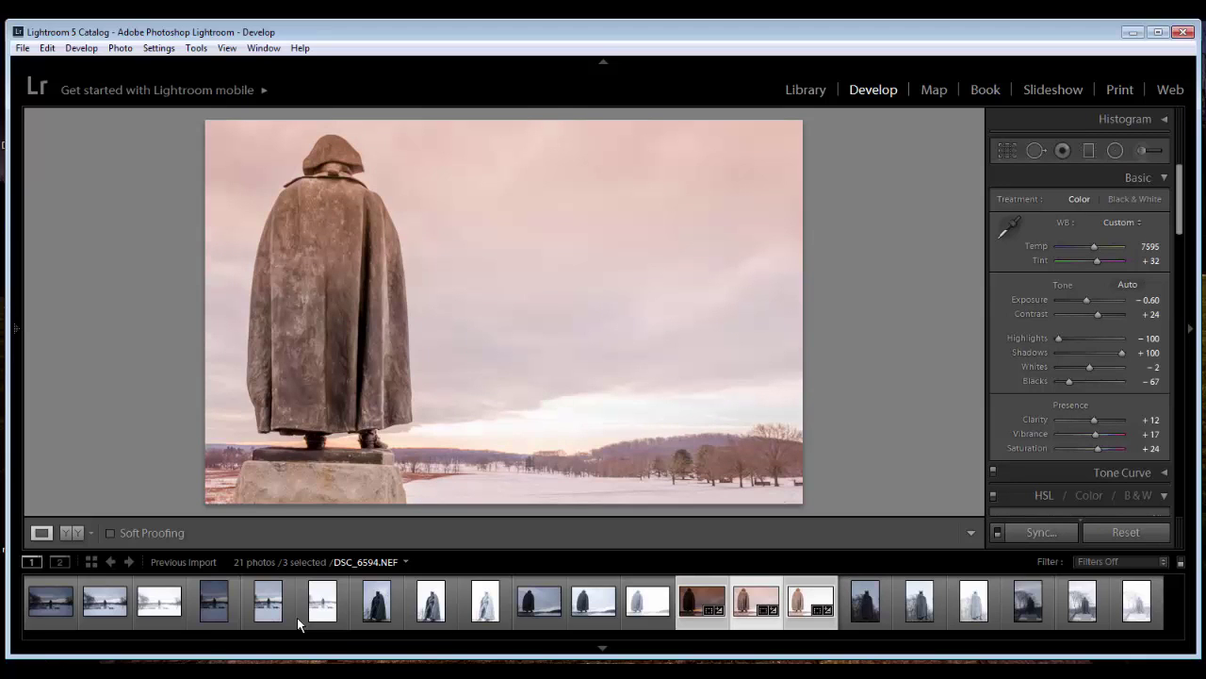
- Send the three selected bracketed photos to Merge to HDR Pro in Photoshop
right_click(750, 595)
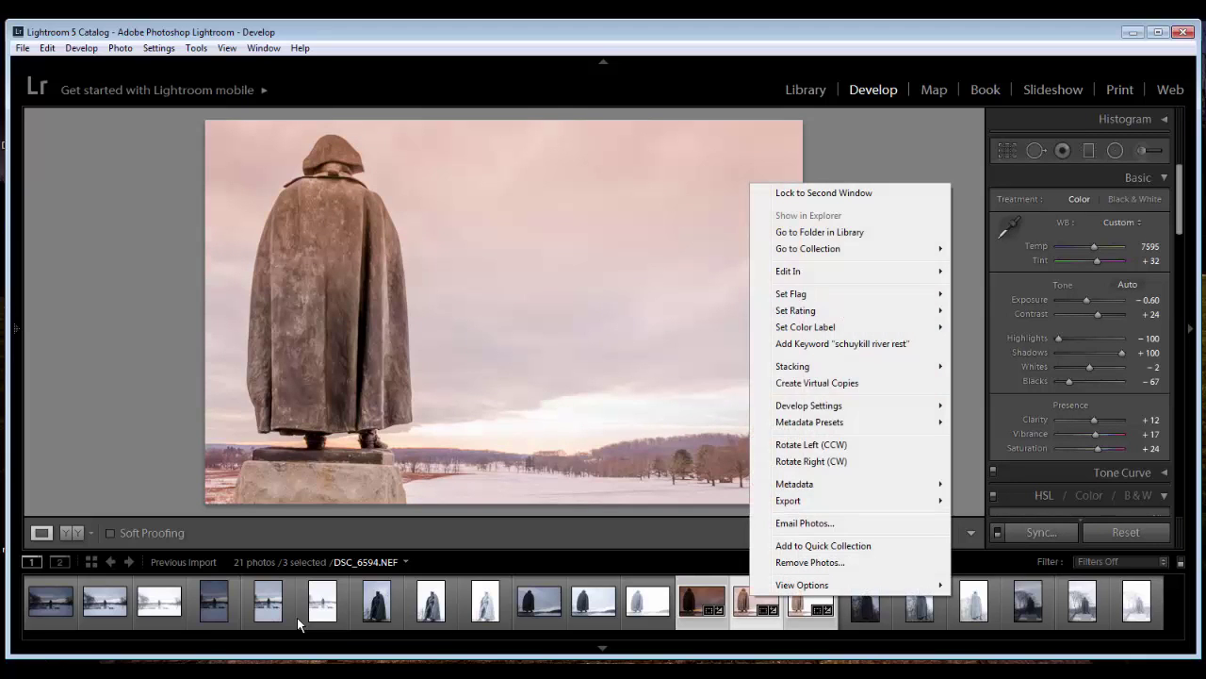
mouse_move(830, 271)
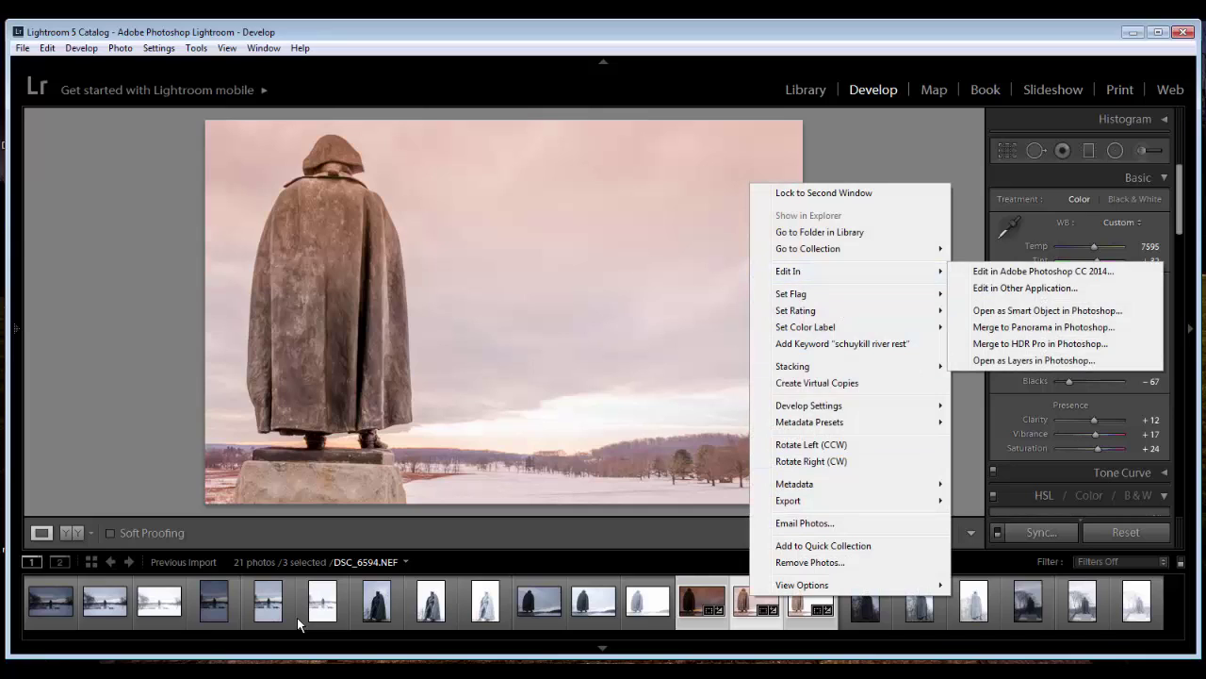
key(Down)
key(Down)
key(Down)
key(Down)
key(Down)
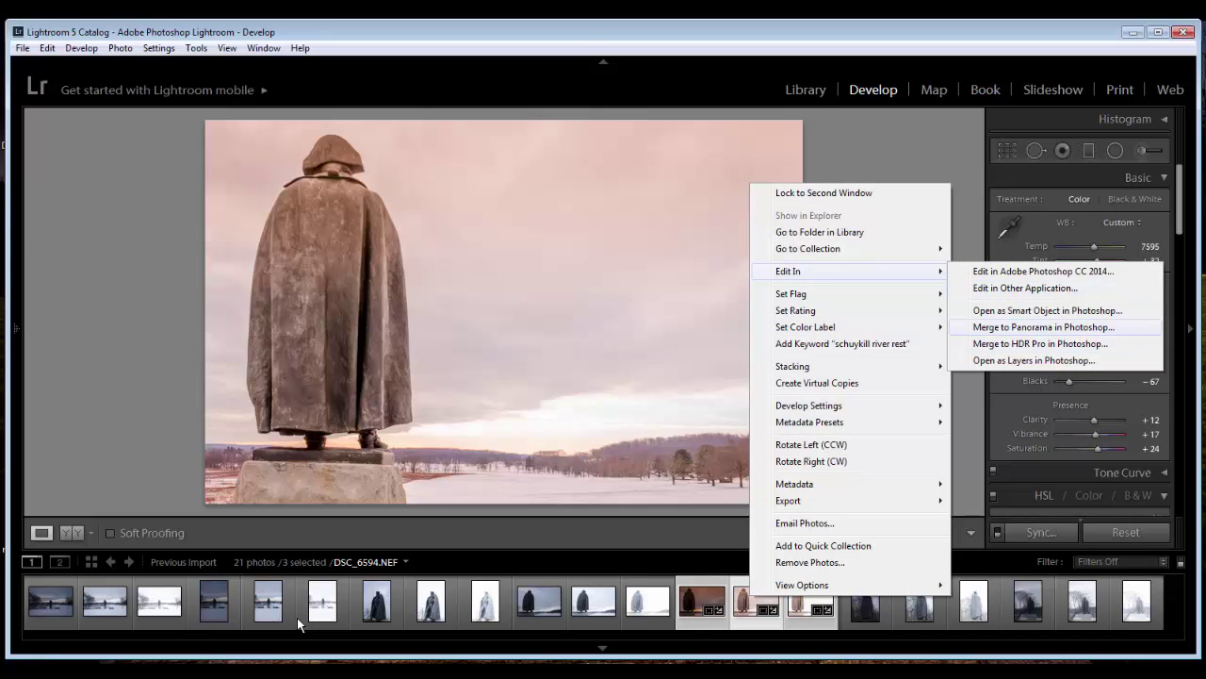
key(Up)
key(Return)
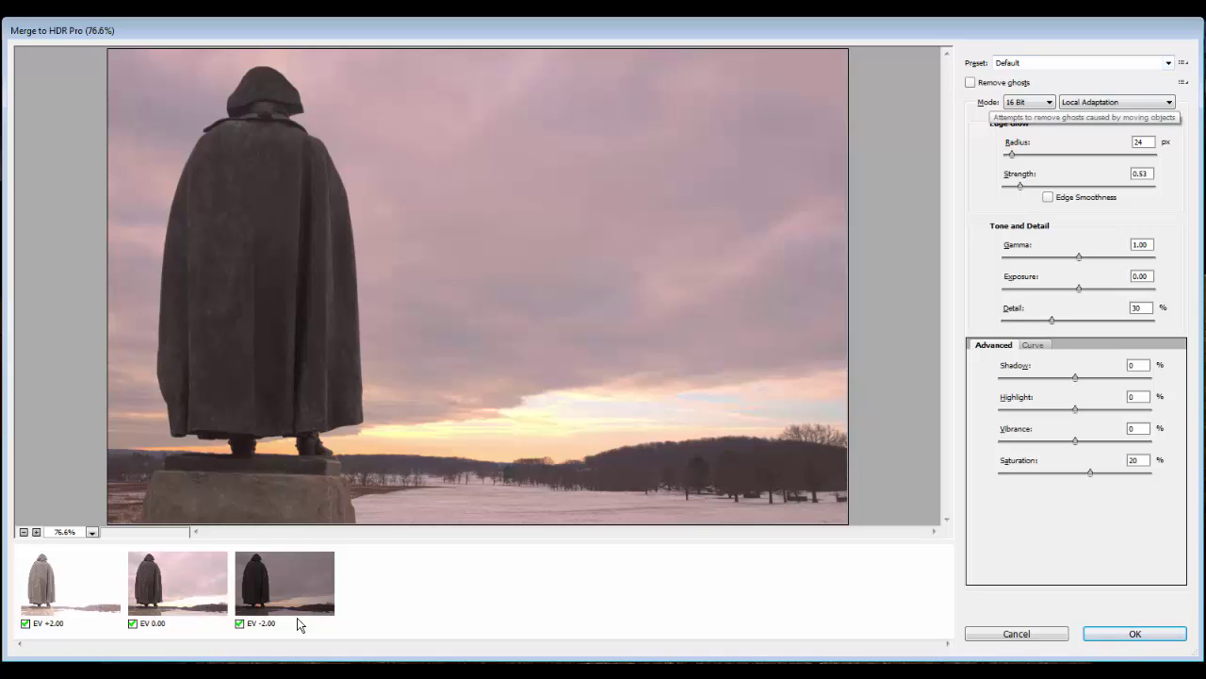
- Apply the Photorealistic preset to the HDR merge with Remove ghosts turned on
click(971, 83)
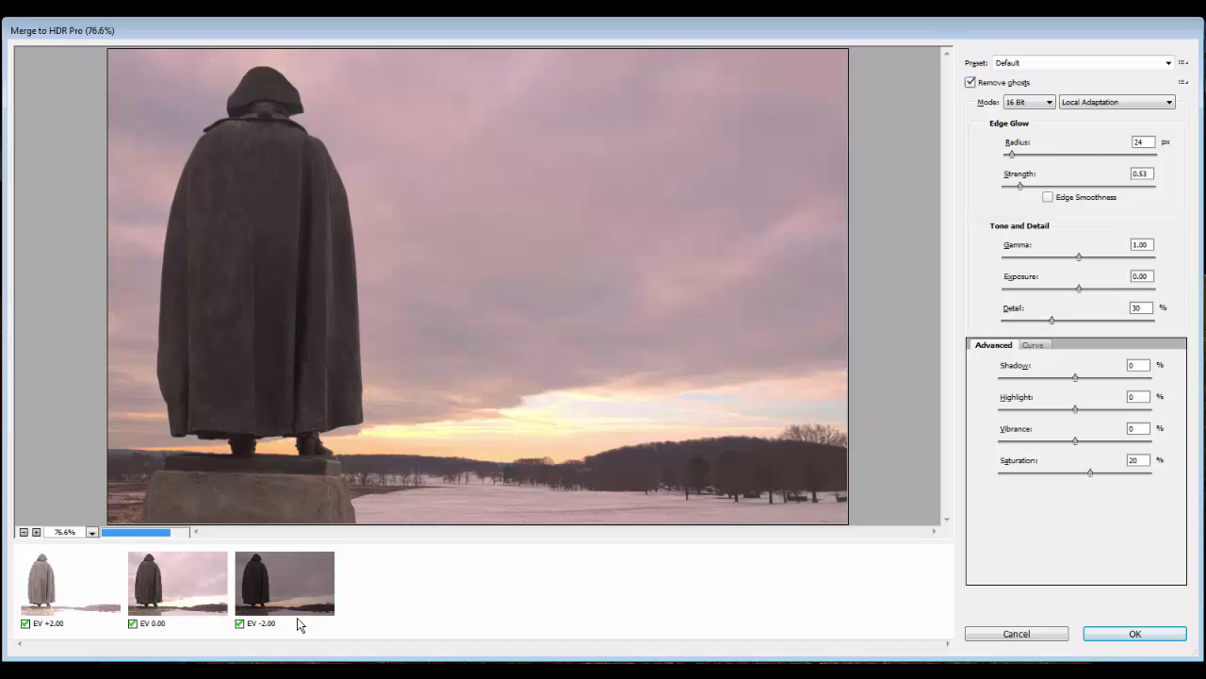
click(1169, 63)
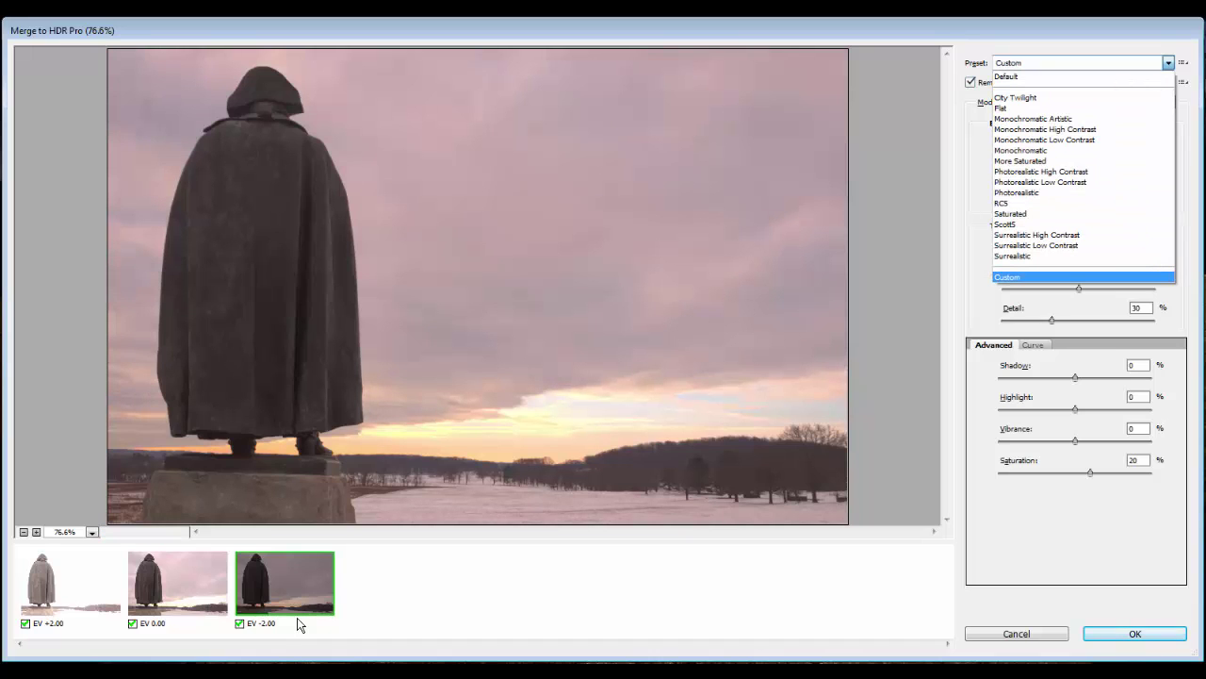
key(Up)
key(Up)
key(Up)
key(Up)
key(Up)
key(Up)
key(Up)
key(Up)
key(Up)
key(Up)
key(Up)
key(Up)
key(Up)
key(Up)
key(Down)
key(Down)
key(Down)
key(Down)
key(Down)
key(Down)
key(Down)
key(Down)
key(Up)
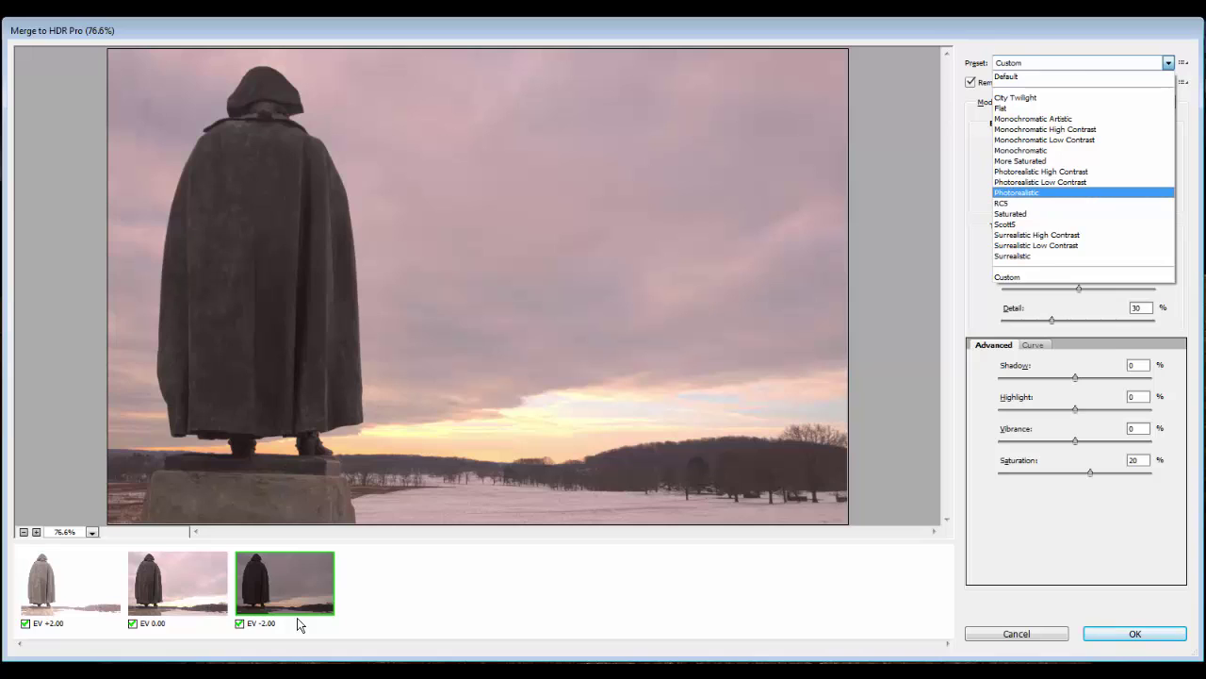
key(Up)
key(Down)
key(Up)
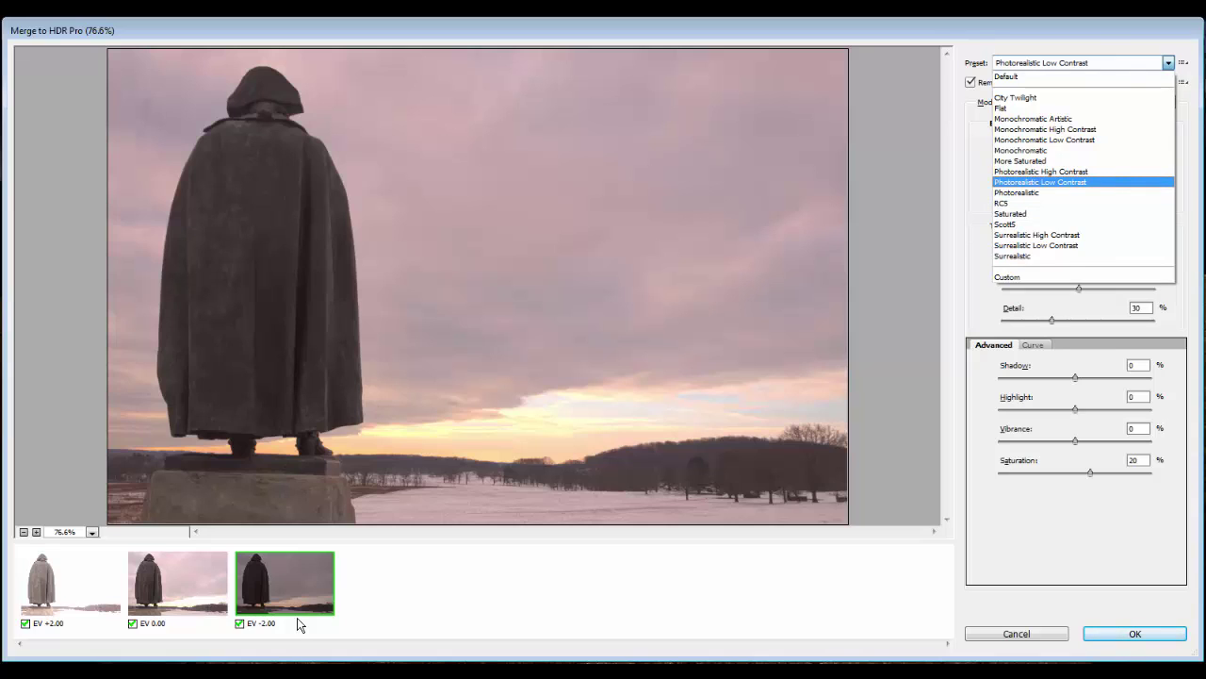
key(Down)
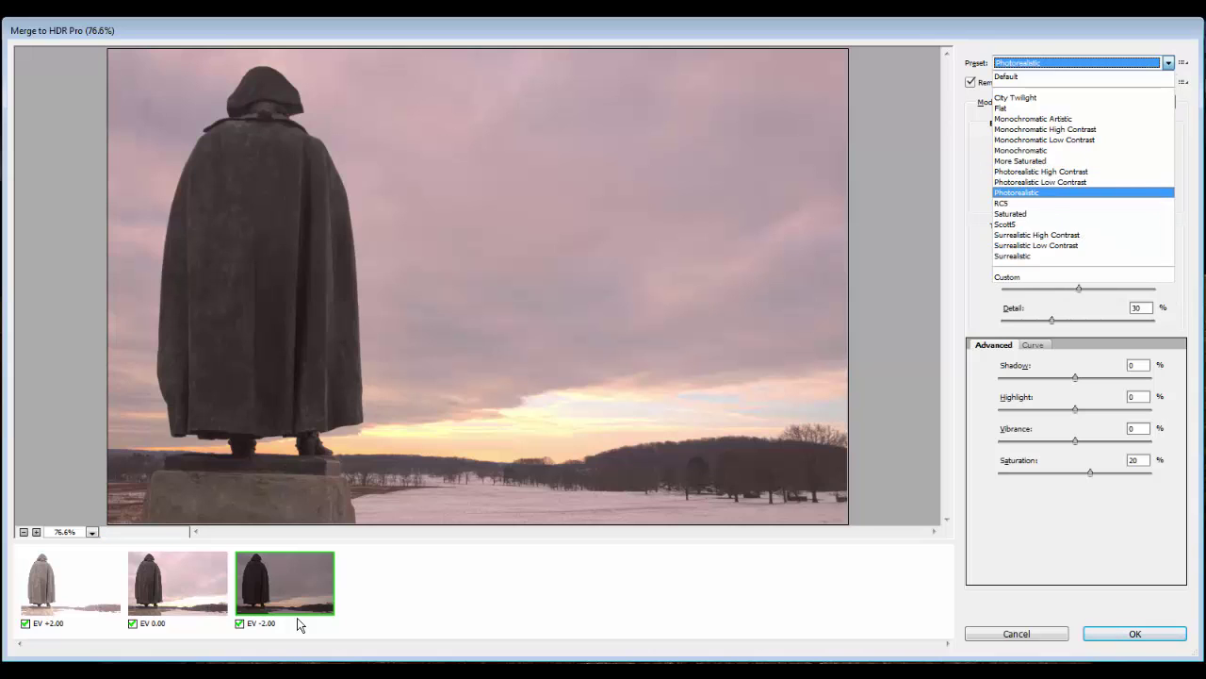
key(Return)
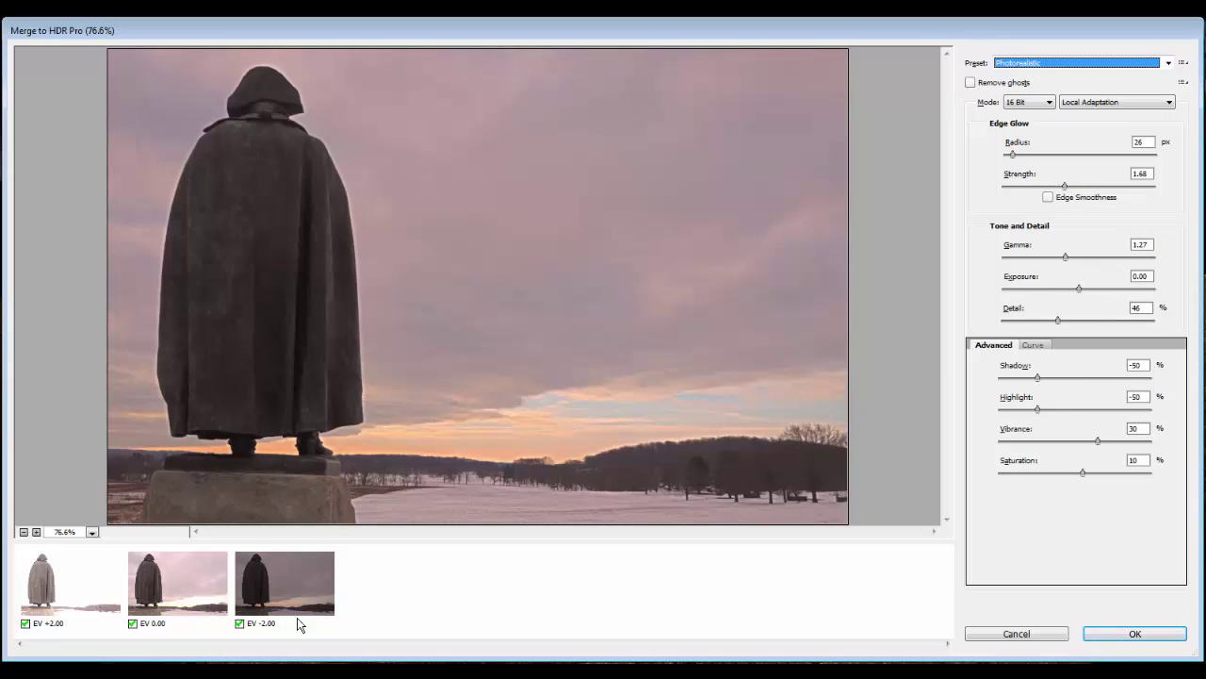
key(alt+t)
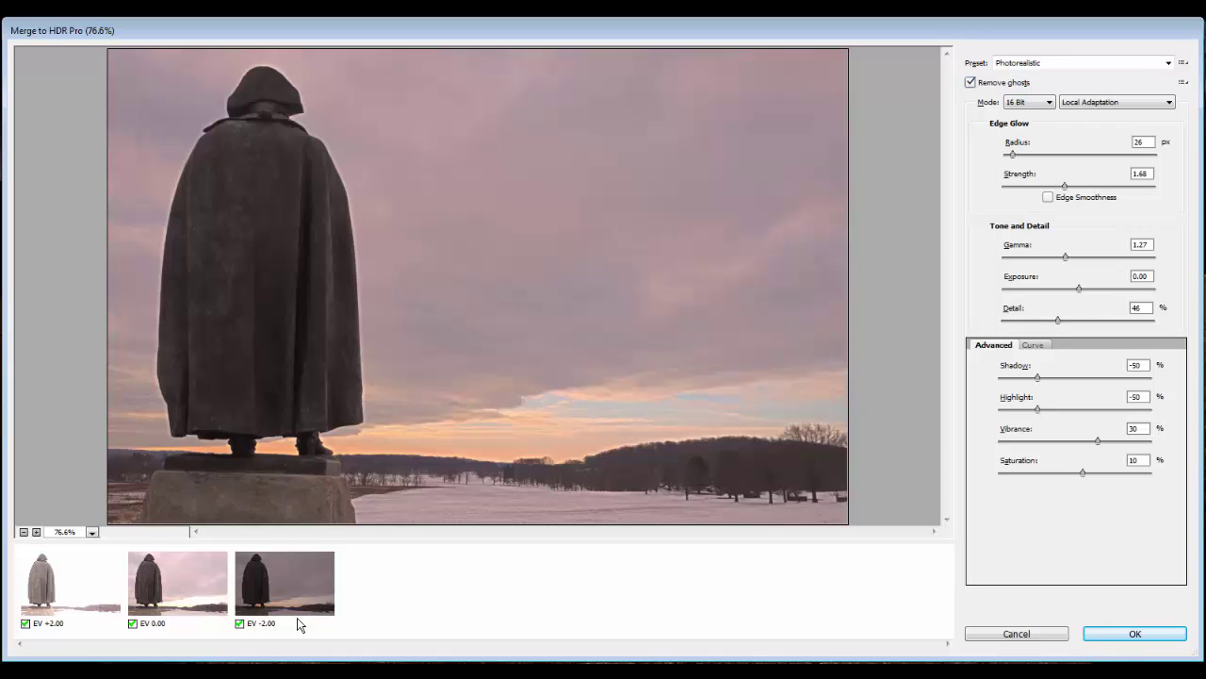
- Set the Edge Glow radius to 91 px and turn on Edge Smoothness
key(Tab)
key(Up)
key(Up)
key(Up)
key(Up)
key(Up)
key(Up)
key(Up)
key(Down)
key(Down)
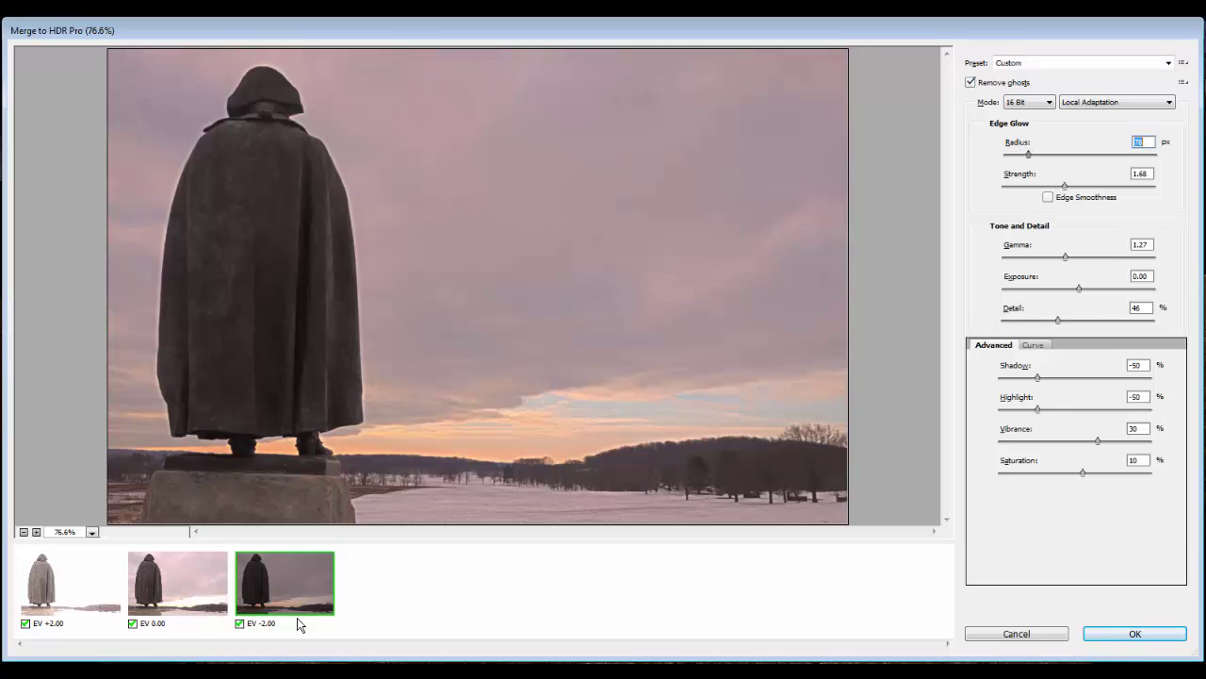
key(Up)
click(1049, 198)
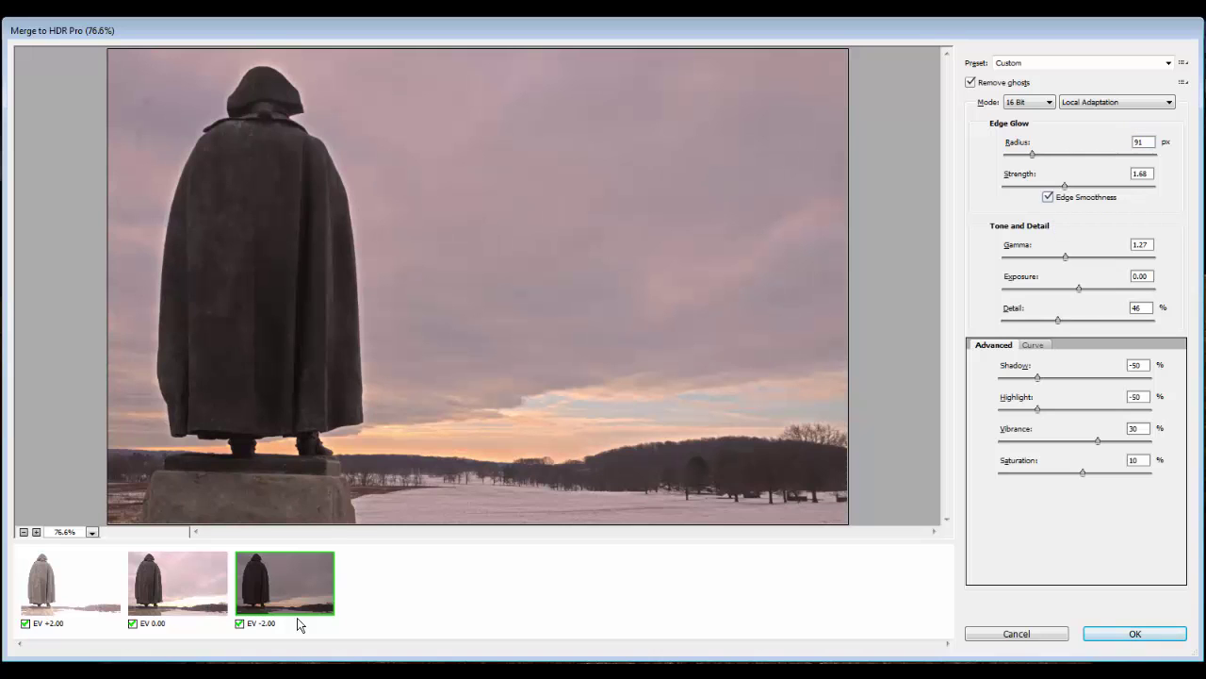
- Lower the Edge Glow strength to 0.98
drag(1065, 187, 1029, 186)
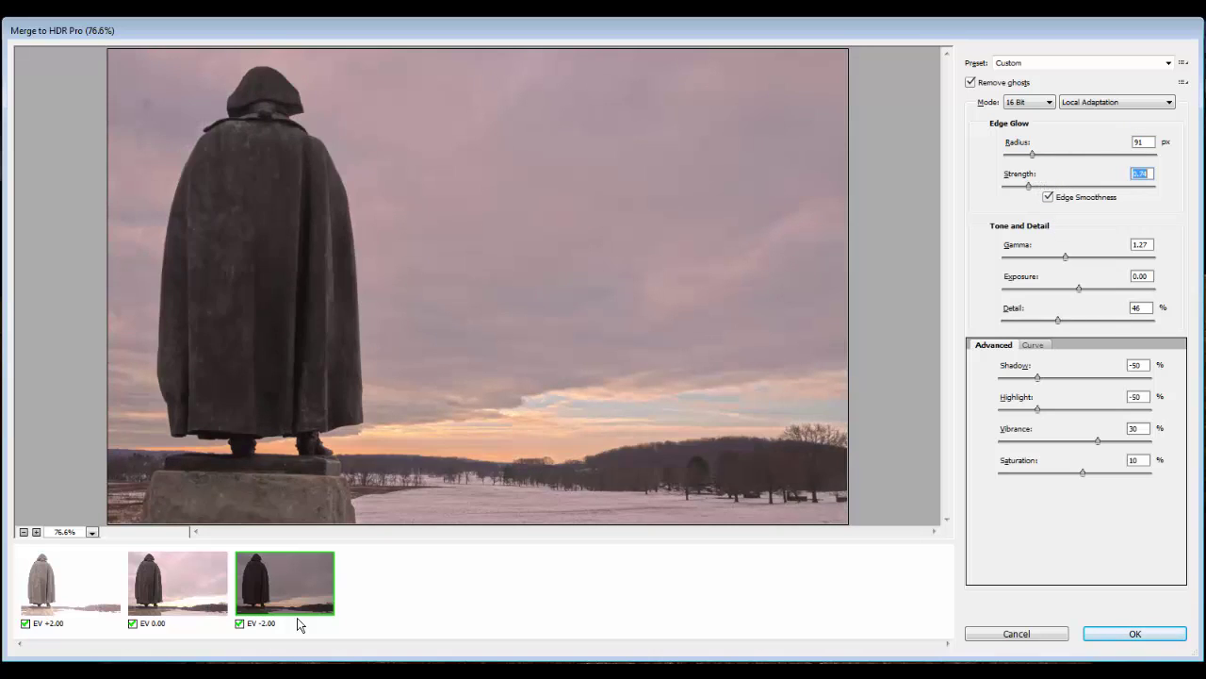
key(Tab)
key(shift+Tab)
key(shift+Up)
key(shift+Up)
key(shift+Up)
key(shift+Up)
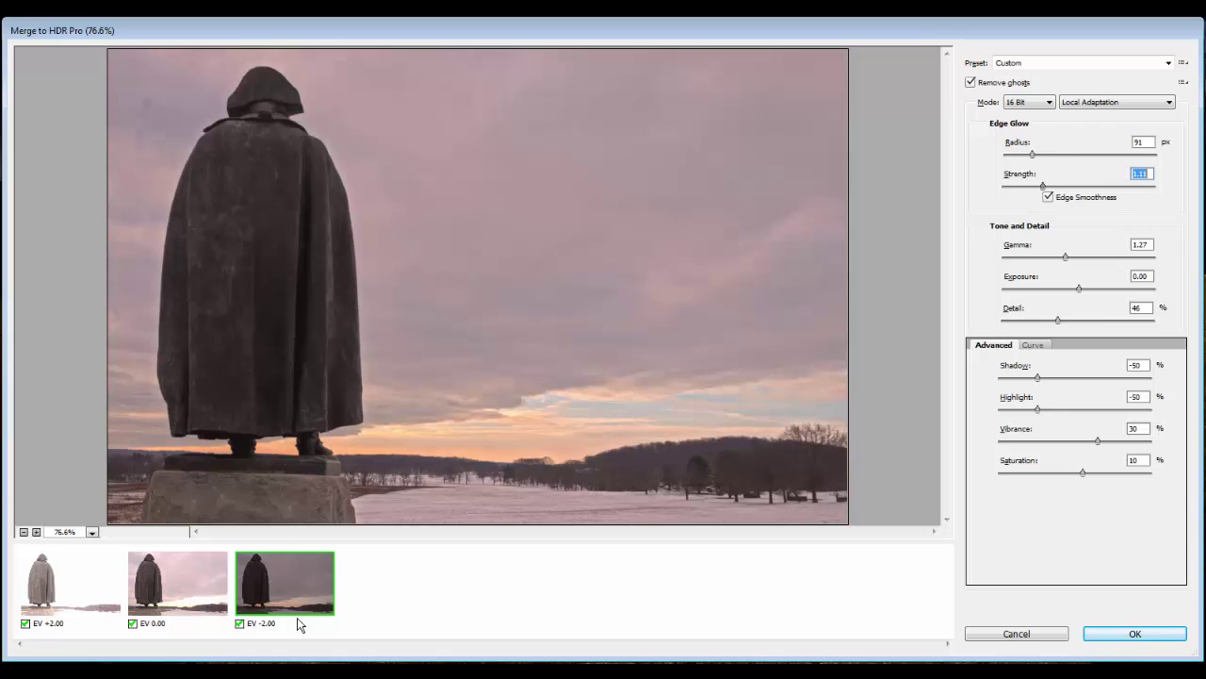
key(shift+Down)
key(shift+Down)
- Adjust the Gamma under Tone and Detail to 2.79
key(Tab)
key(Tab)
key(shift+Down)
key(shift+Down)
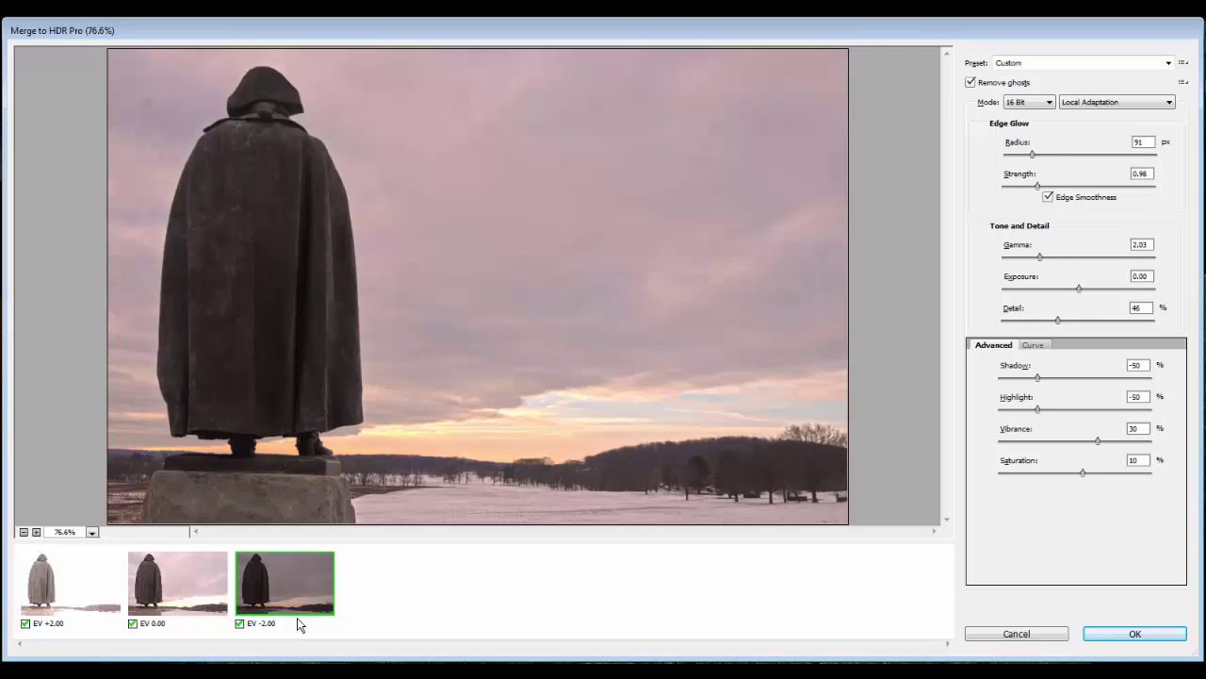
key(shift+Down)
key(shift+Down)
key(shift+Down)
key(shift+Down)
key(shift+Down)
key(shift+Down)
key(shift+Down)
key(shift+Down)
key(shift+Down)
key(shift+Down)
key(shift+Down)
key(shift+Down)
key(shift+Down)
key(shift+Down)
key(shift+Down)
key(shift+Down)
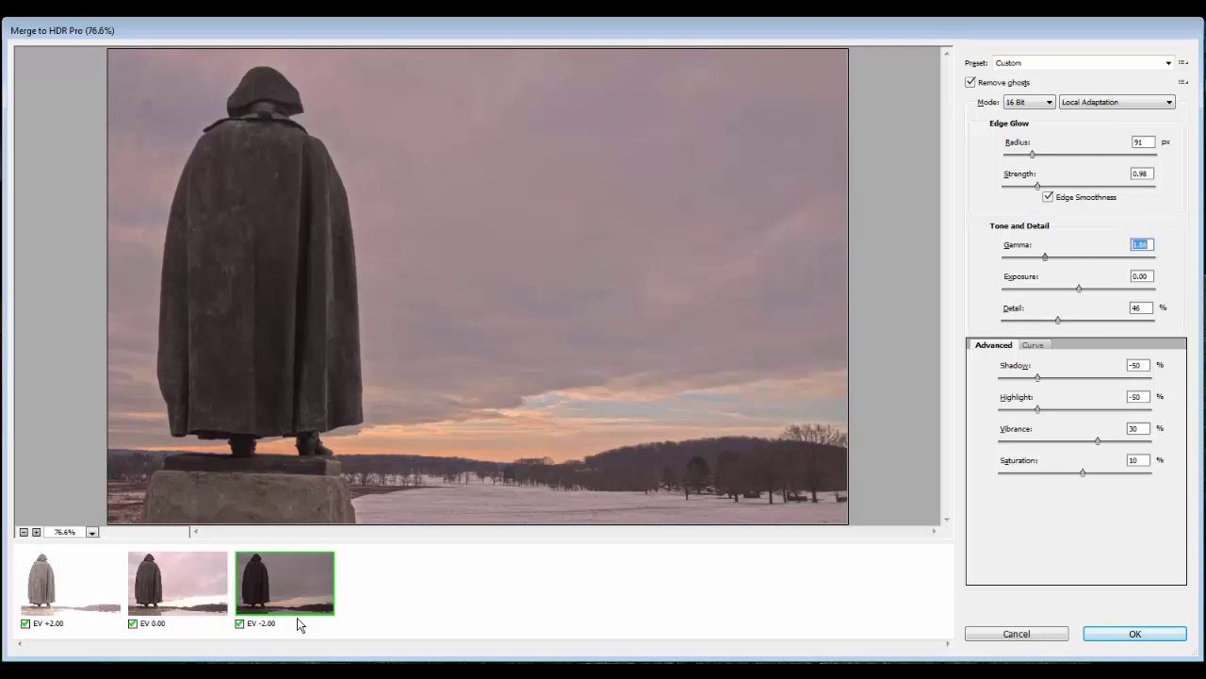
key(Down)
key(Down)
key(Down)
key(Down)
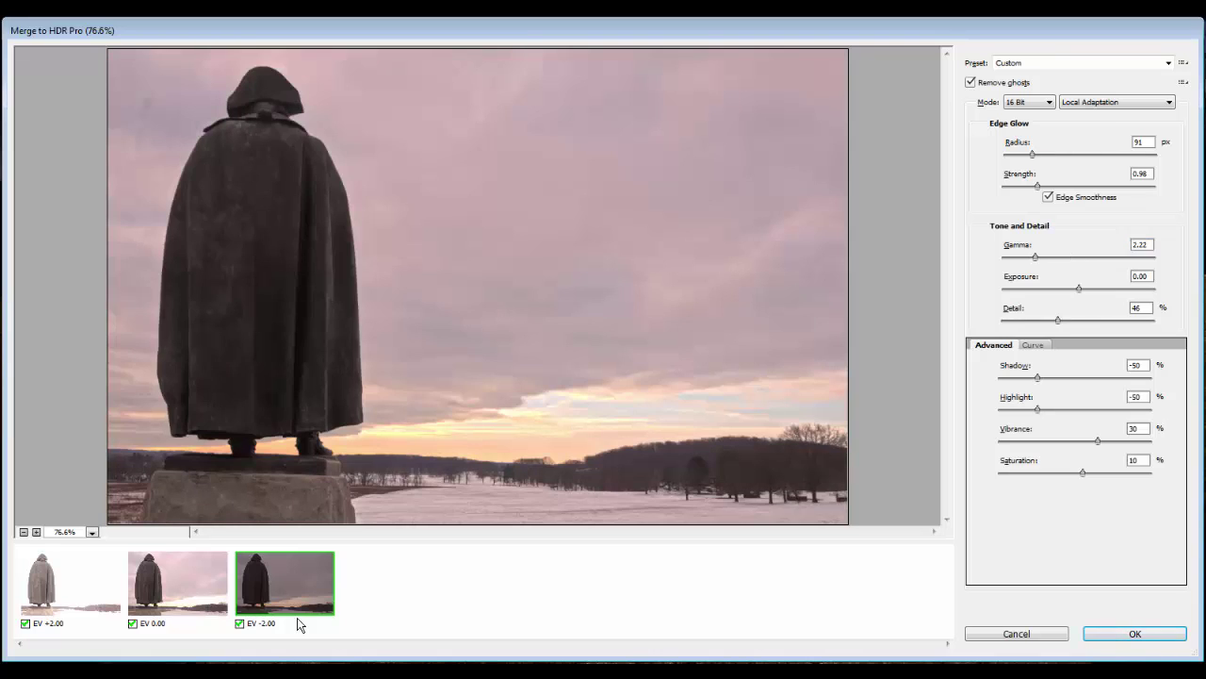
key(Down)
key(Down)
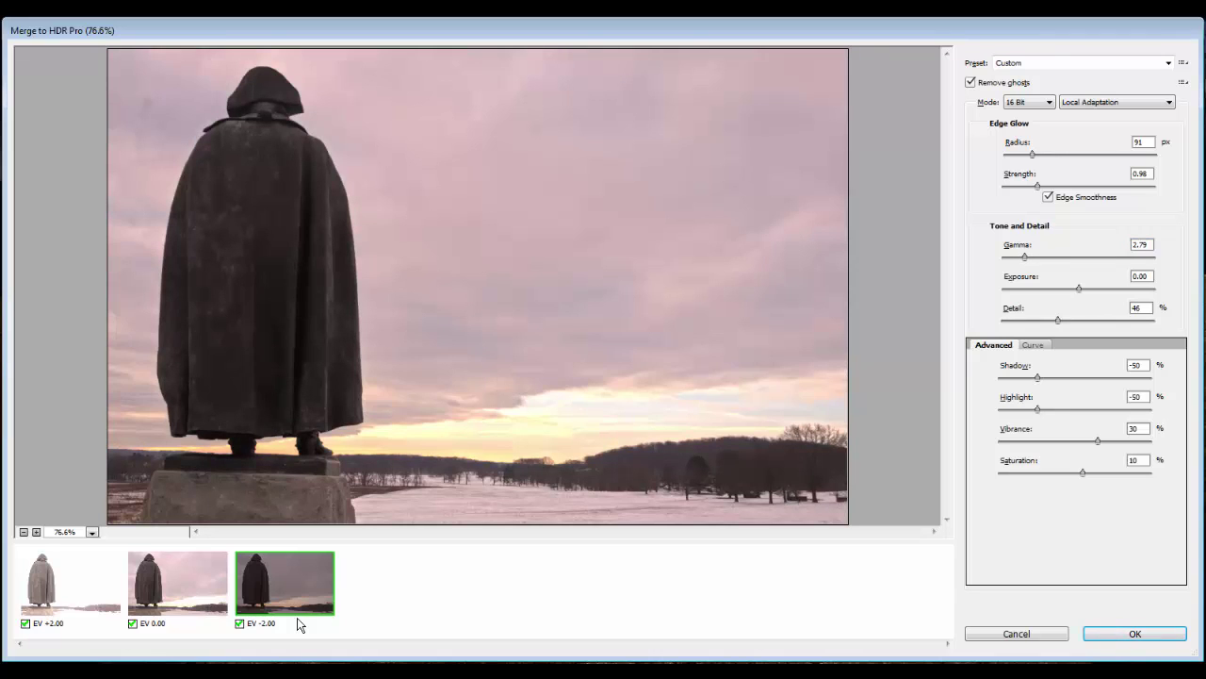
- Lower the Exposure under Tone and Detail to −0.20
key(Tab)
key(Down)
key(Down)
key(Down)
key(Down)
key(Down)
key(Down)
key(Down)
key(Down)
key(Down)
key(Down)
key(Down)
key(Down)
key(Down)
key(Down)
key(Down)
key(Up)
key(Up)
key(Up)
key(Up)
key(Up)
key(Up)
key(Up)
key(Up)
key(Up)
key(Up)
key(Up)
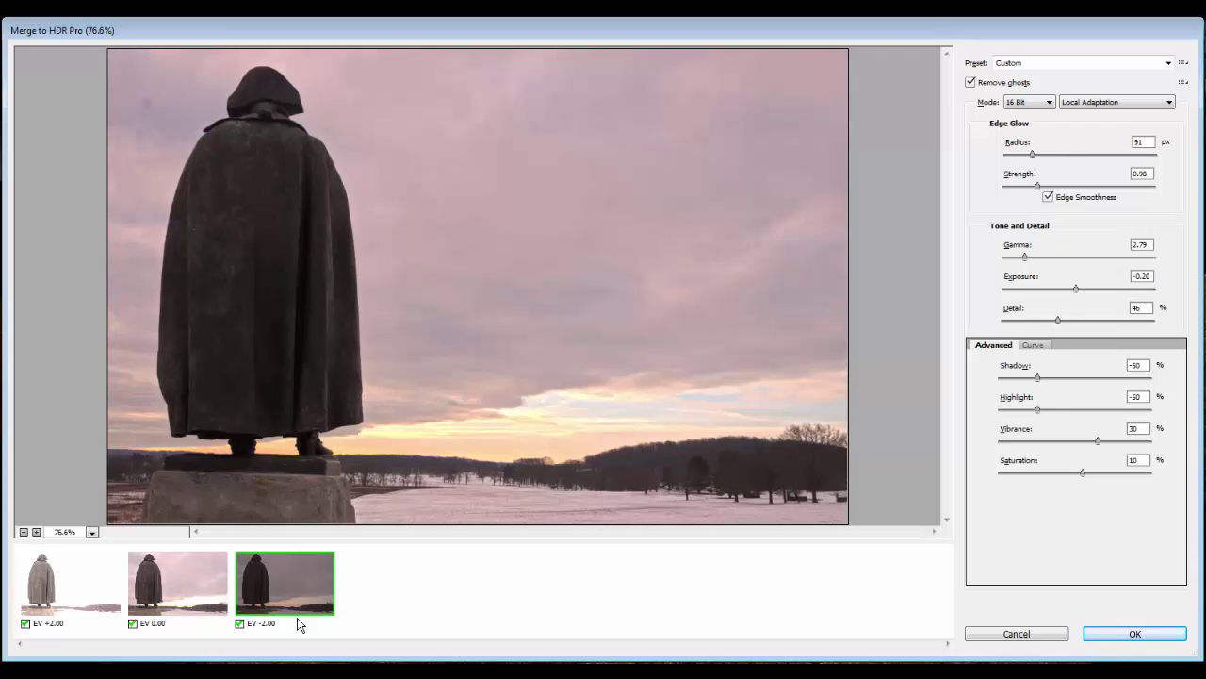
- Raise the Detail amount under Tone and Detail to about 110%
key(Tab)
key(Up)
key(Up)
key(Up)
key(Up)
key(Up)
key(Up)
key(Up)
key(Up)
key(Up)
key(Up)
key(Up)
key(Up)
key(Up)
key(Up)
key(Up)
key(Up)
key(Up)
key(Up)
key(Up)
key(Up)
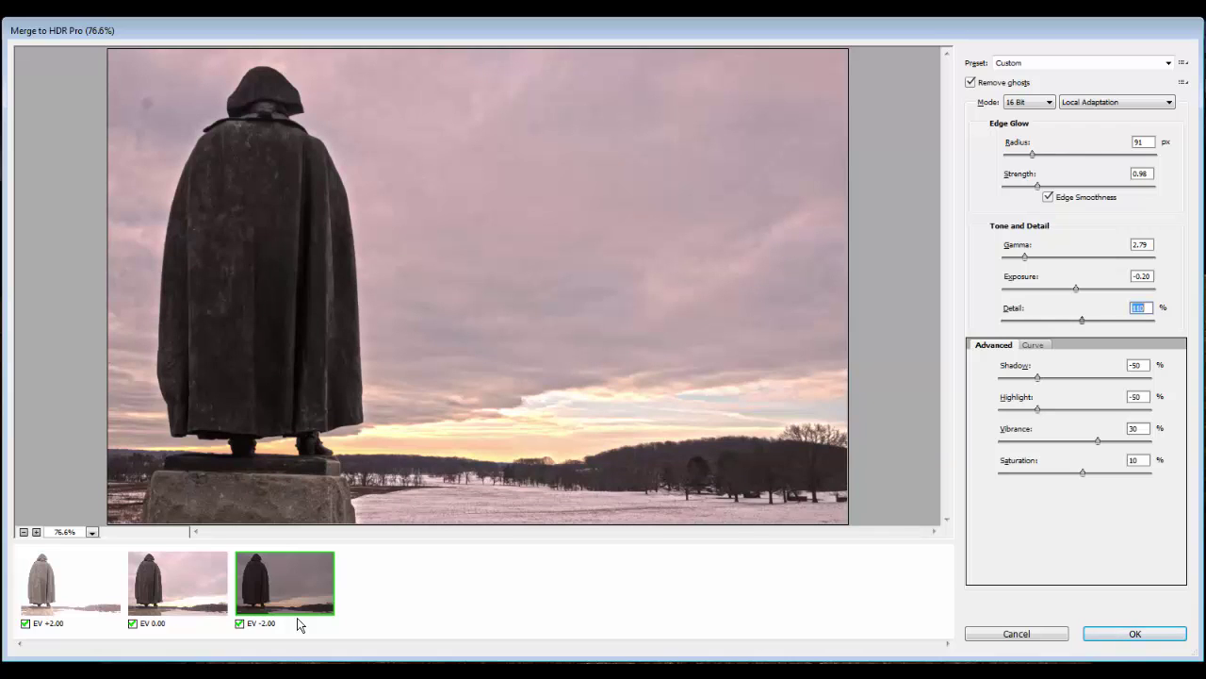
- Lower the Detail amount under Tone and Detail to 82%
key(Down)
key(Down)
key(Down)
key(Down)
key(Tab)
key(Down)
key(Down)
key(Down)
key(Down)
key(Down)
key(Down)
key(Down)
key(Down)
key(Down)
key(Down)
key(Down)
key(Down)
key(Down)
key(Down)
key(Down)
key(Down)
key(Down)
key(Down)
key(Down)
key(Down)
key(Down)
key(Down)
key(Down)
key(Down)
key(Up)
key(Up)
key(Up)
key(Up)
key(Up)
key(Up)
key(Tab)
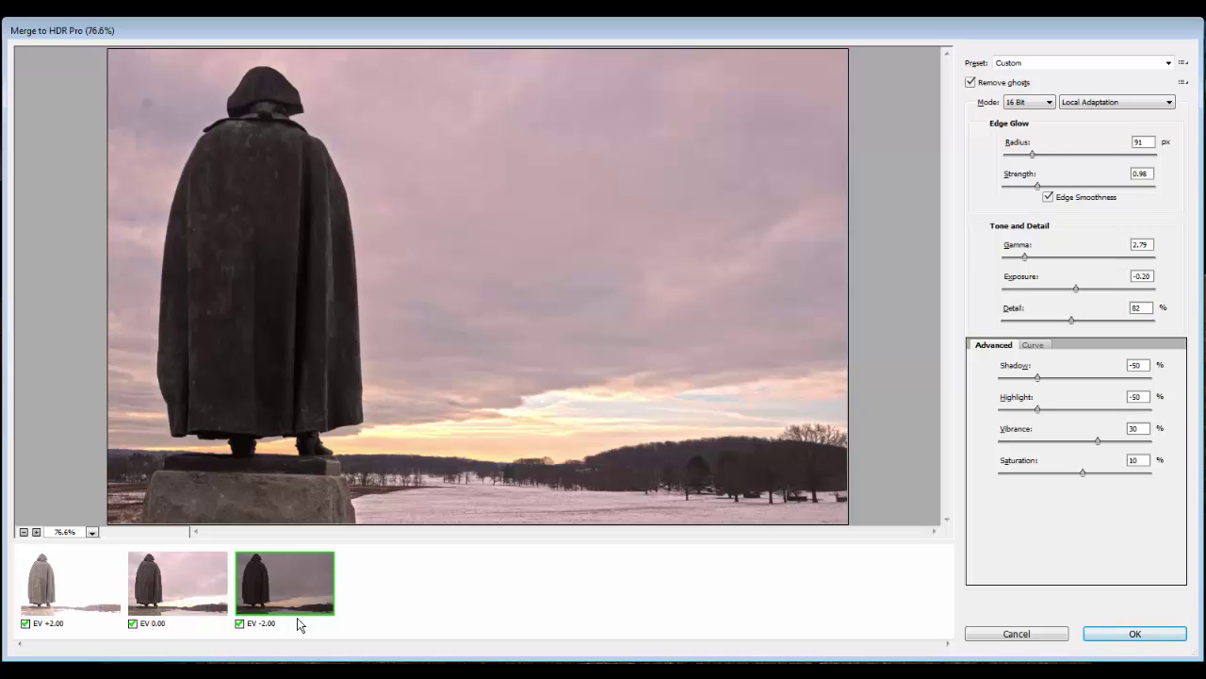
- Fine-tune the tonal and color amounts in the Advanced settings with small upward adjustments
key(Tab)
key(Tab)
key(Tab)
key(Up)
key(Up)
key(Up)
key(Up)
key(Up)
key(Tab)
key(Tab)
key(Up)
key(Up)
key(Up)
key(Up)
key(Down)
key(Down)
- Darken the shadows on the toning curve with a point at input 14%, output 9%
key(ctrl+Tab)
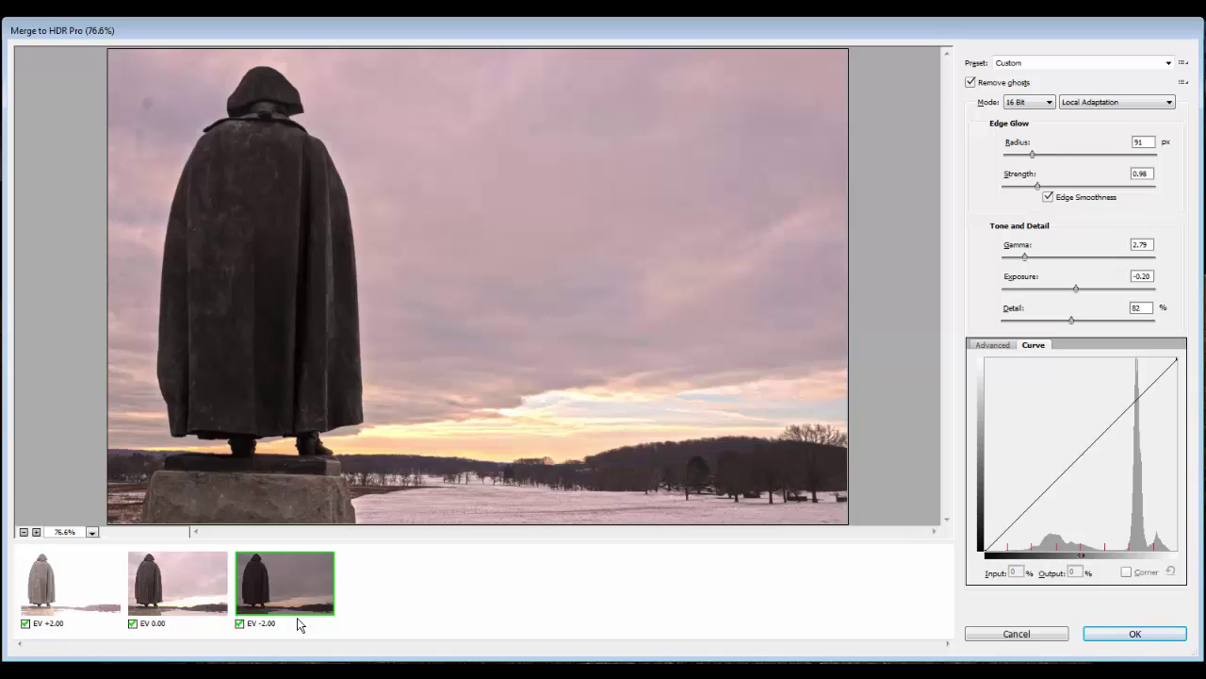
click(1011, 526)
key(Down)
key(Down)
key(Down)
key(Down)
key(Down)
key(Down)
key(Down)
key(Down)
key(Down)
key(Down)
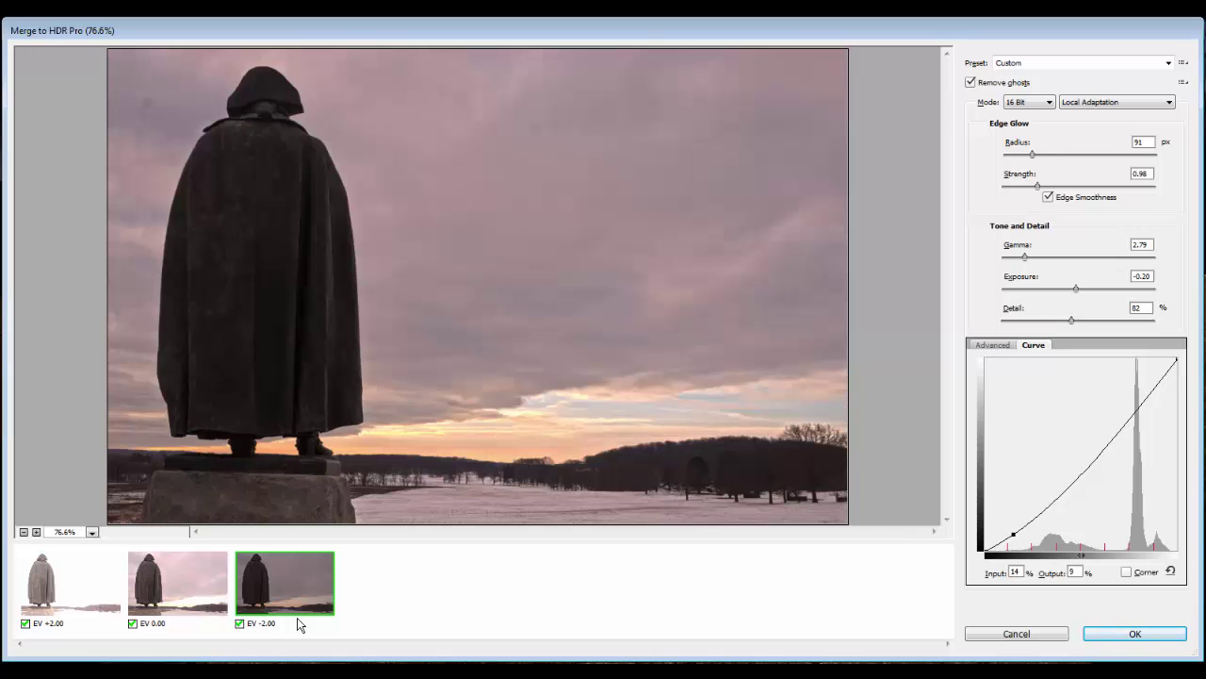
- Add a highlight point to the toning curve at input 78%, output 77%, and finish the HDR merge
key(plus)
key(Up)
key(Up)
key(Up)
key(Up)
key(Left)
key(Left)
key(Left)
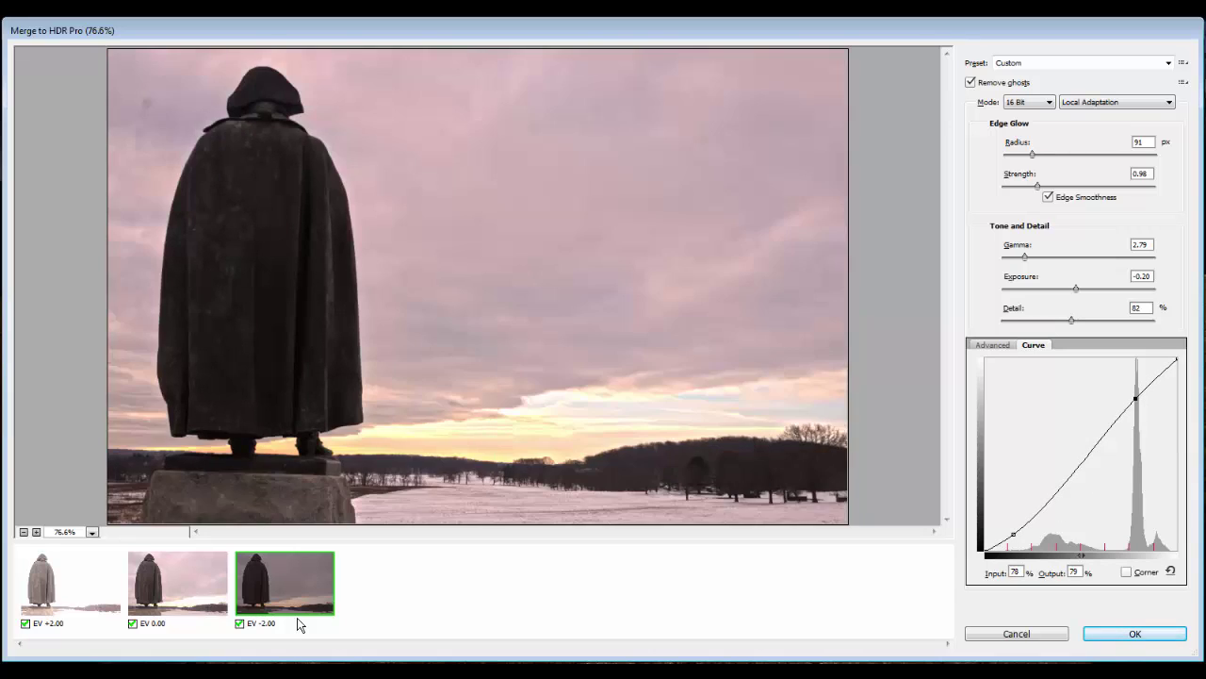
key(Down)
key(Down)
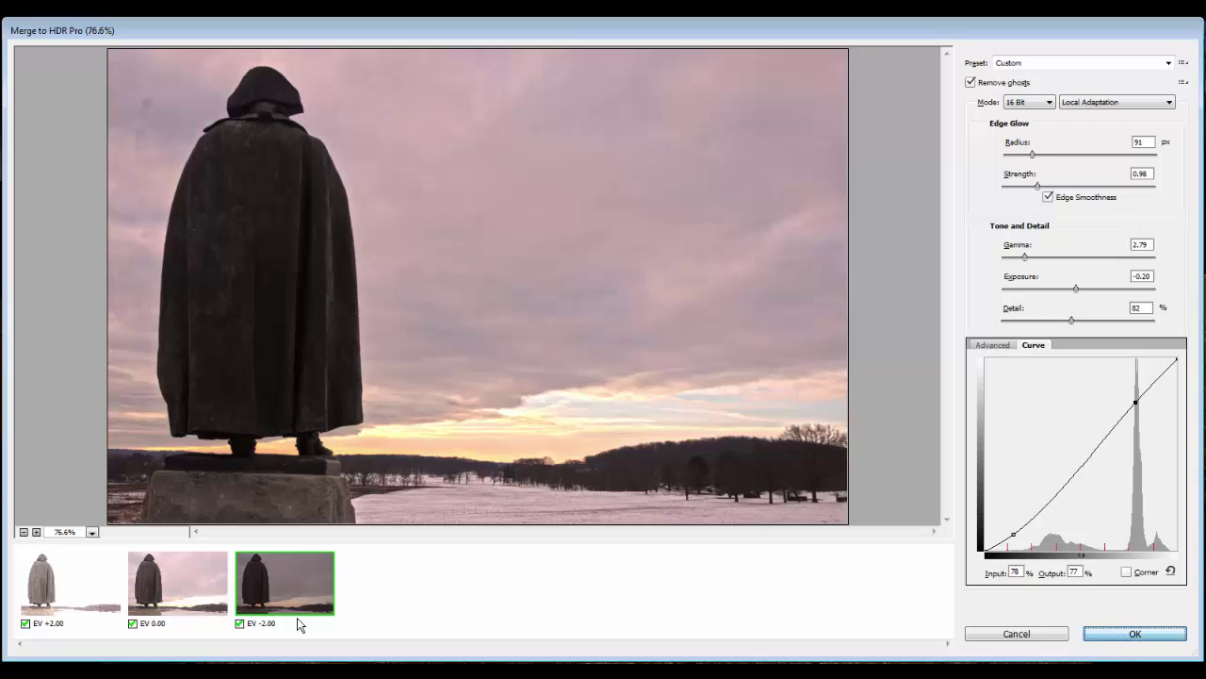
key(Return)
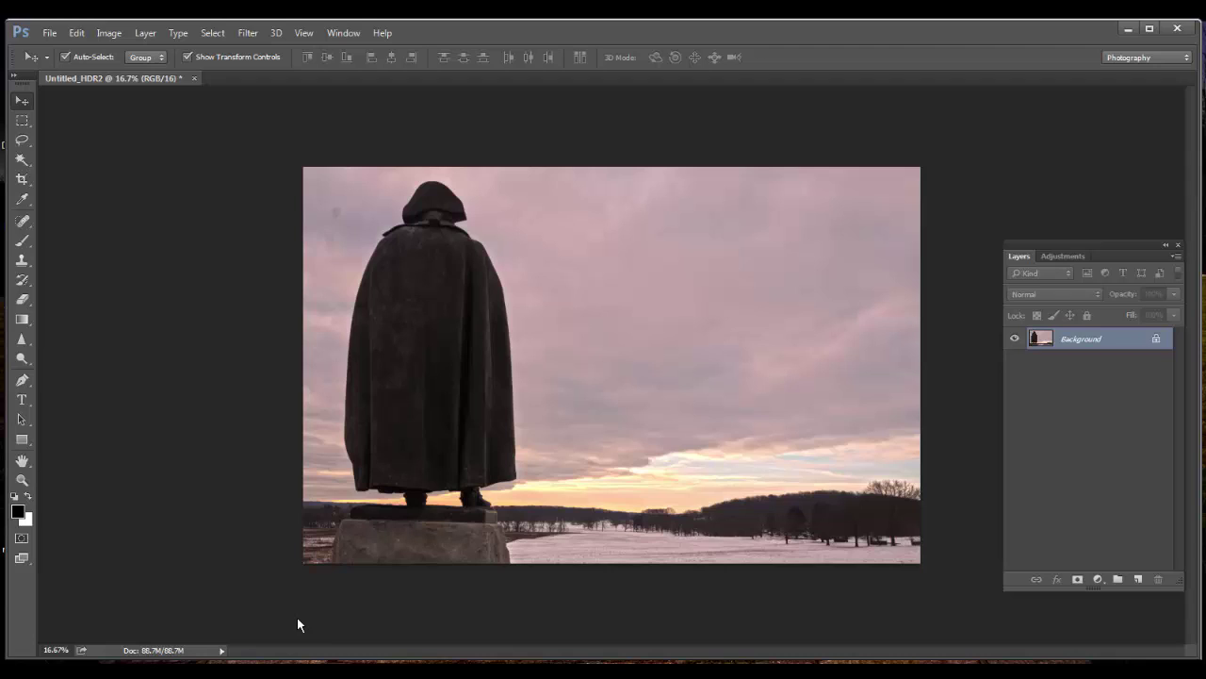
- Retouch the dark spot beside the statue's head and blemishes in the open sky using the Spot Healing Brush at size 300
key(j)
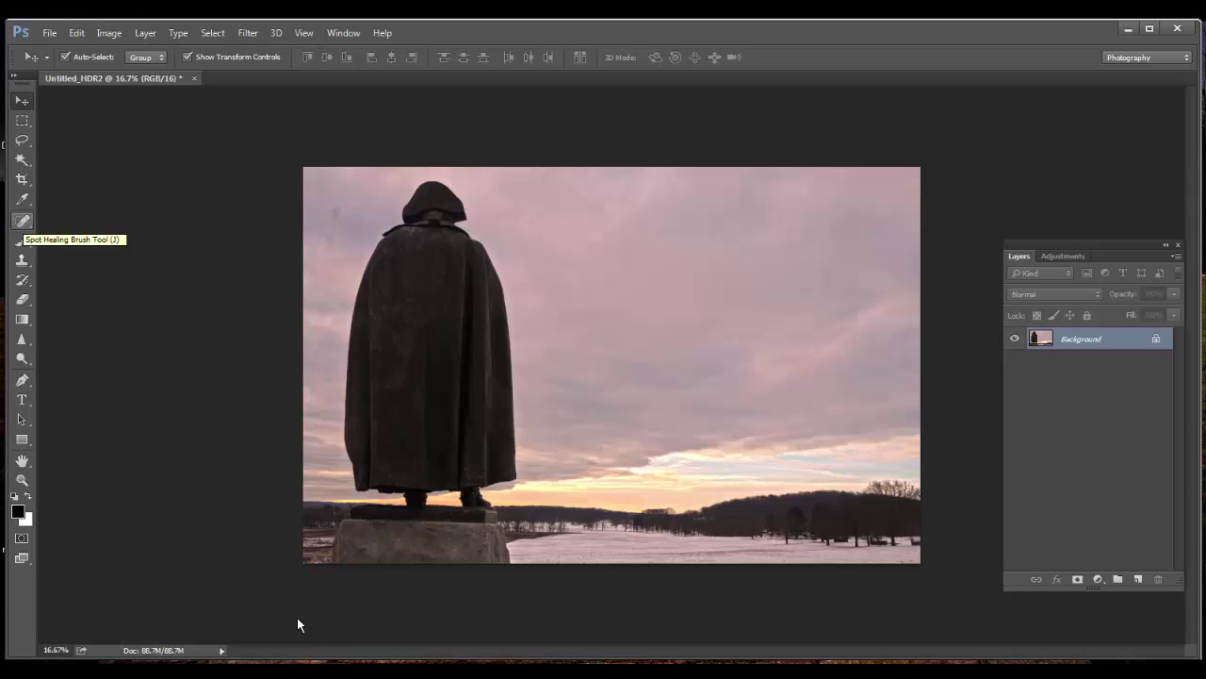
key(v)
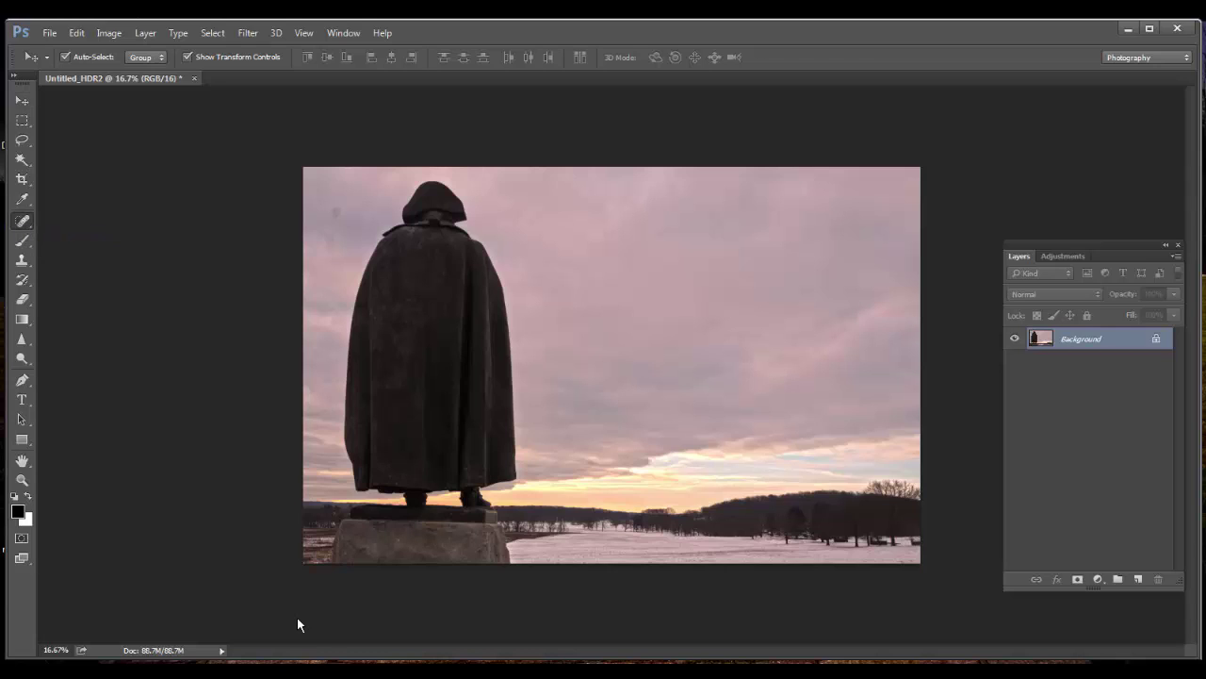
key(j)
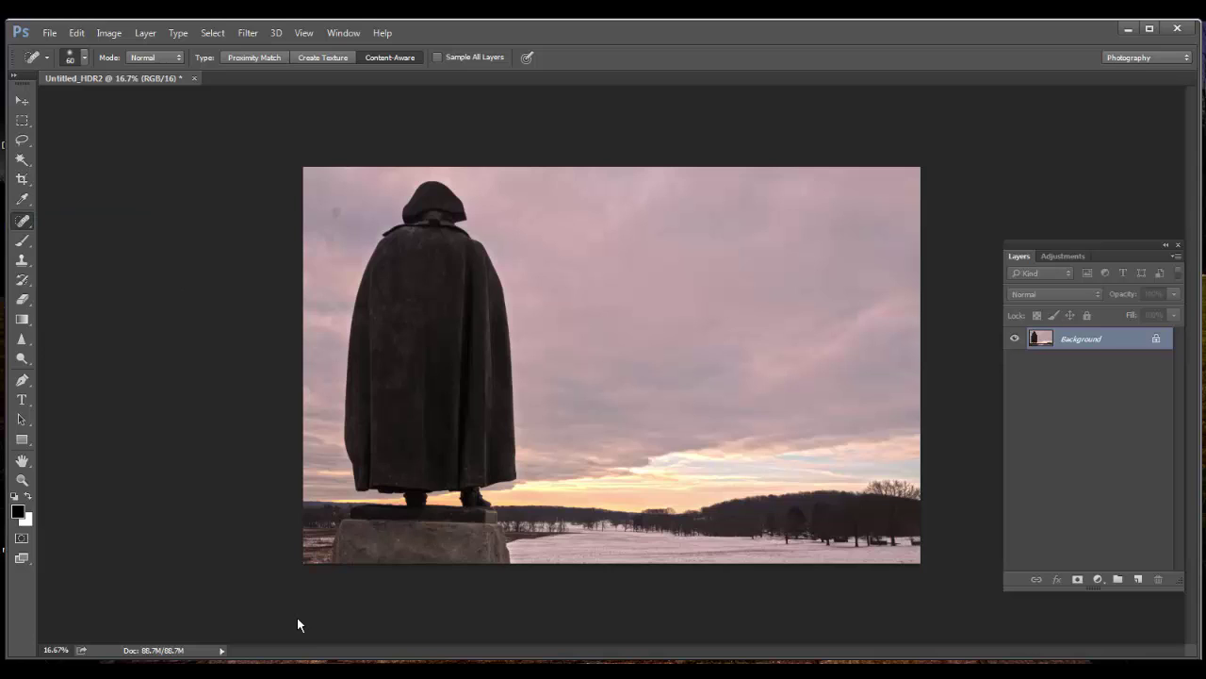
key(bracketright)
key(bracketright)
key(bracketright)
key(bracketright)
click(332, 205)
key(ctrl+z)
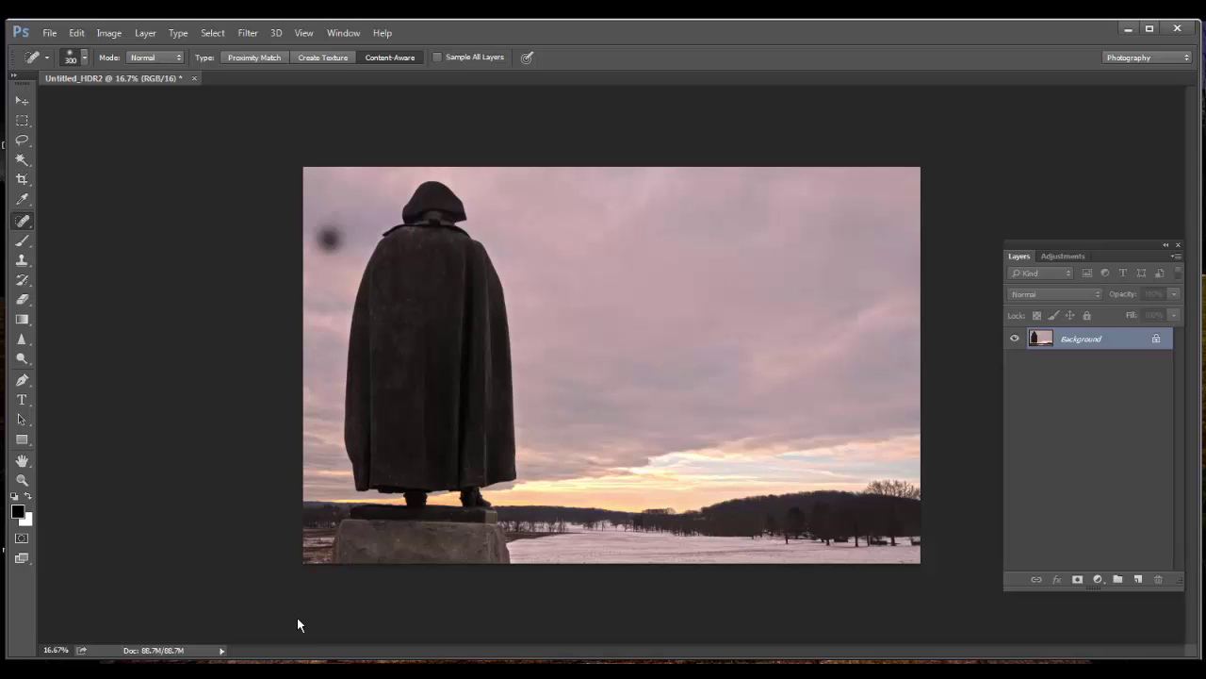
click(662, 236)
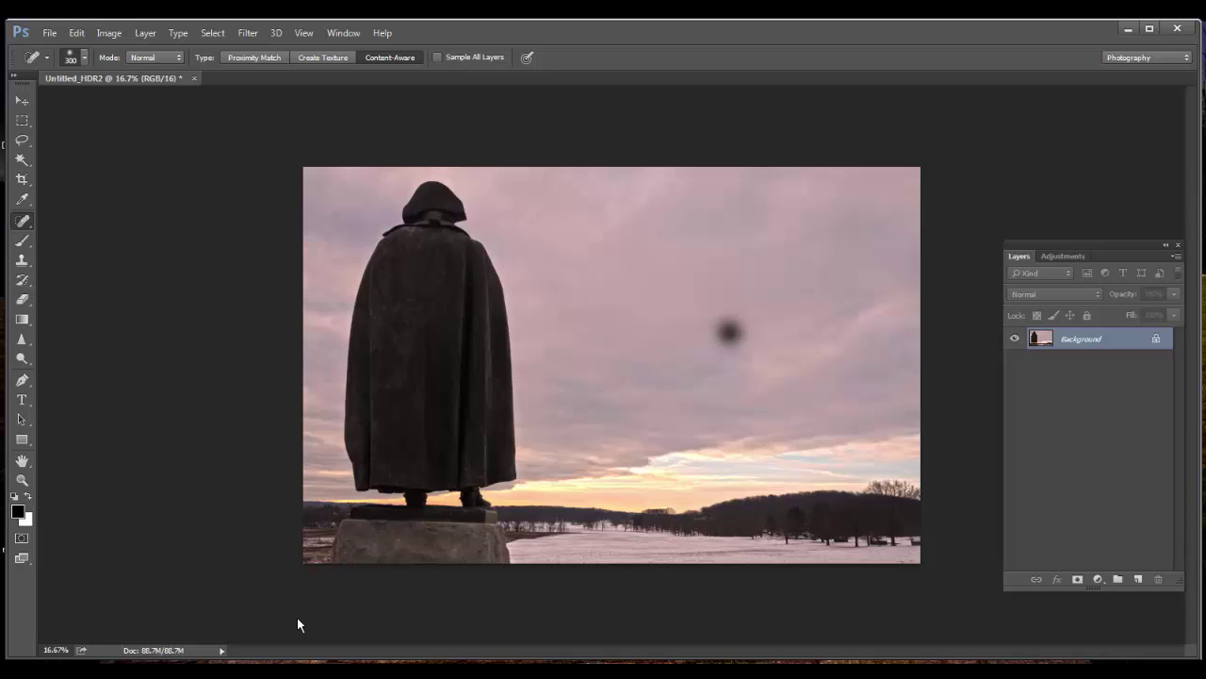
- Switch to the Flypaper Textures Autumn Painterly folder, look through its textures, and place Demi Jour.jpg into the statue document
key(alt+Tab)
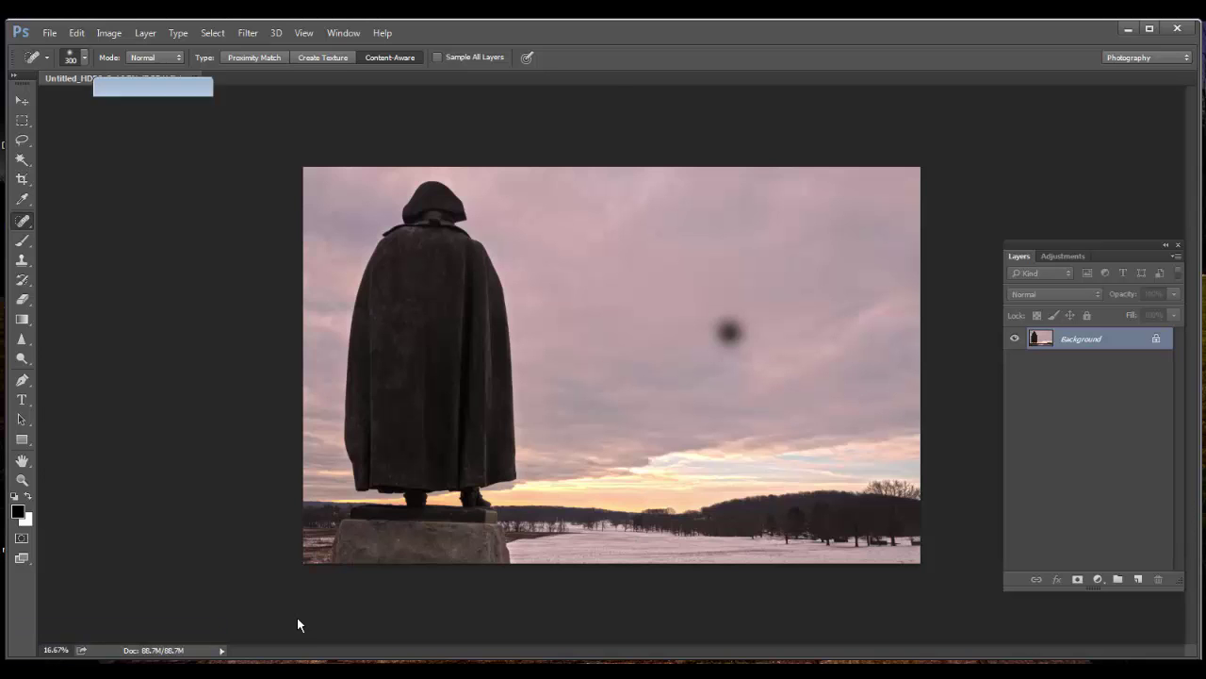
drag(358, 91, 132, 85)
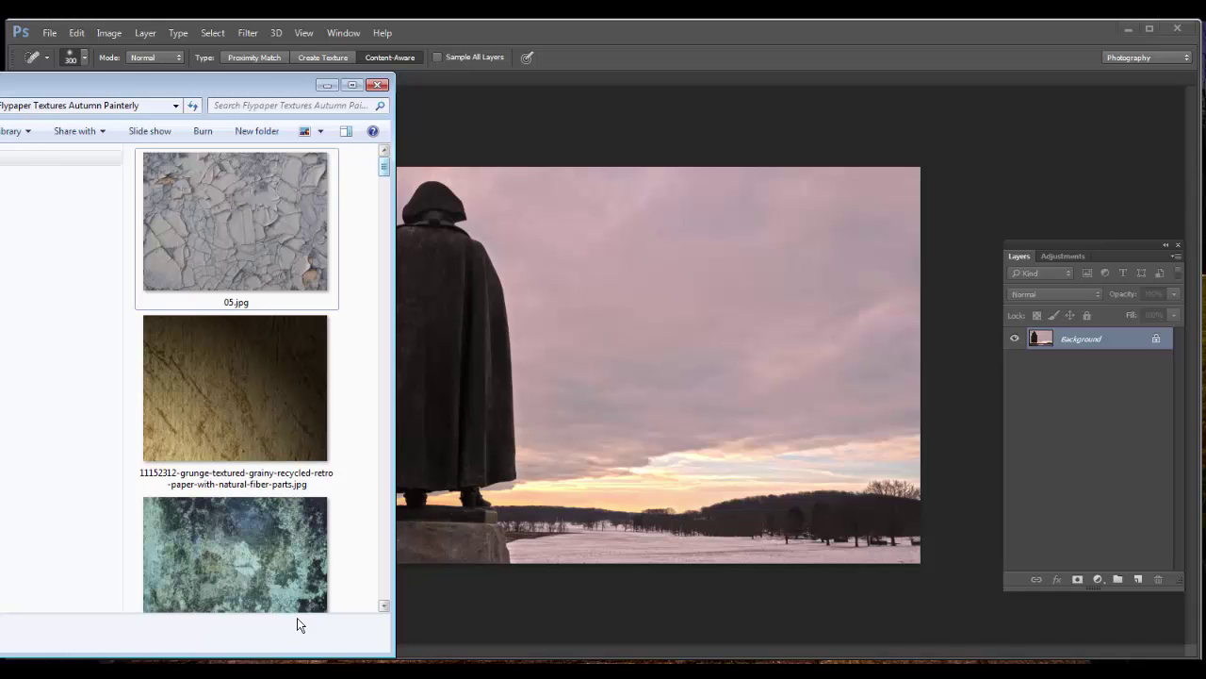
scroll(297, 624, down, 10)
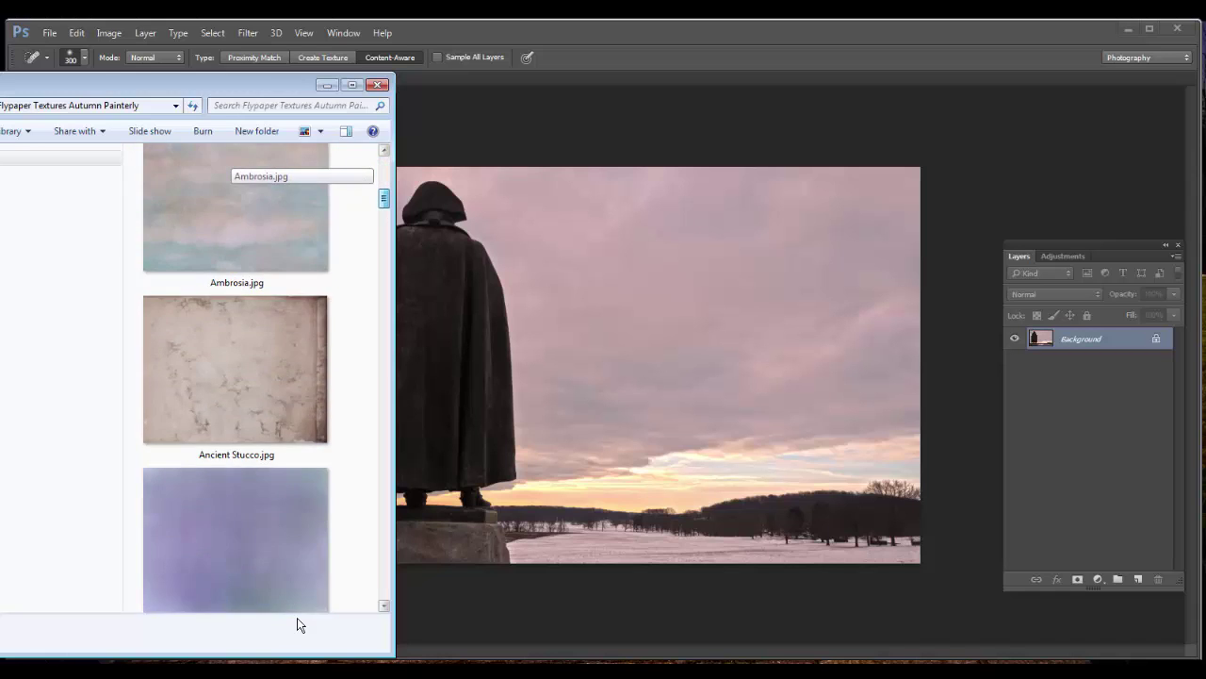
scroll(297, 624, down, 10)
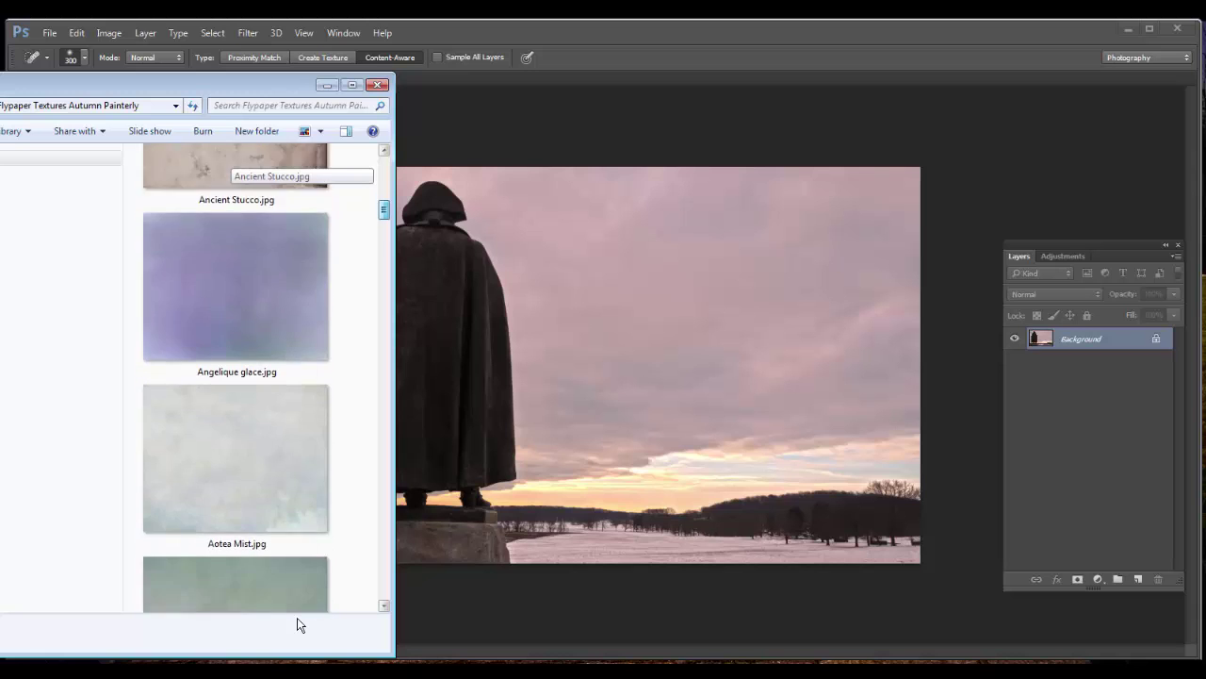
scroll(296, 624, down, 10)
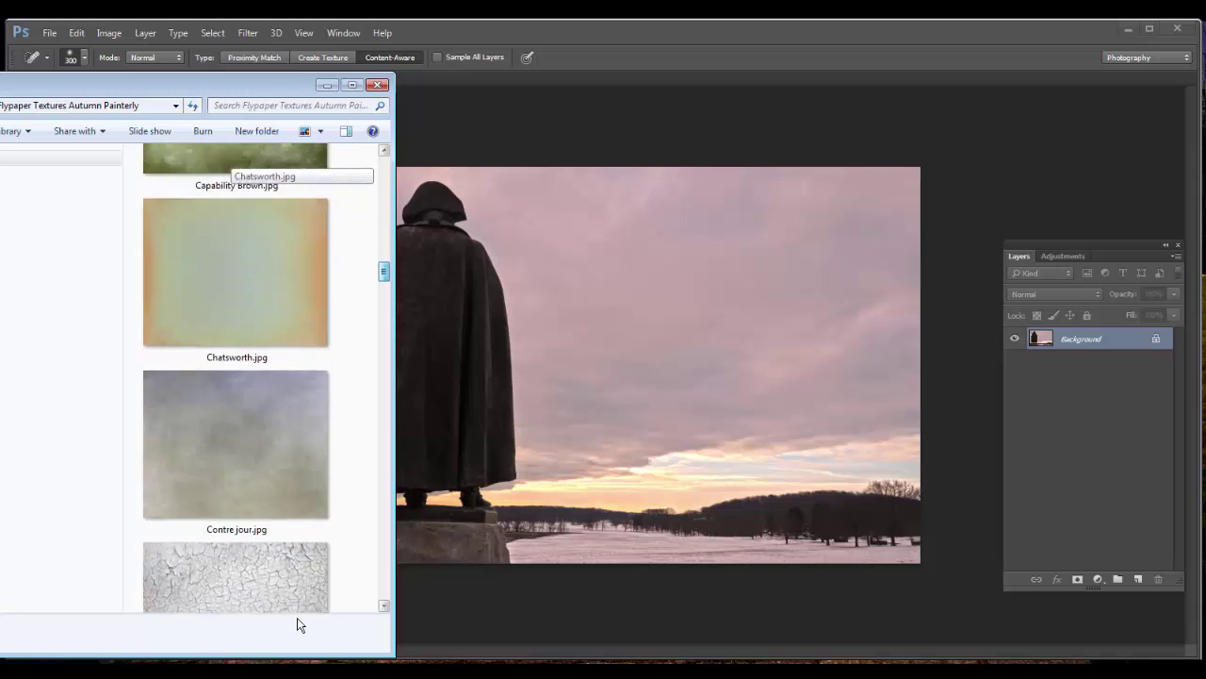
scroll(297, 624, down, 5)
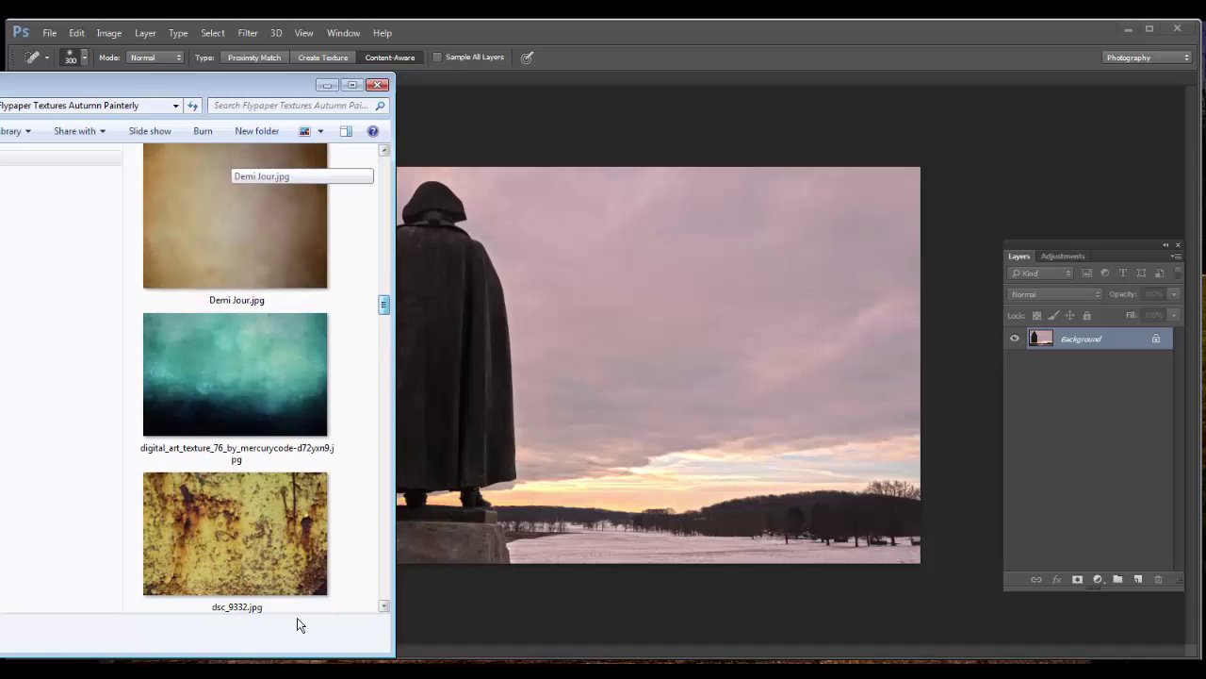
scroll(297, 624, up, 2)
scroll(297, 624, down, 2)
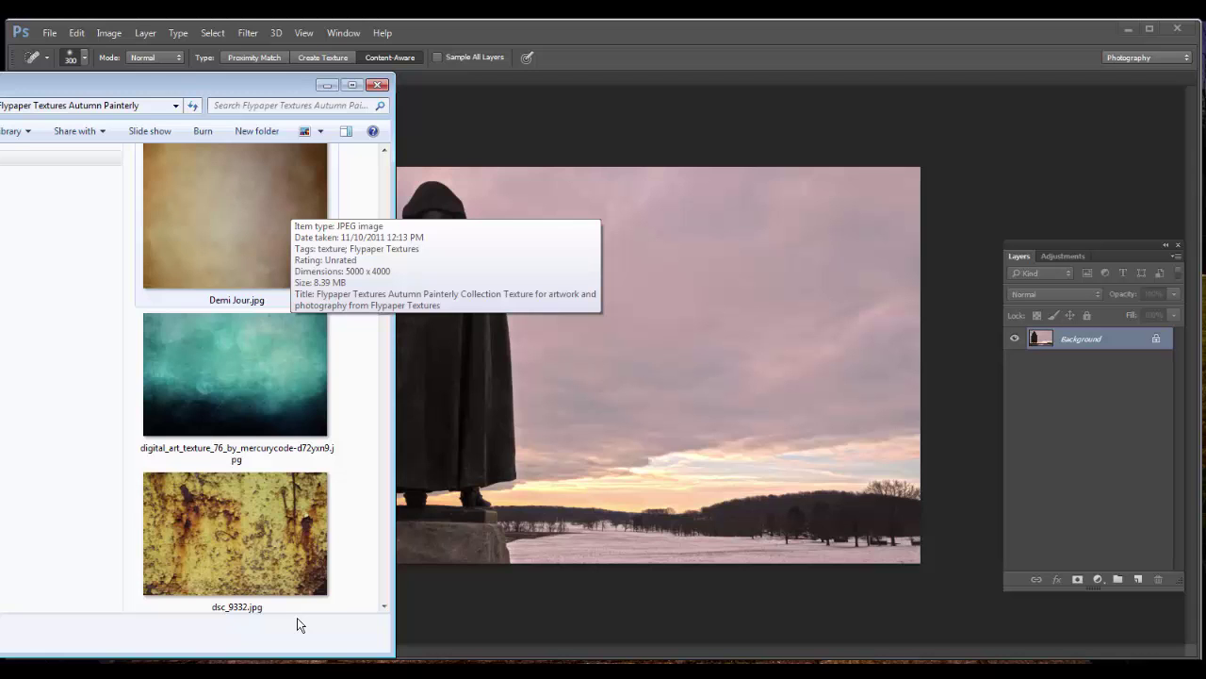
scroll(297, 624, down, 3)
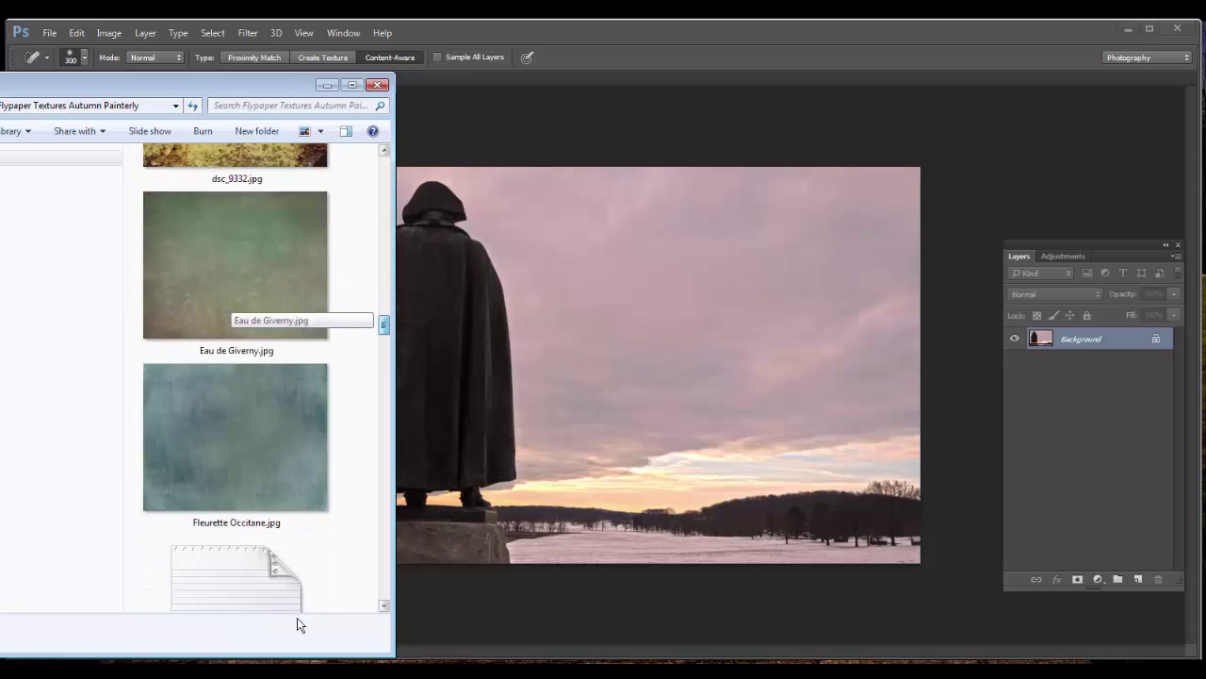
scroll(297, 624, down, 10)
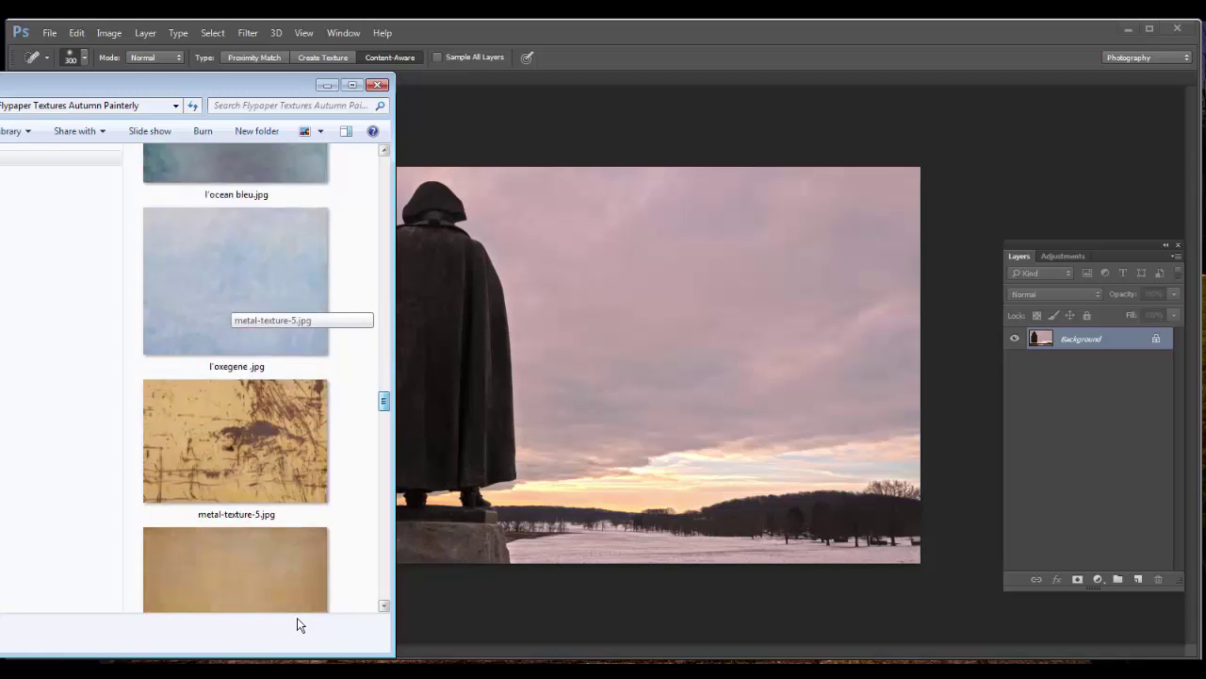
scroll(297, 624, down, 10)
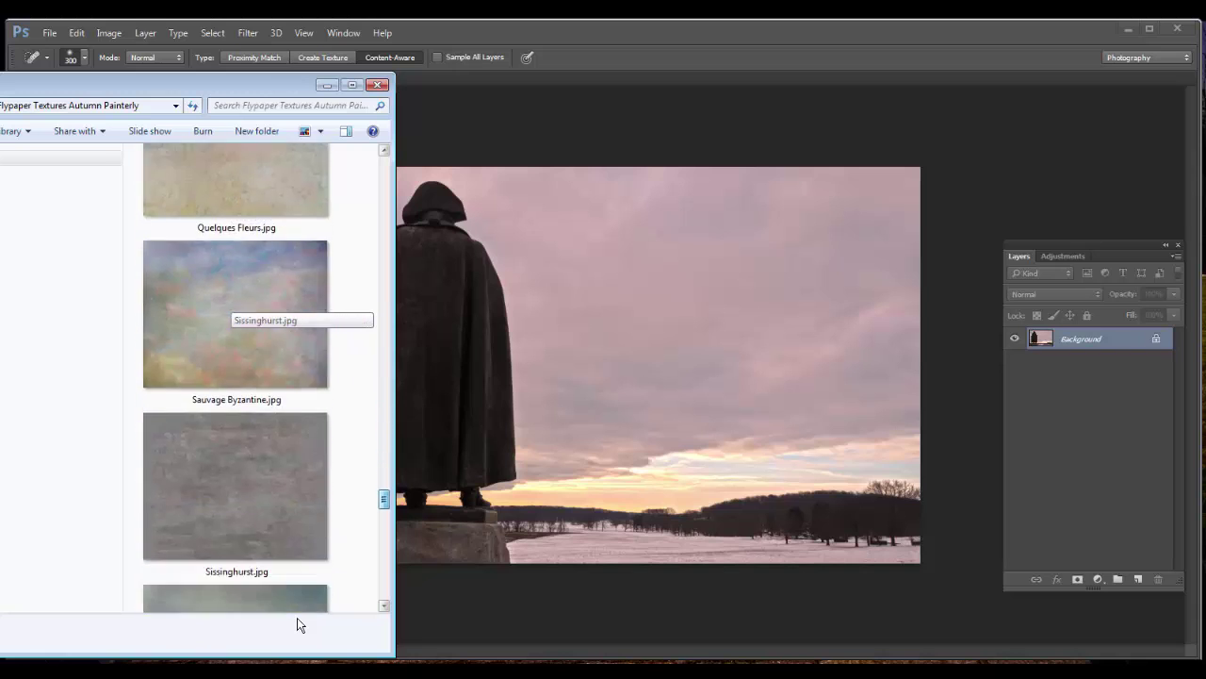
scroll(297, 624, down, 8)
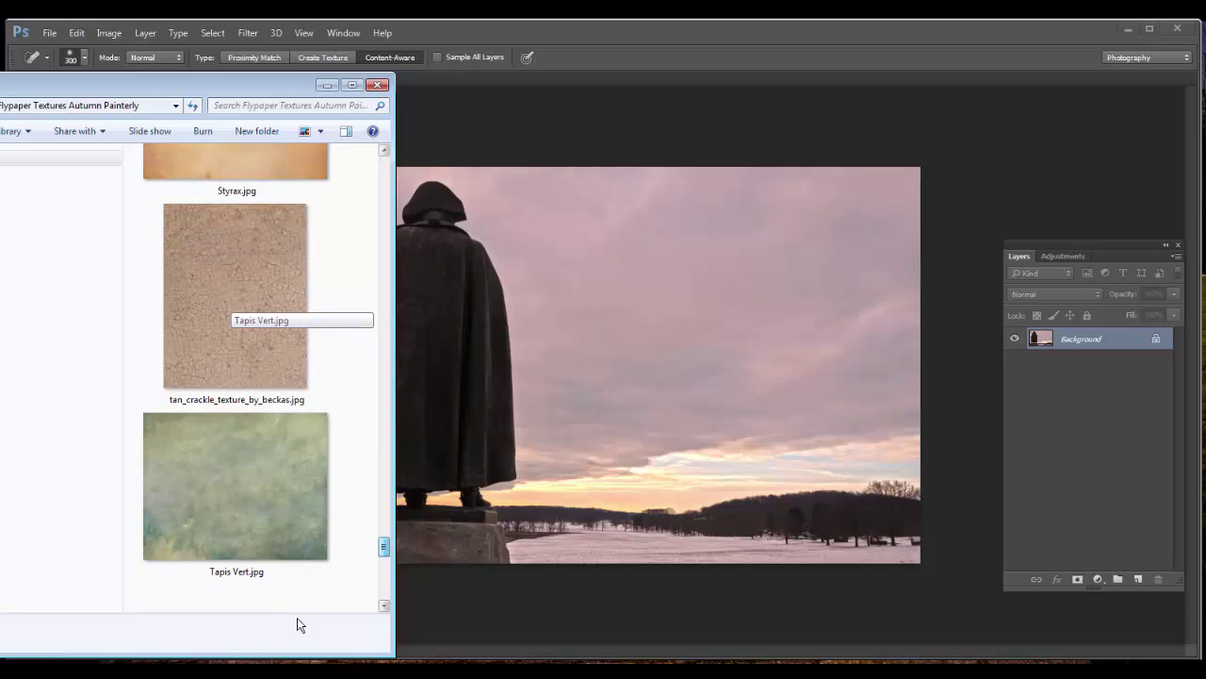
scroll(297, 624, up, 10)
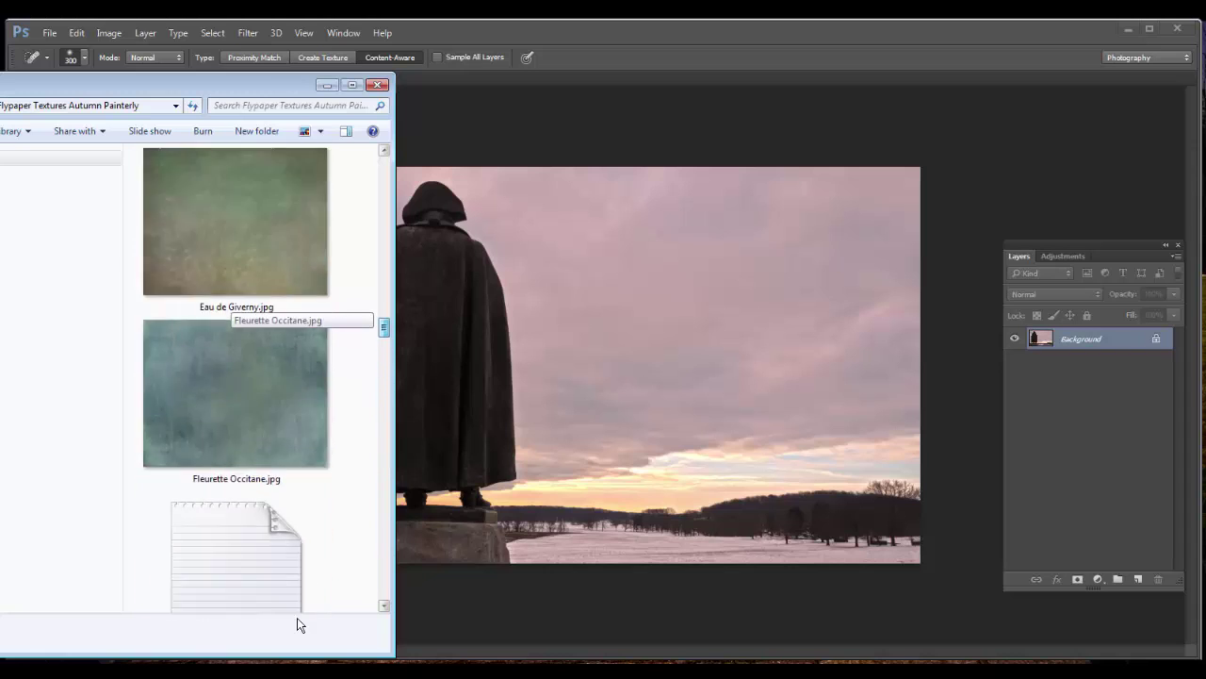
scroll(297, 624, up, 4)
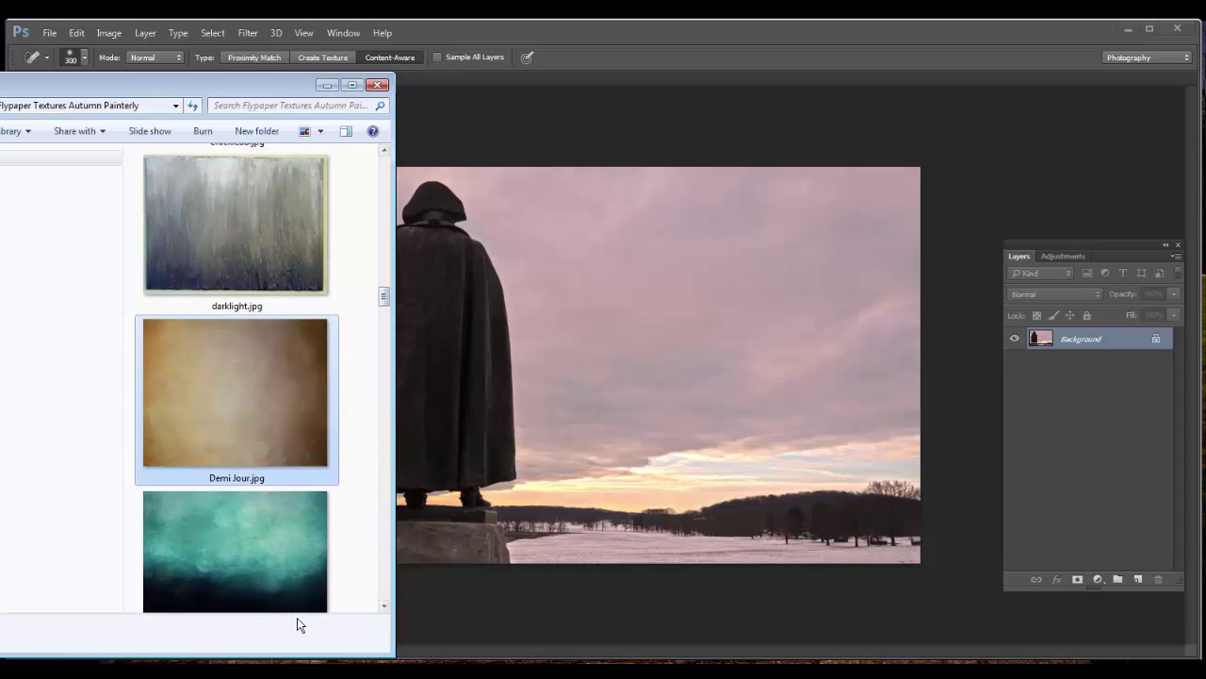
key(Return)
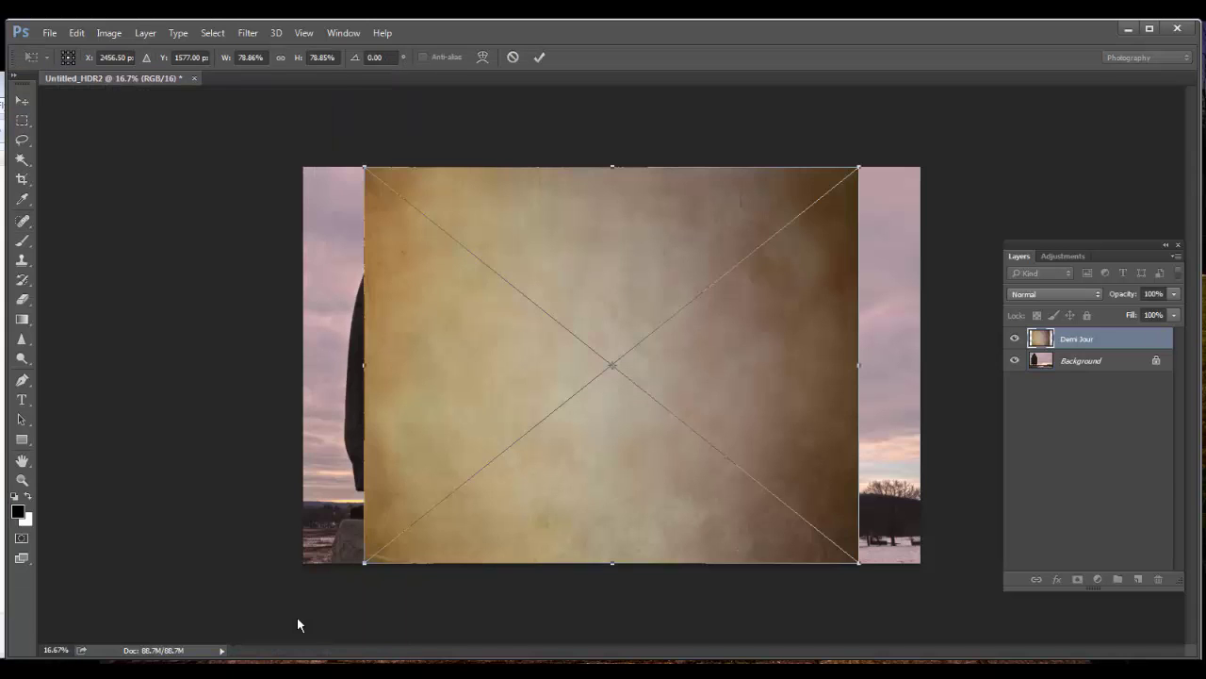
- Move and widen the placed Demi Jour texture until it covers the whole photo, and commit the placement
drag(481, 325, 402, 325)
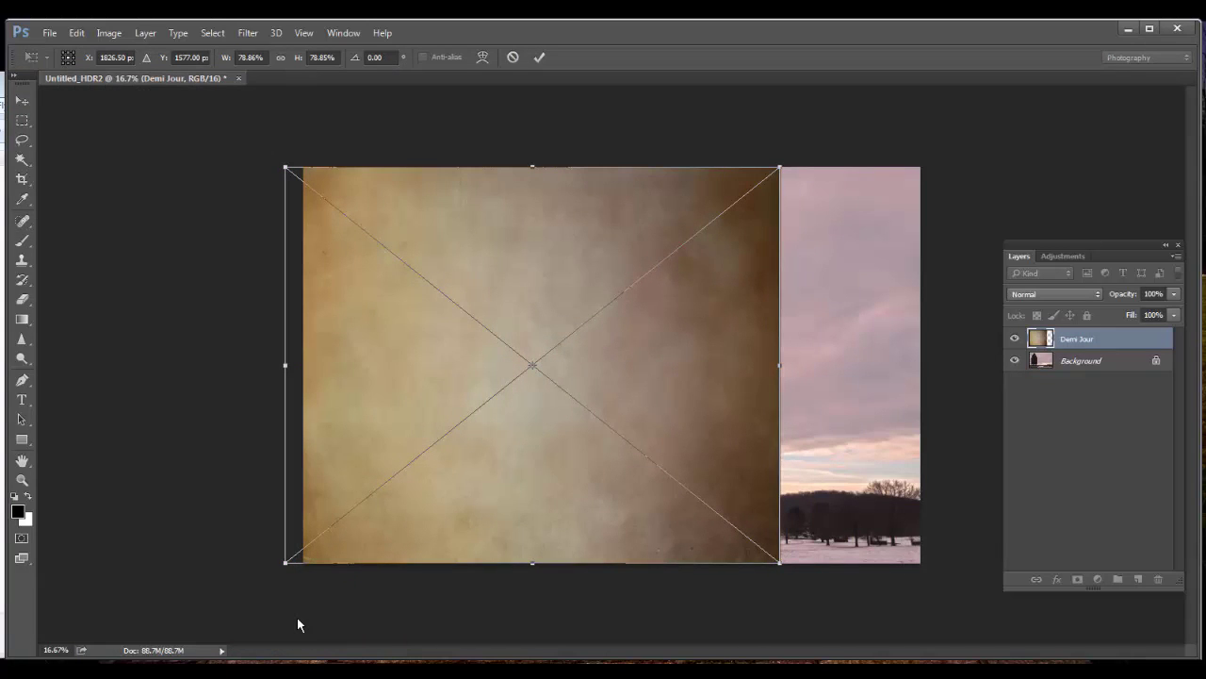
drag(779, 364, 935, 365)
key(j)
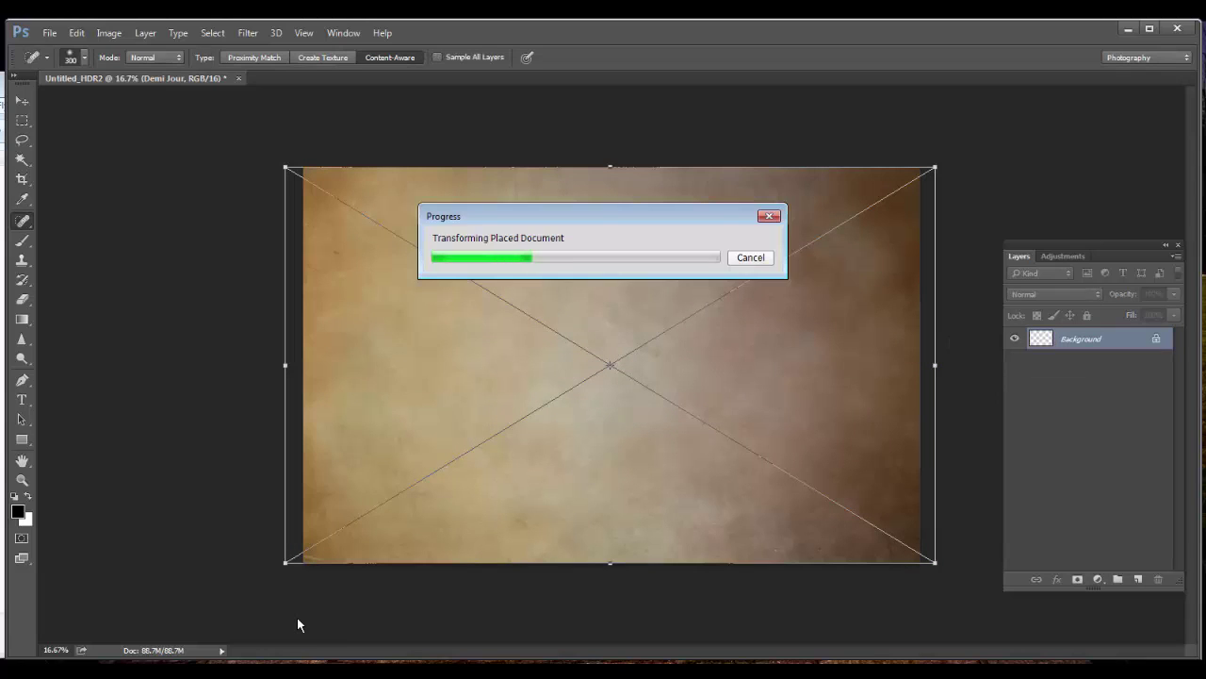
- Try the Overlay blend mode on the Demi Jour texture layer
click(1054, 294)
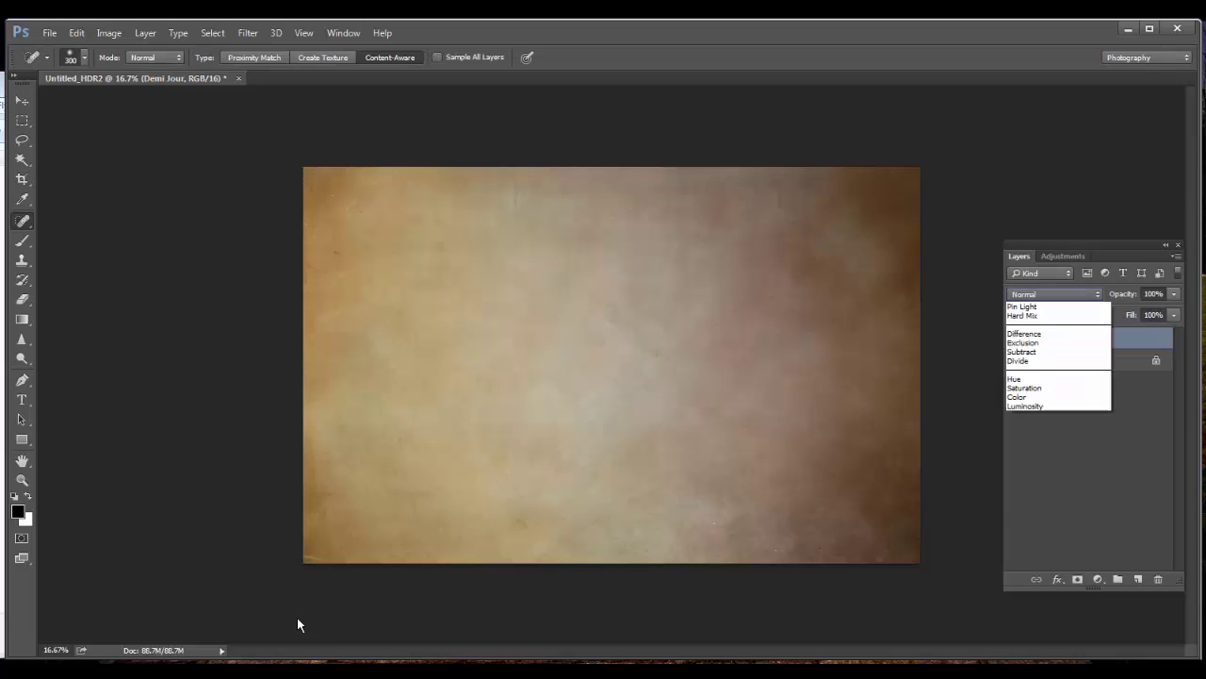
key(Down)
key(Down)
key(Down)
key(Down)
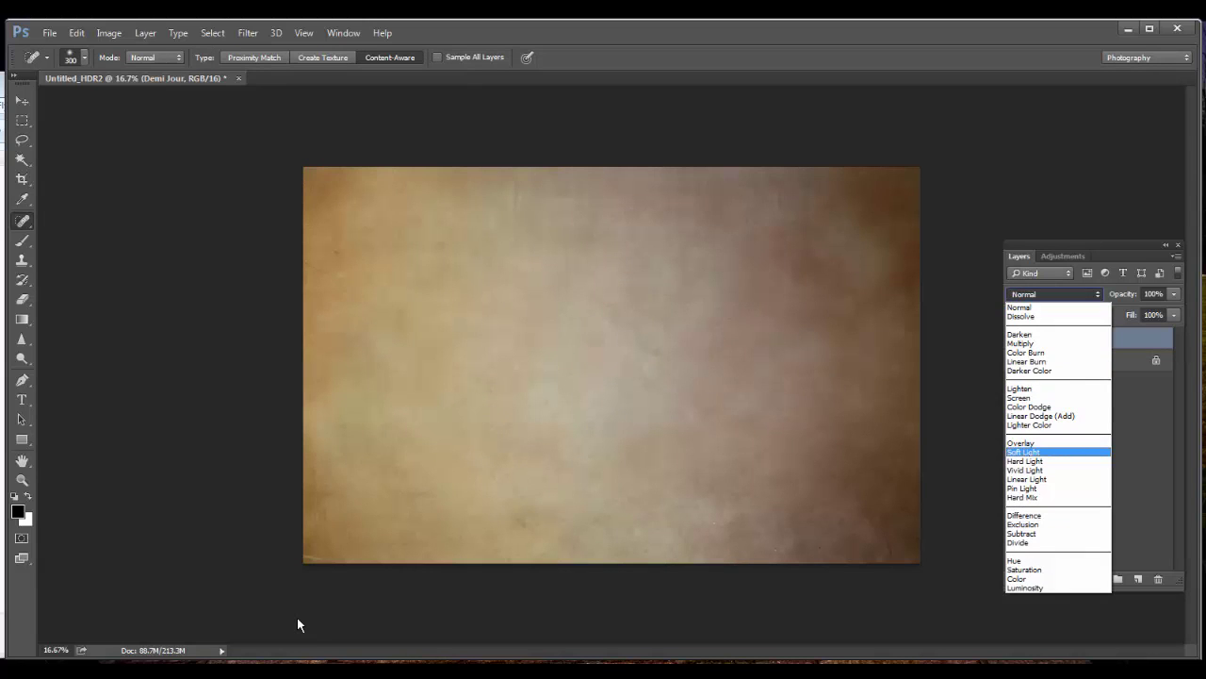
key(Down)
key(Down)
key(Down)
key(Down)
key(Down)
key(Up)
key(Up)
key(Up)
key(Up)
key(Up)
key(Up)
key(Up)
key(Up)
key(Up)
key(Up)
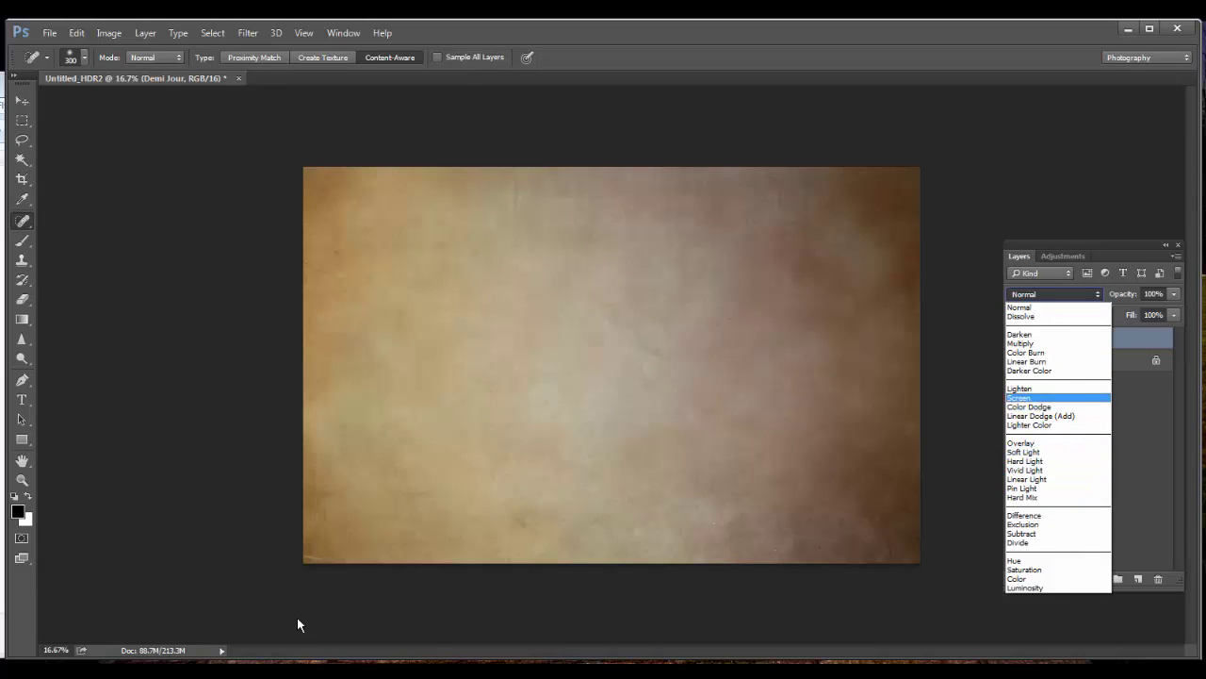
key(Down)
key(Down)
key(Down)
key(Down)
key(Return)
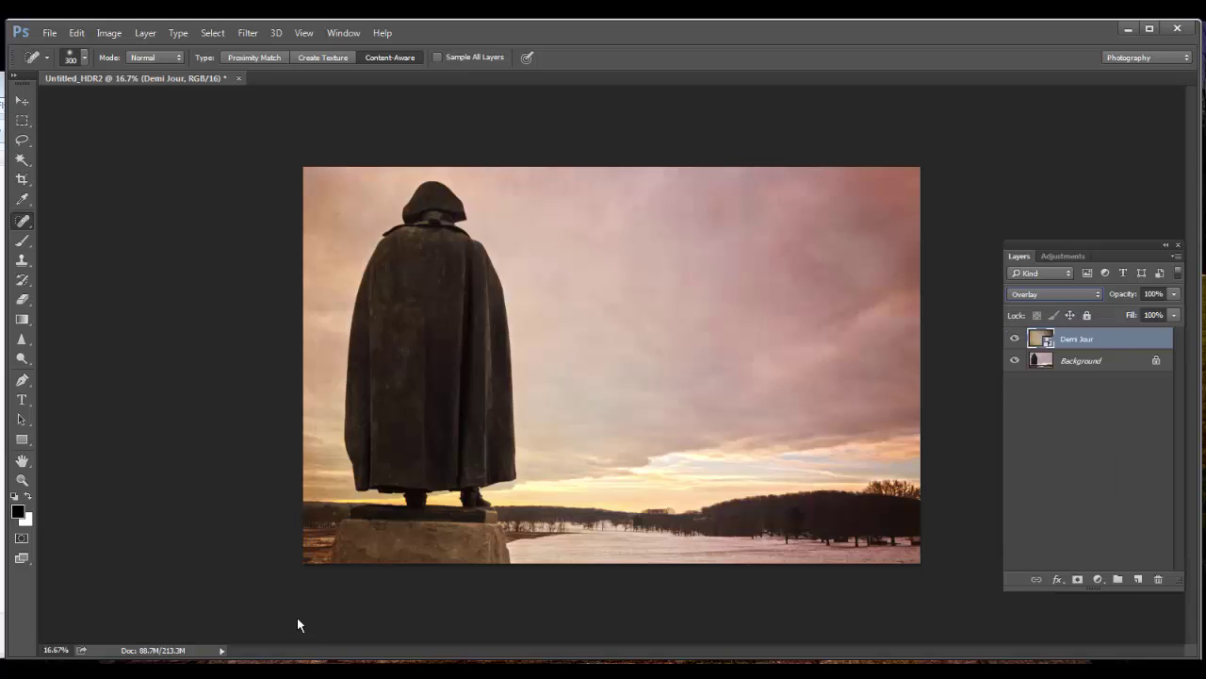
- Try the Screen blend mode on the Demi Jour texture layer
key(Down)
key(Down)
key(Down)
key(Down)
key(Down)
key(Down)
key(Down)
key(Down)
key(Down)
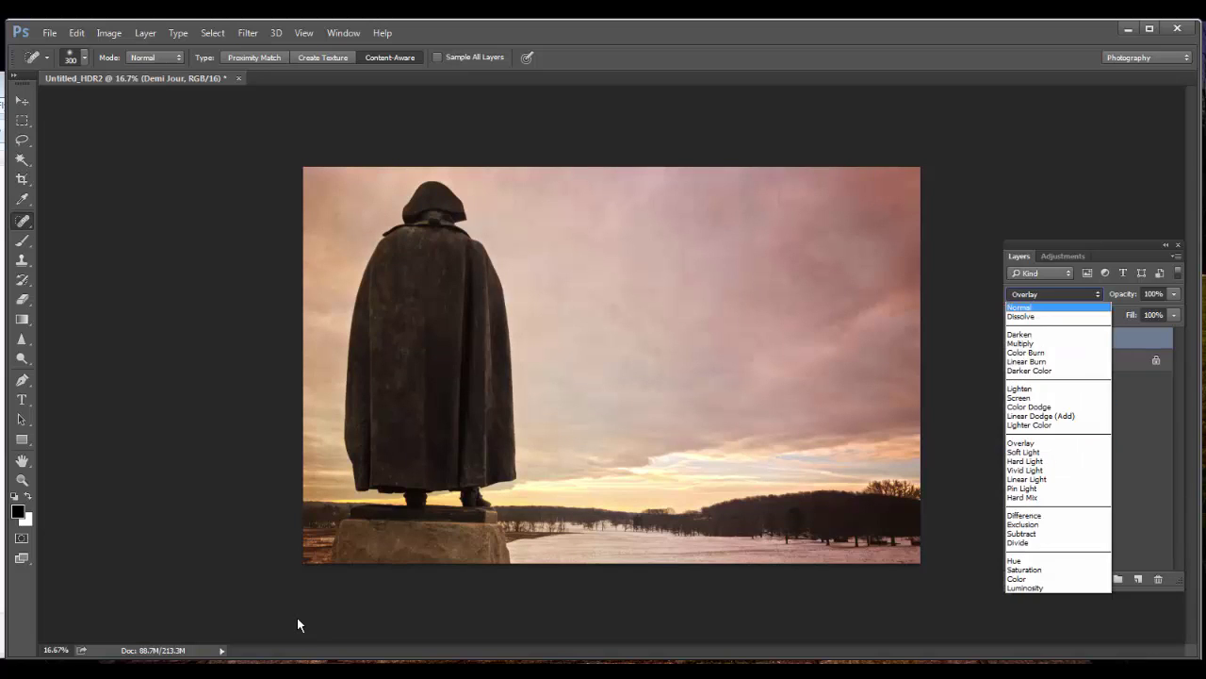
key(Return)
- Set the Demi Jour texture layer's blend mode to Soft Light
key(alt+Down)
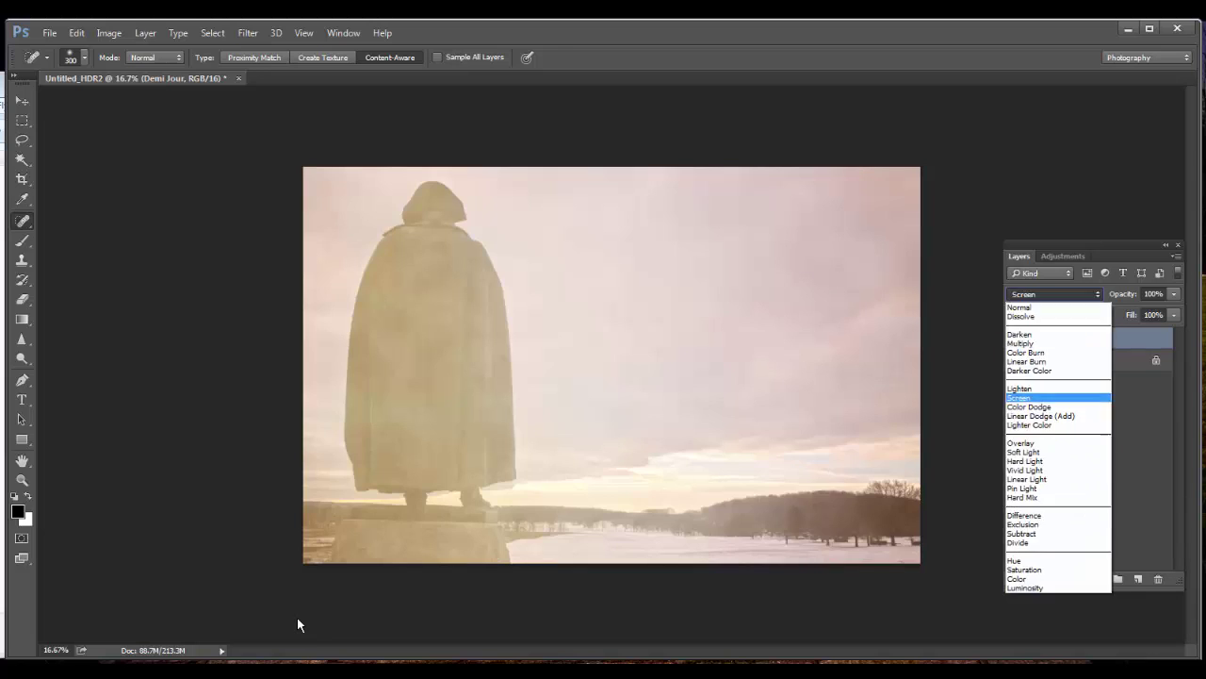
key(Down)
key(Down)
key(Down)
key(Down)
key(Down)
key(Return)
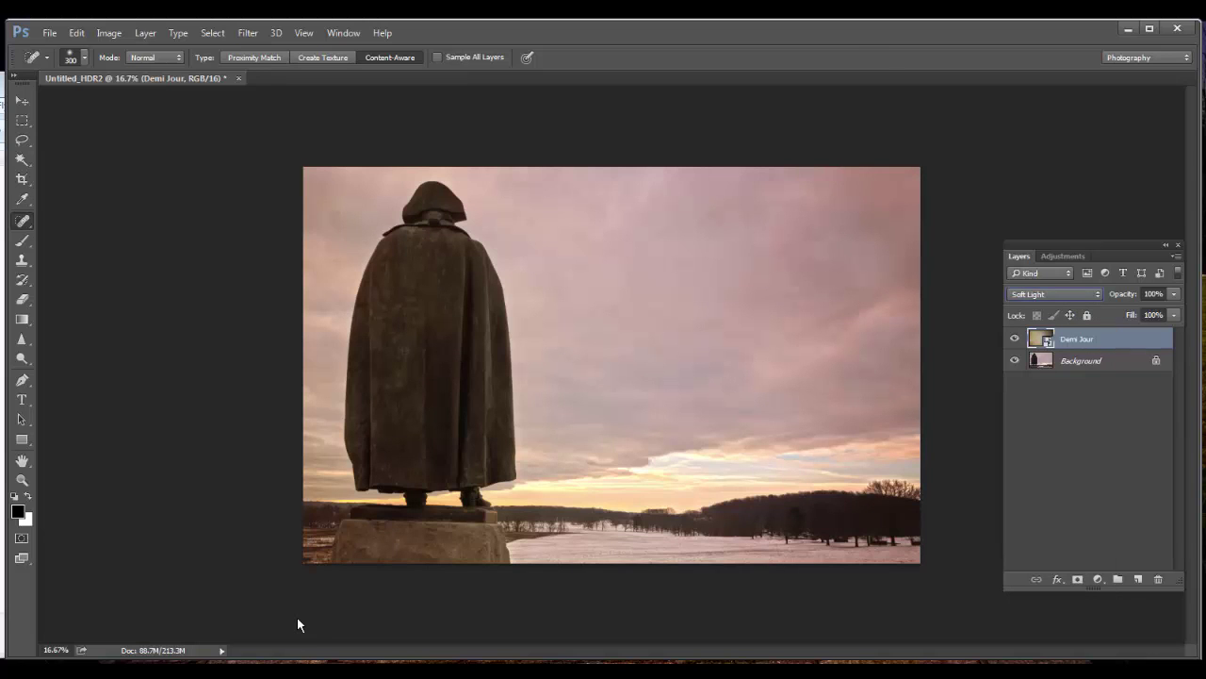
- Try the Vivid Light blend mode on the Demi Jour texture layer
key(alt+Down)
key(Down)
key(Down)
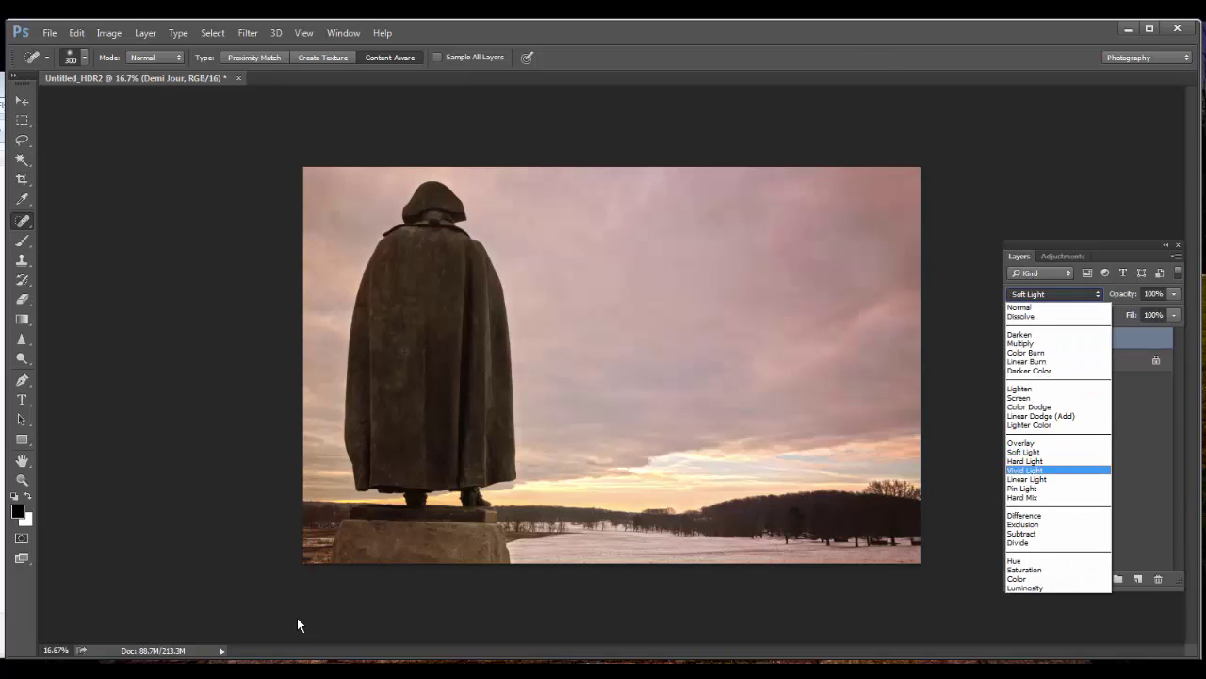
key(Return)
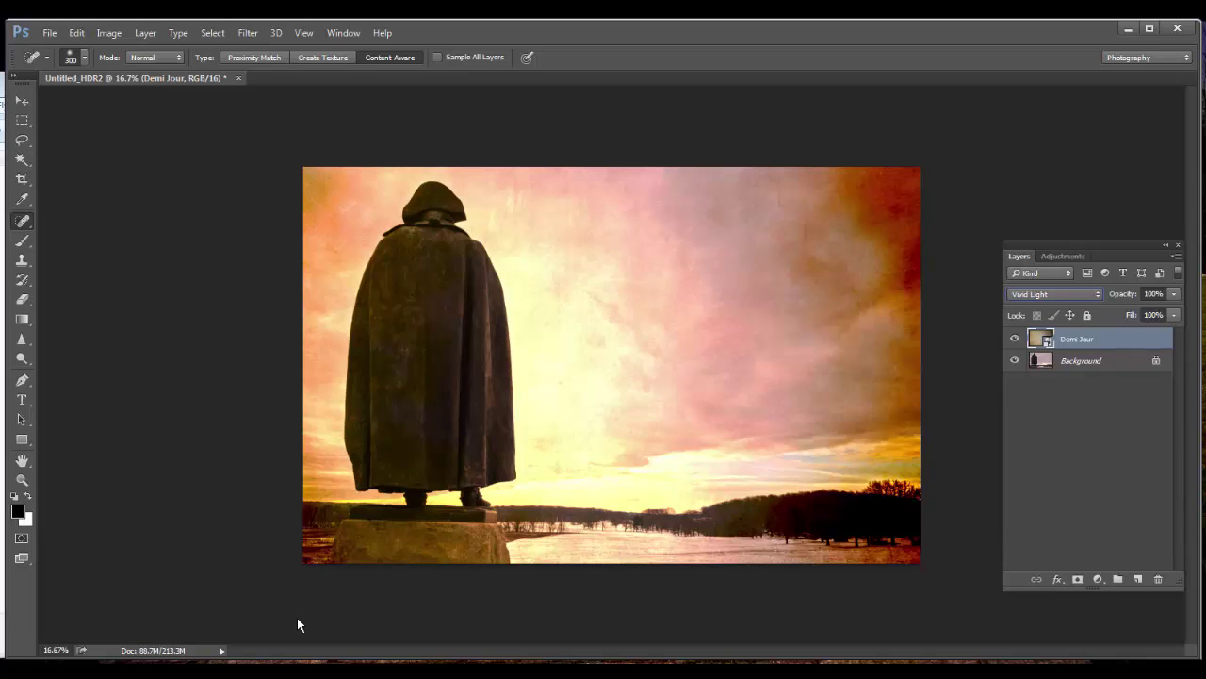
- Set the Demi Jour texture layer's blend mode to Linear Light
key(alt+Down)
key(Up)
key(Up)
key(Up)
key(Up)
key(Up)
key(Up)
key(Up)
key(Up)
key(Up)
key(Up)
key(Up)
key(Down)
key(Down)
key(Down)
key(Down)
key(Down)
key(Down)
key(Down)
key(Down)
key(Down)
key(Down)
key(Down)
key(Down)
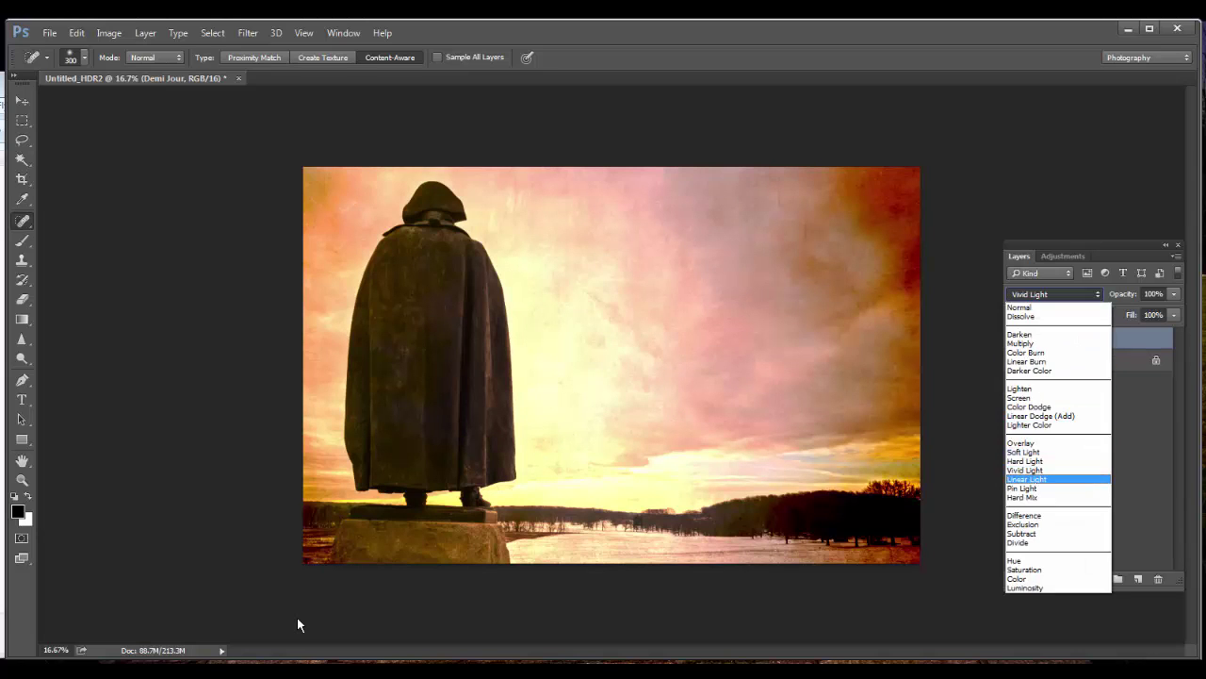
key(Return)
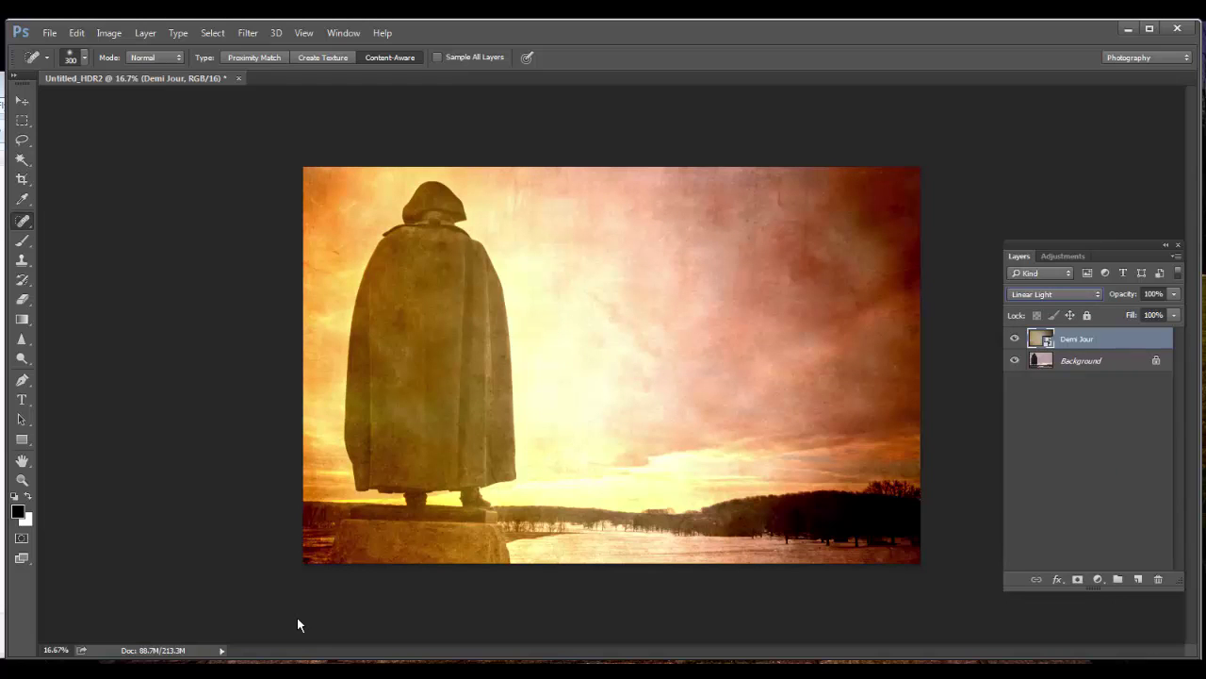
- Lower the Demi Jour texture layer's fill to 60%
key(Tab)
key(Tab)
key(shift+Down)
key(shift+Down)
key(shift+Down)
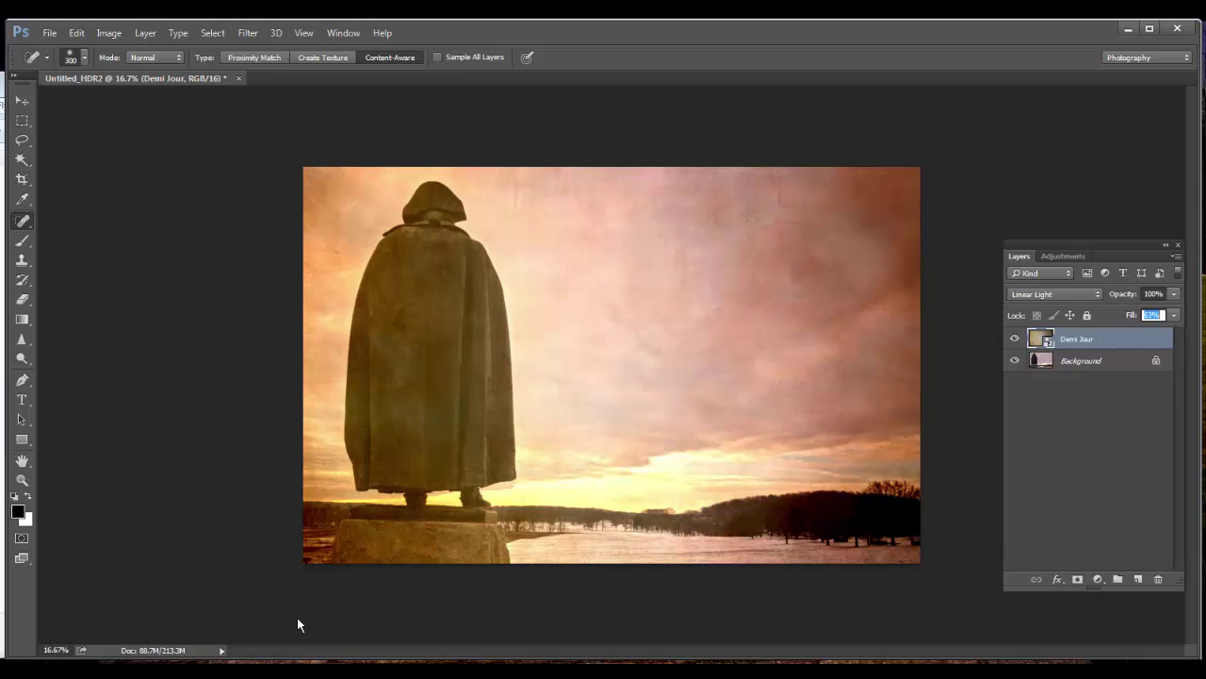
- Lower the Demi Jour texture layer's opacity to 59%
key(Tab)
key(Tab)
key(Down)
key(Down)
key(Down)
key(Down)
key(Down)
key(Down)
key(Down)
key(Down)
key(Down)
key(Down)
key(Down)
key(Down)
key(Down)
key(Down)
key(Down)
key(Down)
key(Down)
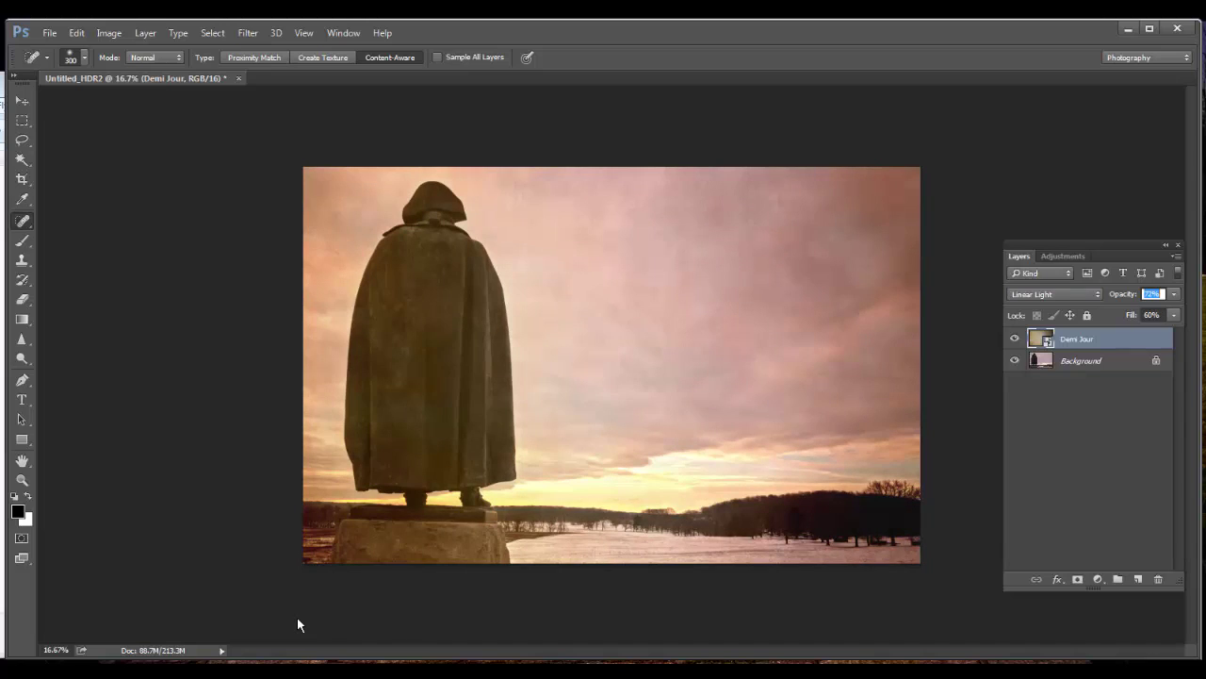
key(Down)
key(Down)
key(Down)
key(Down)
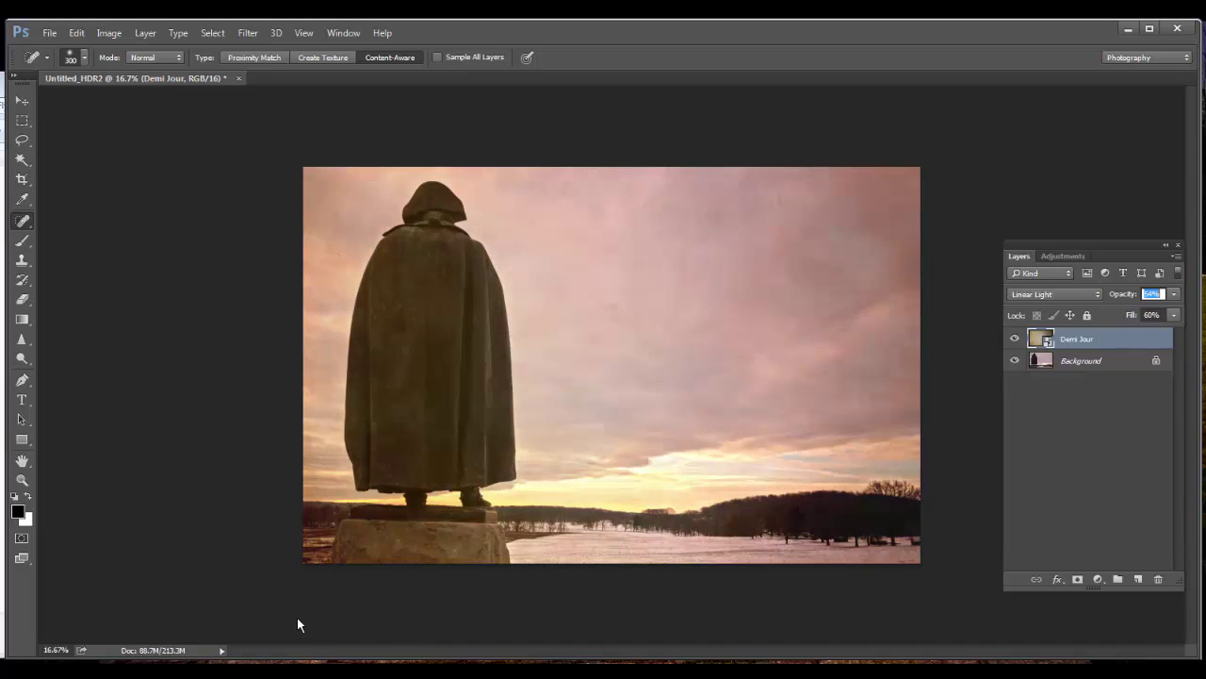
key(Return)
- Duplicate the Demi Jour layer and reduce the copy to 33% fill and 47% opacity
mouse_move(1102, 341)
mouse_down()
mouse_move(1125, 556)
mouse_move(1139, 579)
mouse_up()
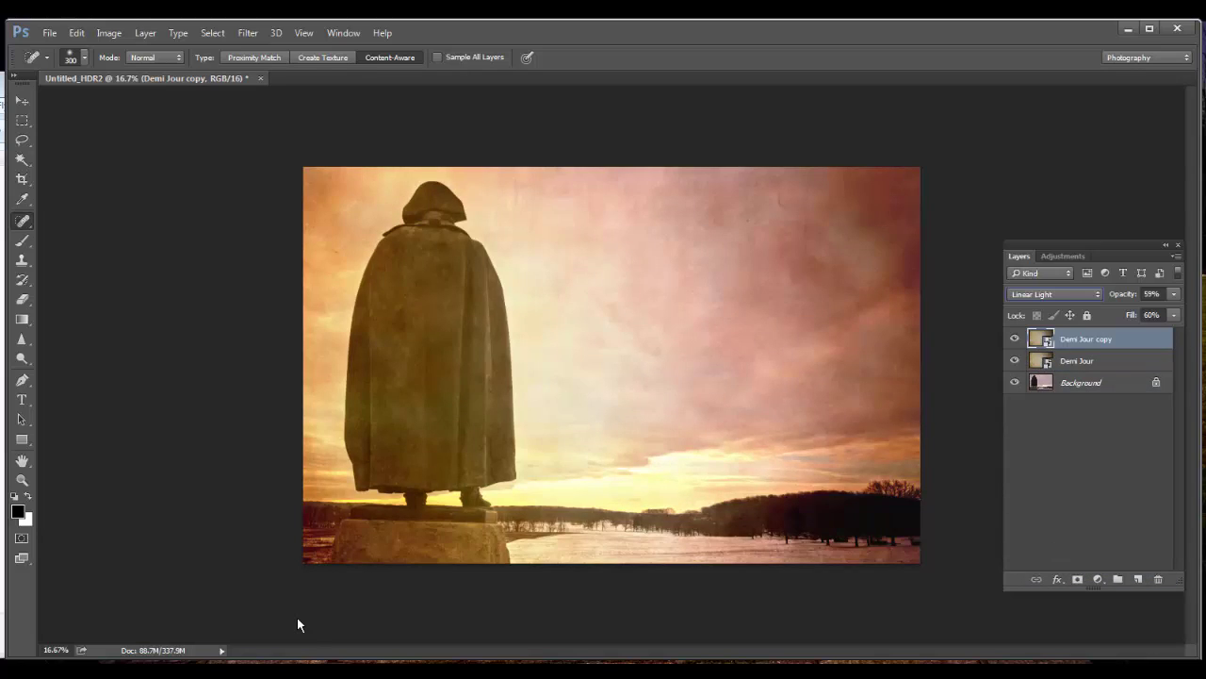
drag(1131, 316, 1133, 316)
key(shift+5)
key(shift+3)
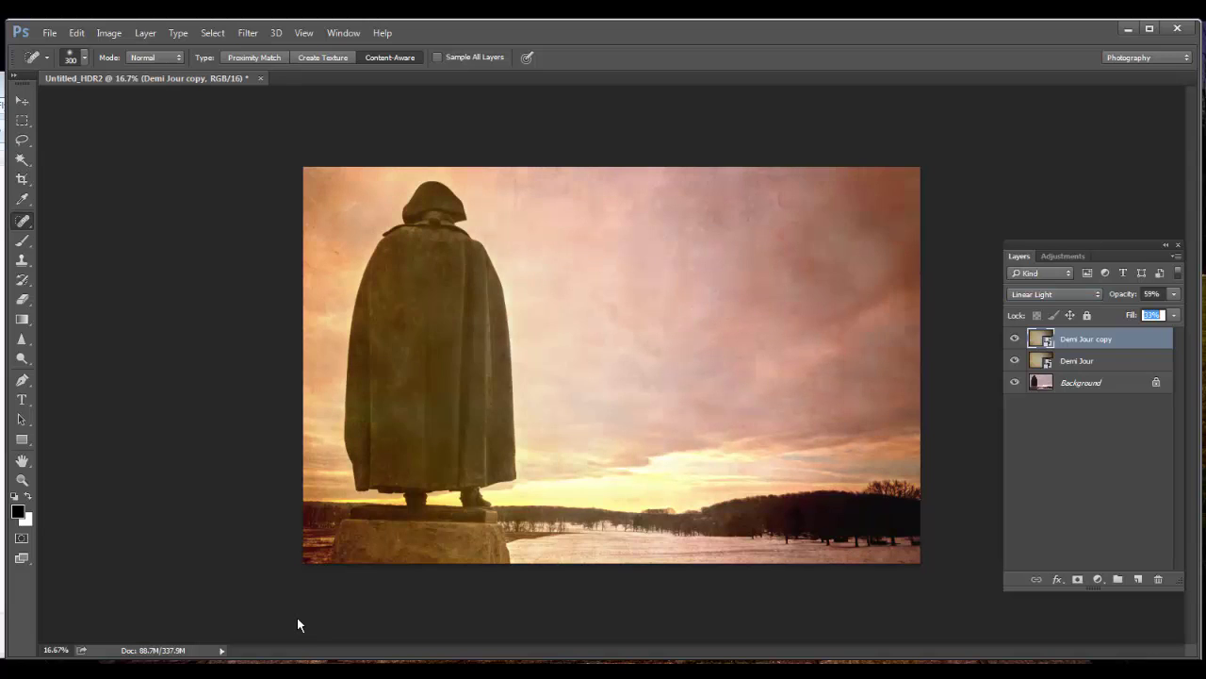
key(shift+2)
key(shift+9)
key(shift+3)
key(shift+3)
key(5)
key(1)
- Select both Demi Jour texture layers and merge them into one layer
key(alt+shift+bracketleft)
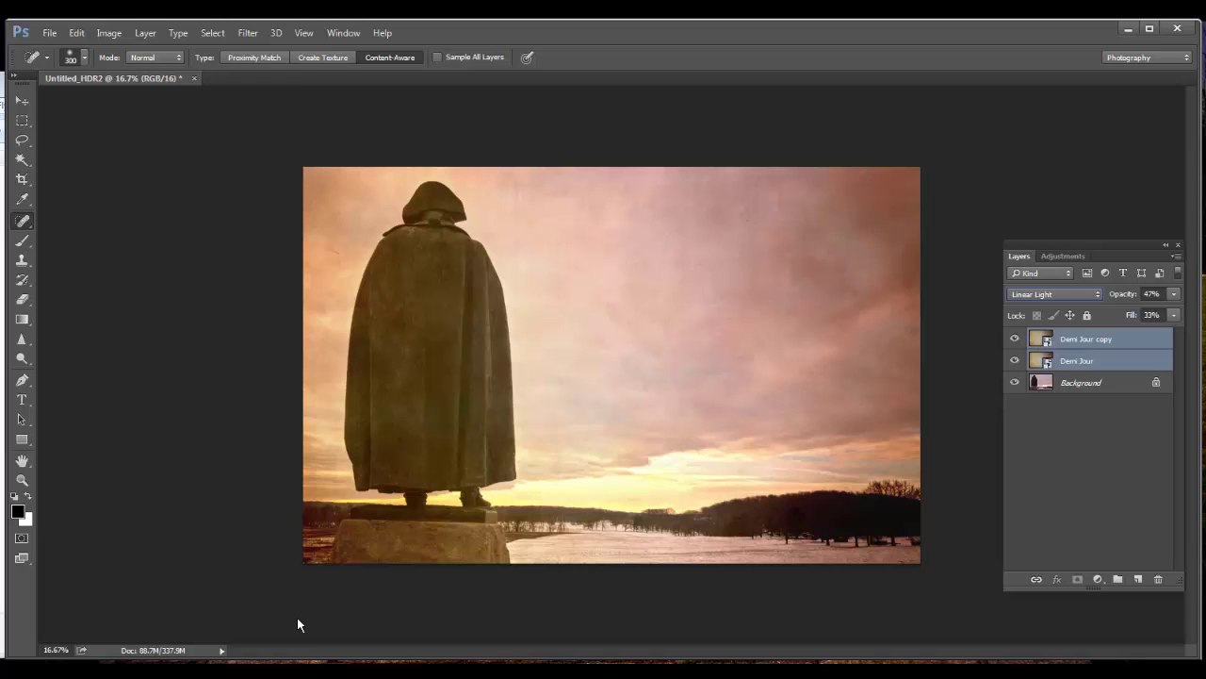
click(1176, 256)
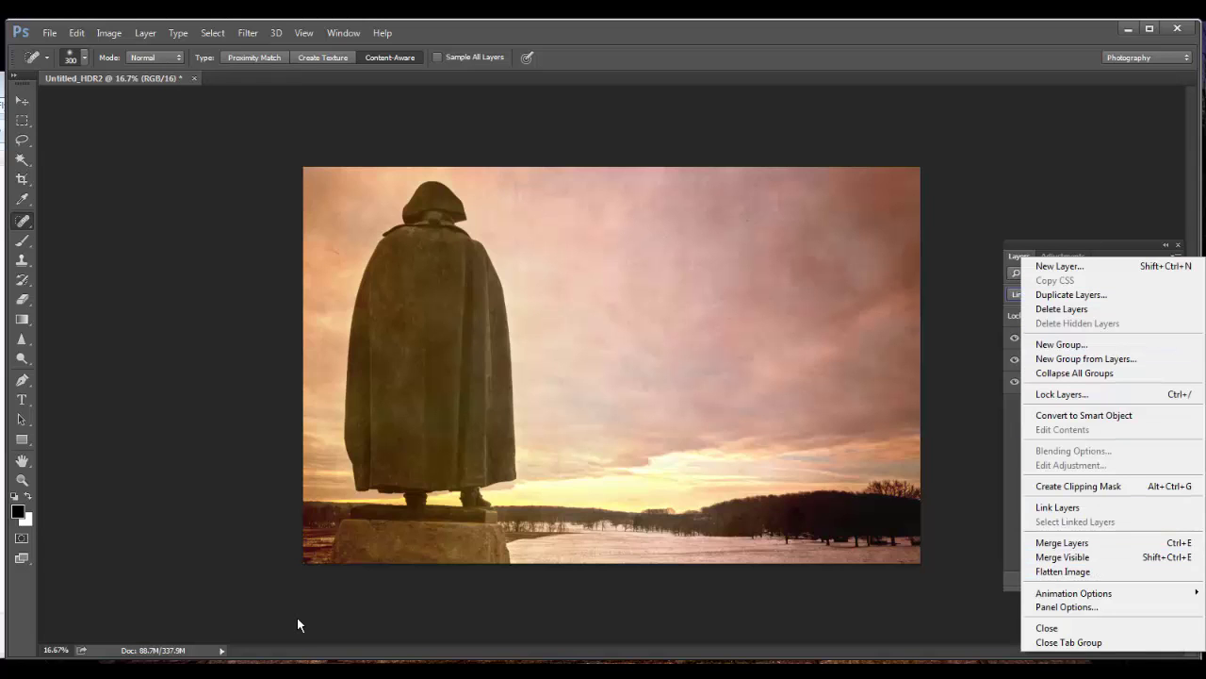
click(1062, 542)
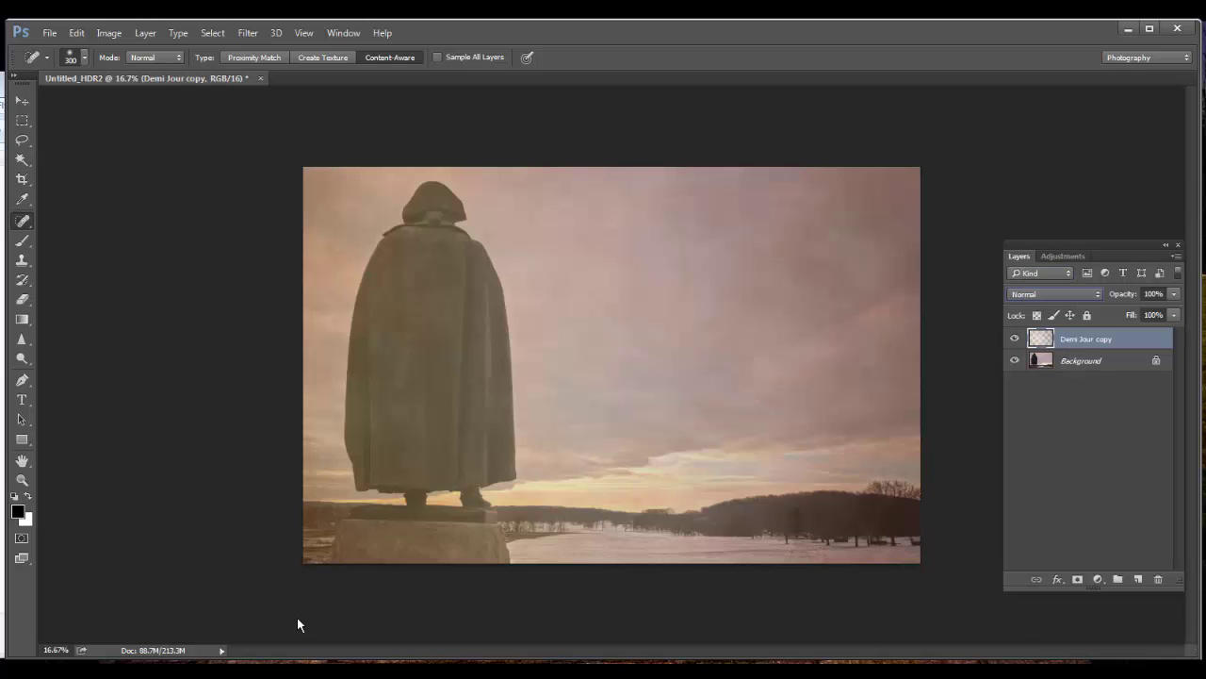
- Blend the merged Demi Jour layer in Vivid Light at 76% opacity and 74% fill
click(1053, 293)
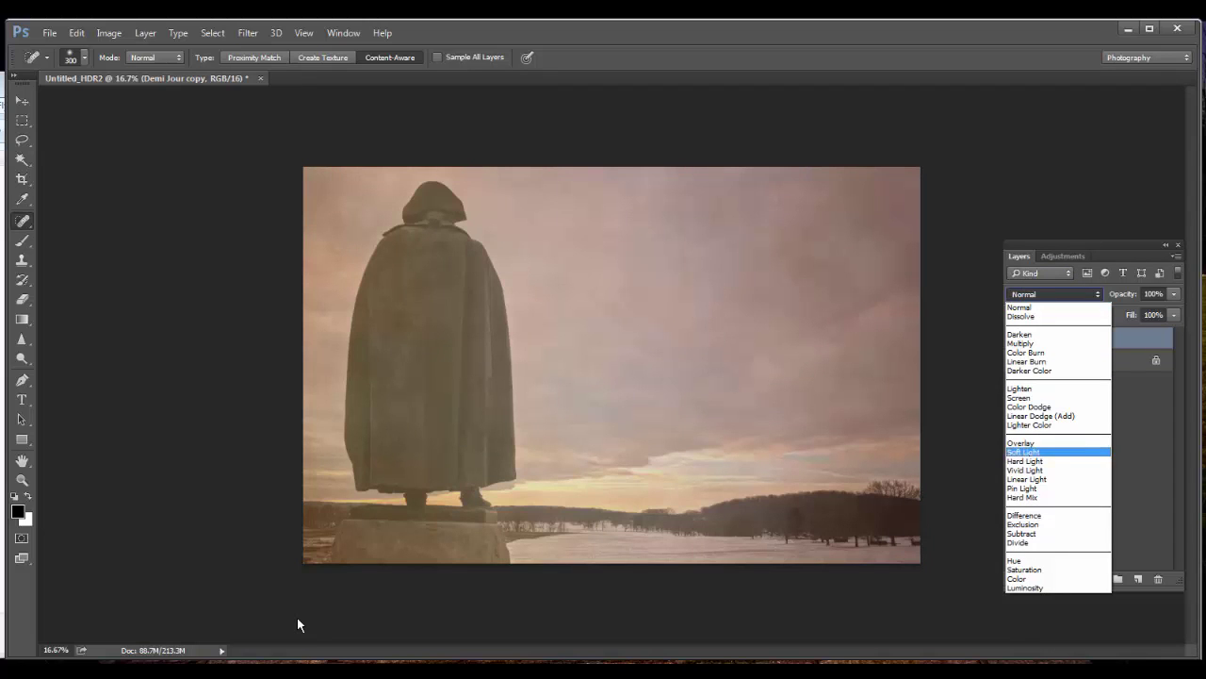
click(1025, 471)
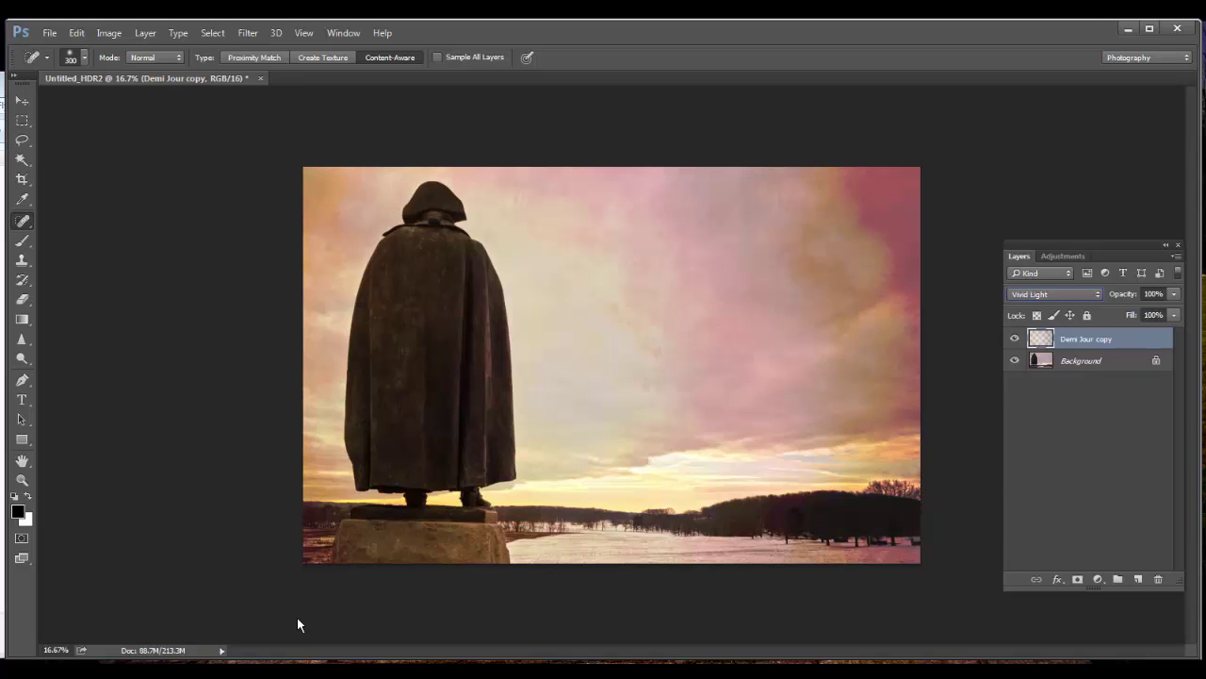
key(7)
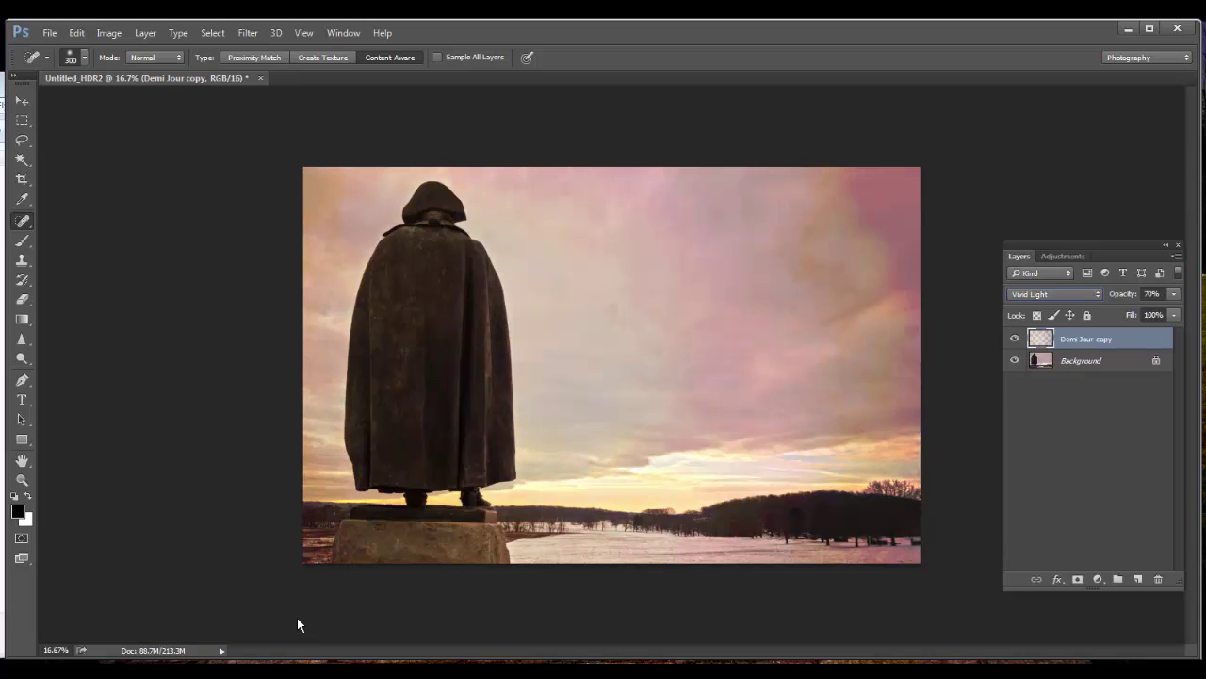
key(Tab)
text(54)
key(Return)
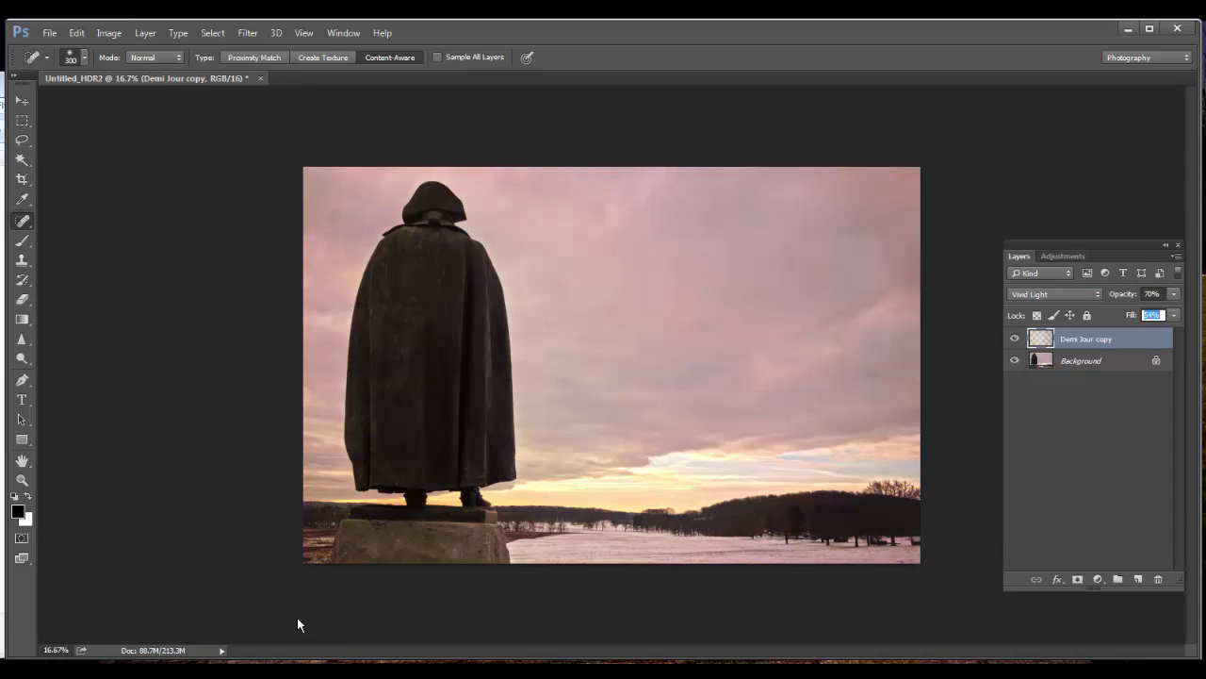
text(74)
key(Return)
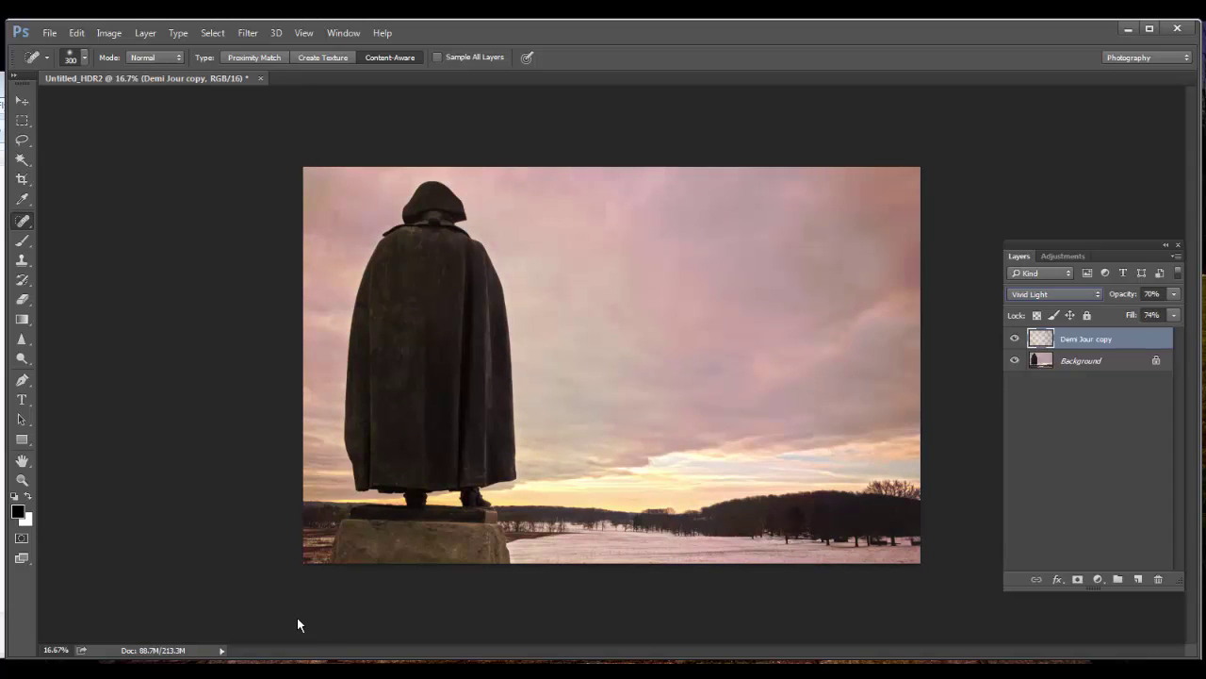
key(shift+Tab)
text(76)
key(Return)
- Switch to the Flypaper Textures Autumn Painterly folder window and place tan_crackle_texture_by_beckas.jpg into the photo document
key(alt+Tab)
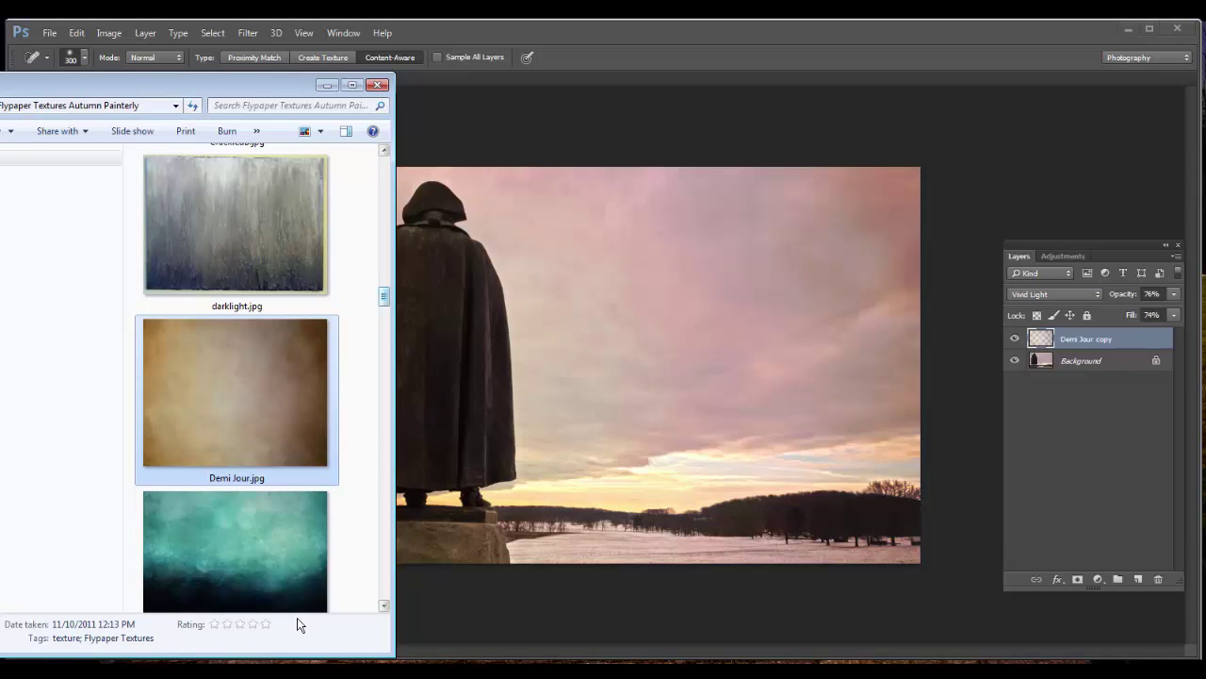
scroll(297, 624, down, 3)
scroll(297, 625, down, 15)
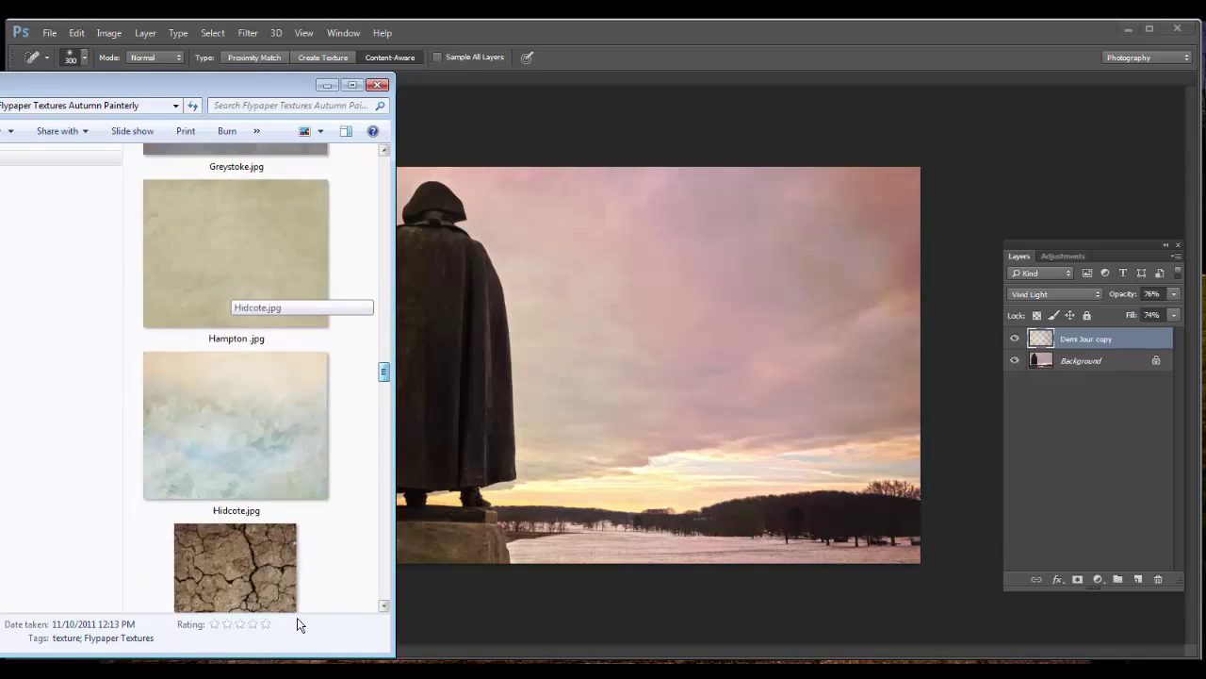
scroll(297, 624, down, 6)
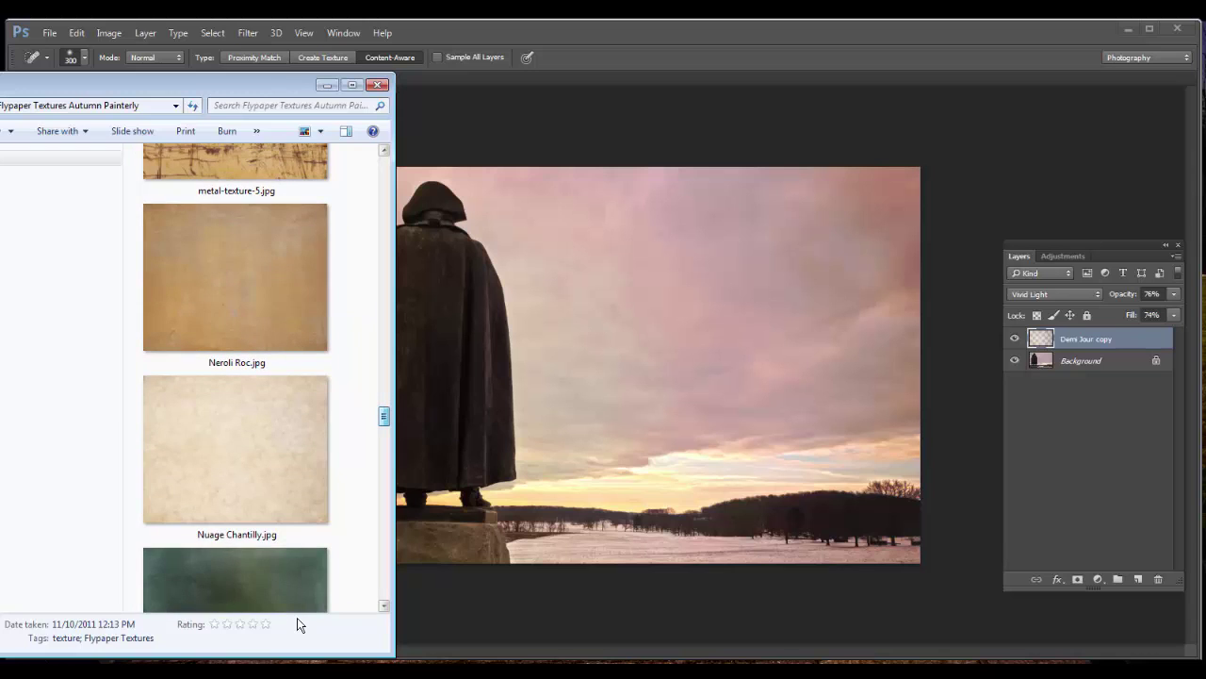
scroll(297, 625, down, 15)
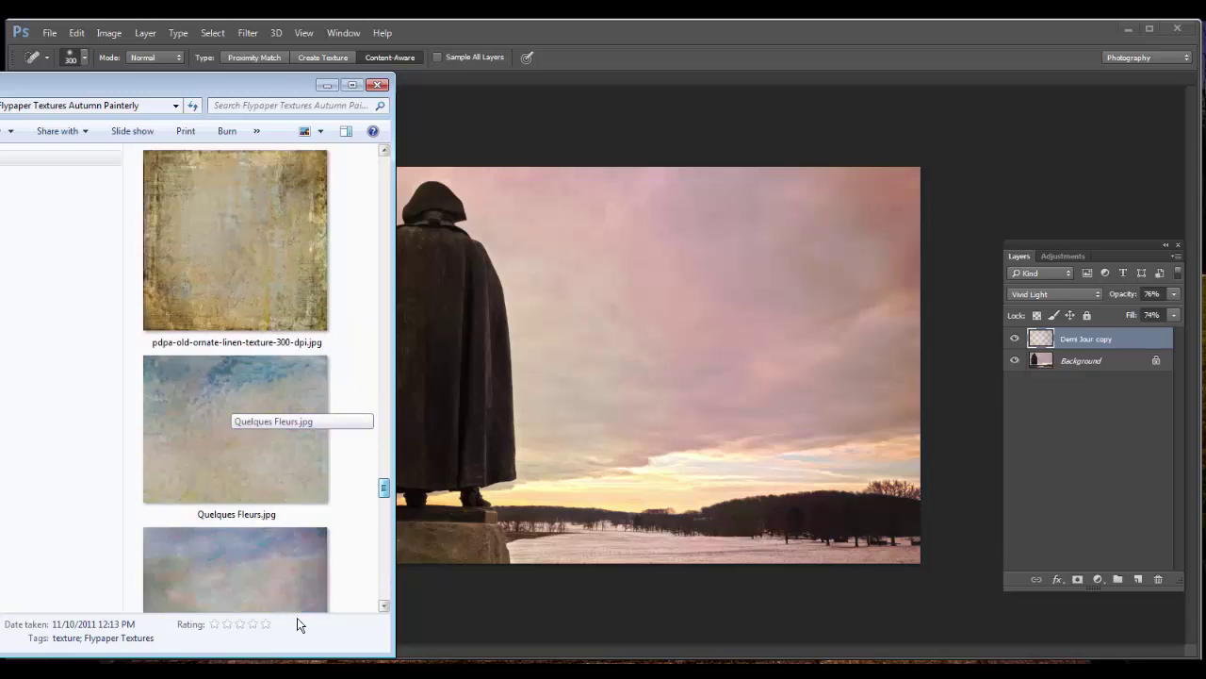
scroll(297, 625, down, 10)
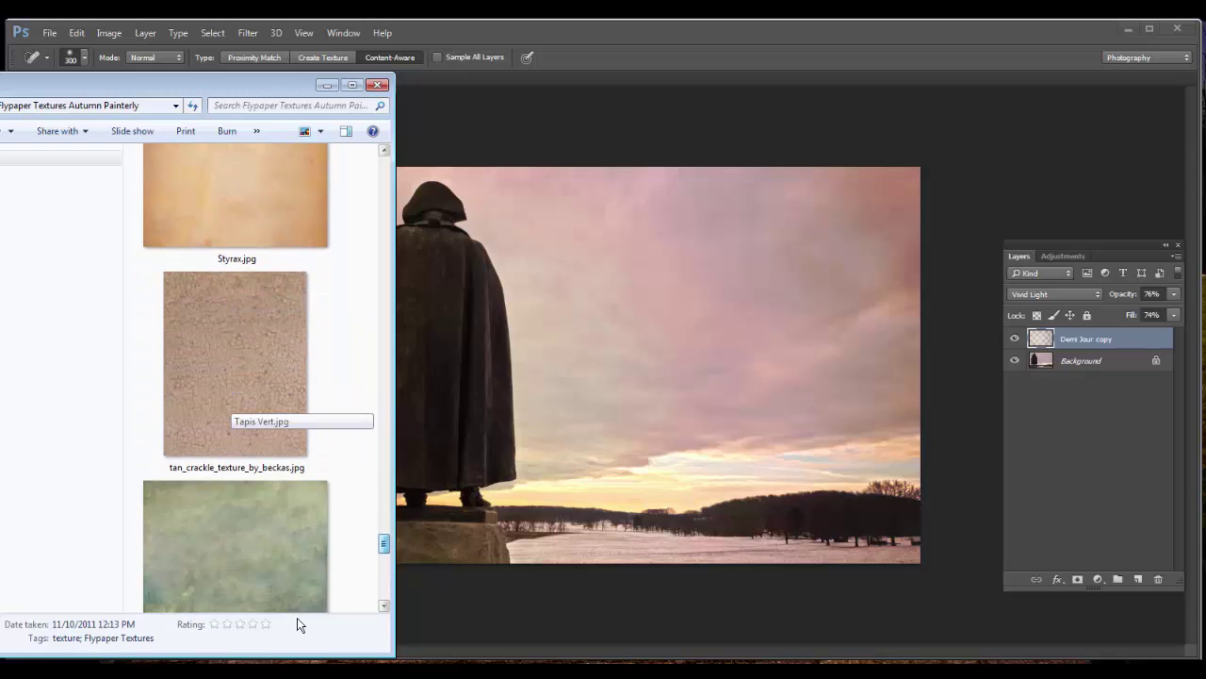
drag(236, 396, 612, 367)
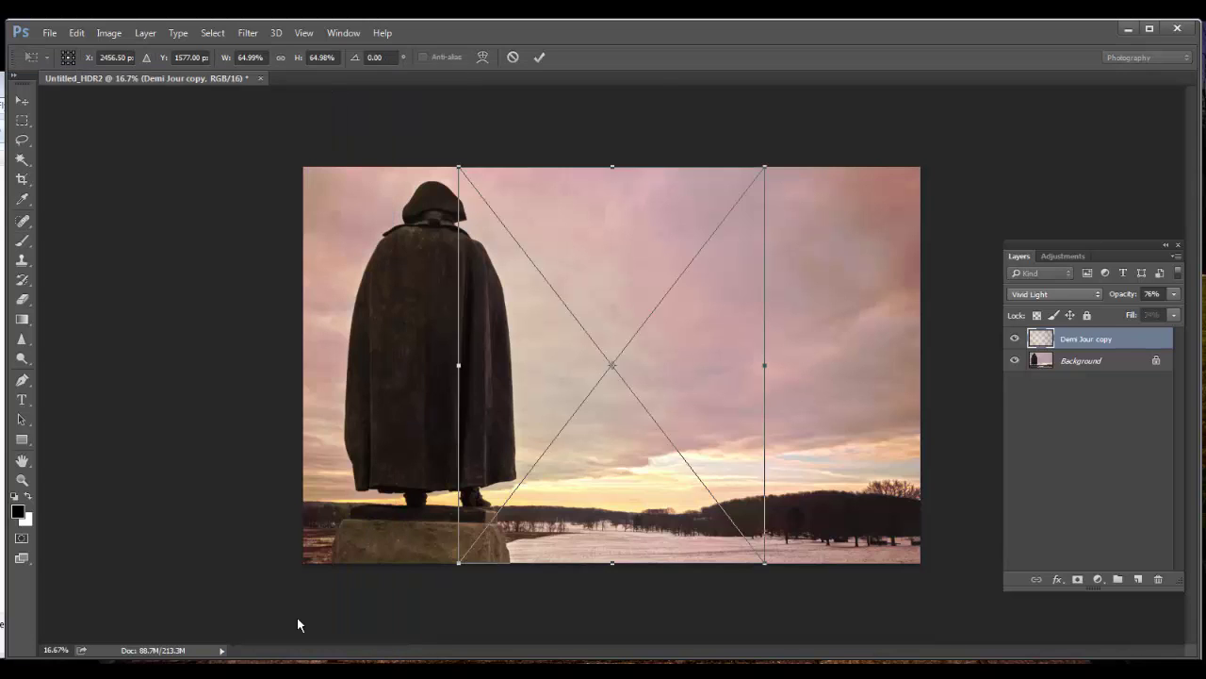
- Rotate the placed crackle texture by -90°, move it over the photo's upper-left corner, and commit the placement
drag(449, 138, 379, 549)
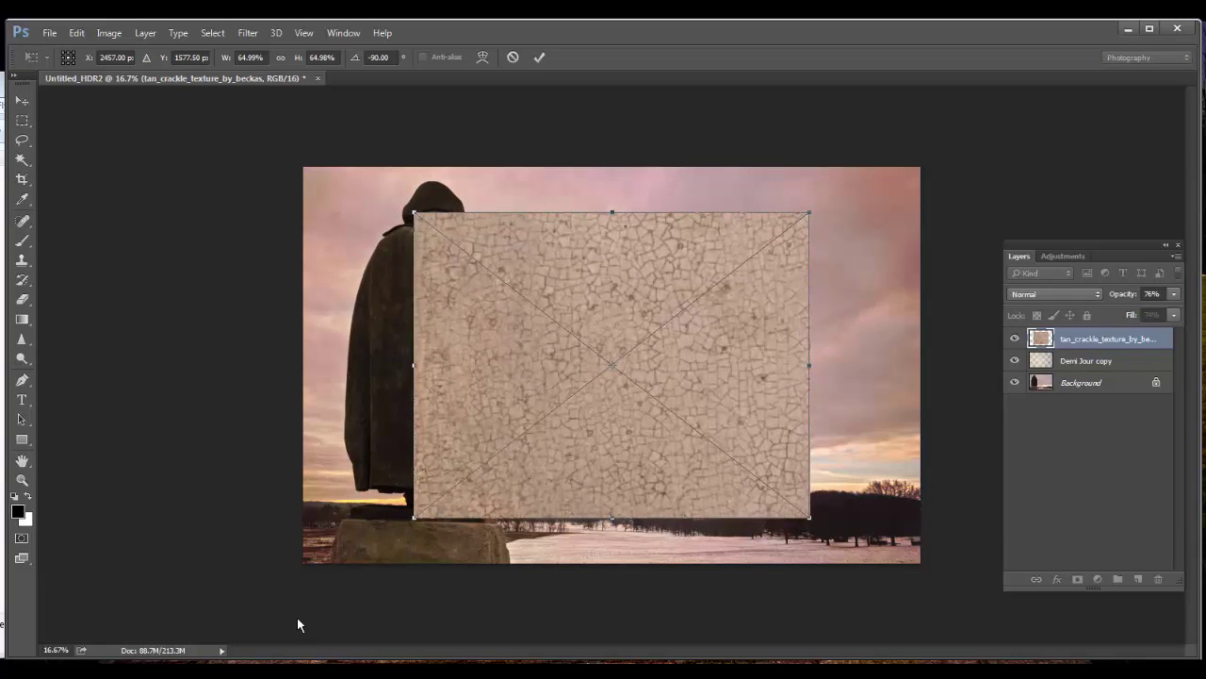
drag(465, 296, 335, 255)
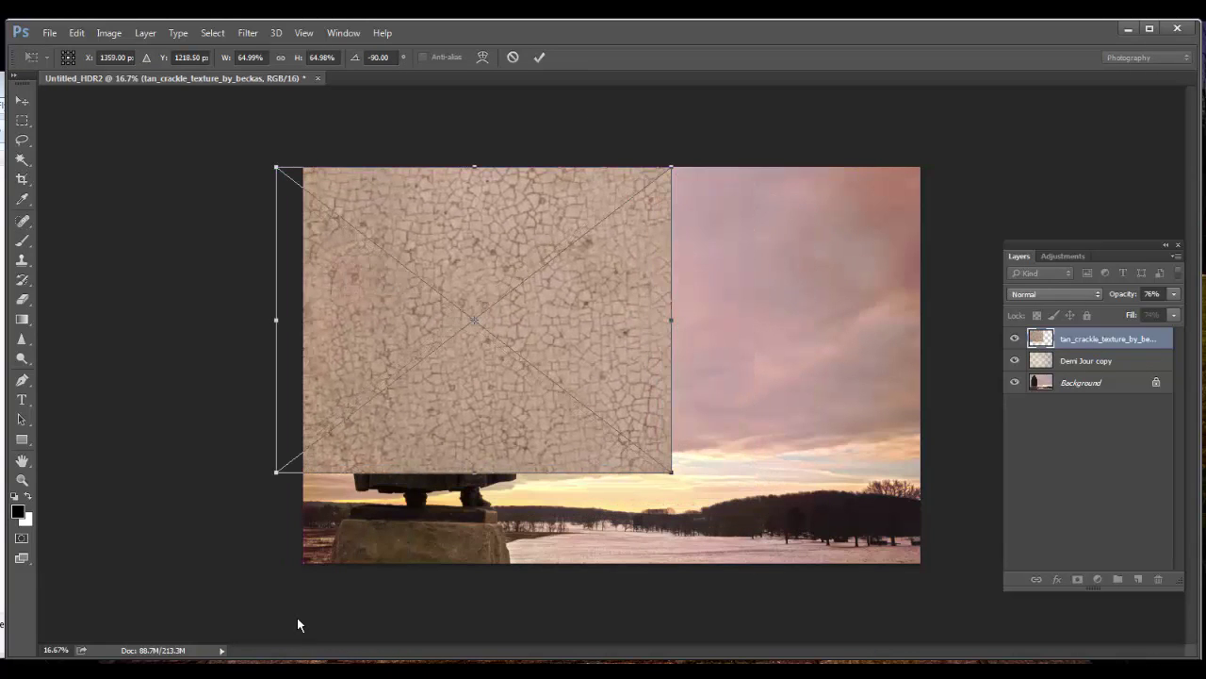
key(Return)
key(j)
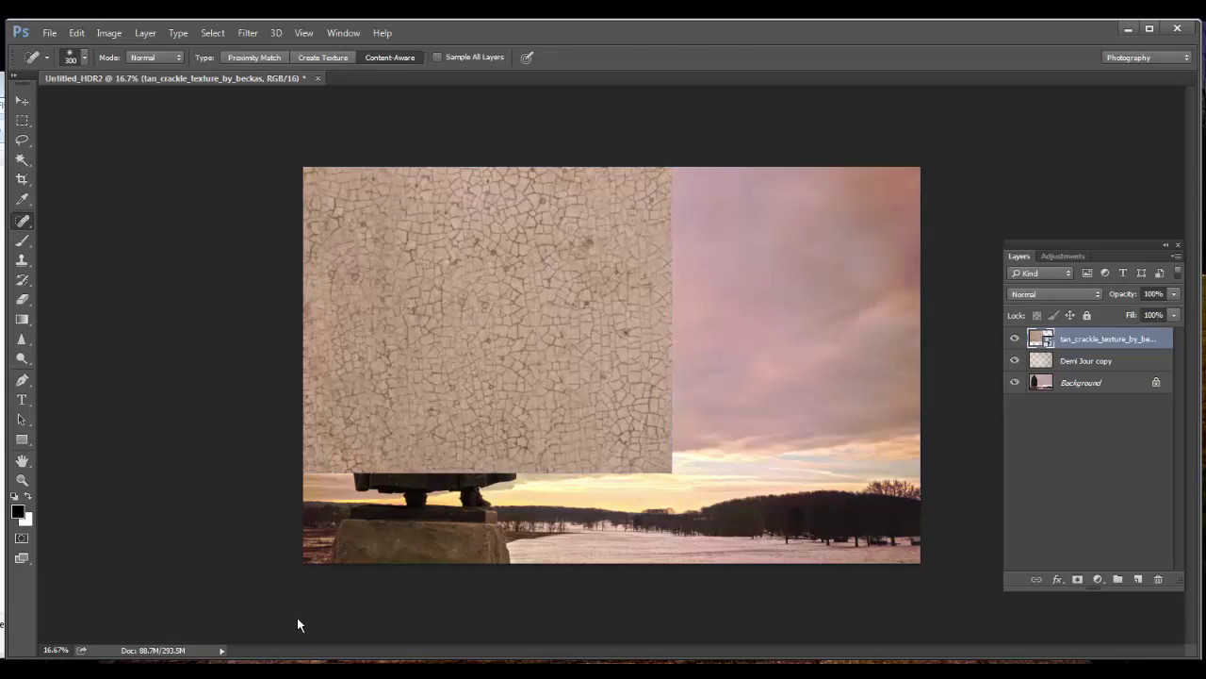
- Enlarge the crackle texture with Free Transform until it covers the whole photo, and commit the transform
key(v)
key(ctrl+t)
drag(671, 471, 947, 595)
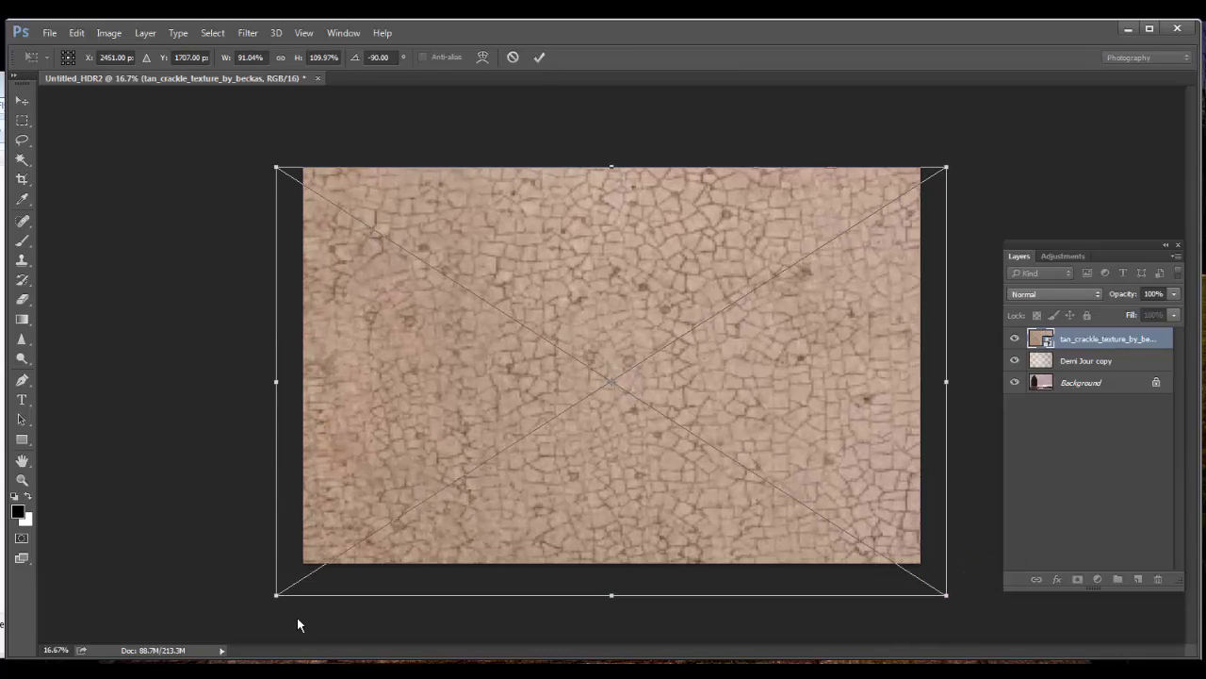
click(539, 56)
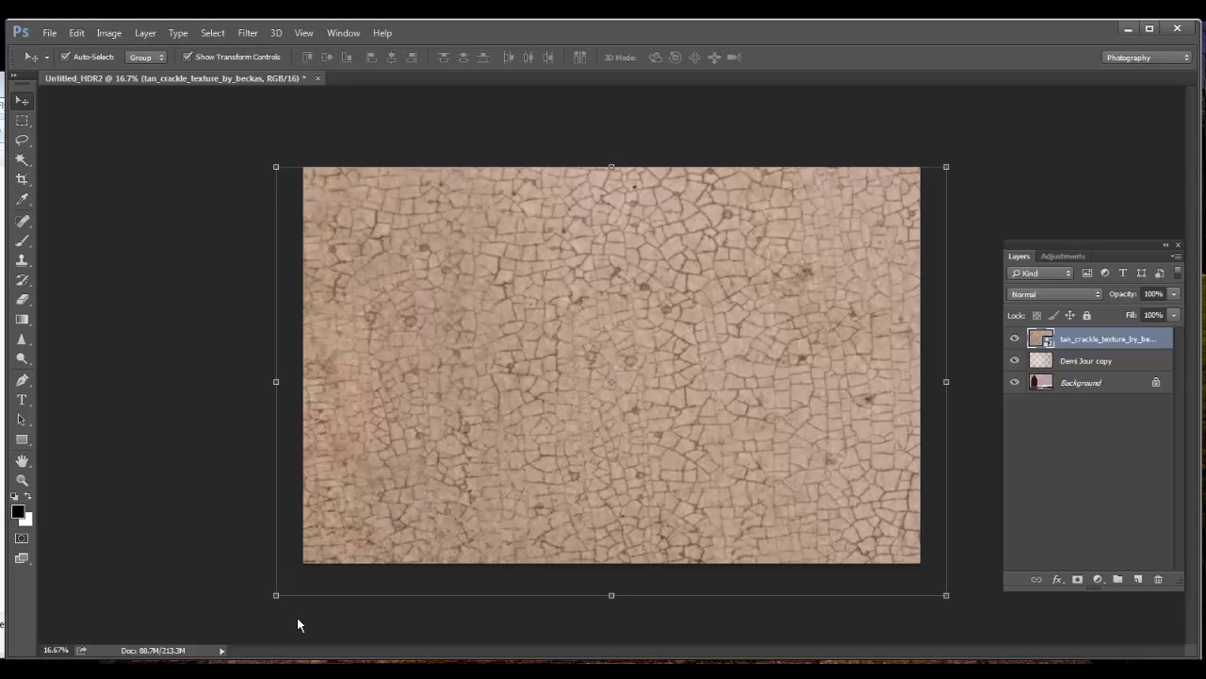
- Try the Overlay, Vivid Light and Screen blend modes on the crackle texture layer
click(1053, 294)
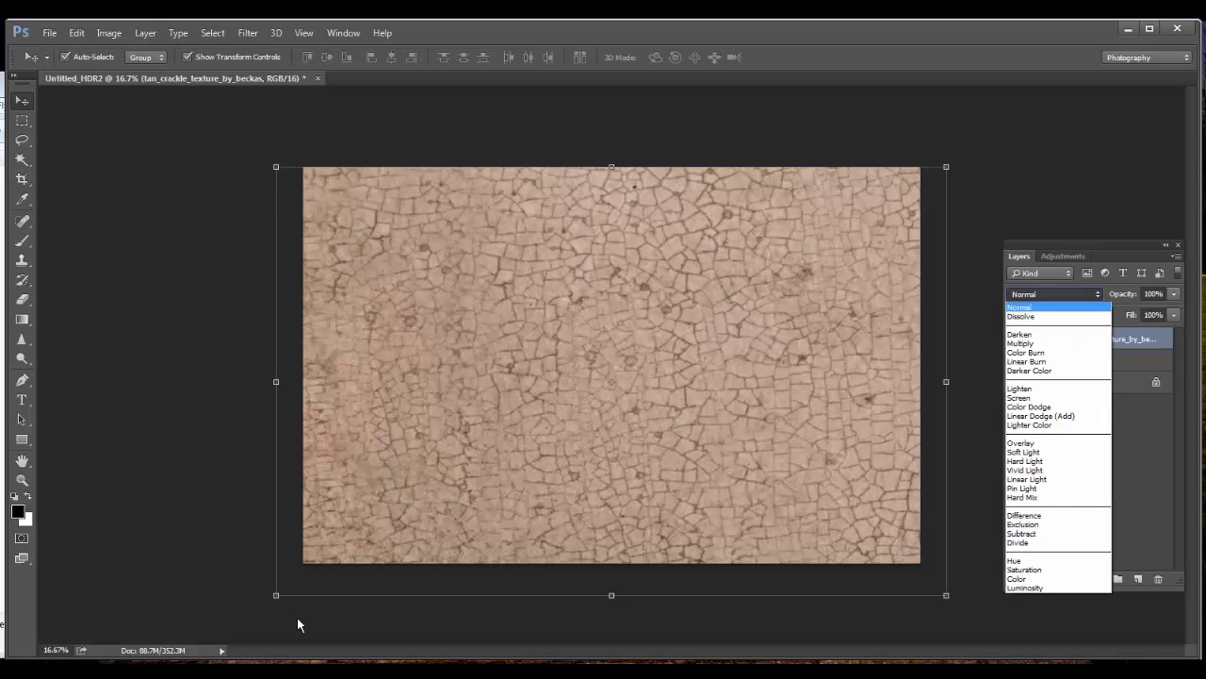
click(1025, 442)
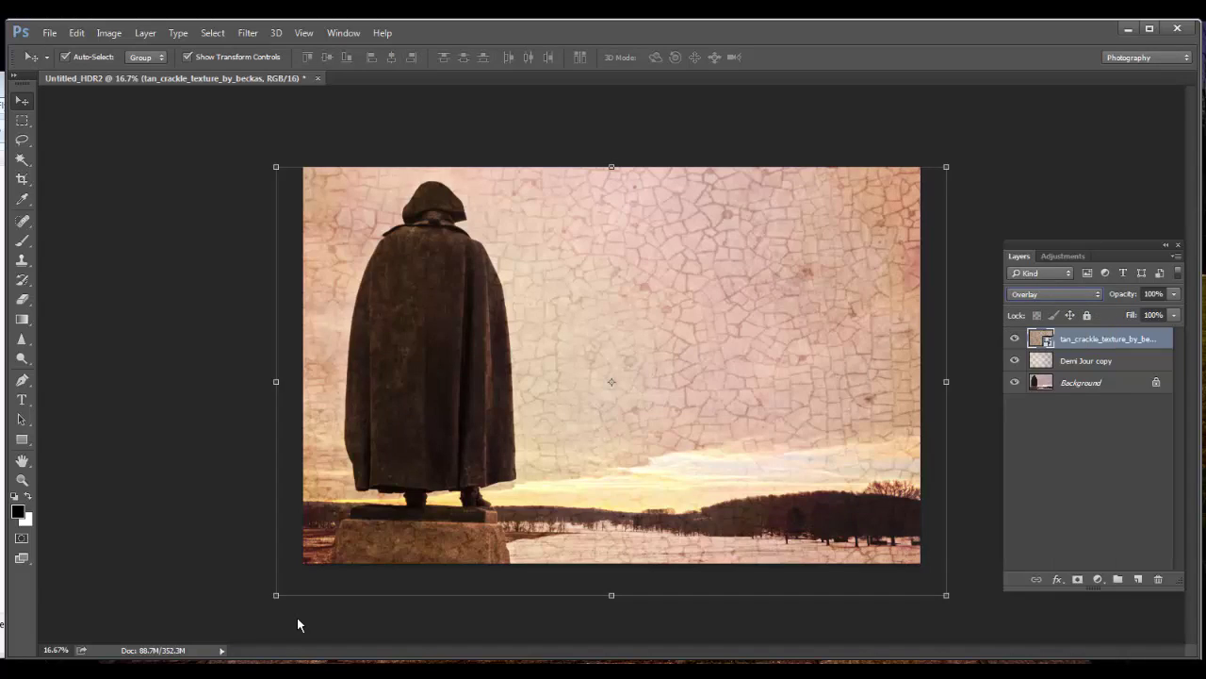
click(1054, 294)
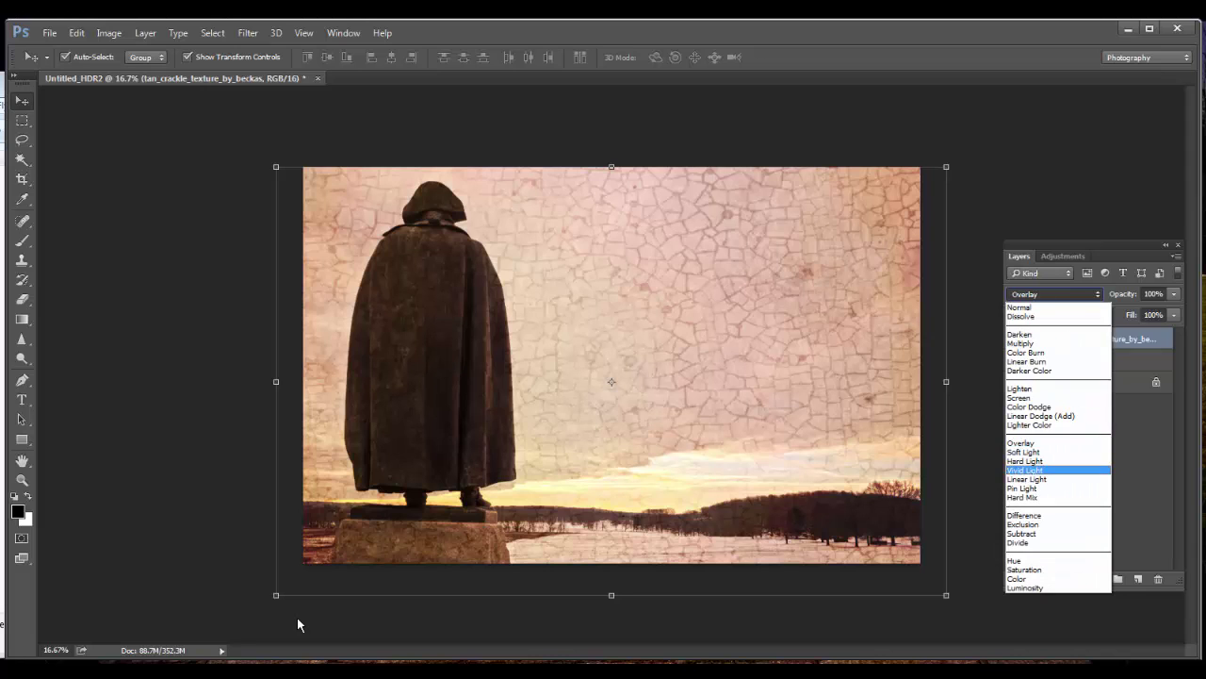
click(1029, 469)
click(1053, 294)
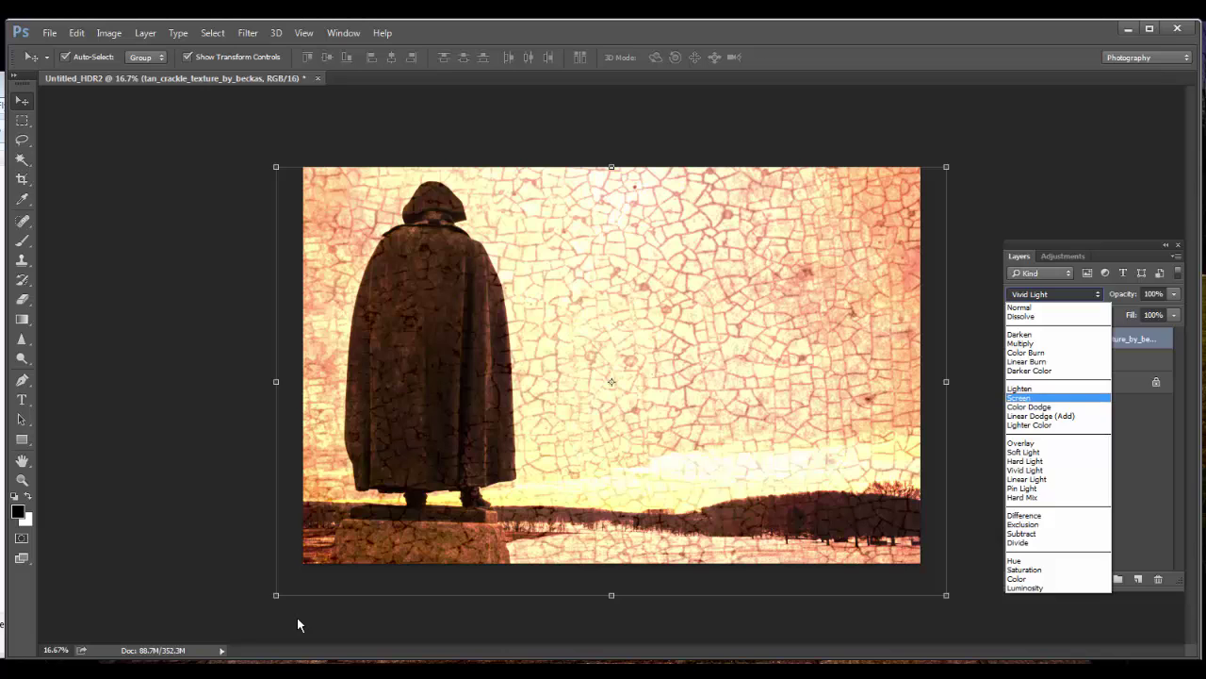
click(1025, 398)
- Set the crackle texture layer's blend mode to Overlay and its opacity to 56%
key(alt+shift+o)
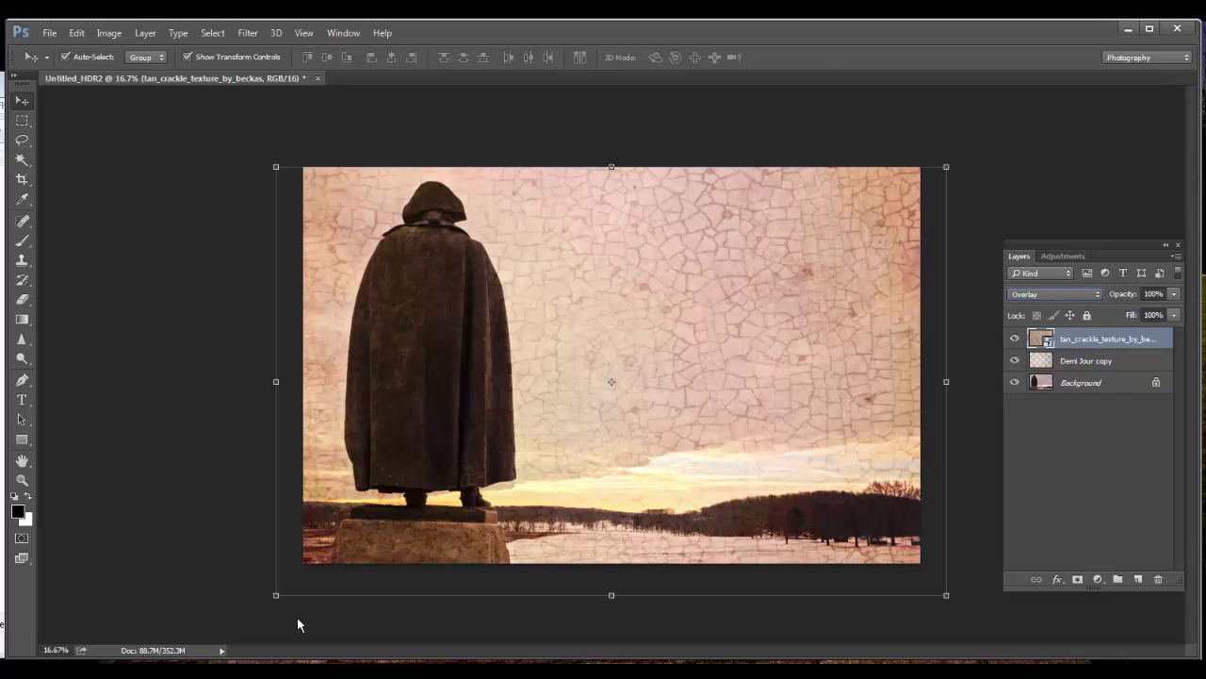
key(5)
drag(1063, 294, 1082, 294)
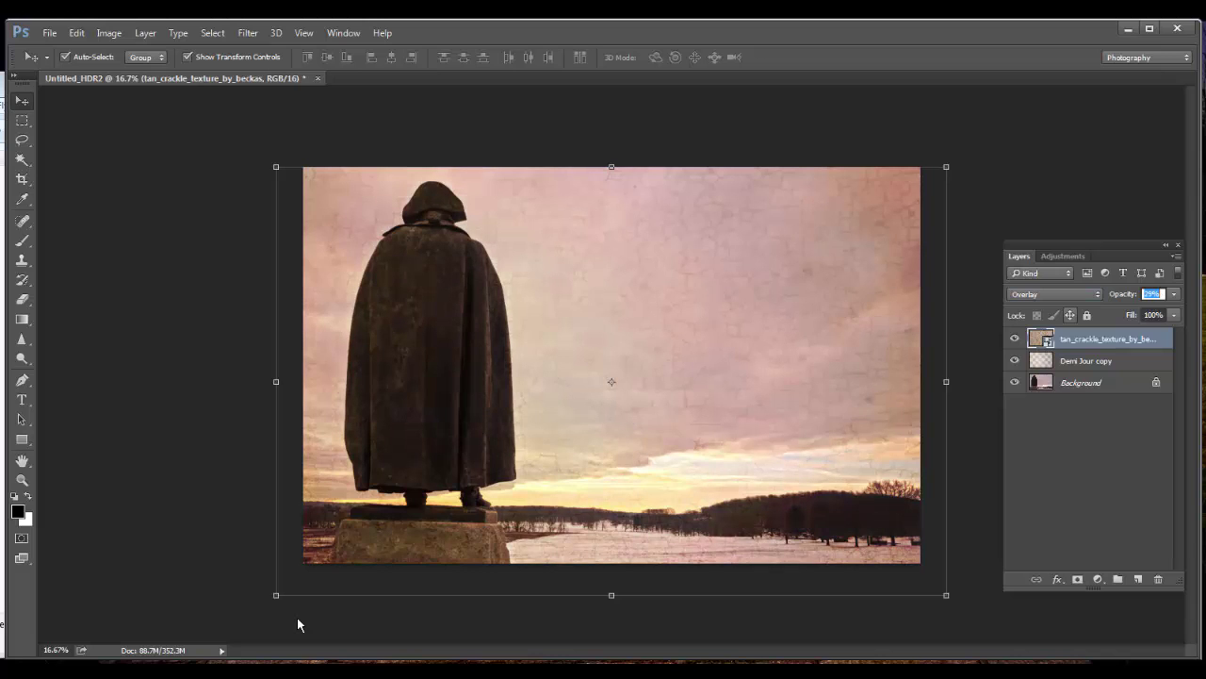
click(1054, 294)
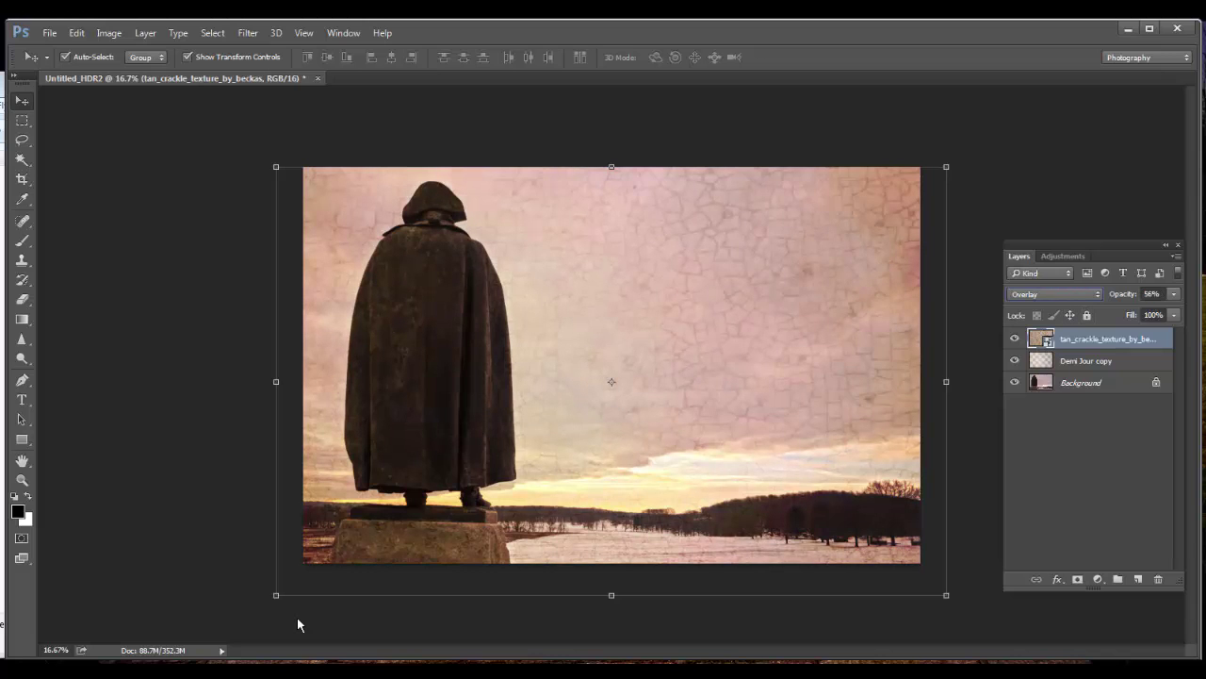
- Set the crackle texture layer's fill to 68% and shift the texture until its left edge meets the photo's left edge
key(shift+5)
key(shift+Down)
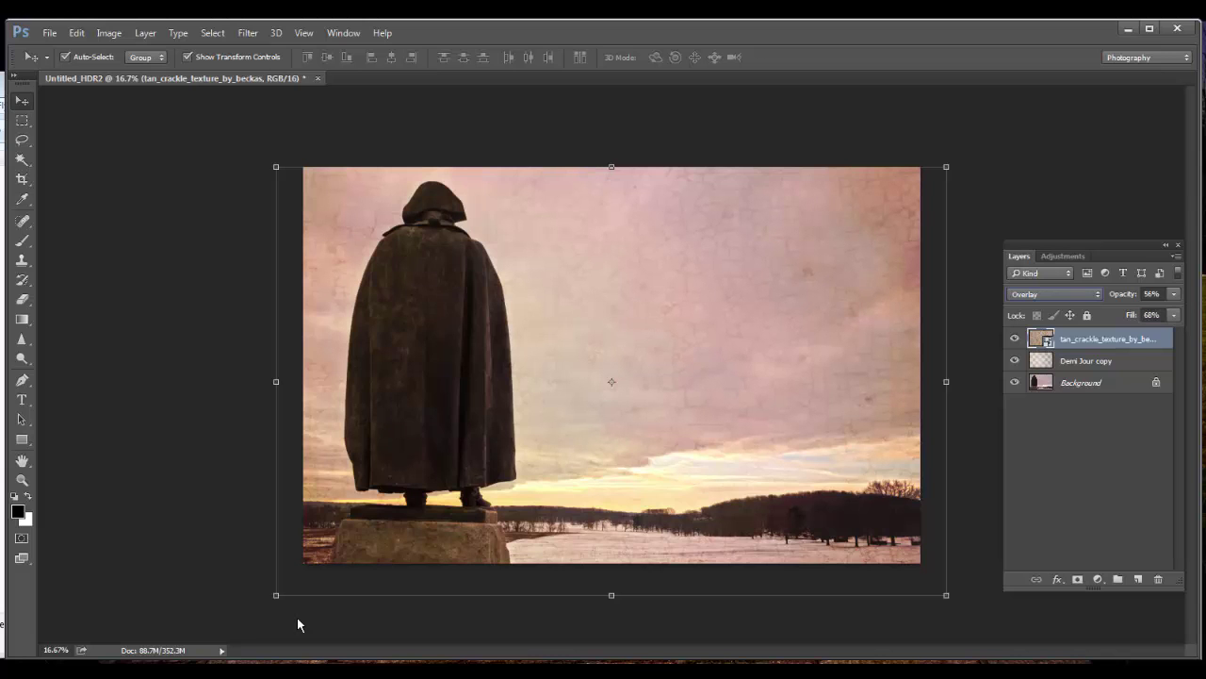
drag(798, 330, 820, 321)
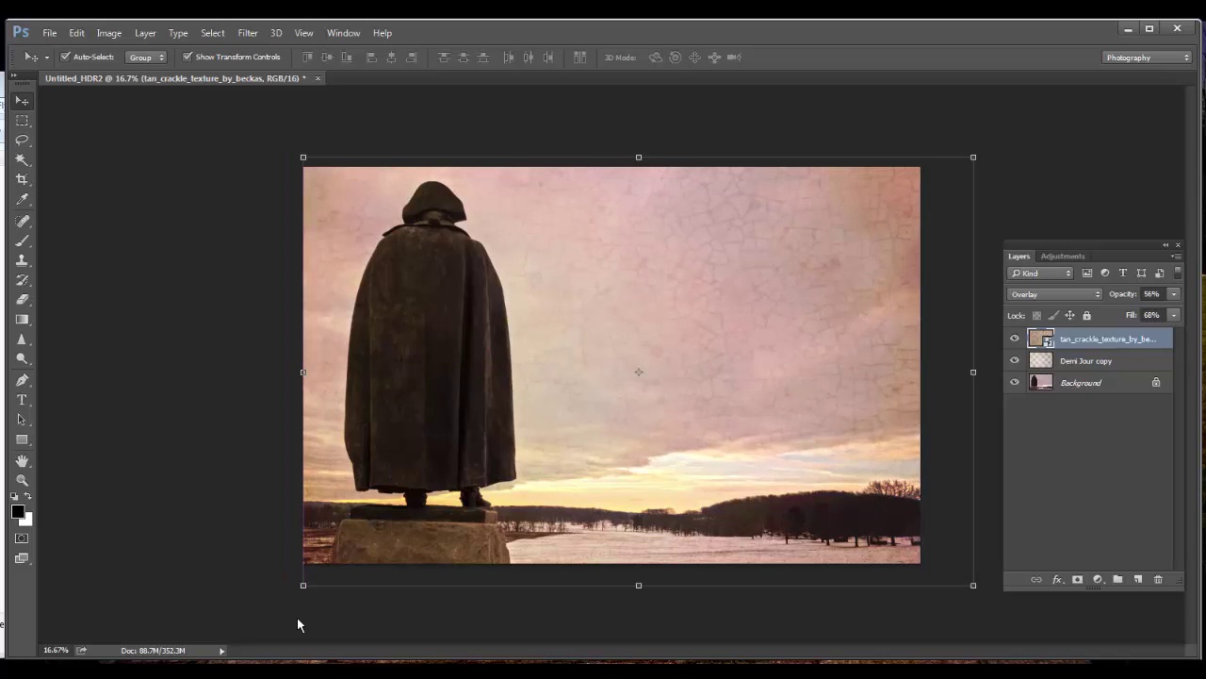
- Find PDPA Artist's Easel Texture 300 dpi.jpg in the texture folder, place it in the photo, and move it over the upper-left corner
key(alt+Tab)
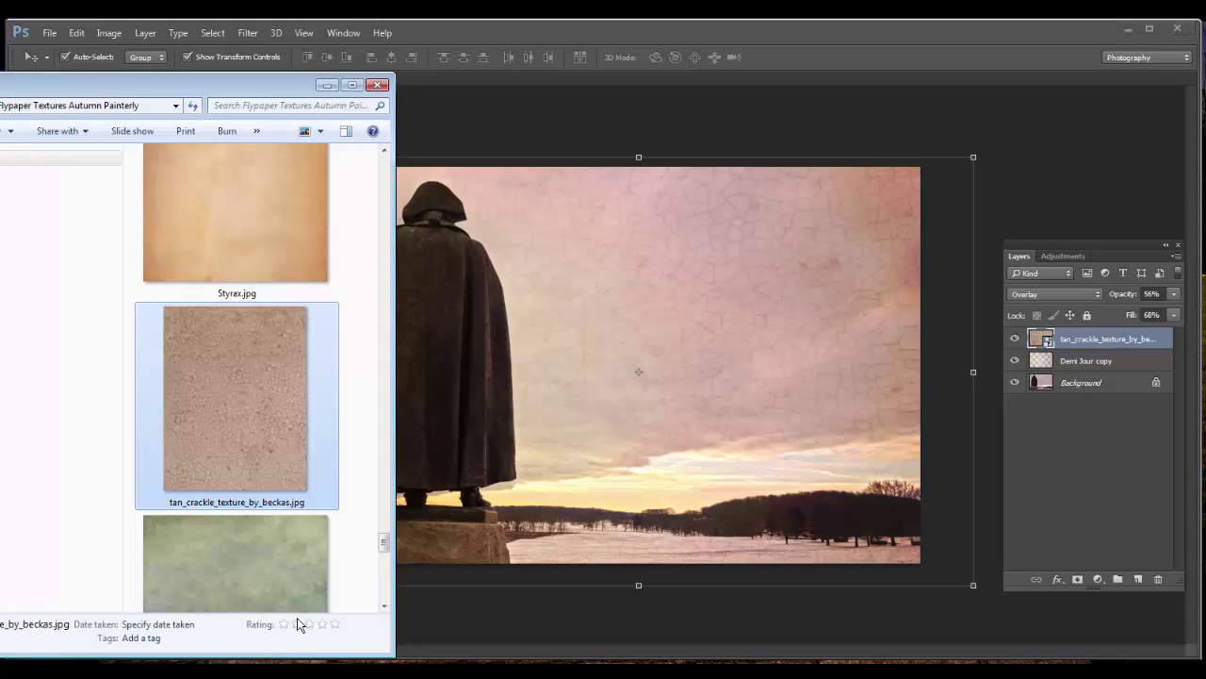
scroll(298, 625, up, 10)
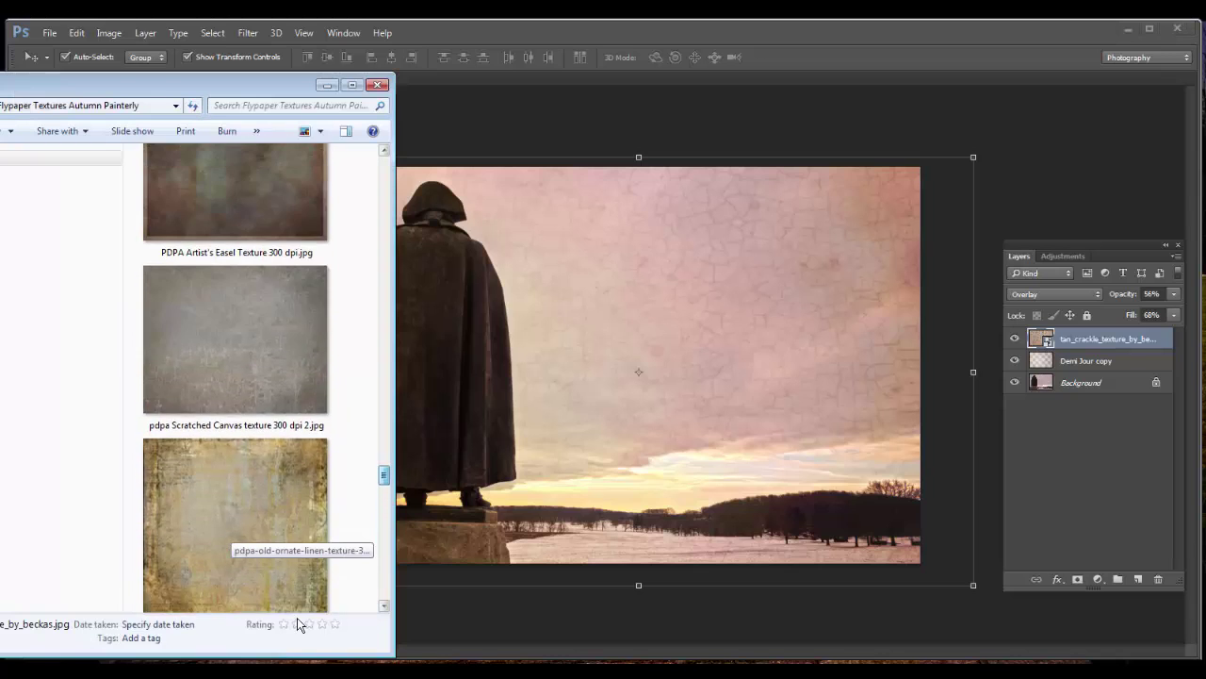
scroll(298, 625, up, 2)
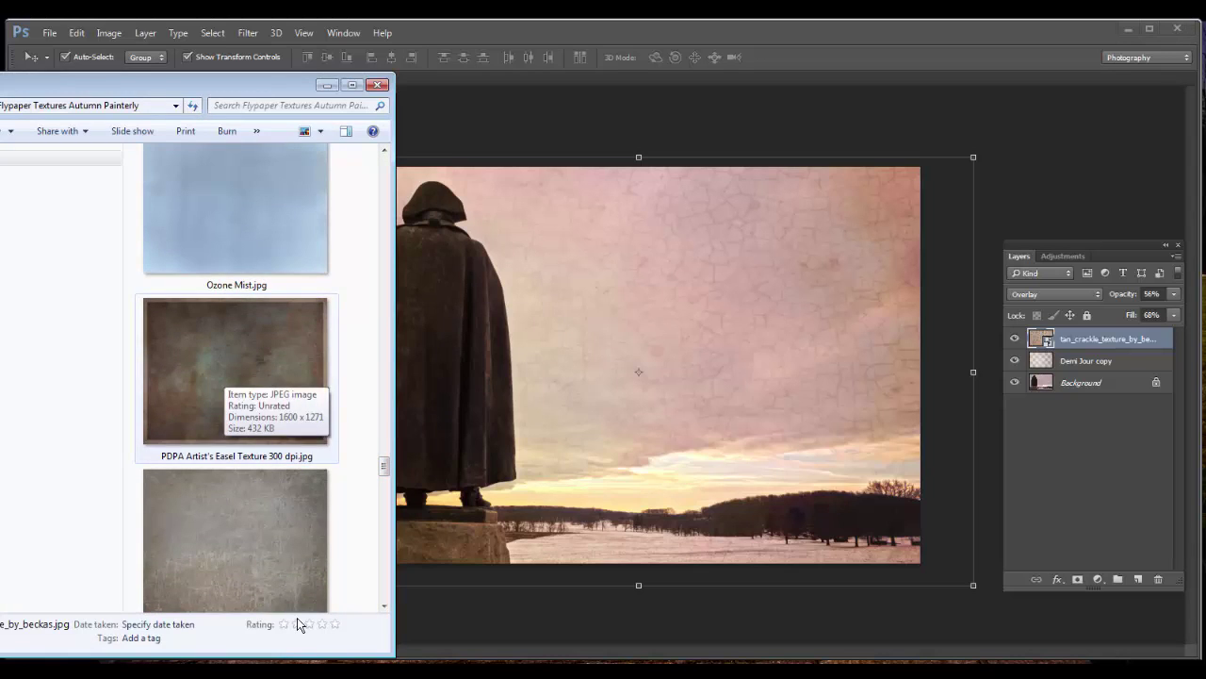
key(alt+Tab)
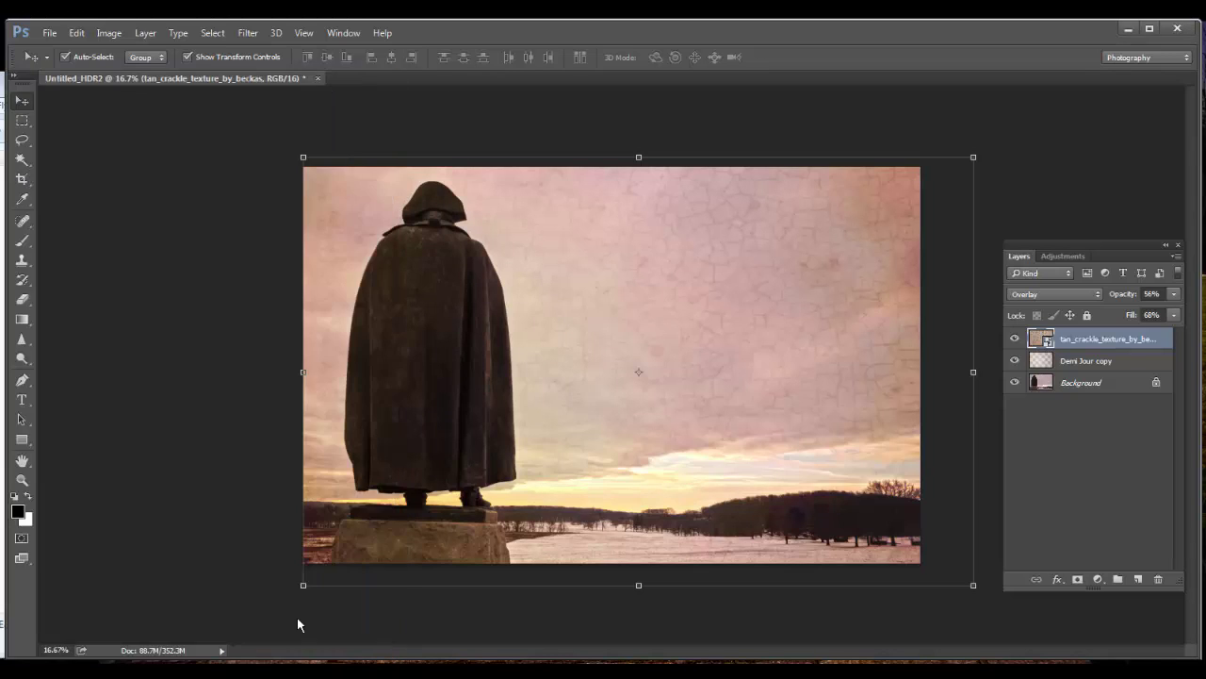
drag(492, 331, 388, 306)
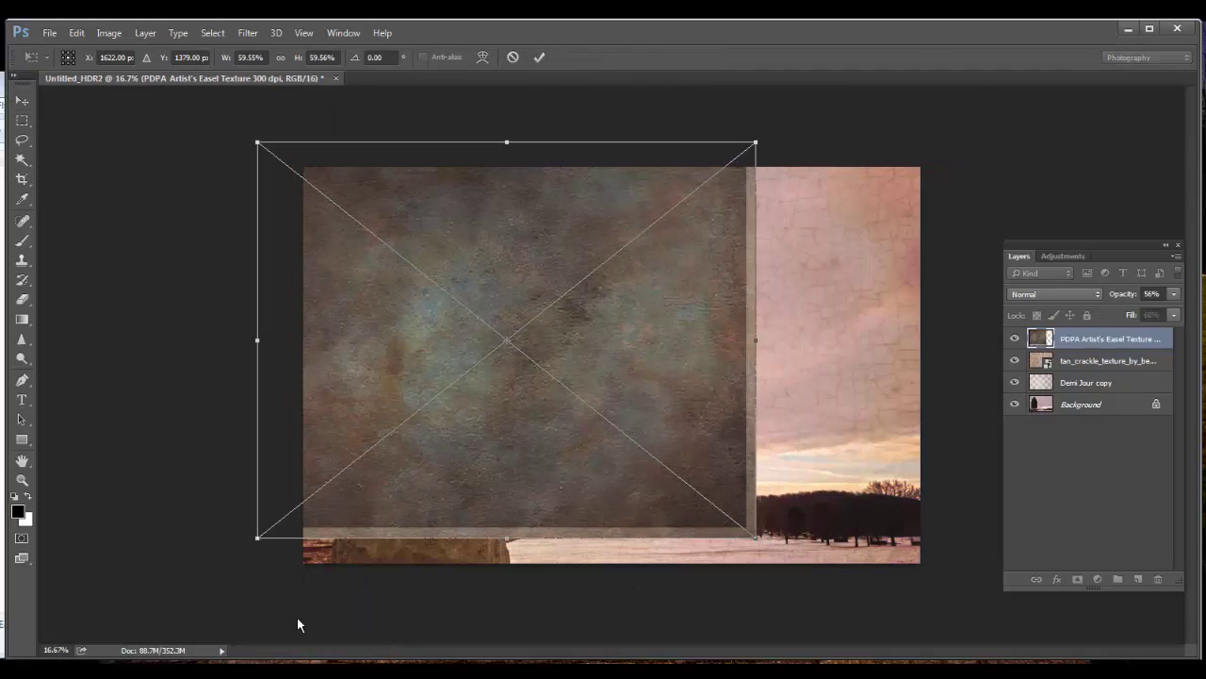
- Stretch the Artist's Easel texture over the whole photo, commit the placement, and set its blend mode to Overlay
mouse_move(756, 538)
mouse_down()
mouse_move(991, 606)
mouse_move(961, 603)
mouse_up()
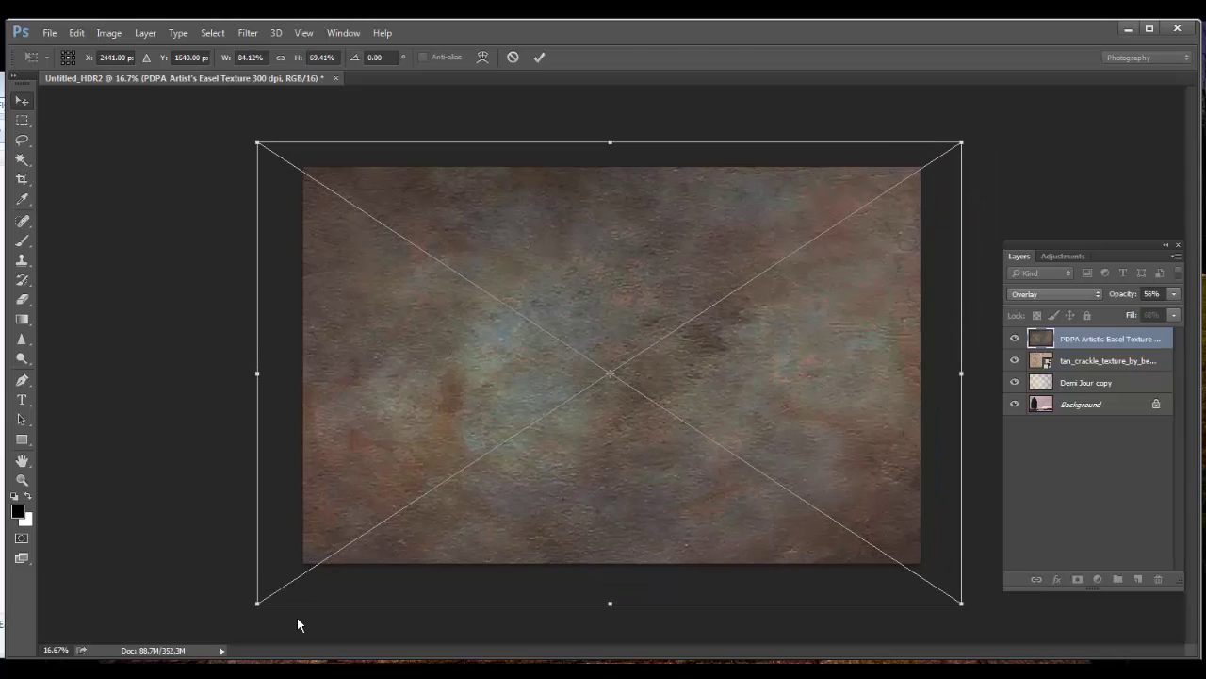
key(Return)
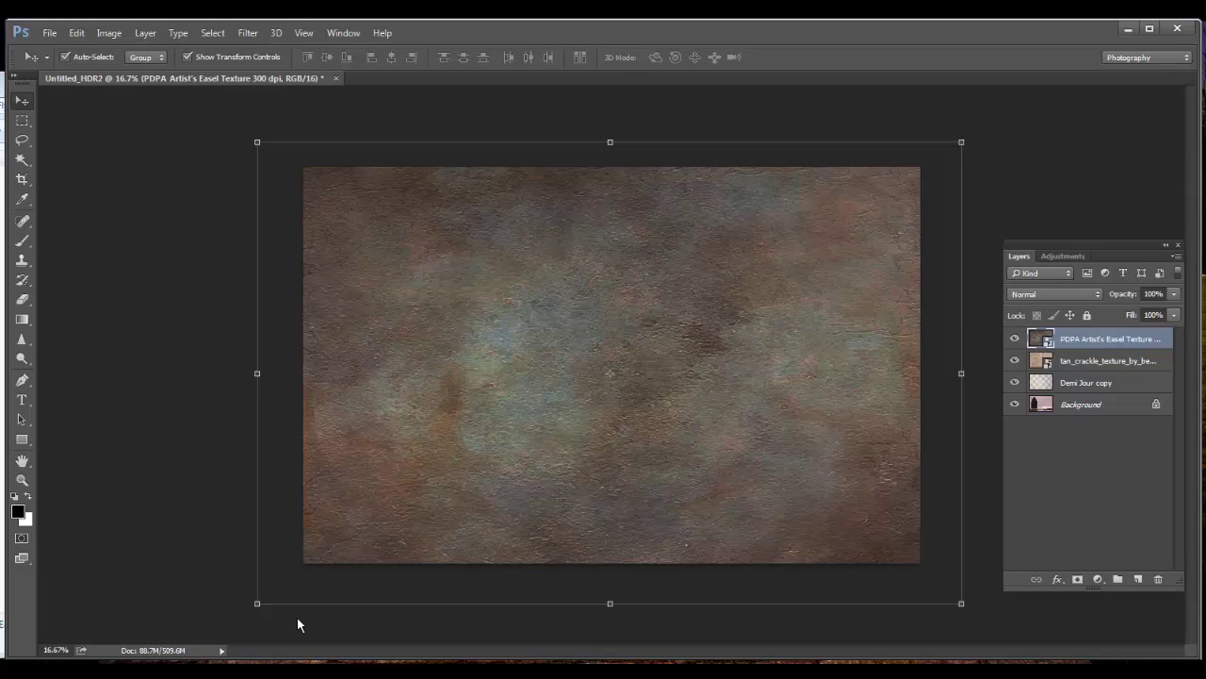
click(1055, 294)
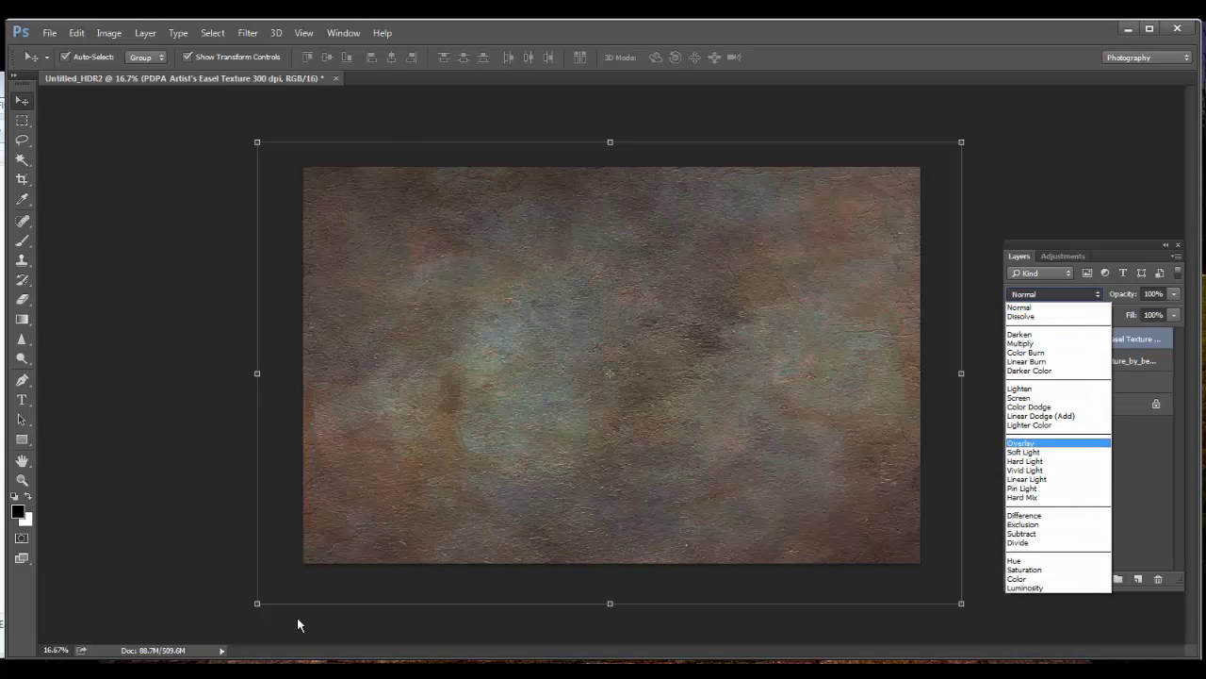
click(1037, 443)
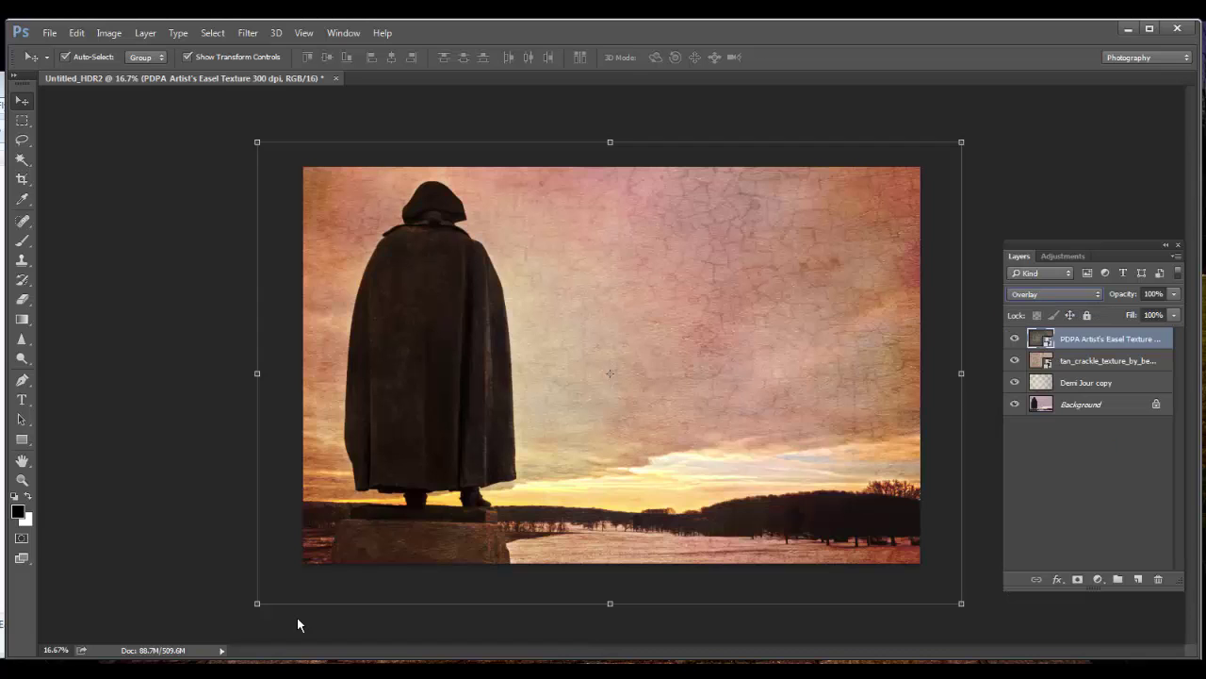
- Toggle the crackle texture layer's visibility to compare the effect, and delete that layer
click(1015, 361)
click(1015, 361)
click(1015, 361)
mouse_move(1107, 361)
mouse_down()
mouse_move(1111, 571)
mouse_move(1158, 580)
mouse_up()
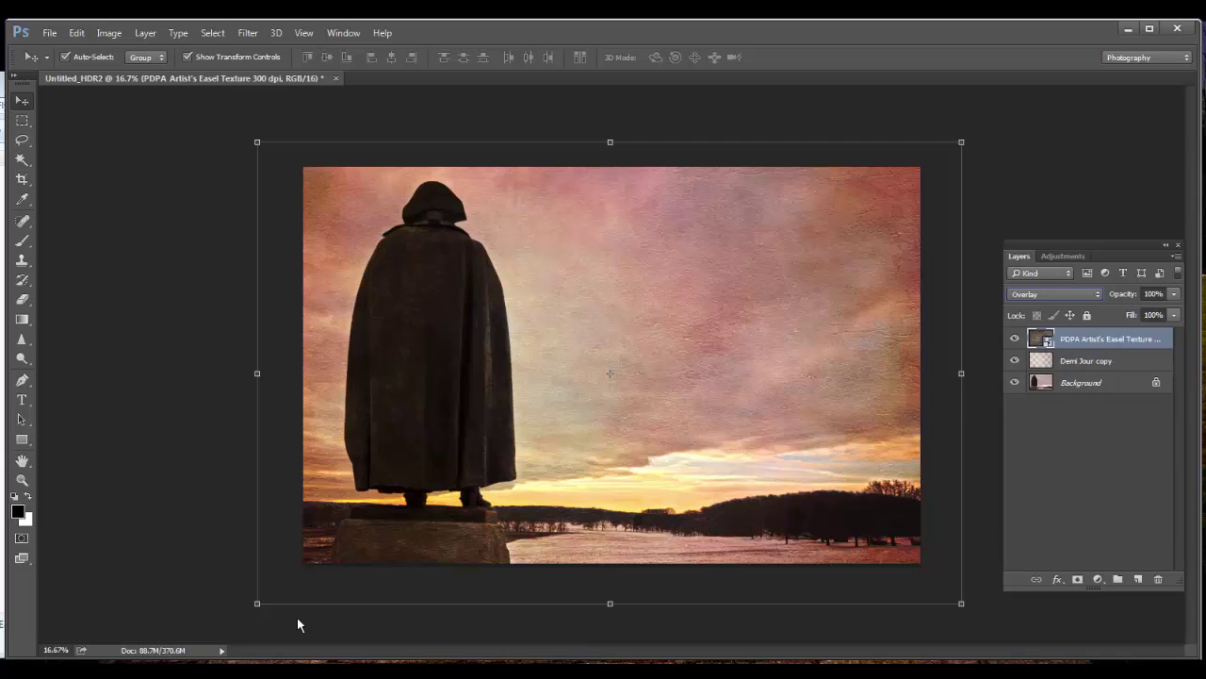
- Find Ancient Stucco.jpg in the texture folder, place it in the photo, and move it over the upper-left corner
key(alt+Tab)
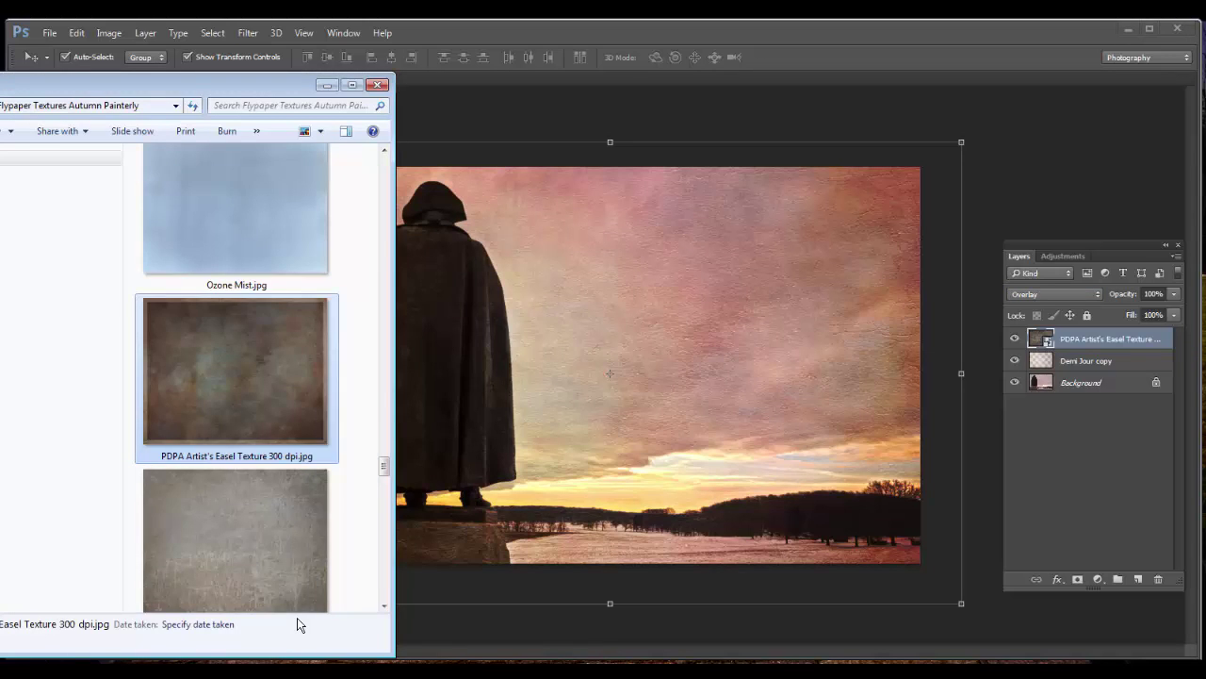
scroll(296, 624, up, 15)
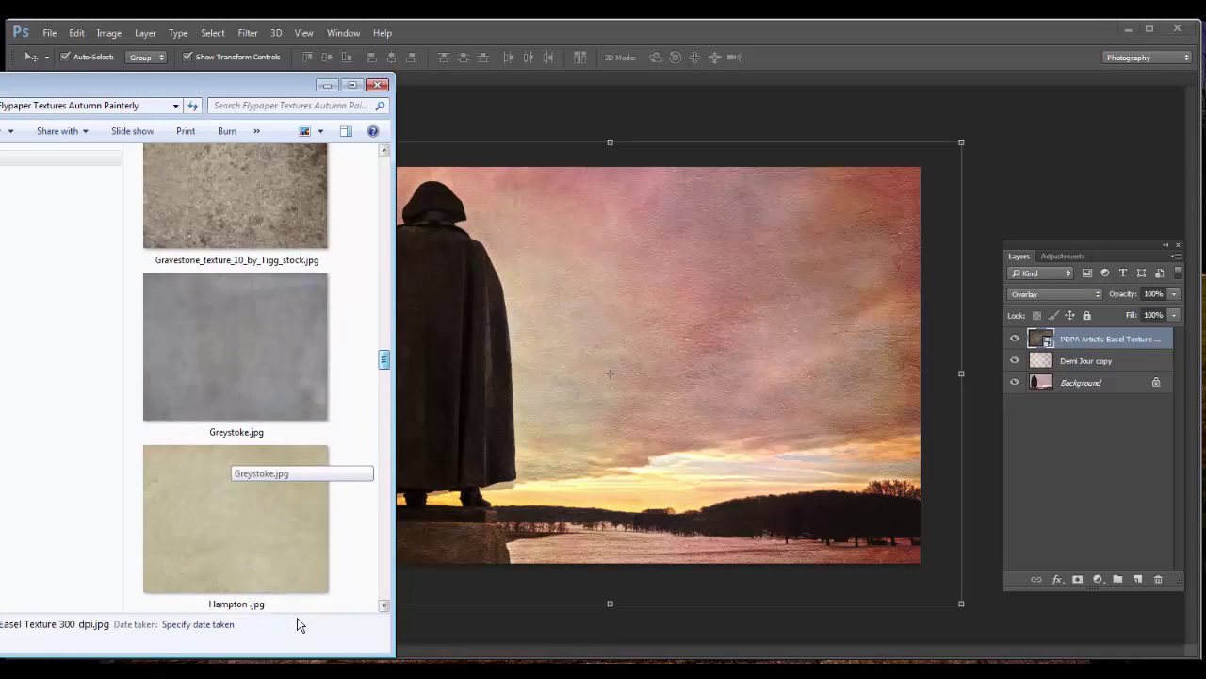
scroll(297, 624, up, 15)
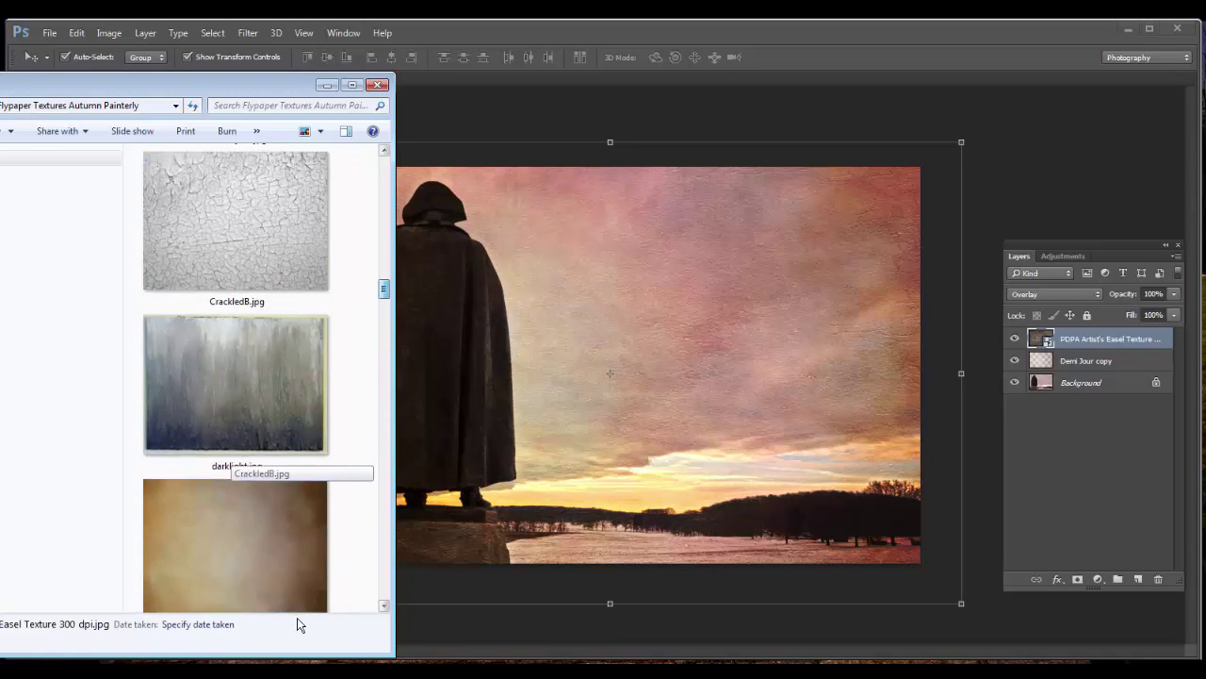
scroll(296, 624, up, 15)
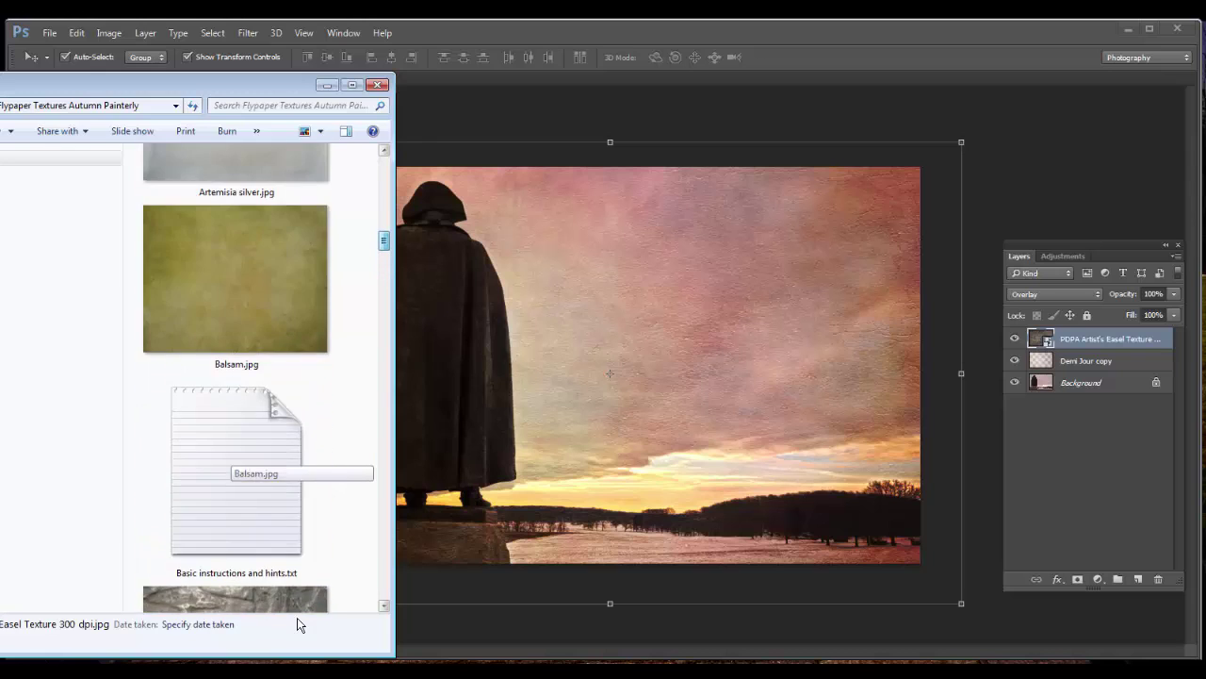
drag(384, 222, 384, 200)
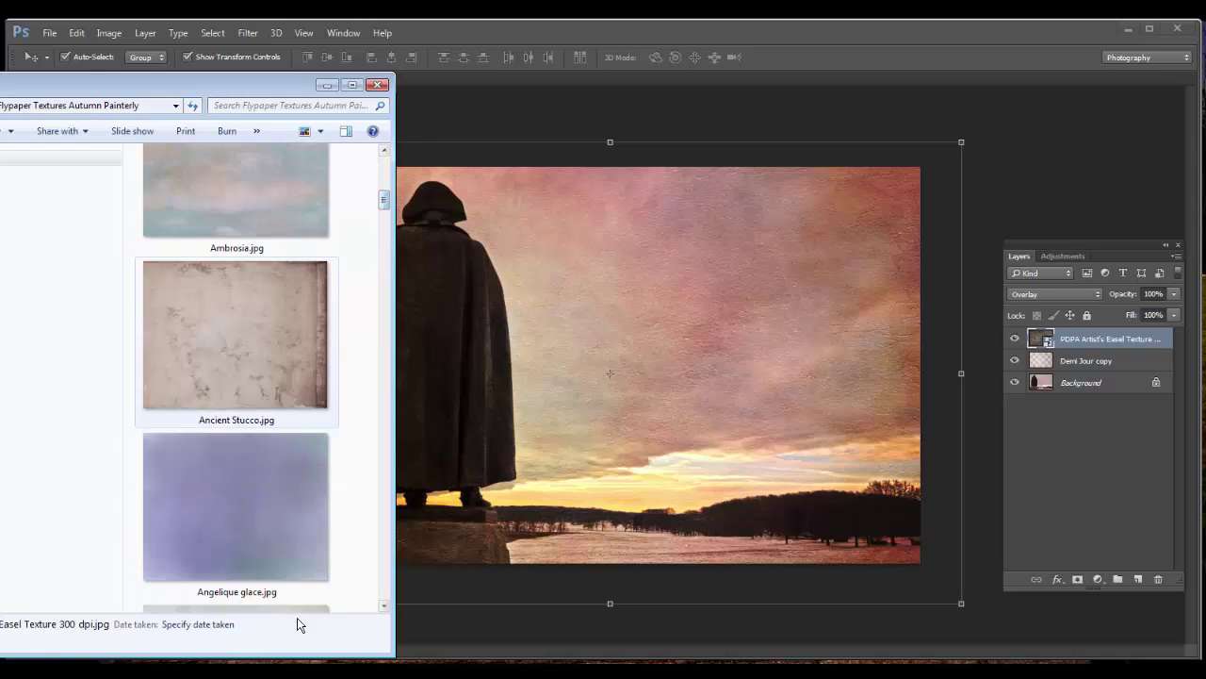
drag(273, 349, 610, 373)
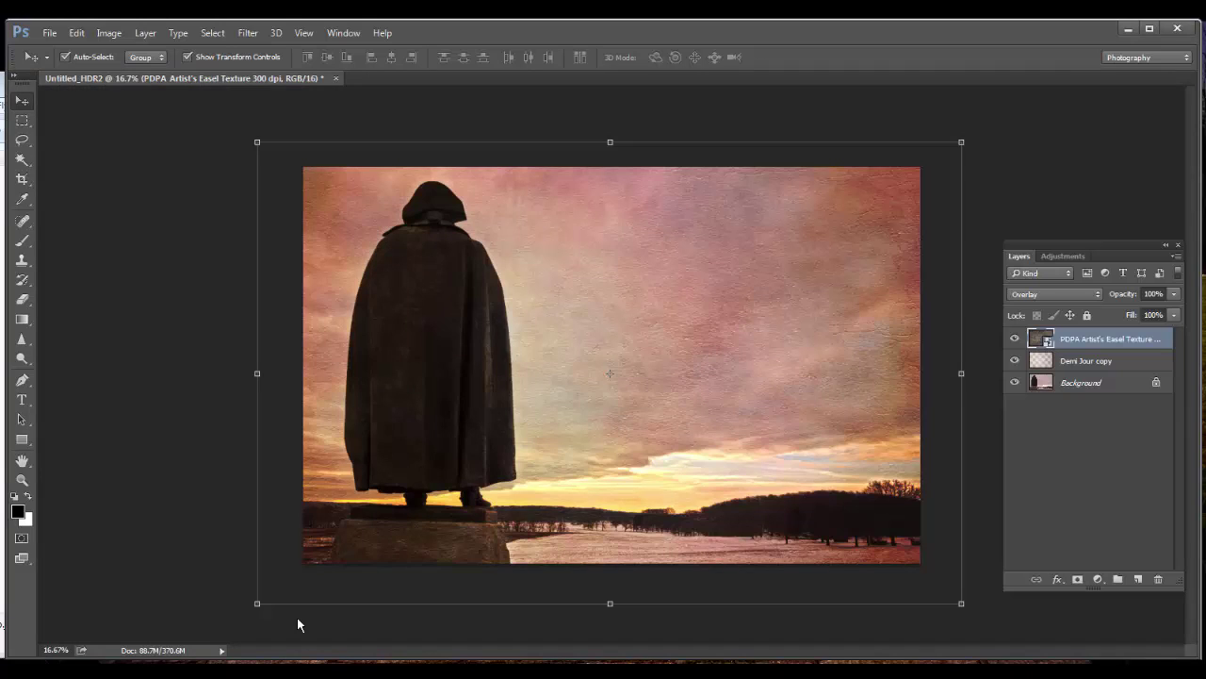
drag(456, 375, 358, 368)
key(shift+alt+o)
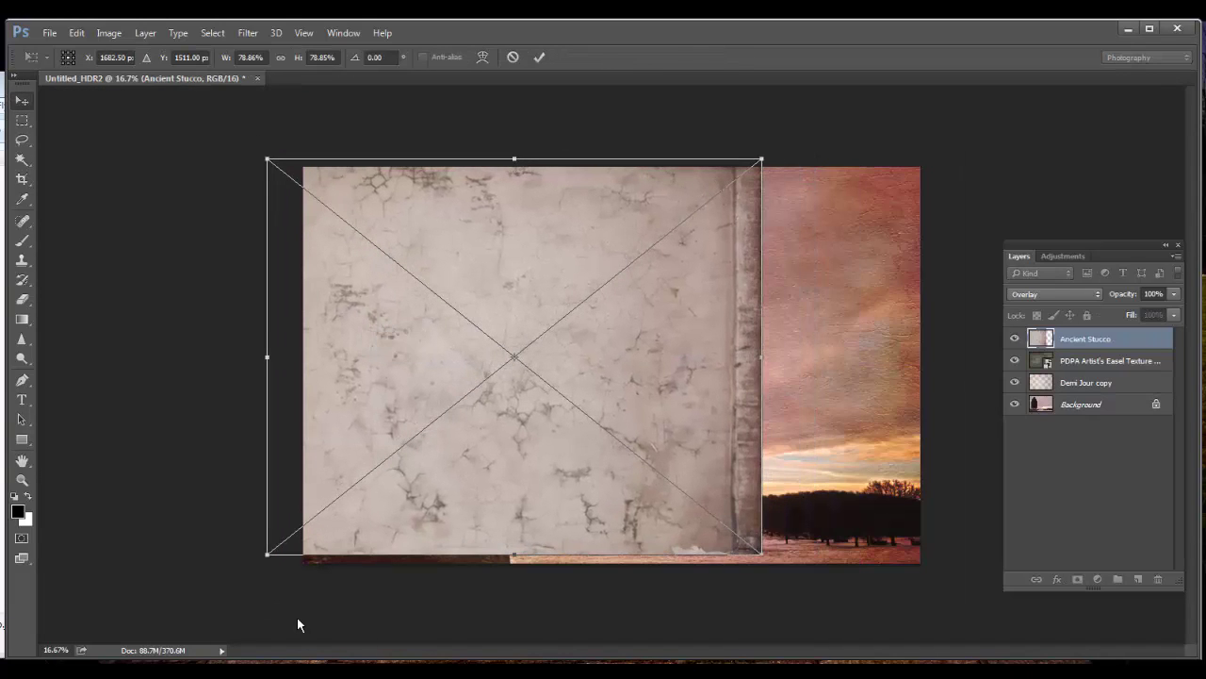
- Stretch the Ancient Stucco texture until it covers the whole photo, and commit the transform
key(Return)
key(ctrl+t)
drag(761, 554, 973, 594)
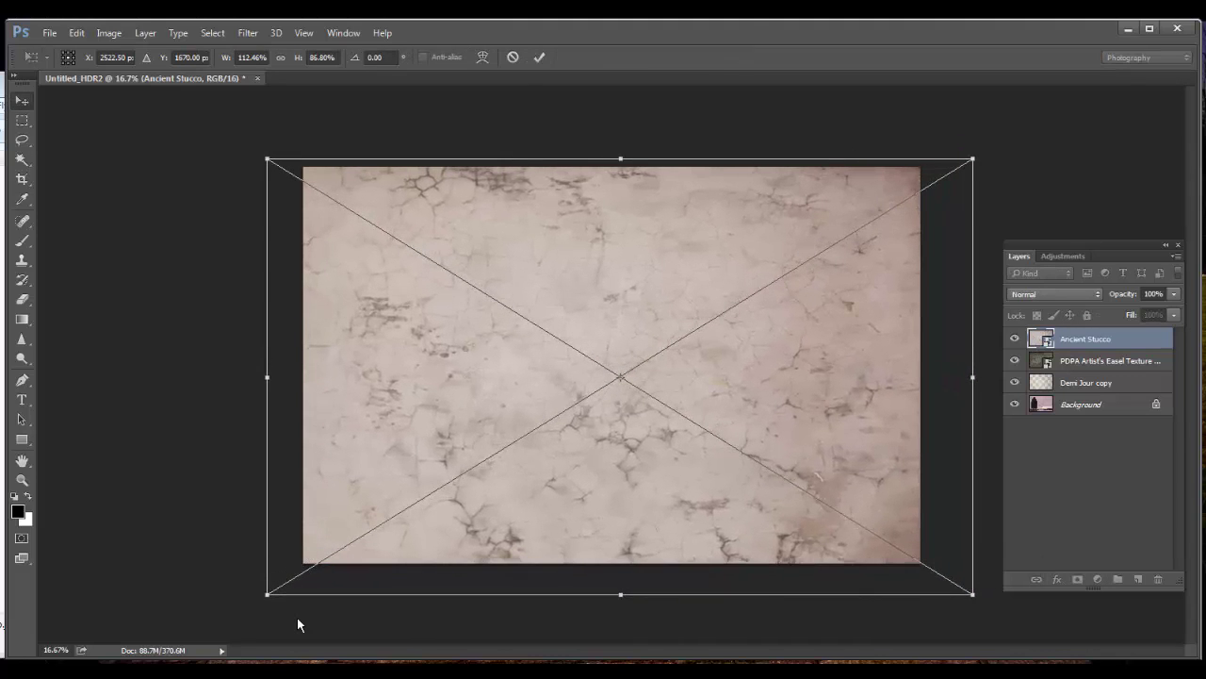
key(Return)
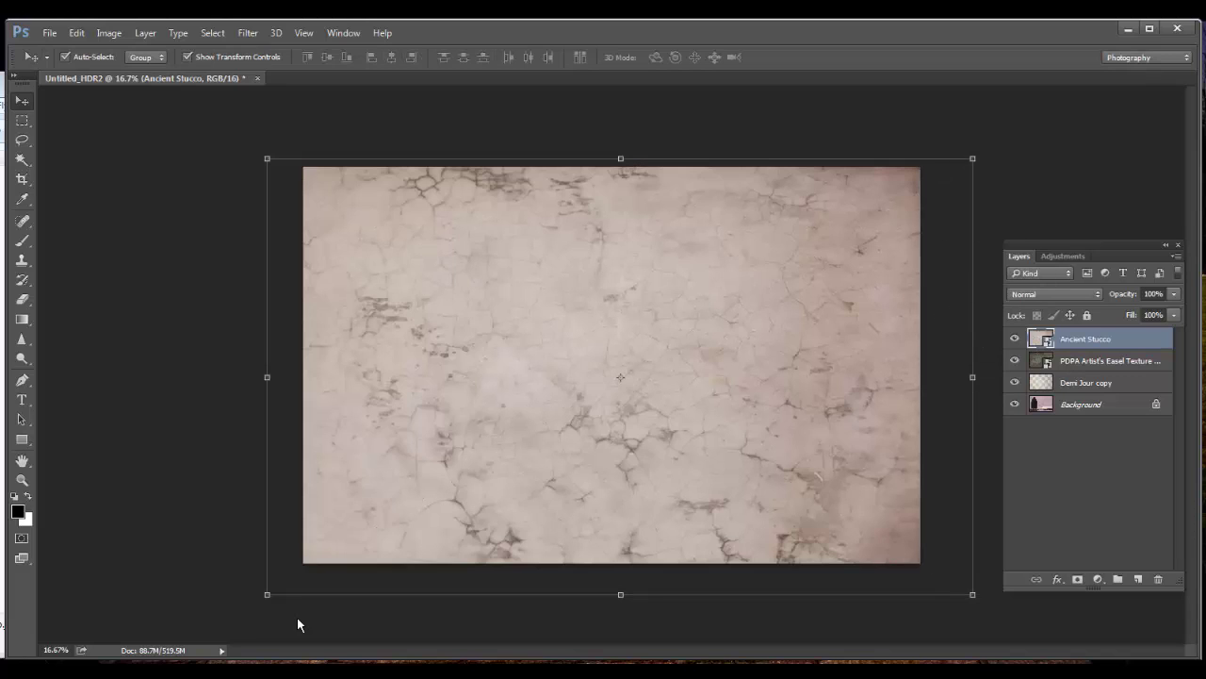
- Try the Vivid Light and Overlay blend modes on the Ancient Stucco layer
click(1055, 294)
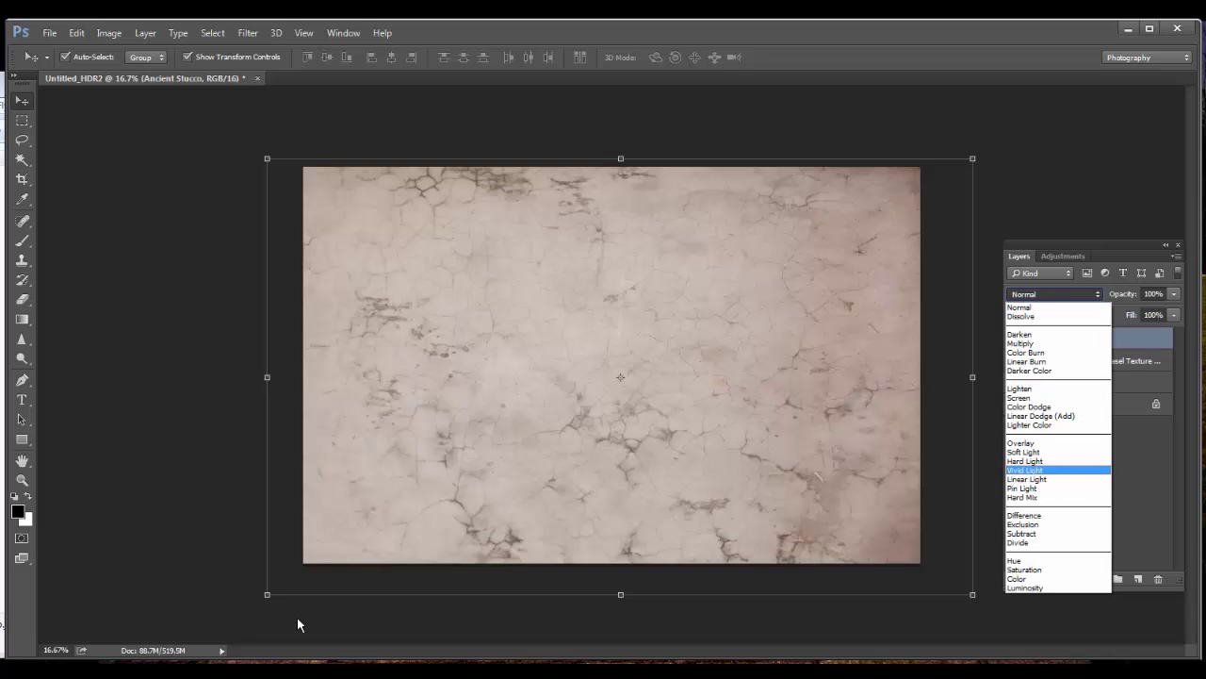
key(Down)
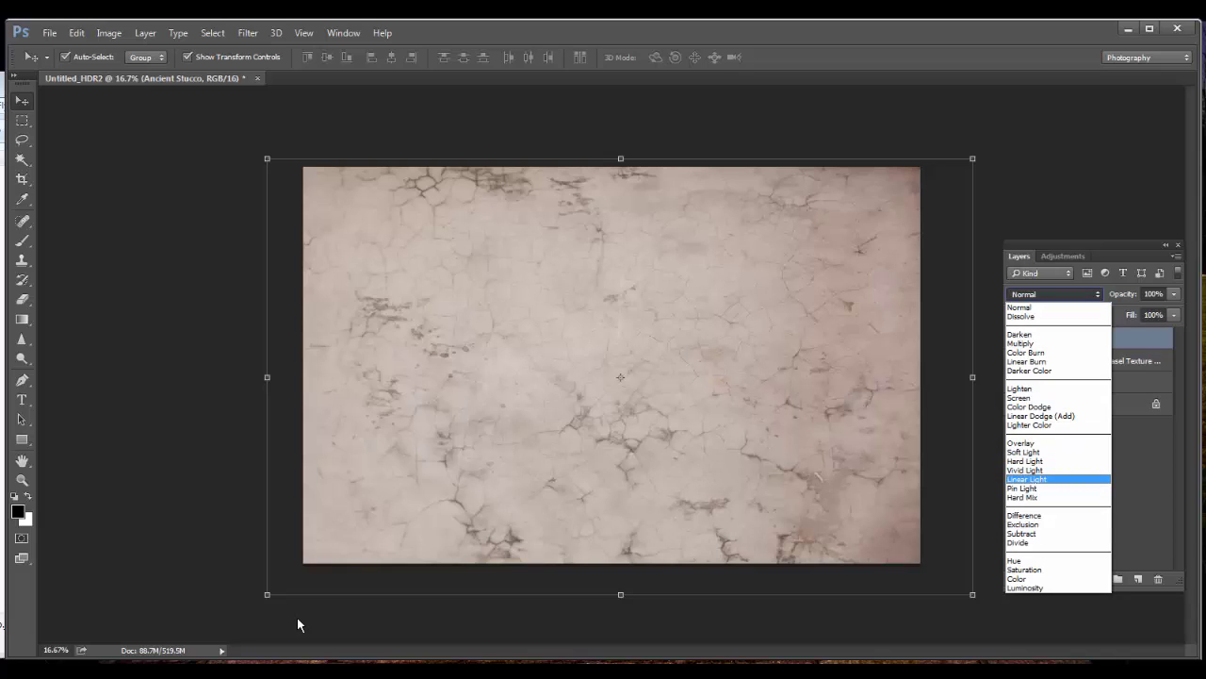
key(Up)
key(Return)
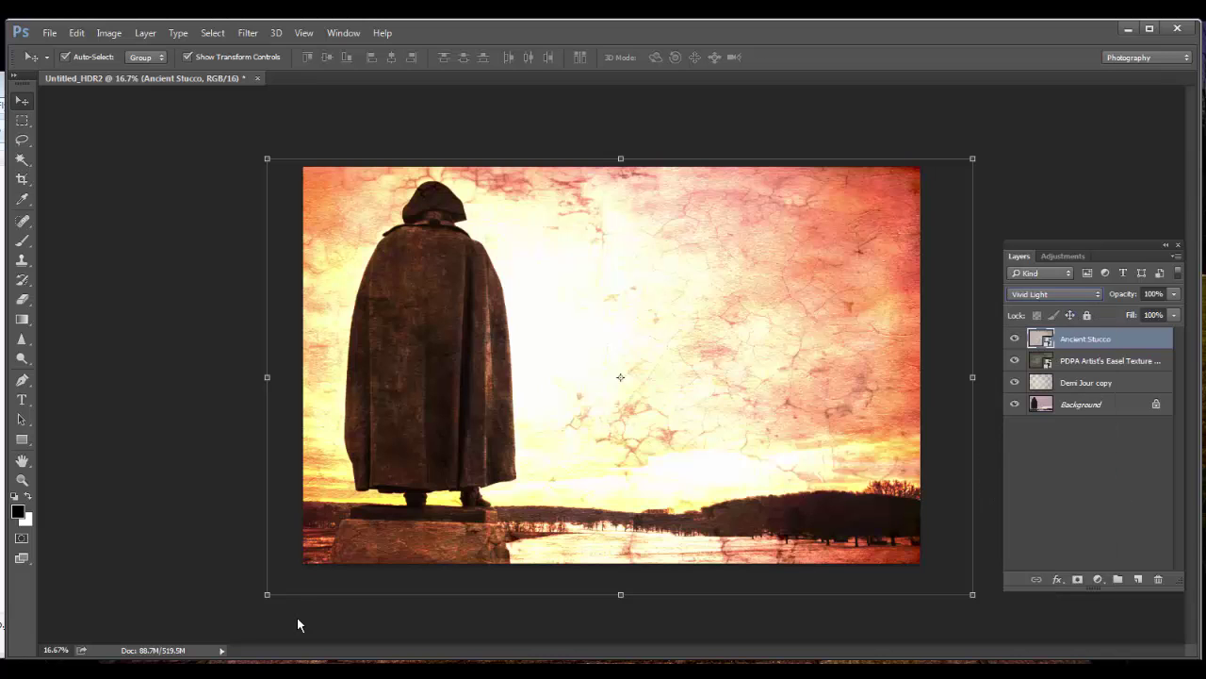
key(alt+Down)
key(Down)
key(Return)
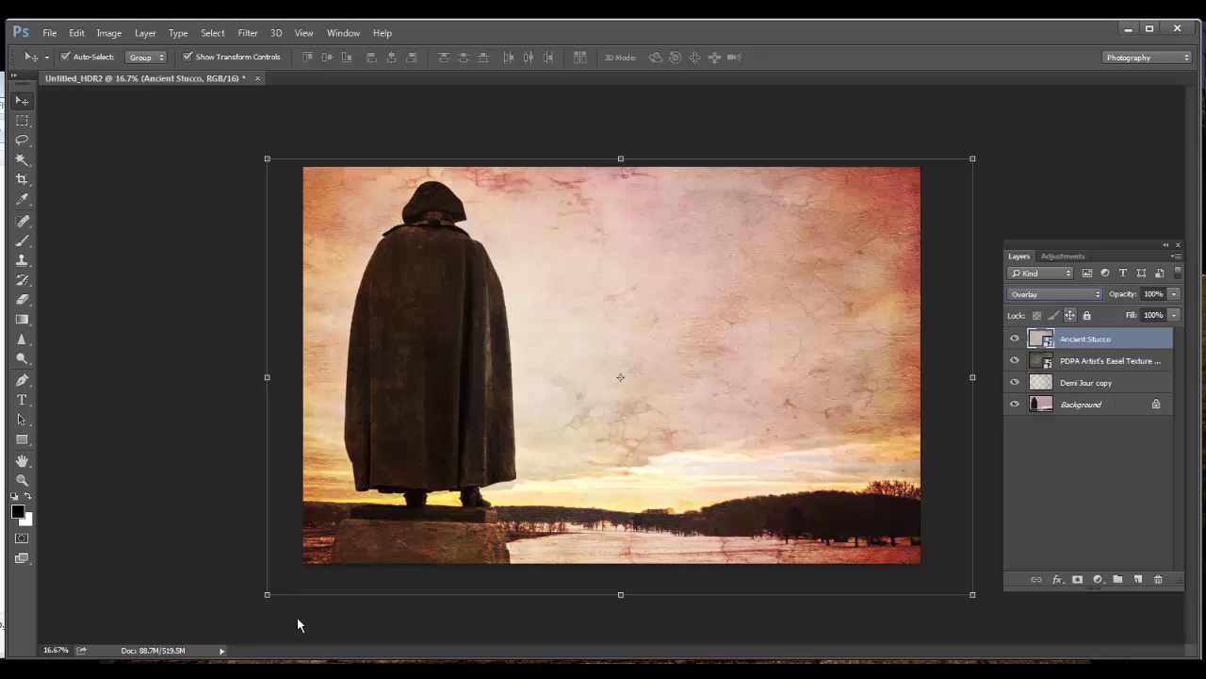
- Set the Ancient Stucco layer's blend mode to Vivid Light
key(alt+Down)
key(Down)
key(Down)
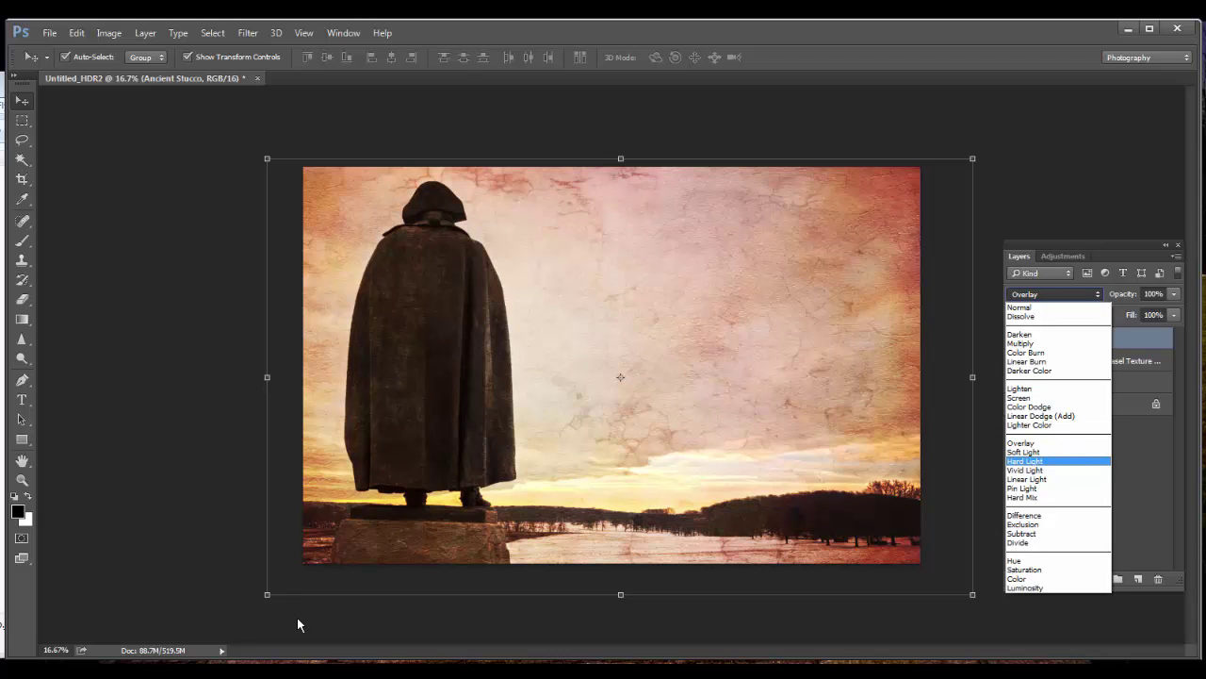
key(Up)
key(Down)
key(Down)
key(Return)
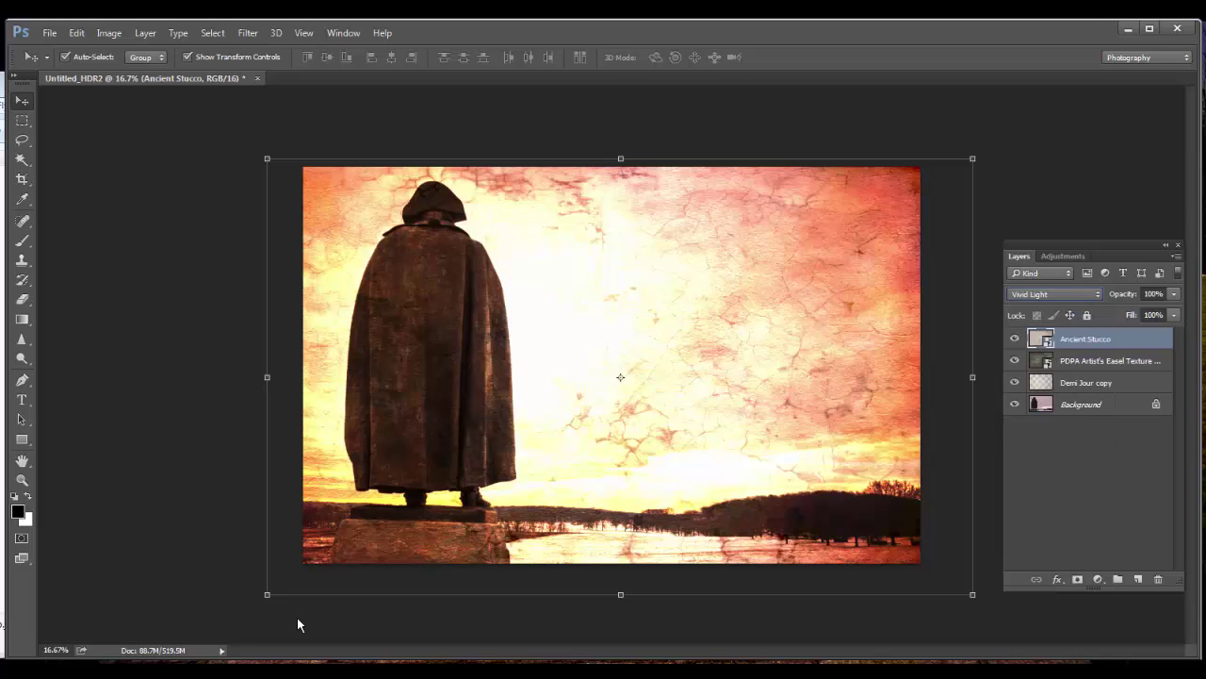
- Reduce the Ancient Stucco layer's opacity to 65%
key(Tab)
key(Tab)
key(shift+Tab)
key(Down)
key(Down)
key(Down)
key(Down)
key(Down)
key(Down)
key(Down)
key(Down)
key(Down)
key(Down)
key(Down)
key(Down)
key(Down)
key(Down)
key(Down)
key(Down)
text(65)
key(Return)
key(Tab)
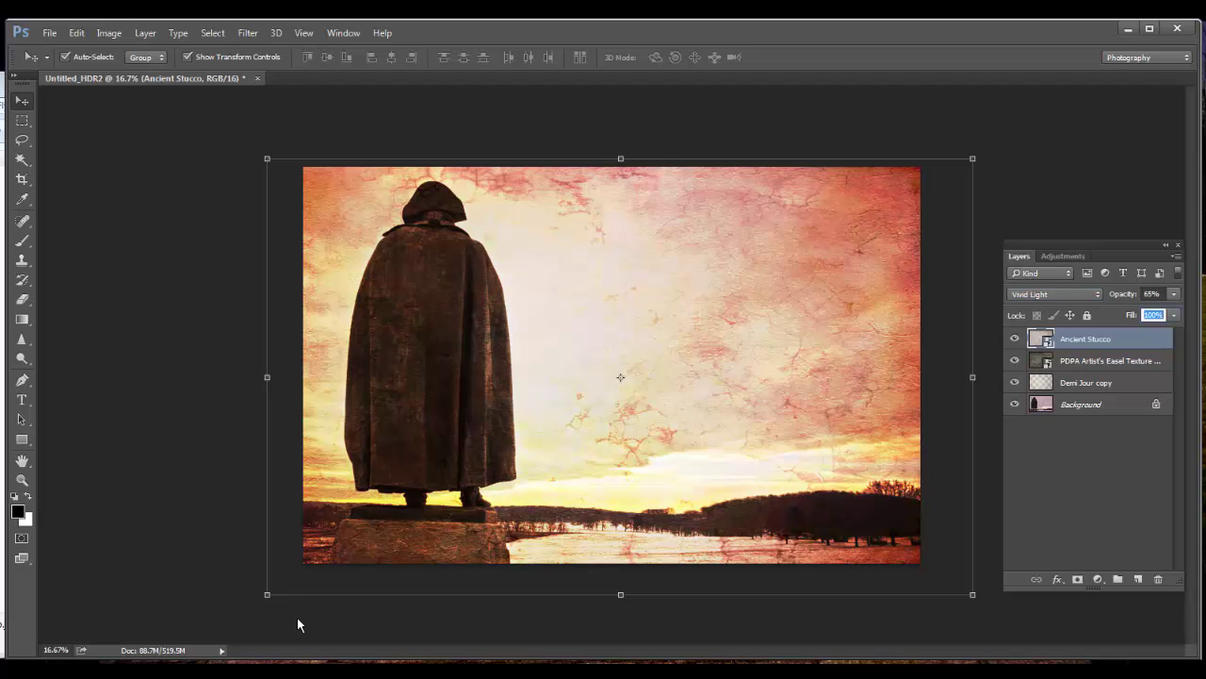
- Set the Ancient Stucco layer's fill to 82% and its opacity to 71%
text(86)
key(Return)
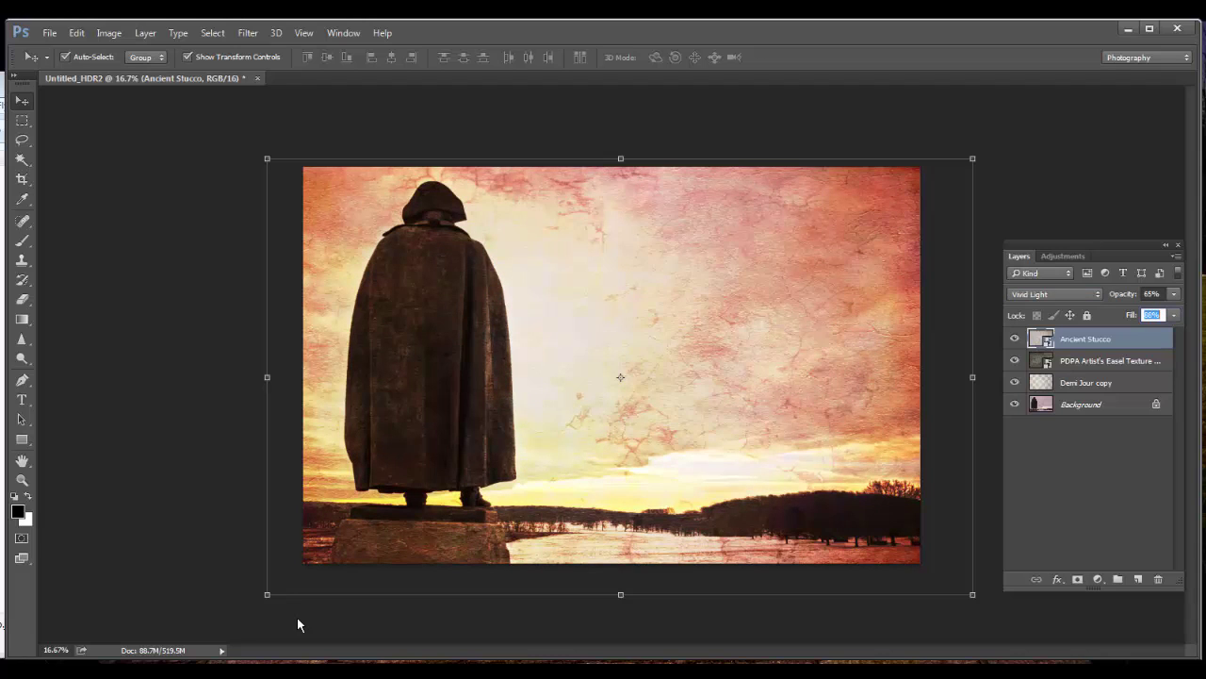
key(Down)
key(Down)
key(Down)
key(Down)
key(shift+Tab)
text(71)
key(Tab)
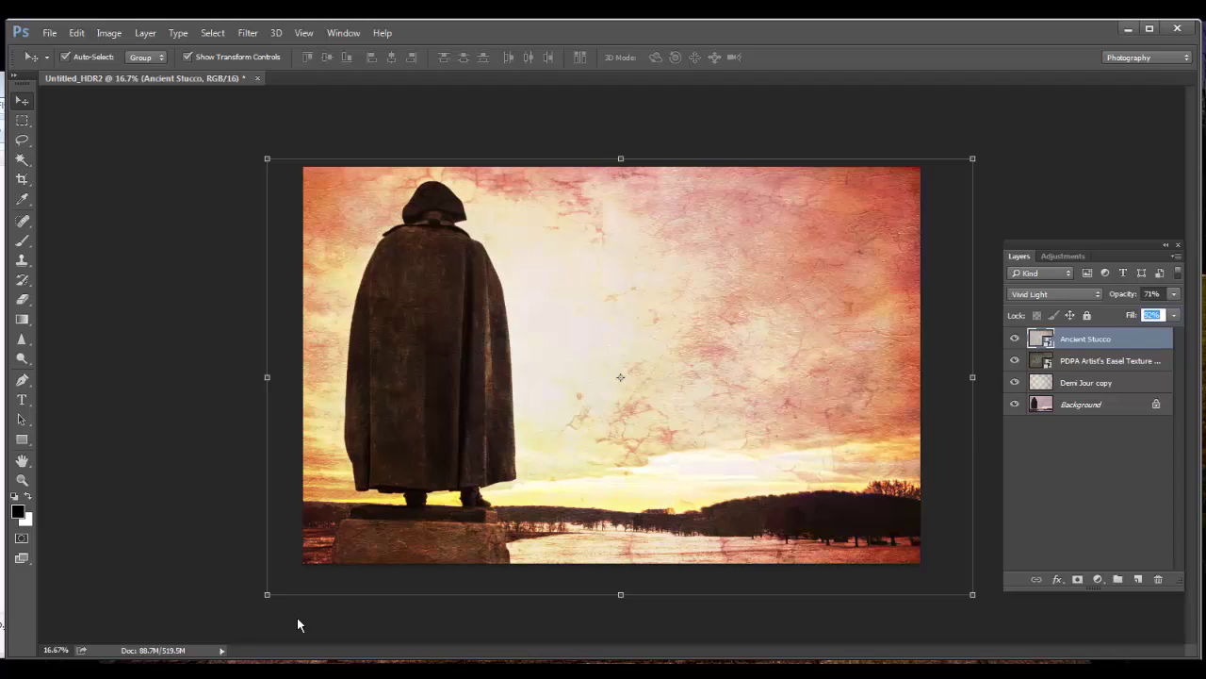
- Try lower fill values on the PDPA Artist's Easel Texture layer and set its fill back to 100%
key(alt+bracketleft)
key(Down)
key(Down)
key(Down)
key(Down)
key(Down)
key(Down)
key(Down)
key(Down)
key(Down)
key(Down)
key(Down)
key(Down)
key(Down)
key(Down)
key(Down)
key(Down)
key(Down)
key(Down)
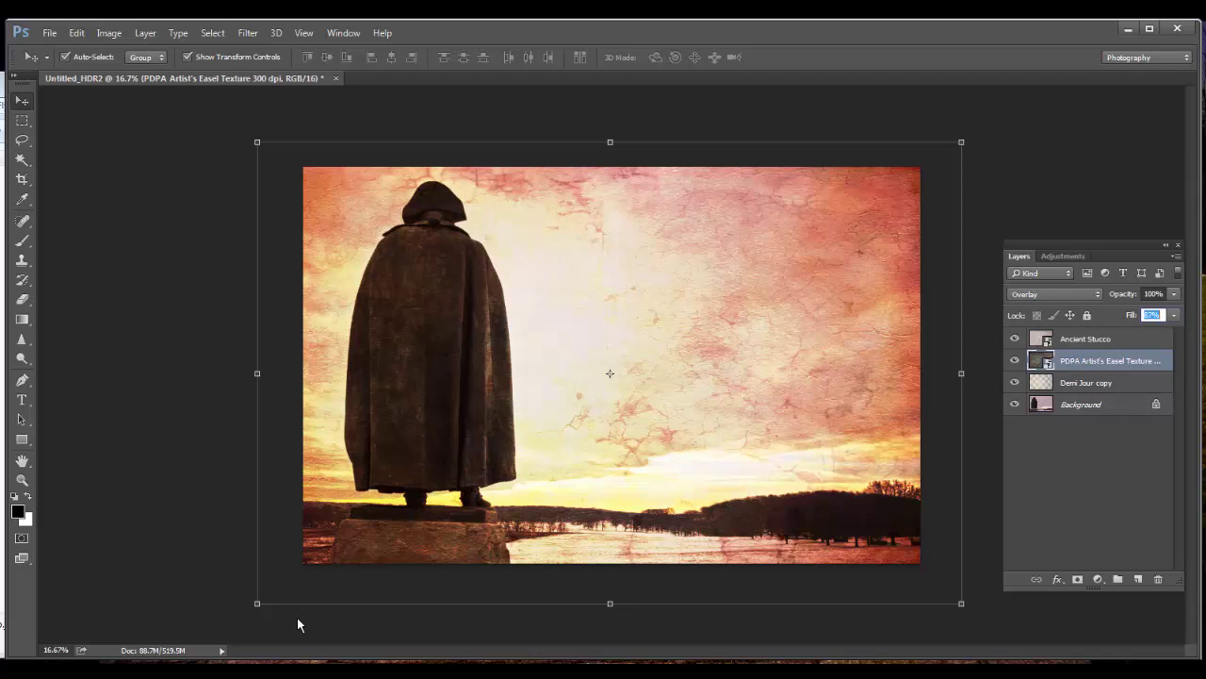
key(Up)
key(Up)
key(Up)
key(Up)
key(Up)
key(Up)
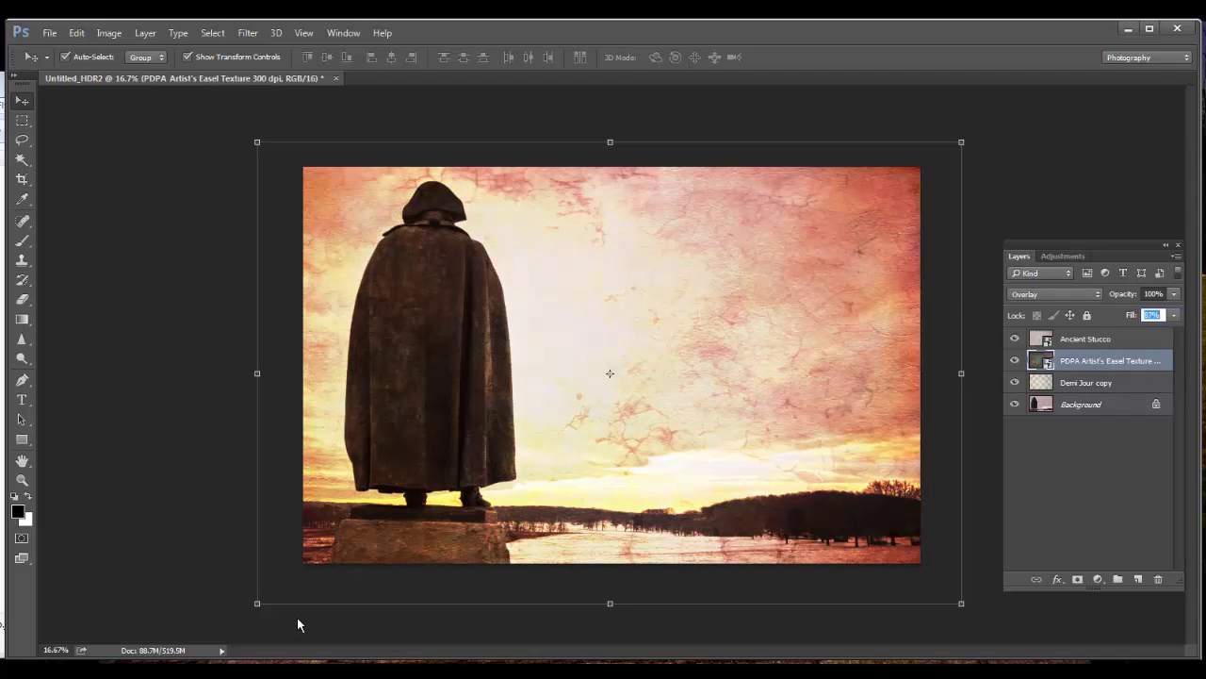
text(100)
key(Return)
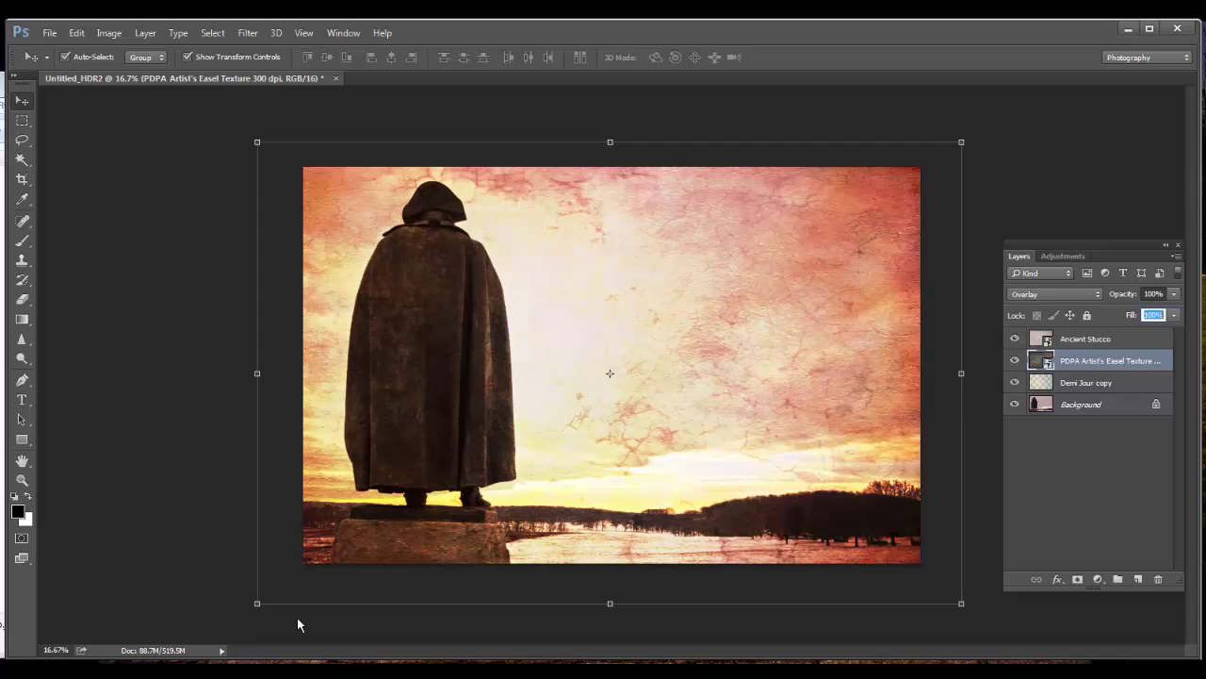
- Lower the Demi Jour copy layer's fill and set its opacity to 54%
key(alt+bracketleft)
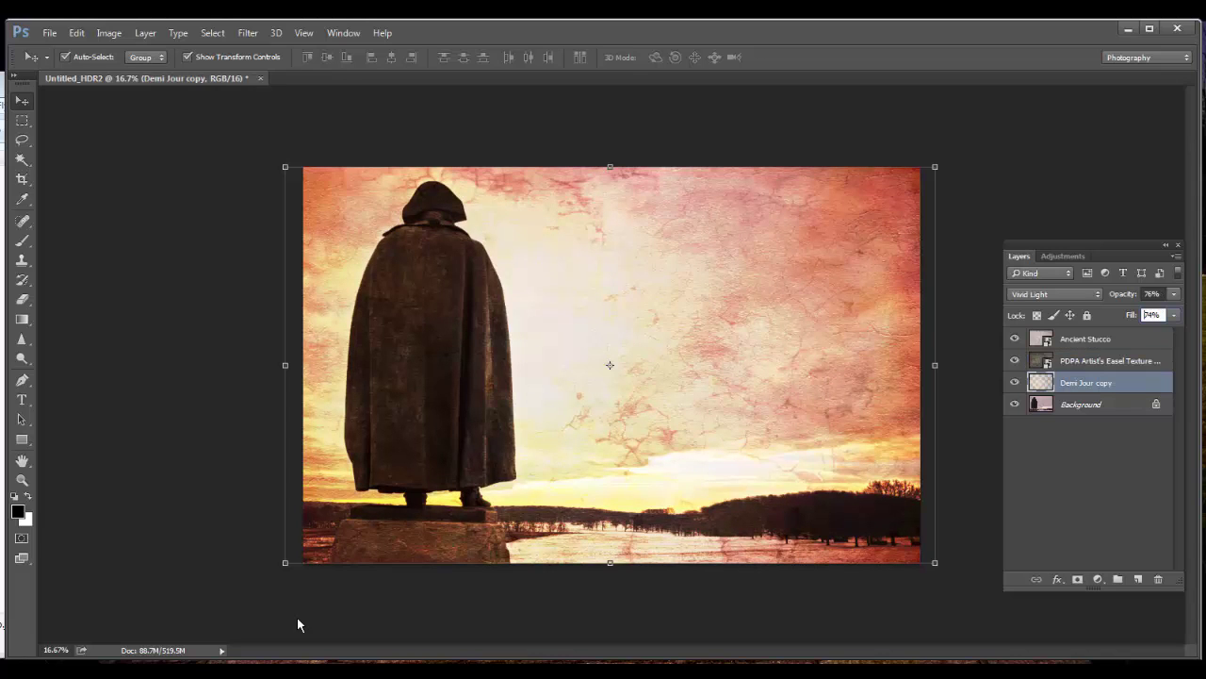
key(shift+Down)
key(shift+Down)
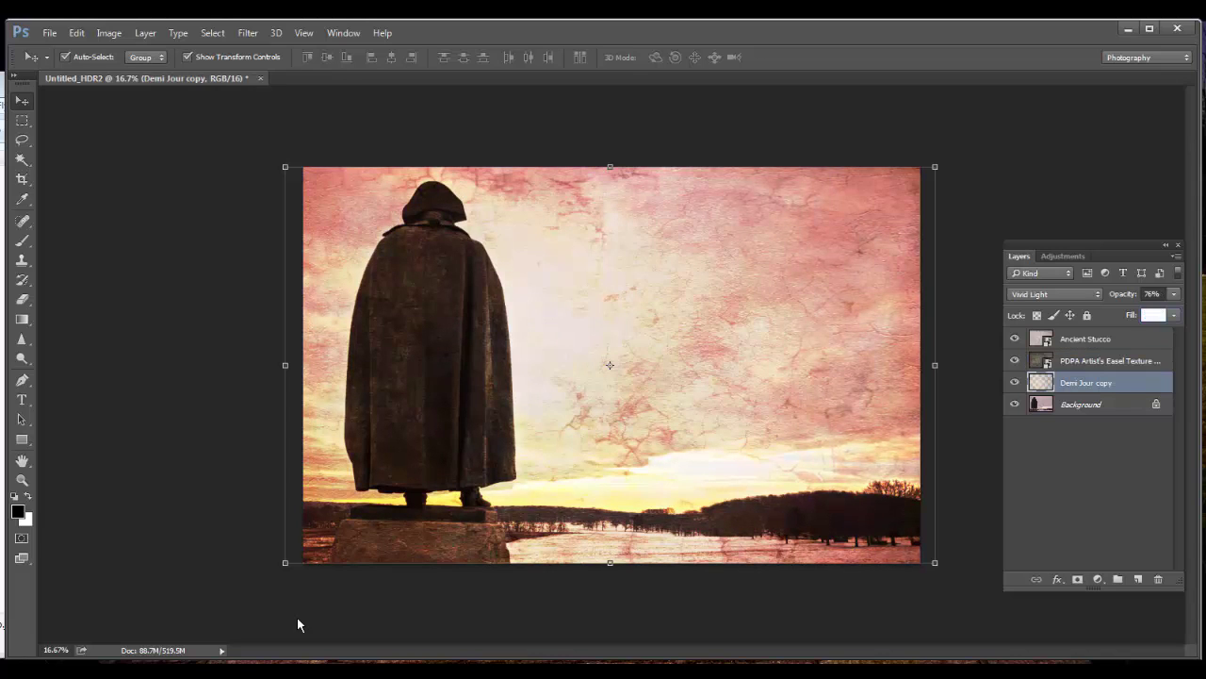
key(shift+Up)
key(shift+Tab)
text(54)
key(Tab)
- Raise the Demi Jour copy layer's fill in coarse and fine increments
key(shift+Up)
key(shift+Up)
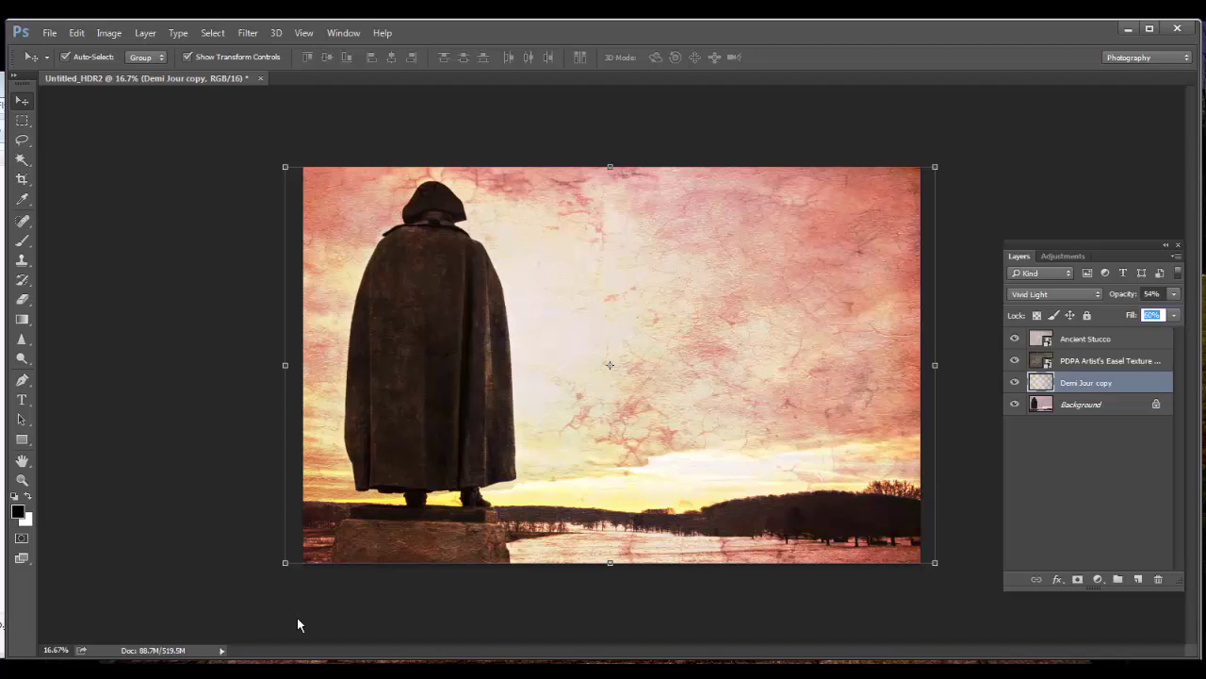
key(Up)
key(Up)
key(Up)
key(Up)
key(Up)
key(Up)
key(Up)
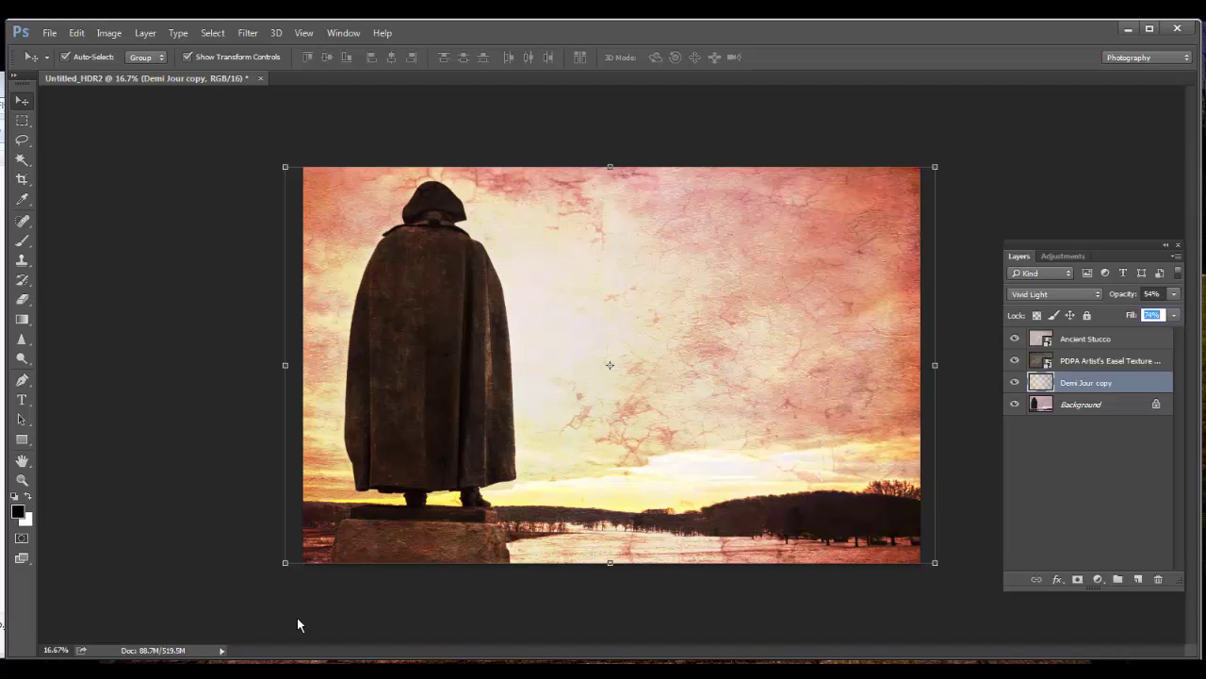
- Flatten the textured image into a single Background layer
click(1086, 340)
click(1176, 257)
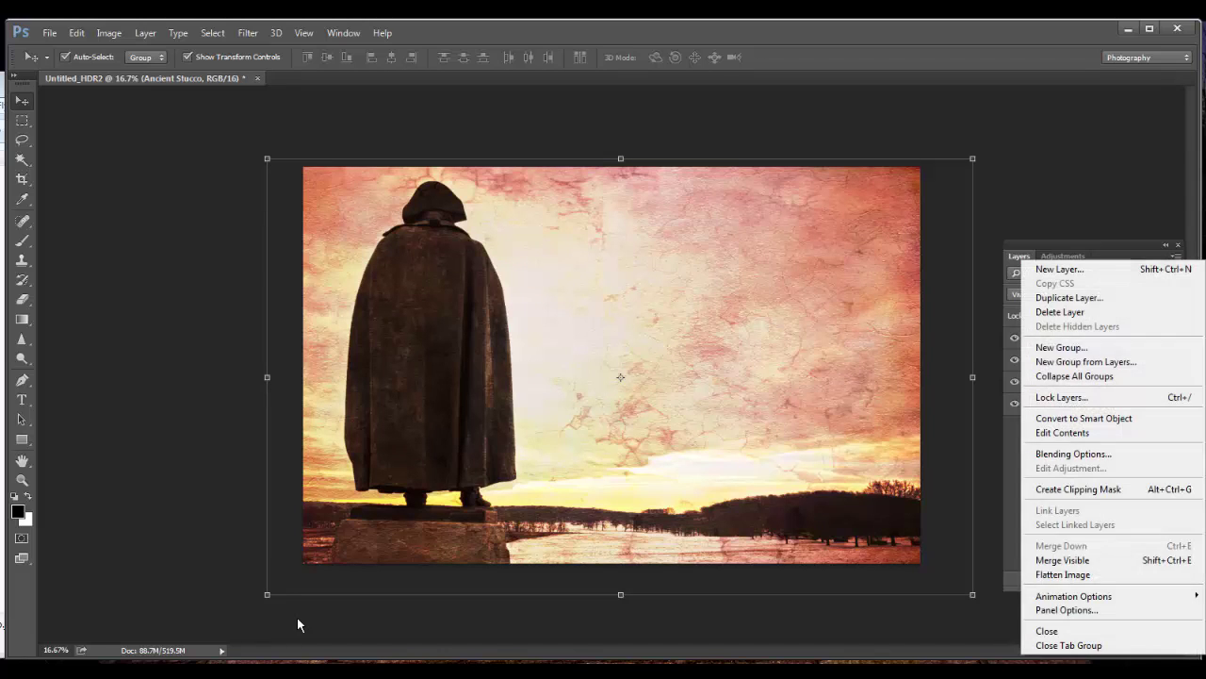
click(1065, 574)
key(Return)
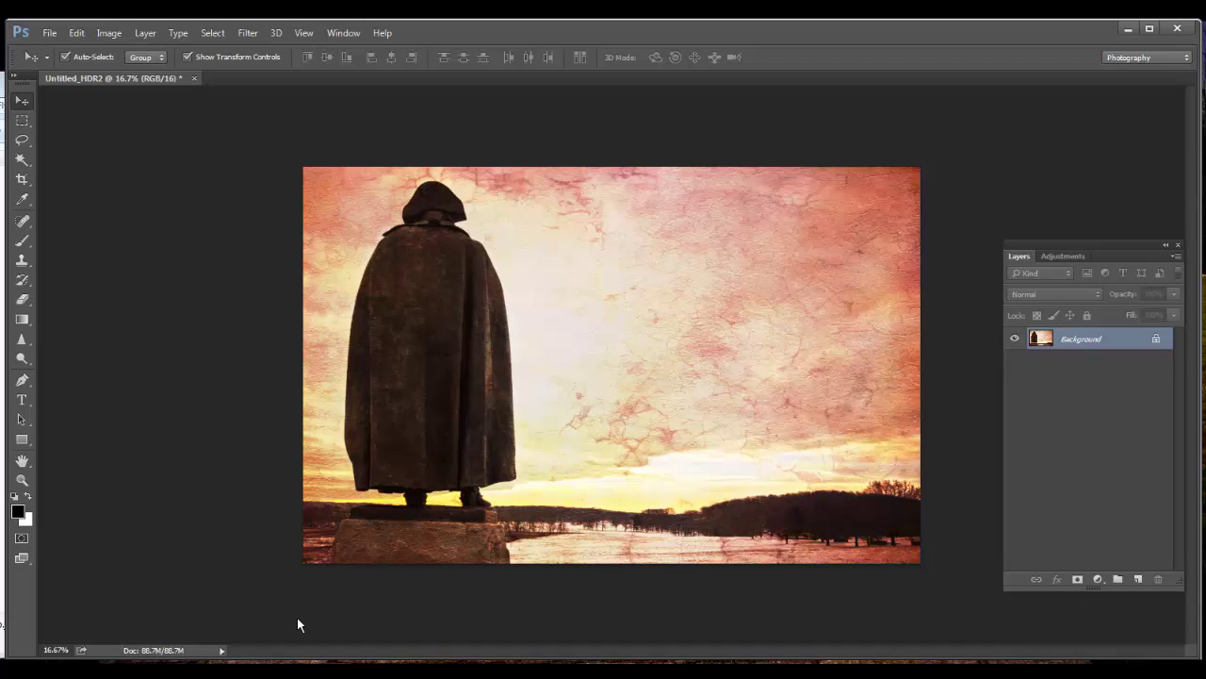
- Duplicate the flattened Background layer and add a layer mask to the copy, ready for painting with the Brush tool
key(ctrl+j)
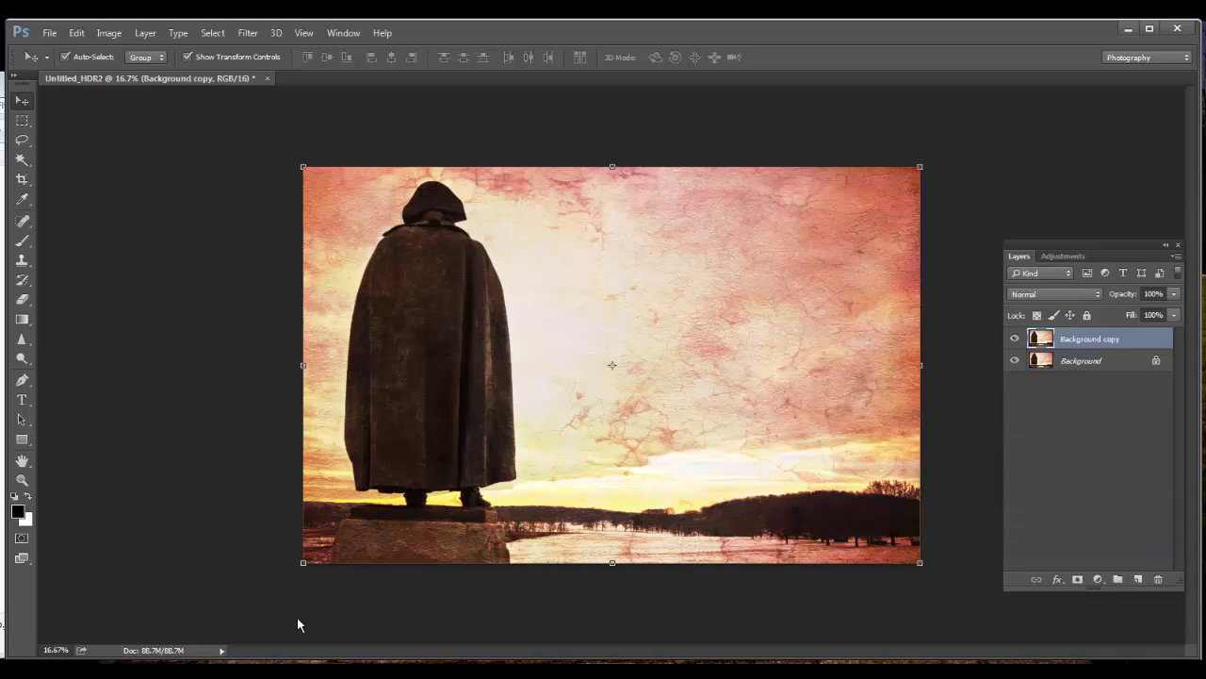
click(1078, 579)
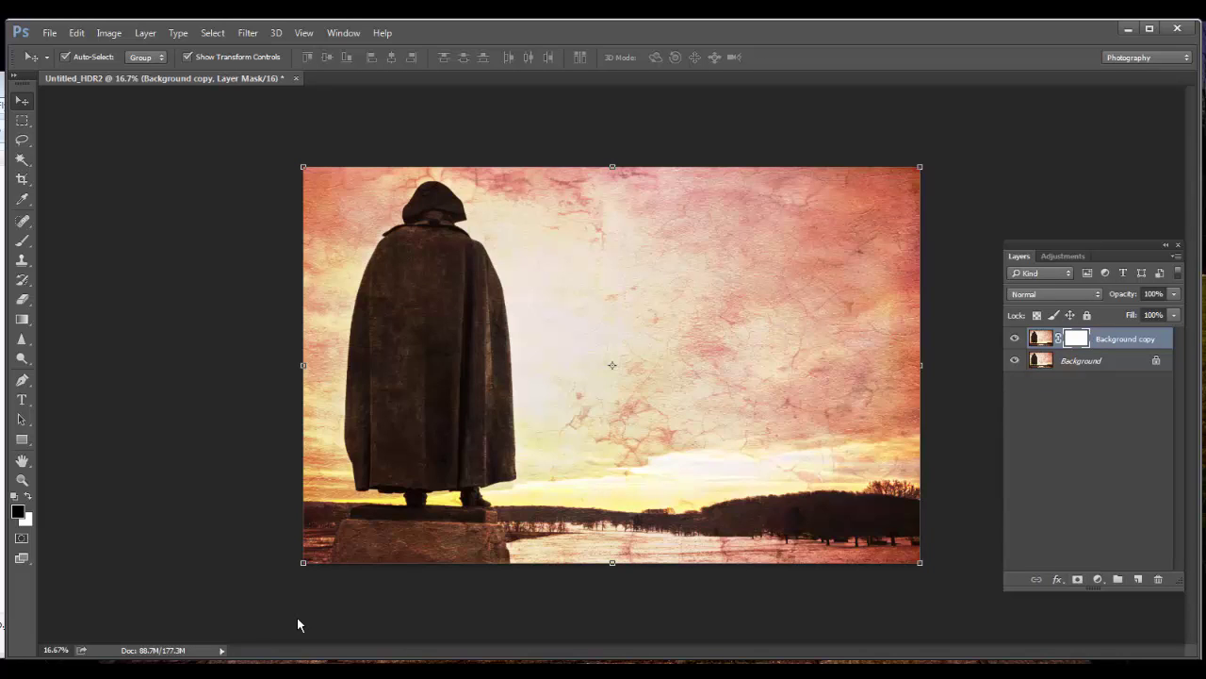
key(b)
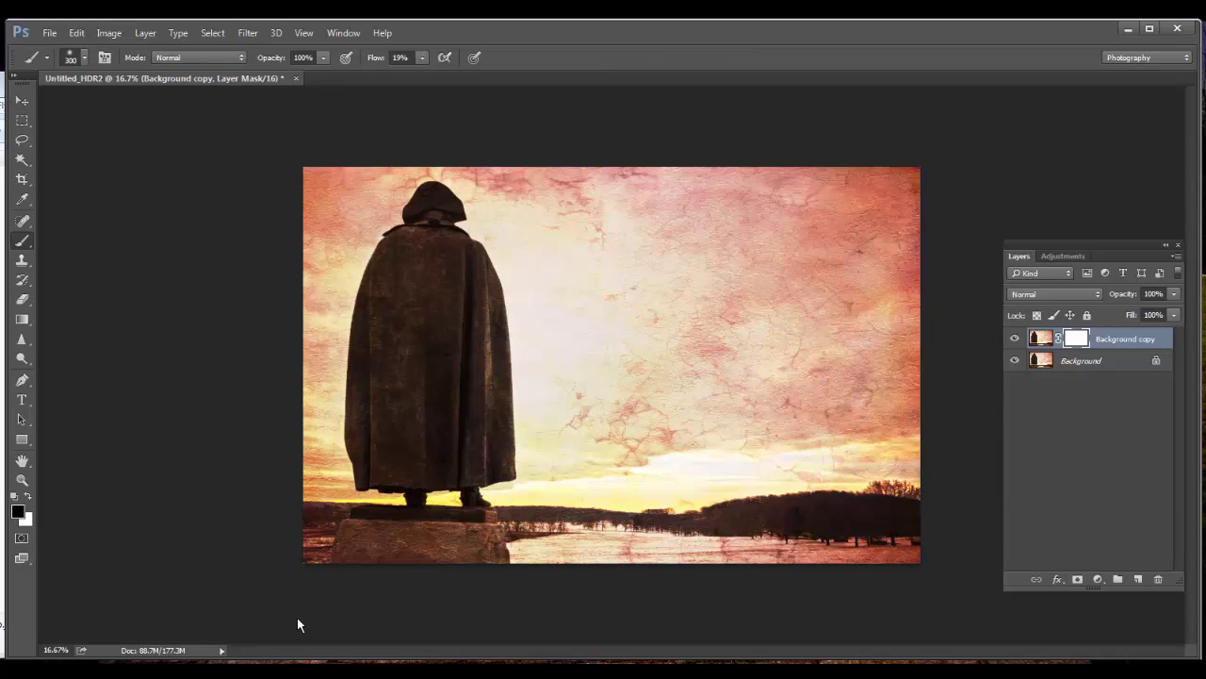
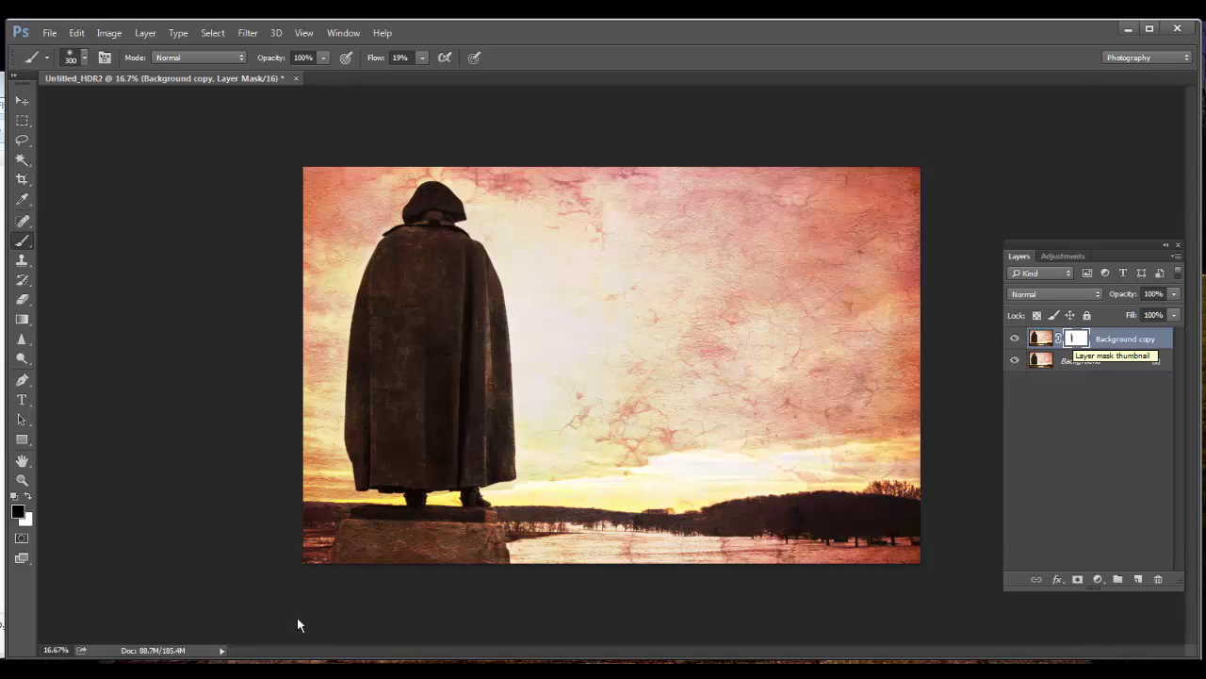
- Invert the Background copy layer's mask and toggle the layer's visibility to compare the result
key(ctrl+i)
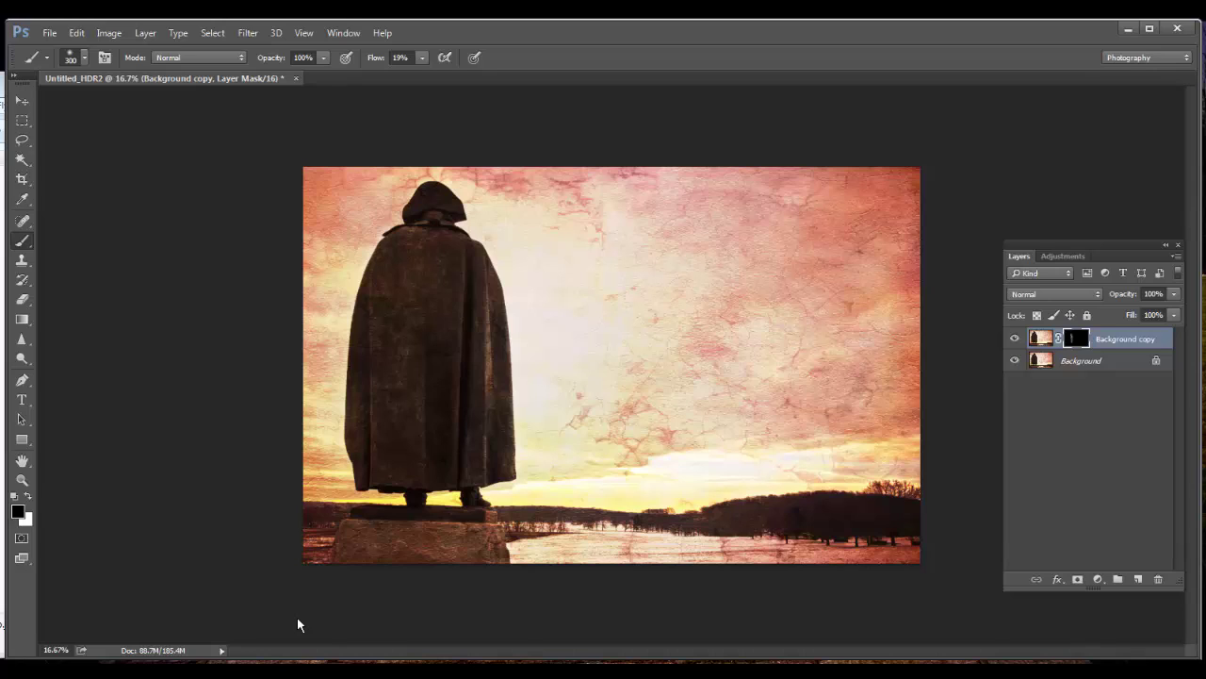
key(ctrl+comma)
key(ctrl+comma)
key(ctrl+comma)
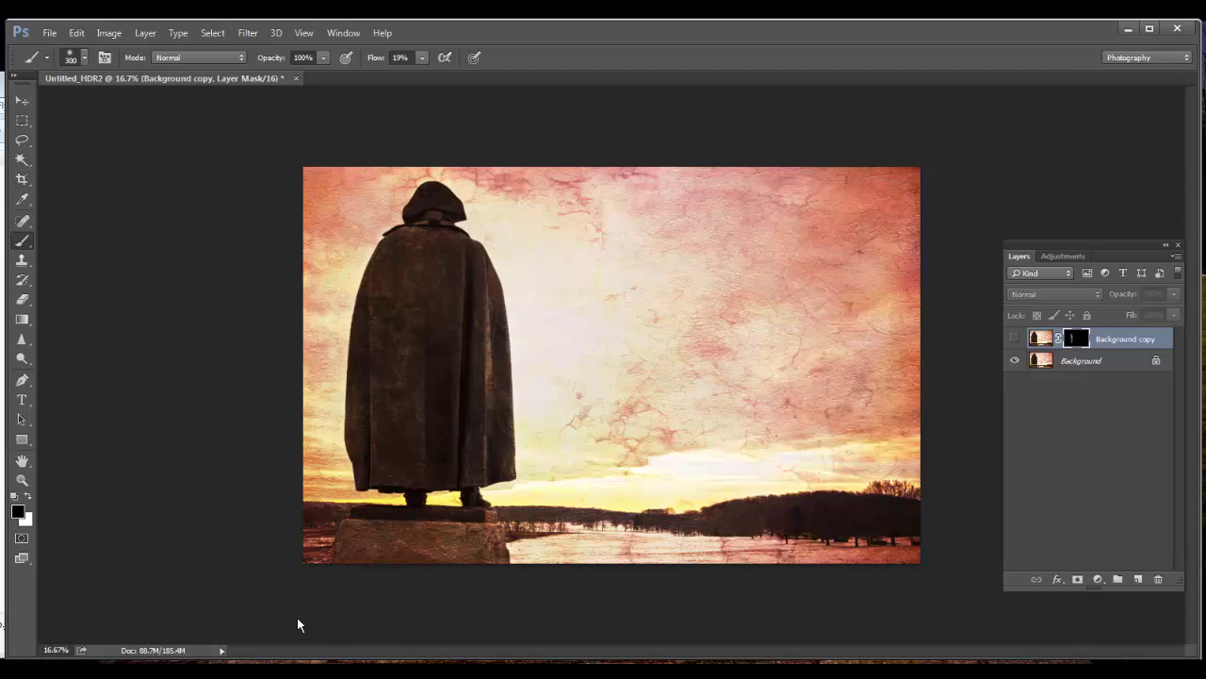
key(ctrl+comma)
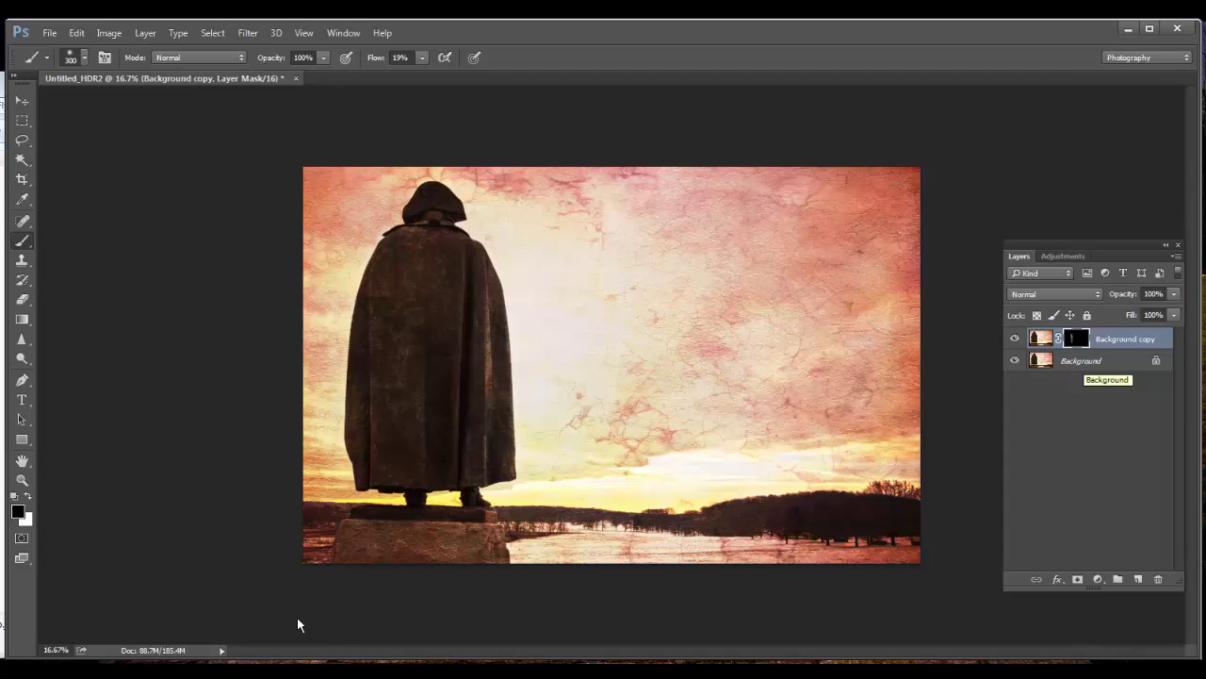
- Merge the masked Background copy into the Background and switch to the edited statue photo in Lightroom's Develop module
shift+click(1083, 361)
key(ctrl+e)
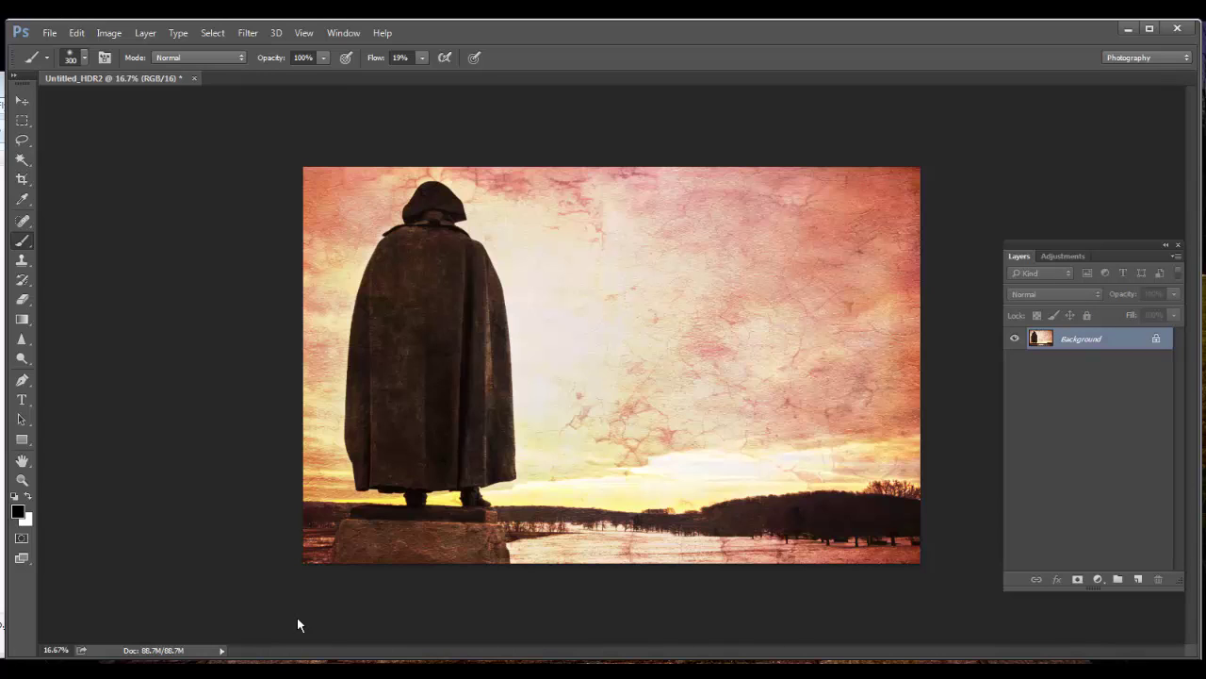
key(alt)
key(Down)
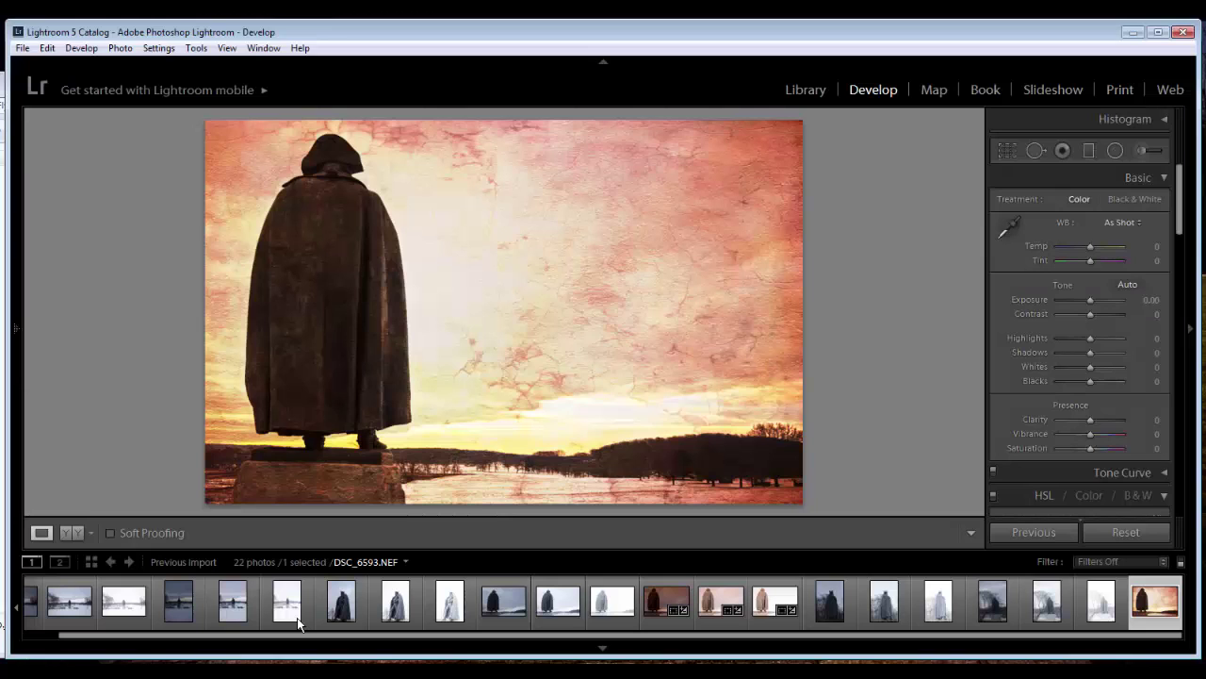
- Lower the statue photo's Highlights to -67
key(period)
key(period)
key(period)
key(period)
key(period)
key(minus)
key(minus)
key(minus)
key(minus)
key(minus)
key(minus)
key(minus)
key(minus)
key(minus)
key(minus)
key(minus)
key(minus)
key(minus)
- Raise the statue photo's Shadows to +43
key(period)
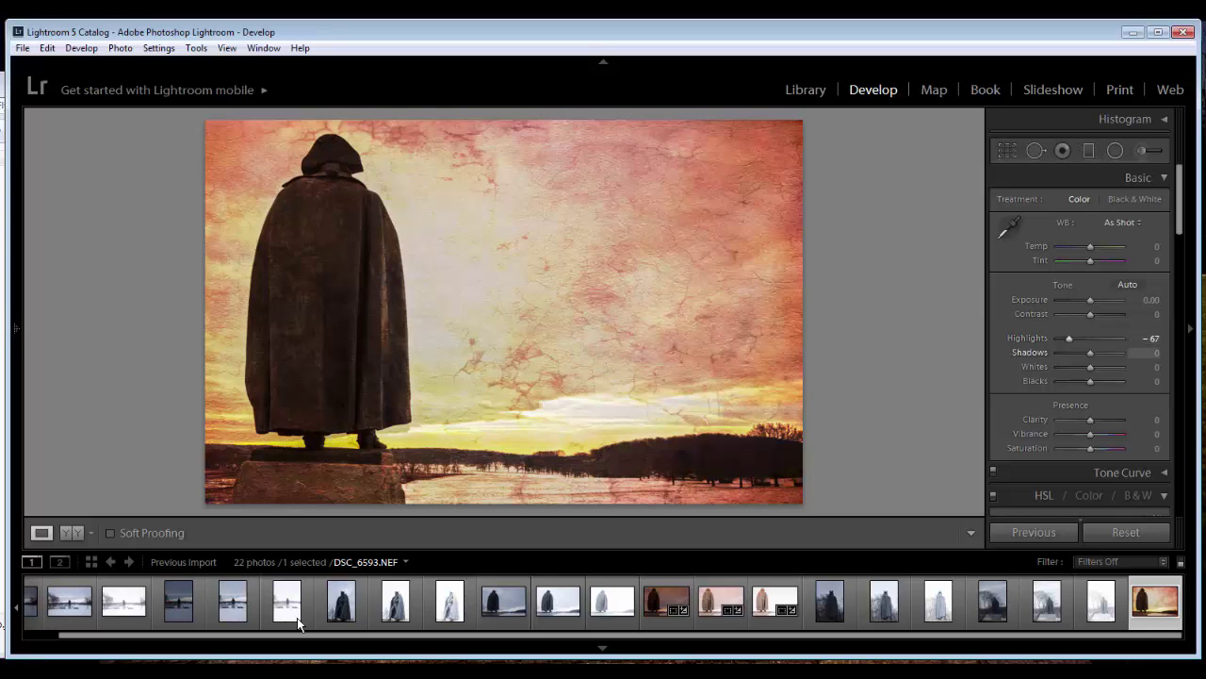
key(equal)
key(equal)
key(equal)
key(equal)
key(equal)
key(equal)
key(equal)
key(equal)
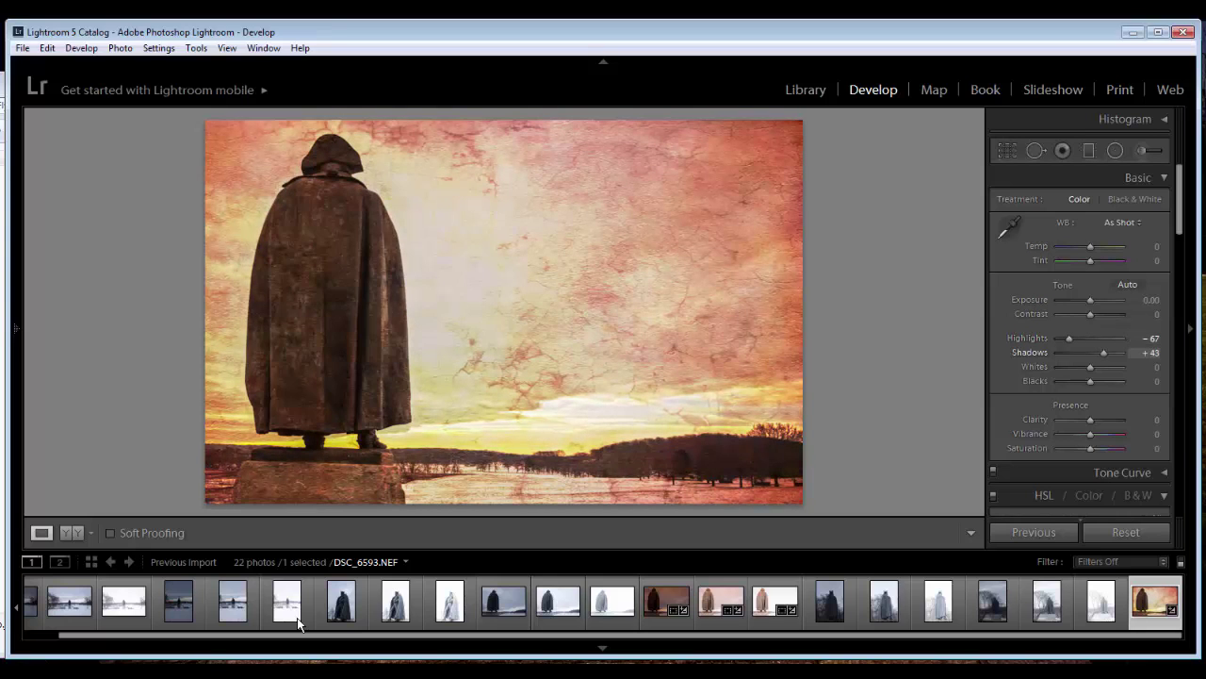
key(equal)
- Set the Whites to +14 using the clipping preview
key(period)
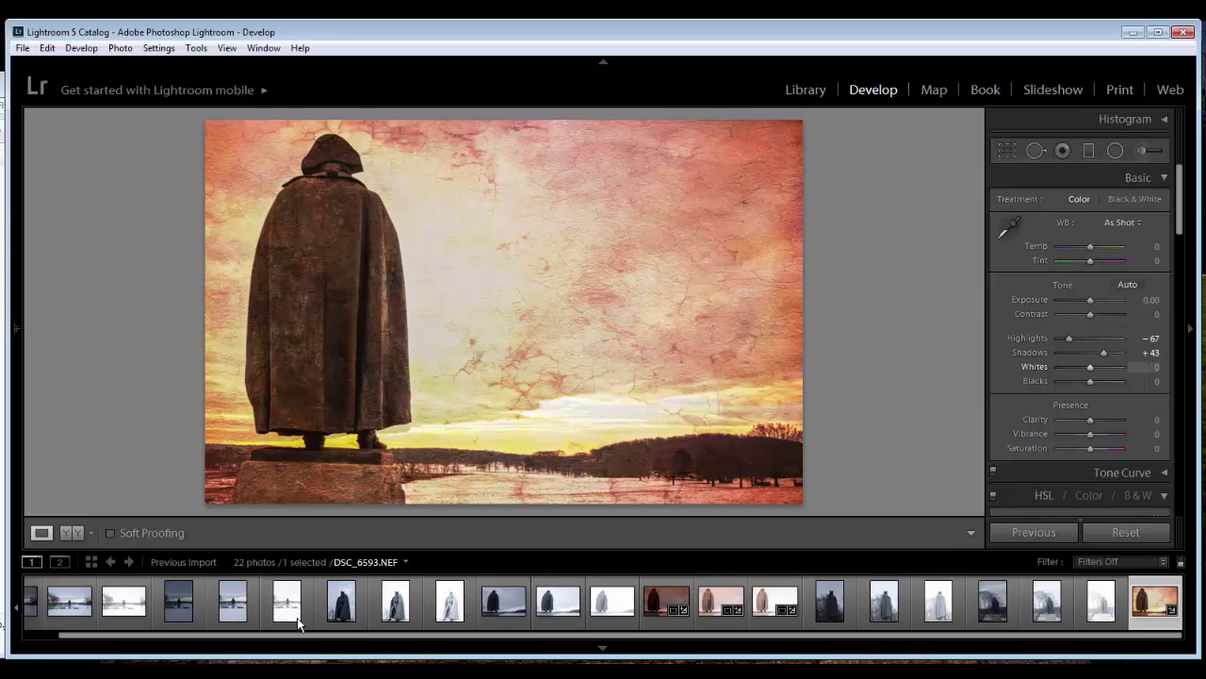
key(alt)
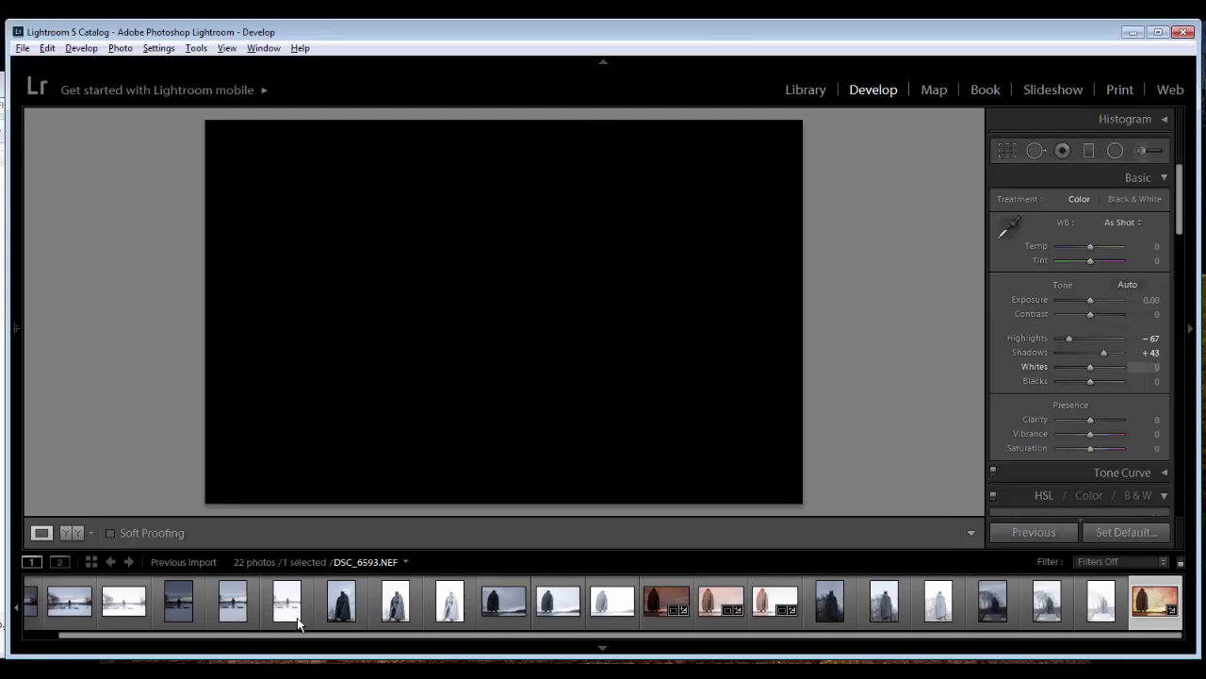
key(alt+equal)
key(alt+minus)
- Lower the Blacks to -48, checking the shadow areas with the clipping preview
key(period)
key(alt)
key(minus)
key(minus)
key(minus)
key(minus)
key(minus)
key(minus)
key(minus)
key(minus)
key(minus)
key(minus)
key(minus)
key(minus)
key(minus)
key(minus)
key(minus)
key(minus)
key(minus)
key(minus)
key(minus)
key(minus)
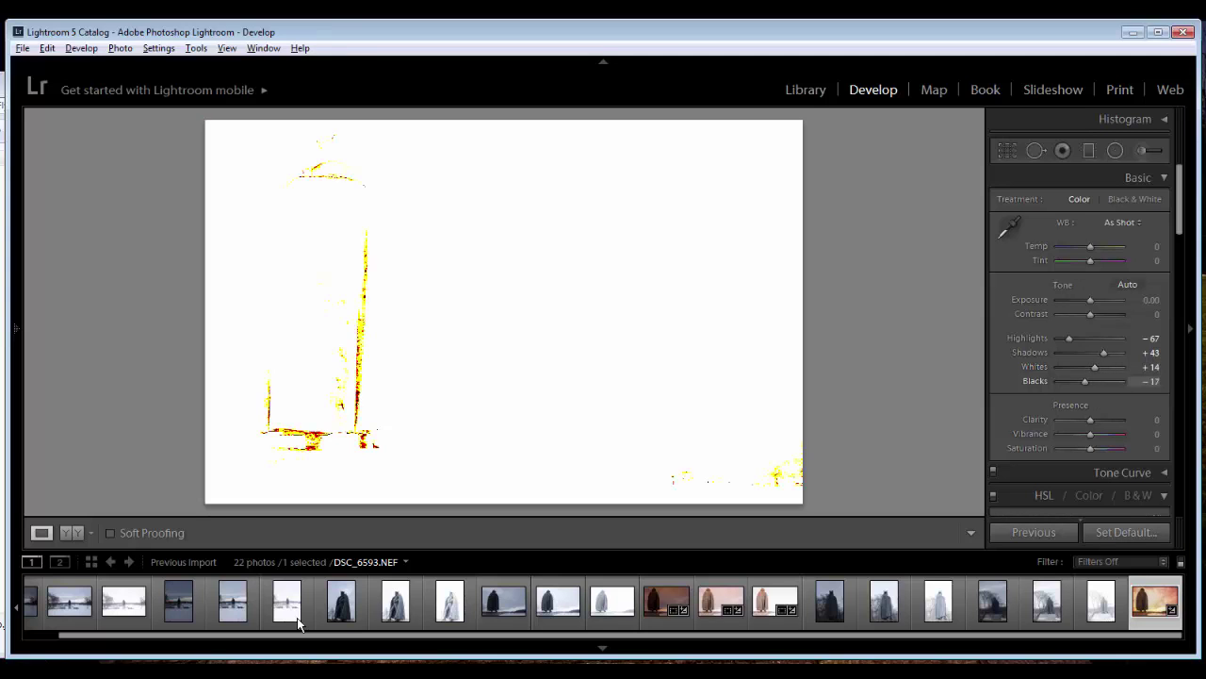
key(minus)
key(minus)
key(minus)
key(minus)
key(minus)
key(minus)
key(minus)
key(minus)
key(minus)
key(minus)
key(minus)
key(minus)
key(minus)
key(minus)
key(minus)
key(minus)
key(minus)
key(minus)
key(minus)
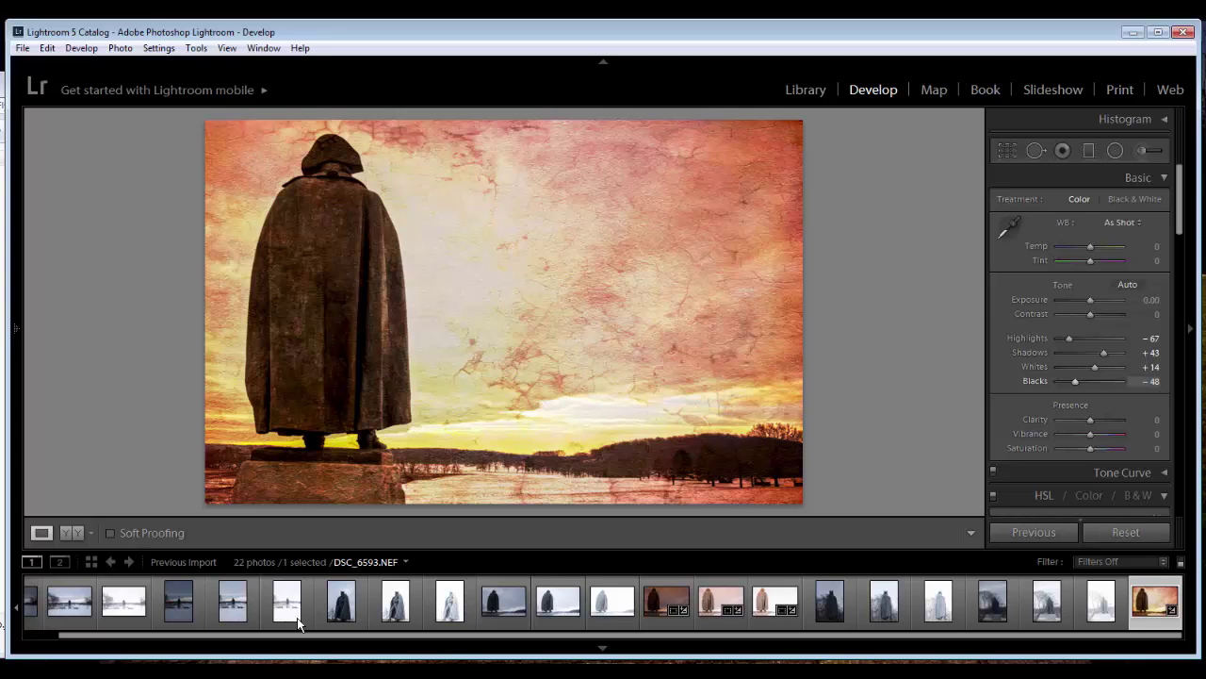
- Try a cooler white balance with the Temp at -24
key(comma)
key(comma)
key(minus)
key(minus)
key(minus)
key(minus)
key(minus)
key(minus)
key(minus)
key(minus)
key(minus)
key(minus)
key(minus)
key(minus)
key(minus)
key(minus)
key(minus)
key(minus)
key(minus)
key(minus)
key(minus)
key(minus)
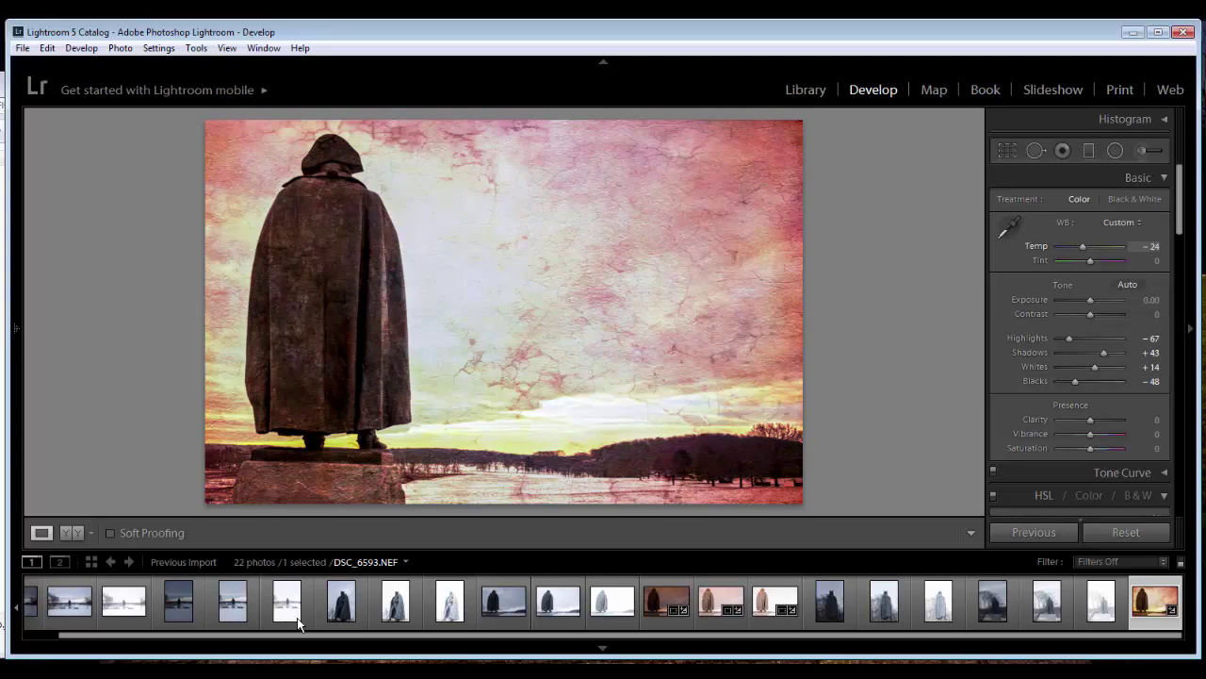
- Warm the white balance by setting the Temp to +2
key(equal)
key(equal)
key(equal)
key(equal)
key(equal)
key(equal)
key(equal)
key(equal)
key(equal)
key(equal)
key(equal)
key(equal)
key(equal)
key(equal)
key(equal)
key(equal)
key(equal)
key(equal)
key(equal)
key(equal)
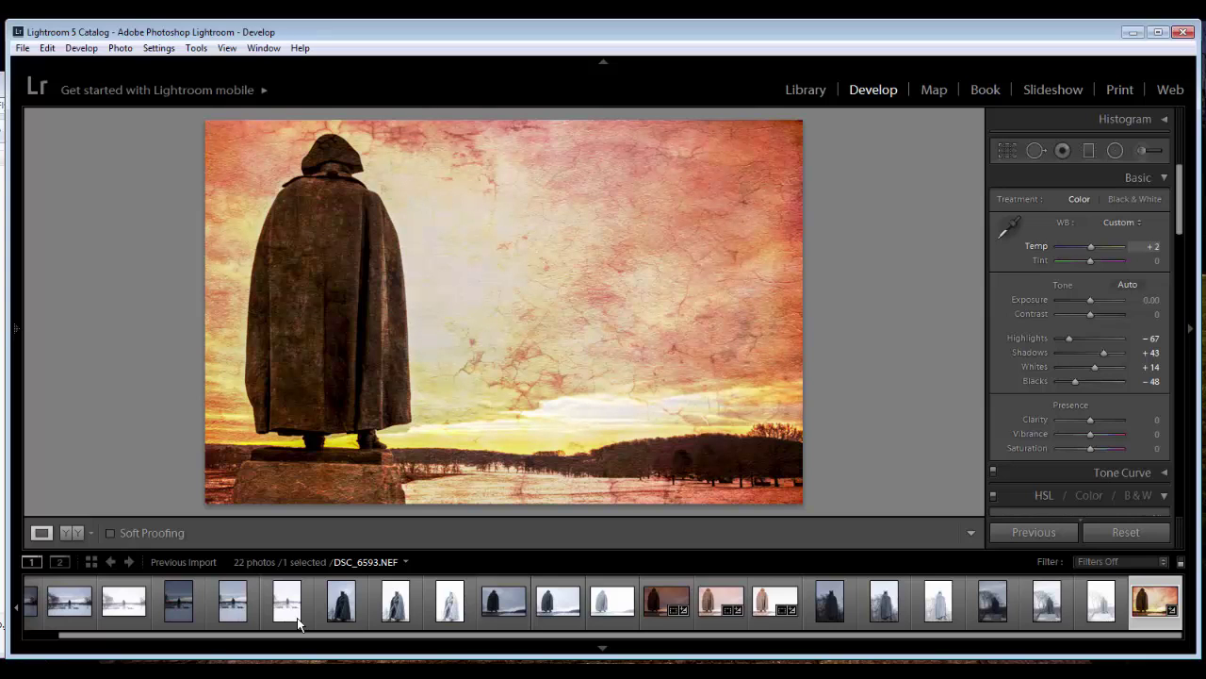
- Set the white balance Temp to -2 and the Tint to +5
key(minus)
key(minus)
key(minus)
key(minus)
key(period)
key(equal)
key(equal)
- Raise the Contrast to +19
key(period)
key(period)
key(equal)
key(equal)
key(equal)
key(equal)
key(equal)
key(equal)
key(equal)
key(equal)
key(equal)
key(equal)
key(equal)
key(equal)
key(equal)
key(equal)
key(equal)
key(equal)
key(equal)
key(equal)
key(equal)
key(equal)
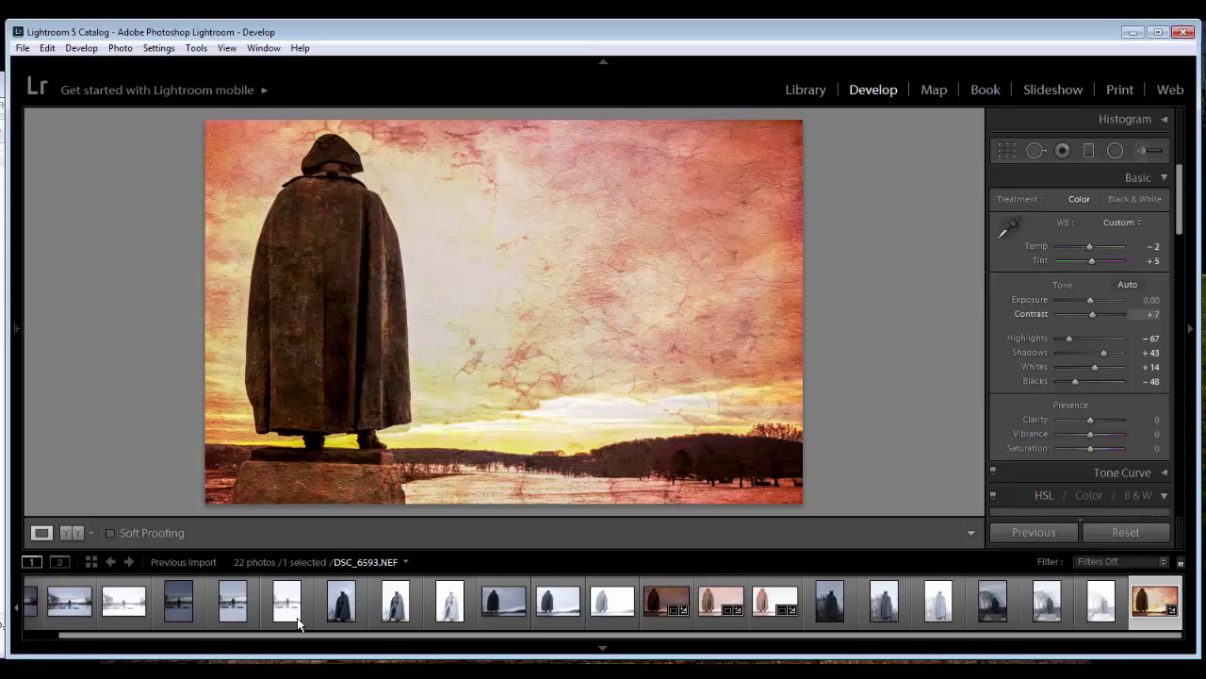
key(minus)
key(minus)
key(minus)
key(minus)
key(minus)
key(minus)
key(minus)
key(minus)
key(minus)
key(minus)
- Try darkening the photo to an Exposure of -0.60, and settle the Exposure at -0.12
key(comma)
key(minus)
key(minus)
key(minus)
key(minus)
key(minus)
key(minus)
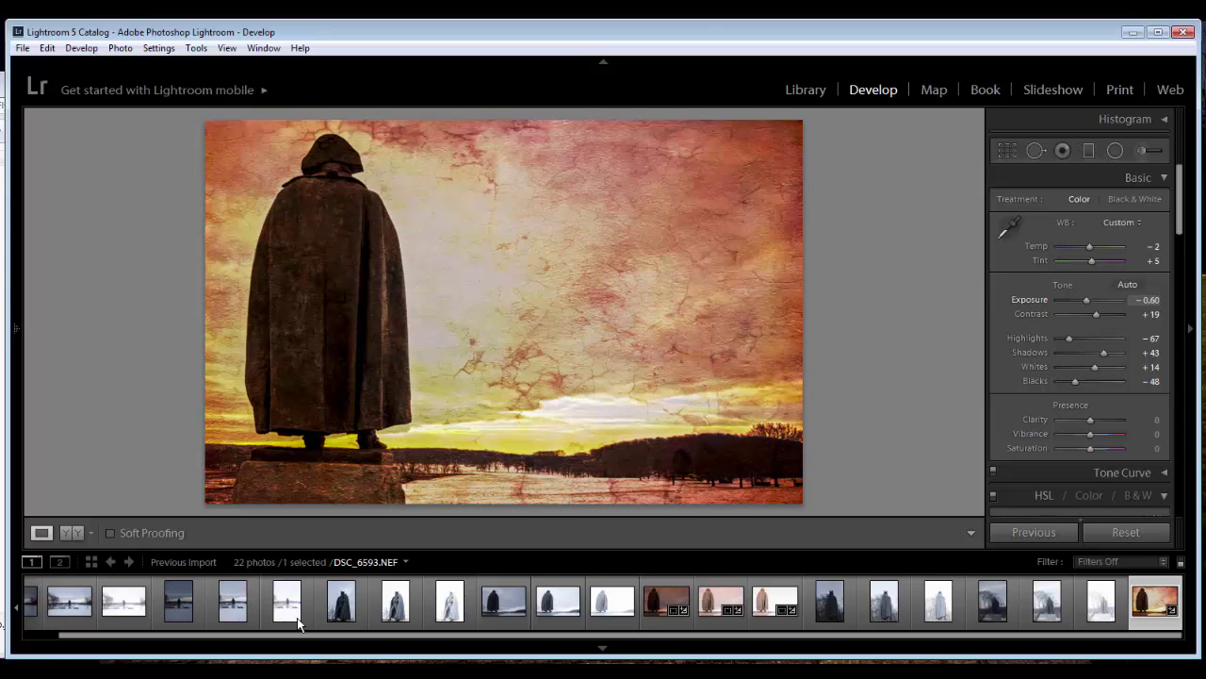
key(equal)
key(equal)
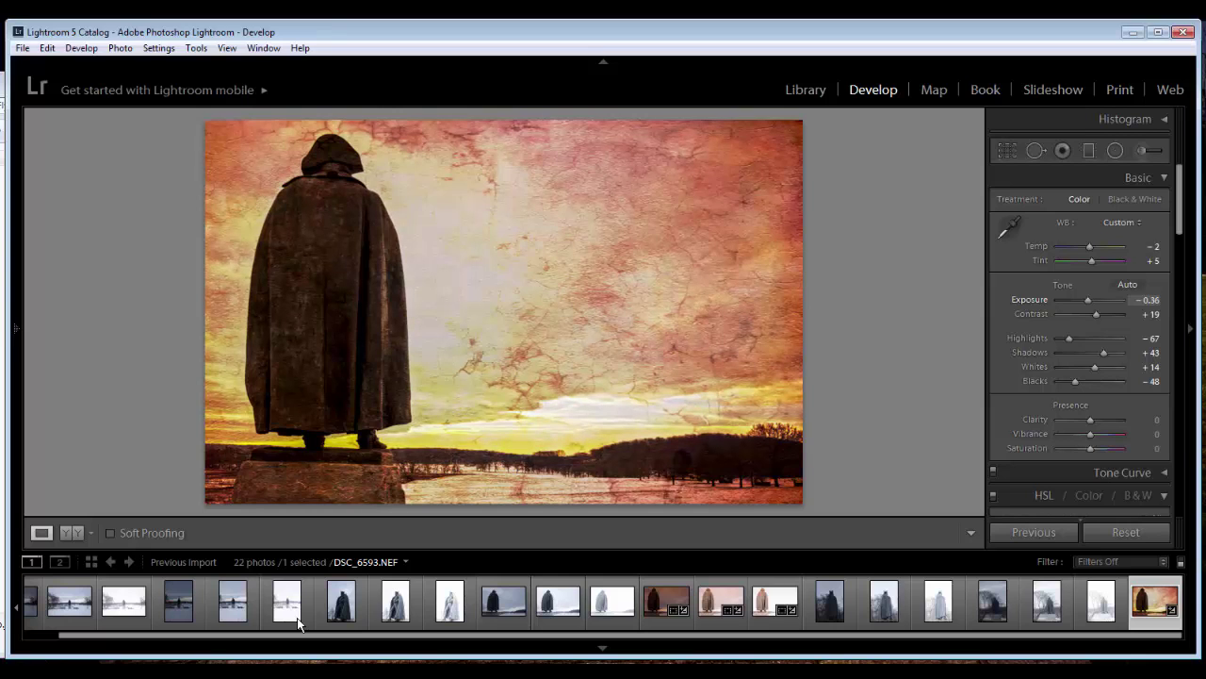
key(equal)
key(equal)
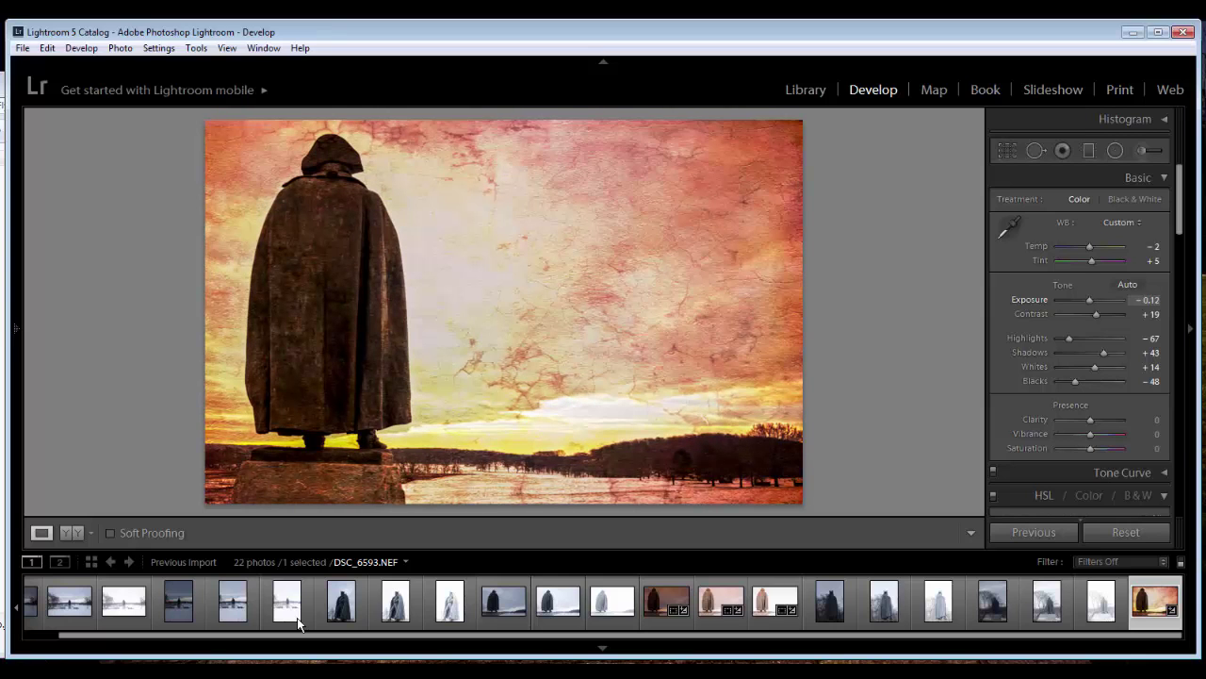
- Set up an Adjustment Brush with Exposure 0.51 and brush size 7.0, and hide the edit pins
key(k)
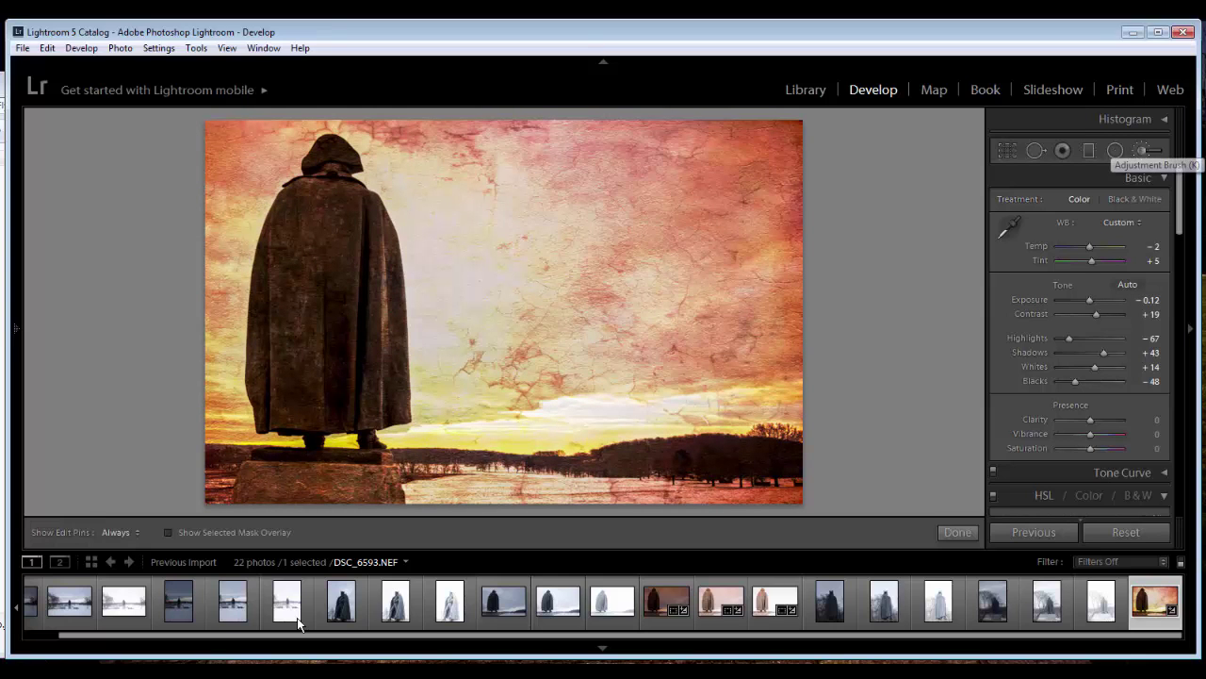
key(comma)
key(comma)
key(comma)
key(comma)
key(comma)
key(period)
key(period)
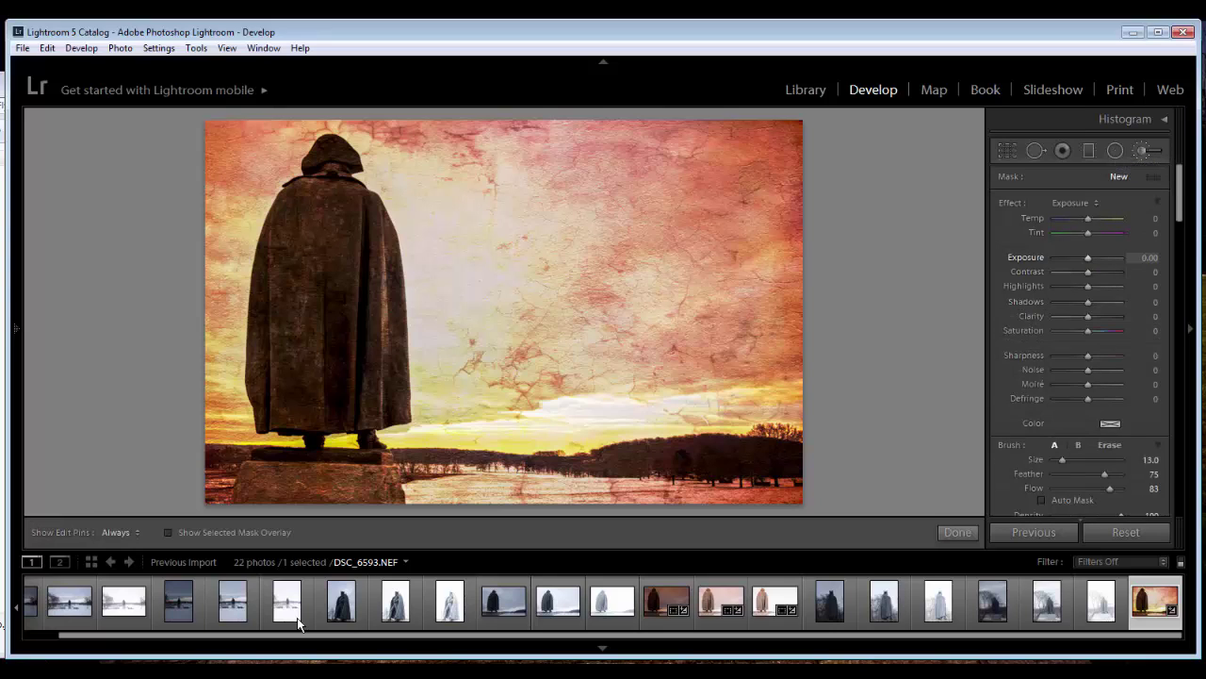
key(equal)
key(equal)
key(equal)
key(bracketleft)
key(h)
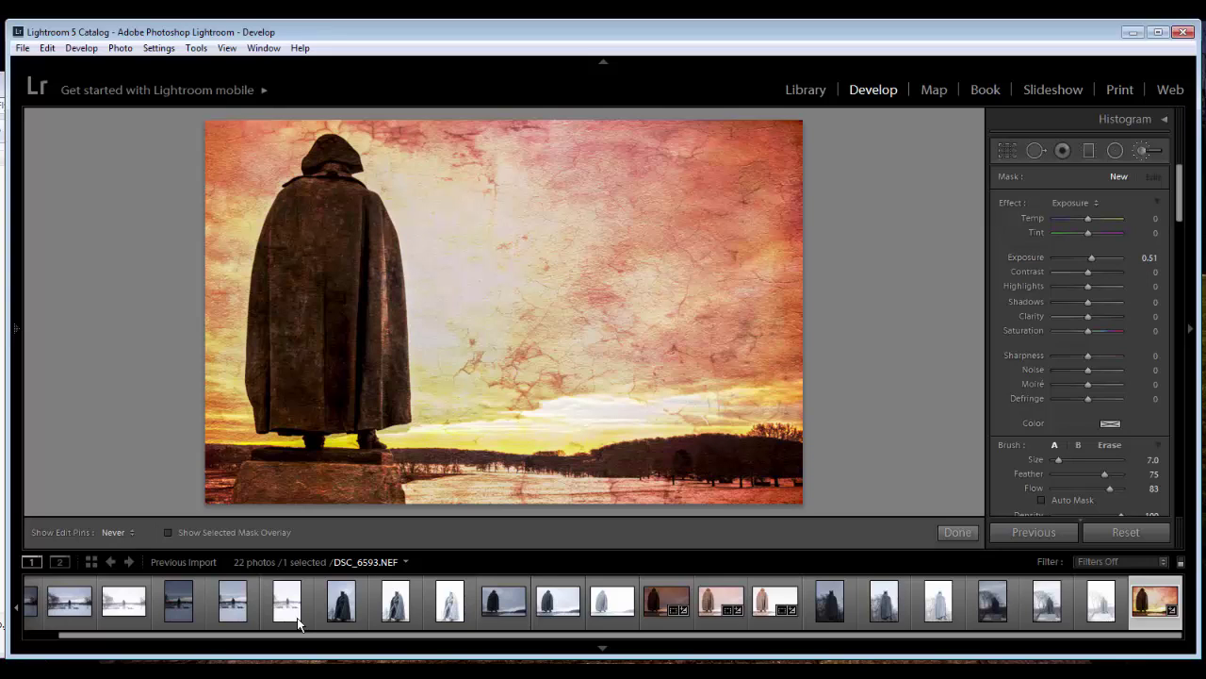
- Brush the brightening over the folds of the statue's cloak and show the edit pins again
drag(304, 299, 310, 372)
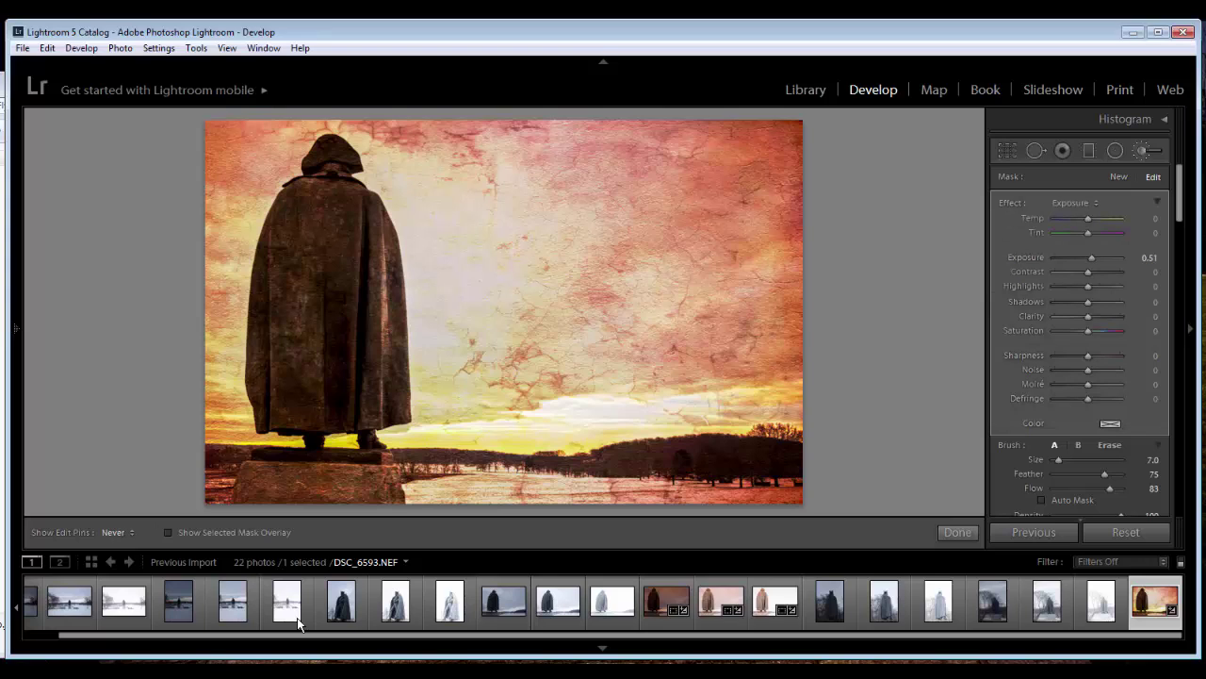
key(h)
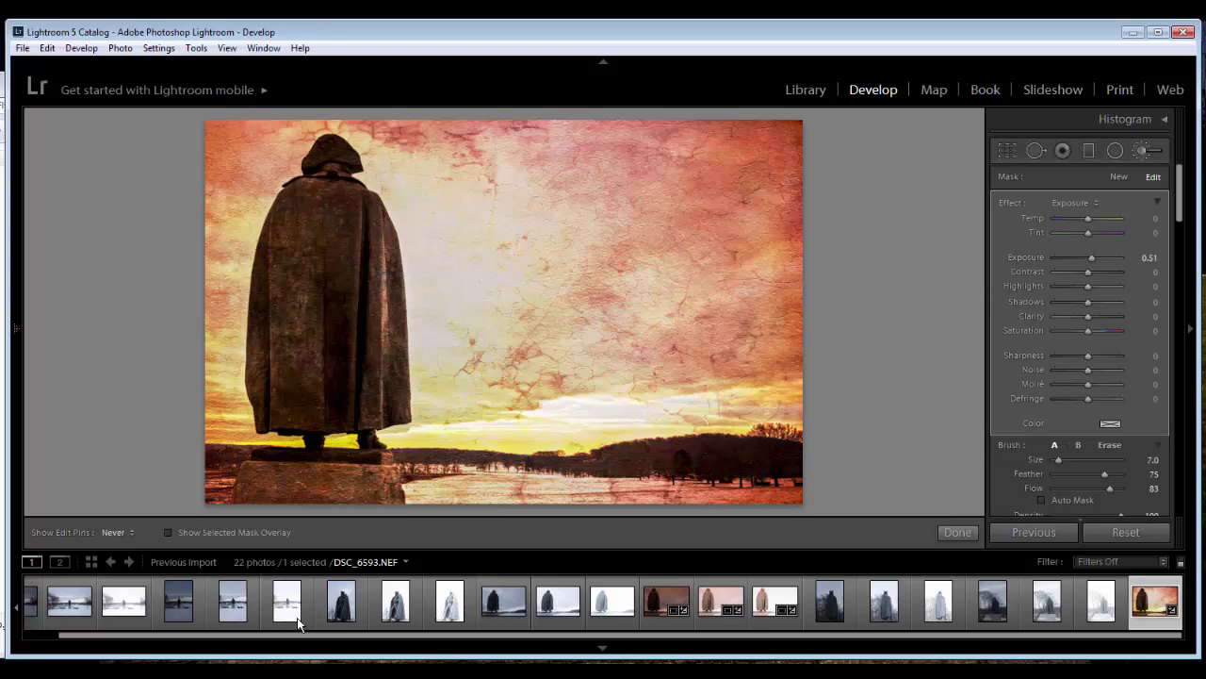
key(h)
key(h)
key(h)
key(h)
key(h)
key(h)
key(h)
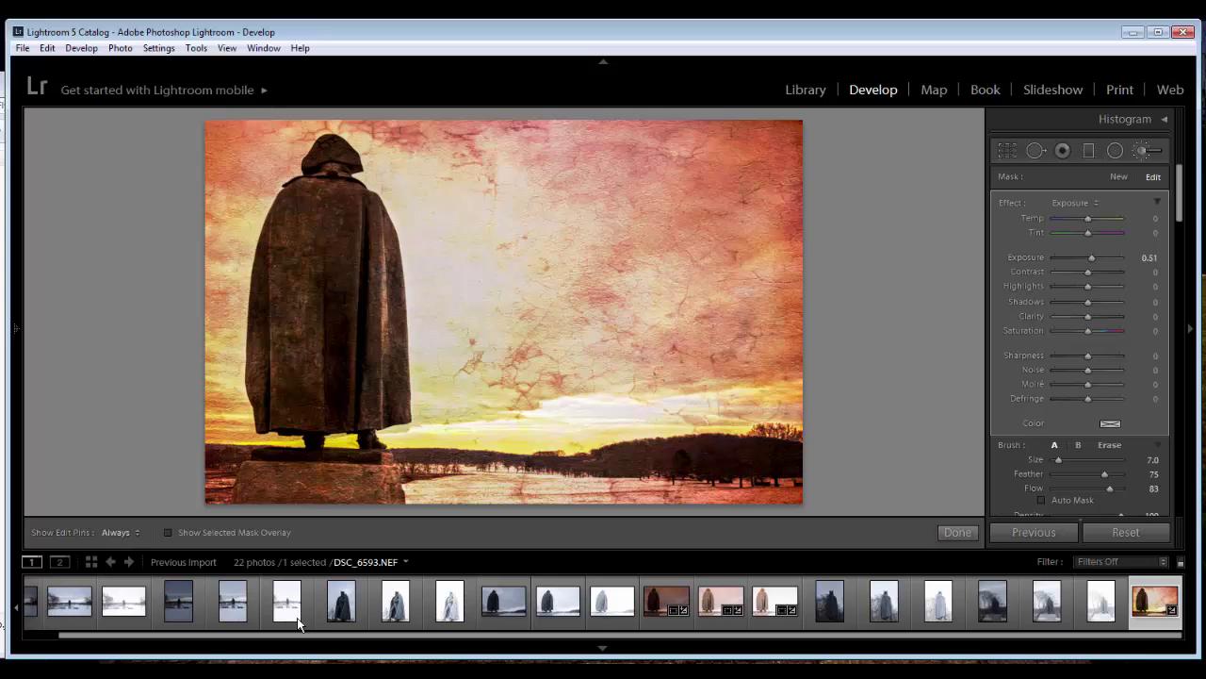
key(h)
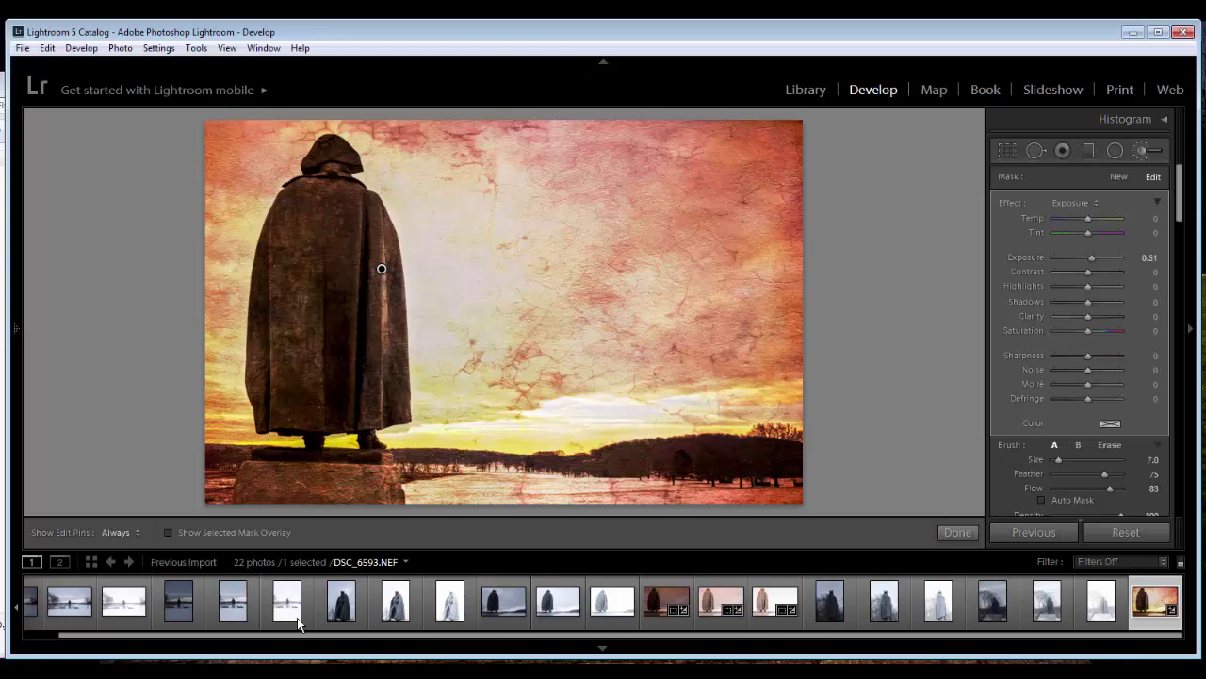
- Start a new brush adjustment with reset effects, Exposure -1.06 and brush size 9.0, with the edit pins hidden
key(Return)
double_click(1011, 202)
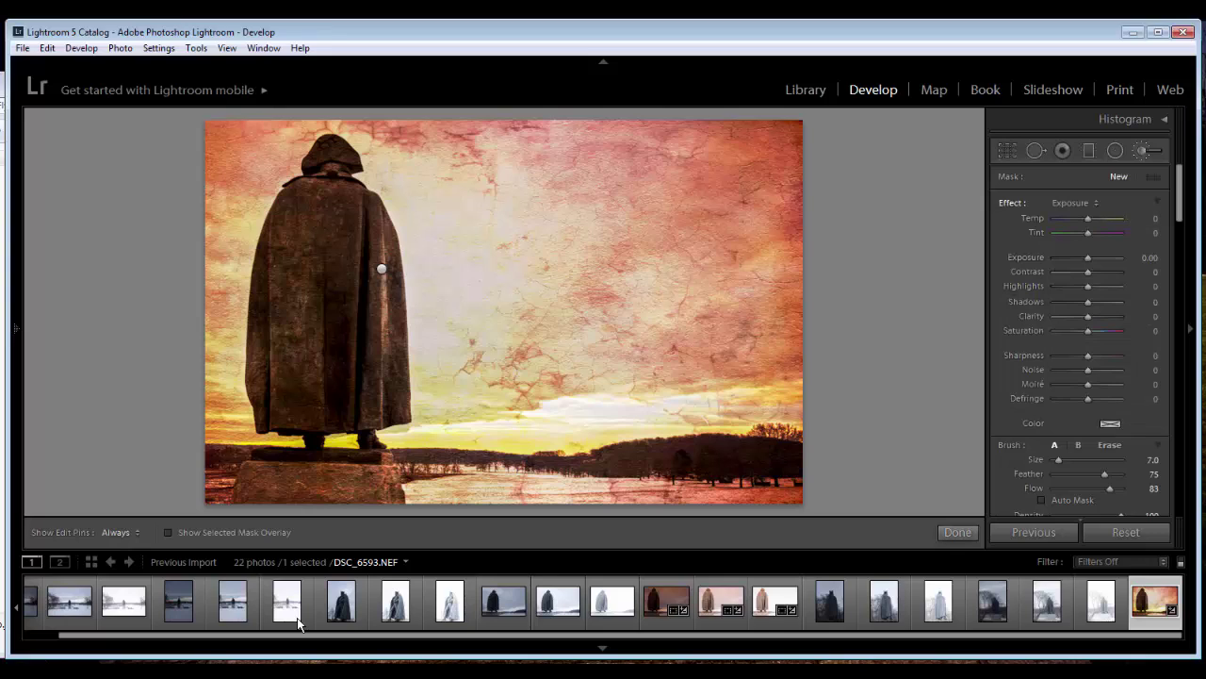
drag(1088, 258, 1081, 257)
text(-1.06)
key(Return)
key(h)
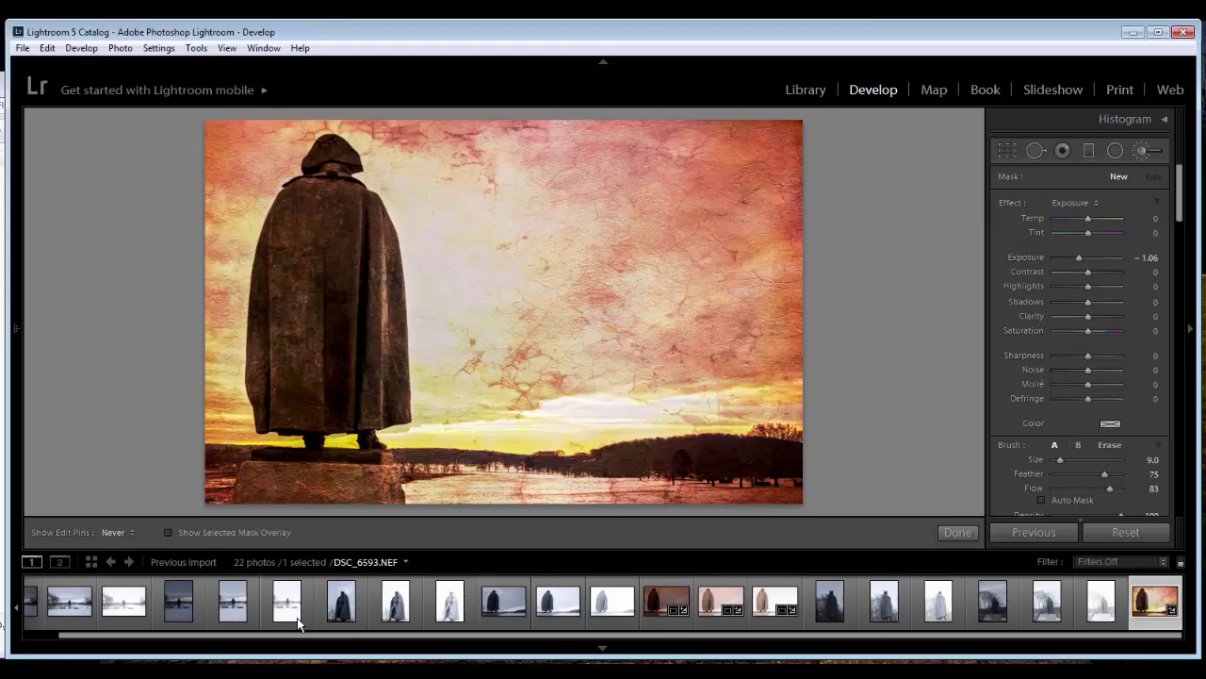
- Paint the darkening along the photo's bottom edge and over the statue's stone base
drag(660, 496, 373, 500)
drag(209, 483, 396, 497)
key(h)
key(h)
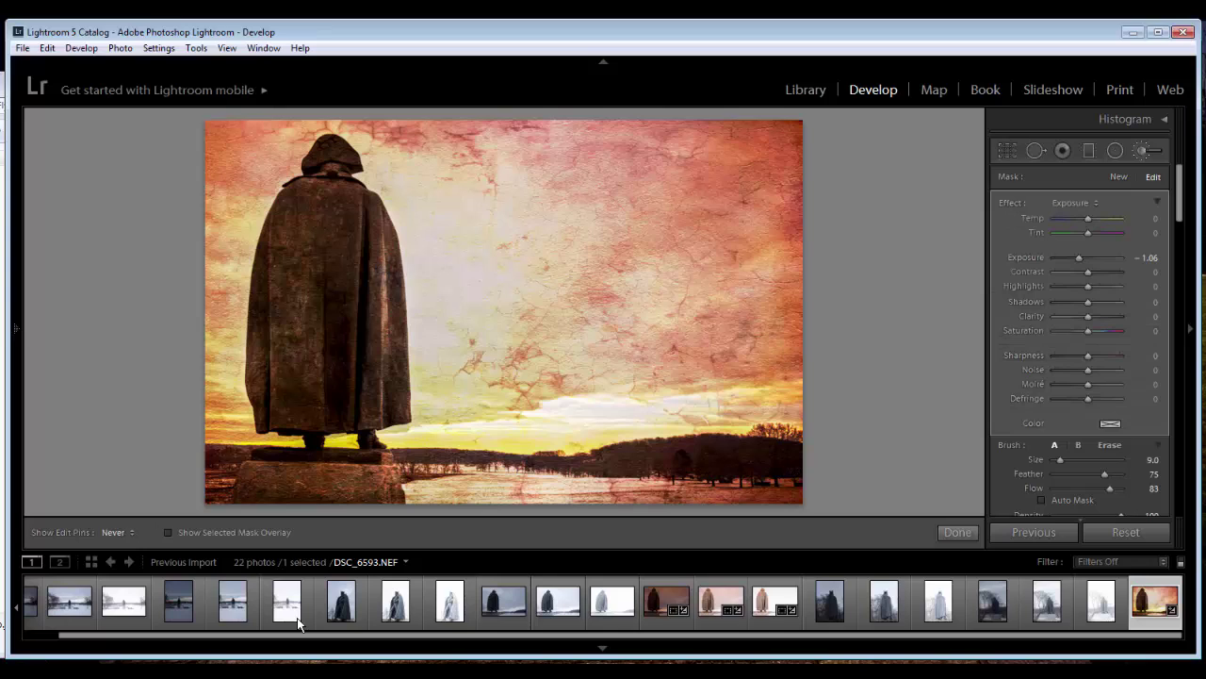
key(h)
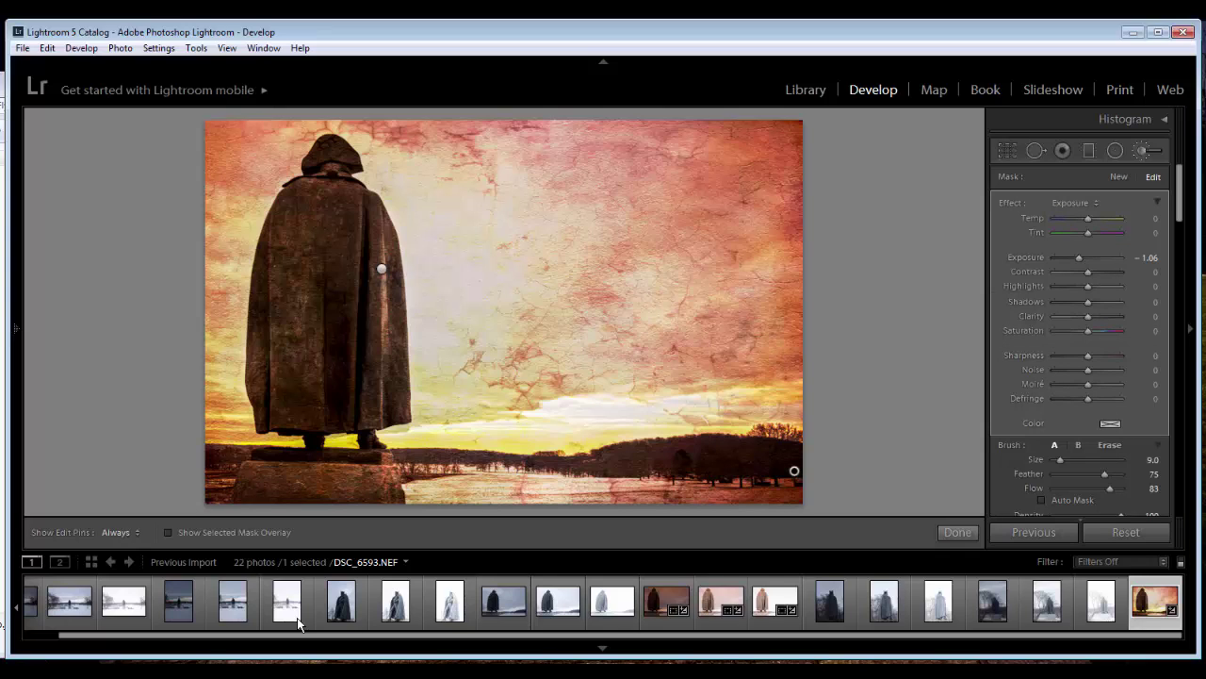
- Enlarge the brush to 13.0, darken the photo's outer edges and upper corners, and close the Adjustment Brush
key(bracketright)
key(bracketright)
key(h)
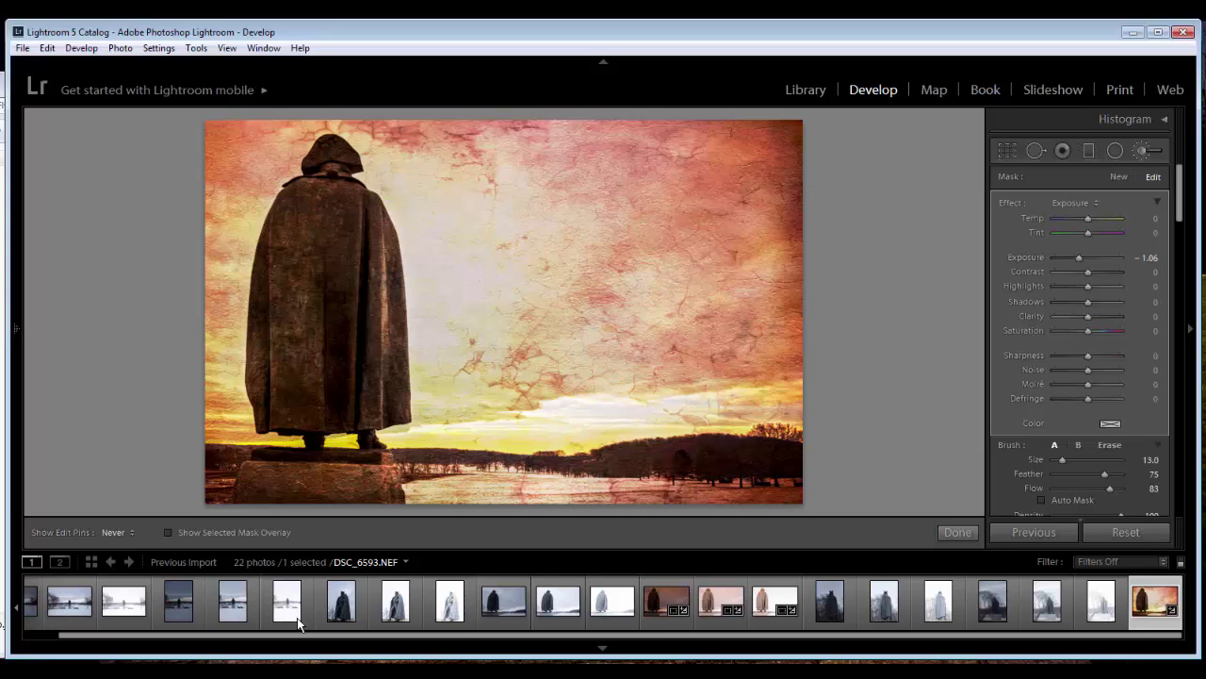
drag(793, 415, 794, 236)
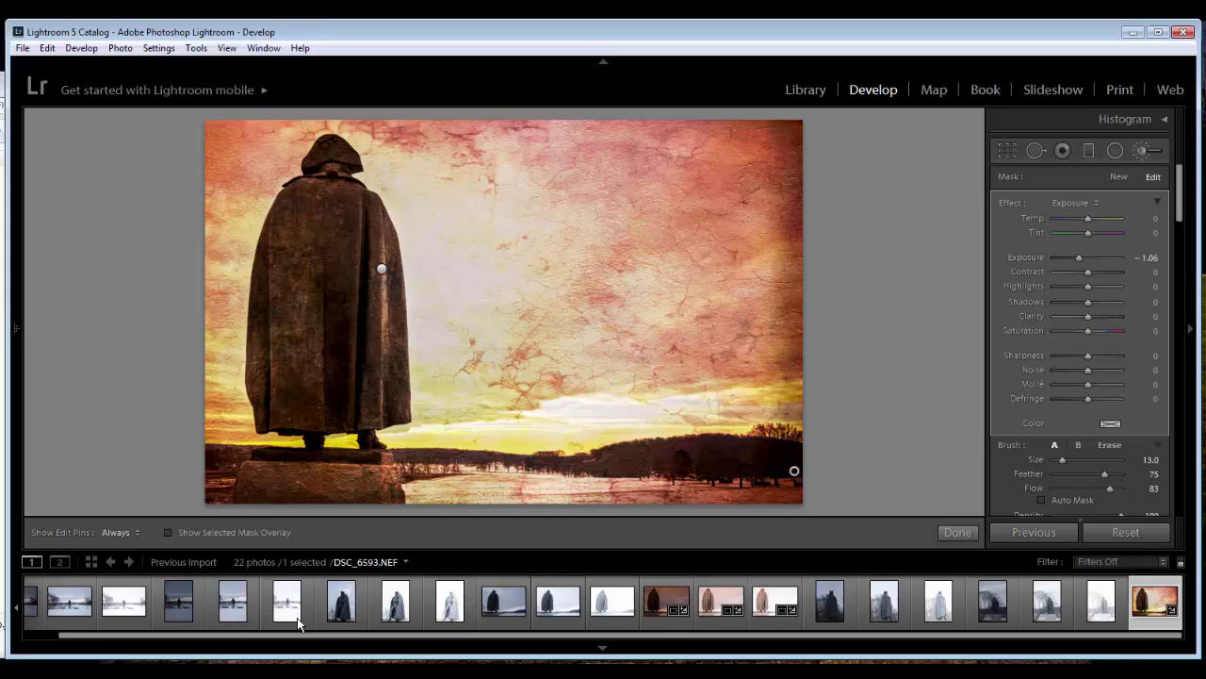
drag(768, 132, 754, 137)
key(h)
key(h)
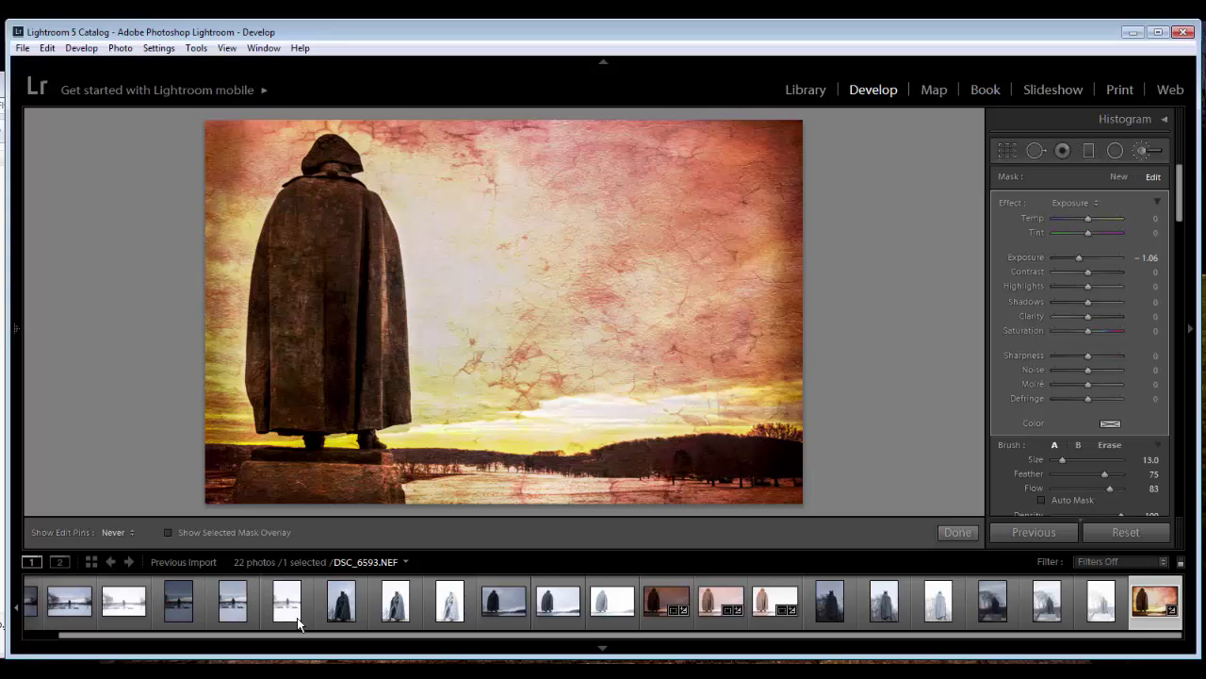
key(h)
key(h)
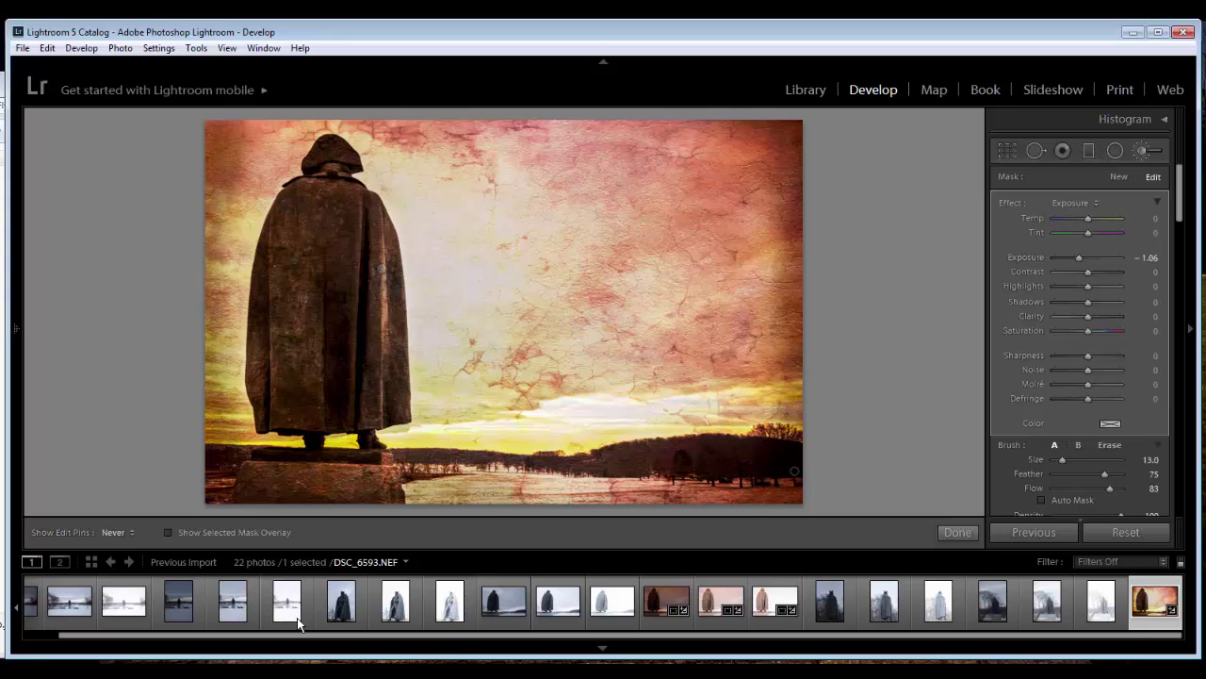
key(h)
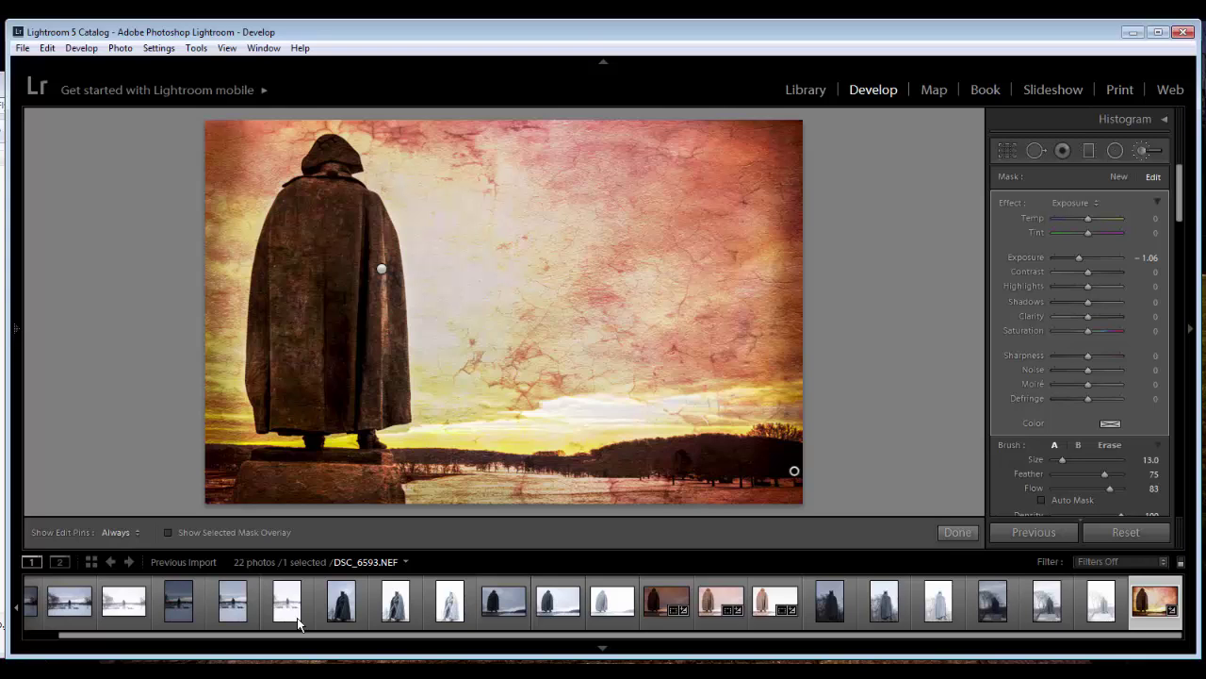
key(k)
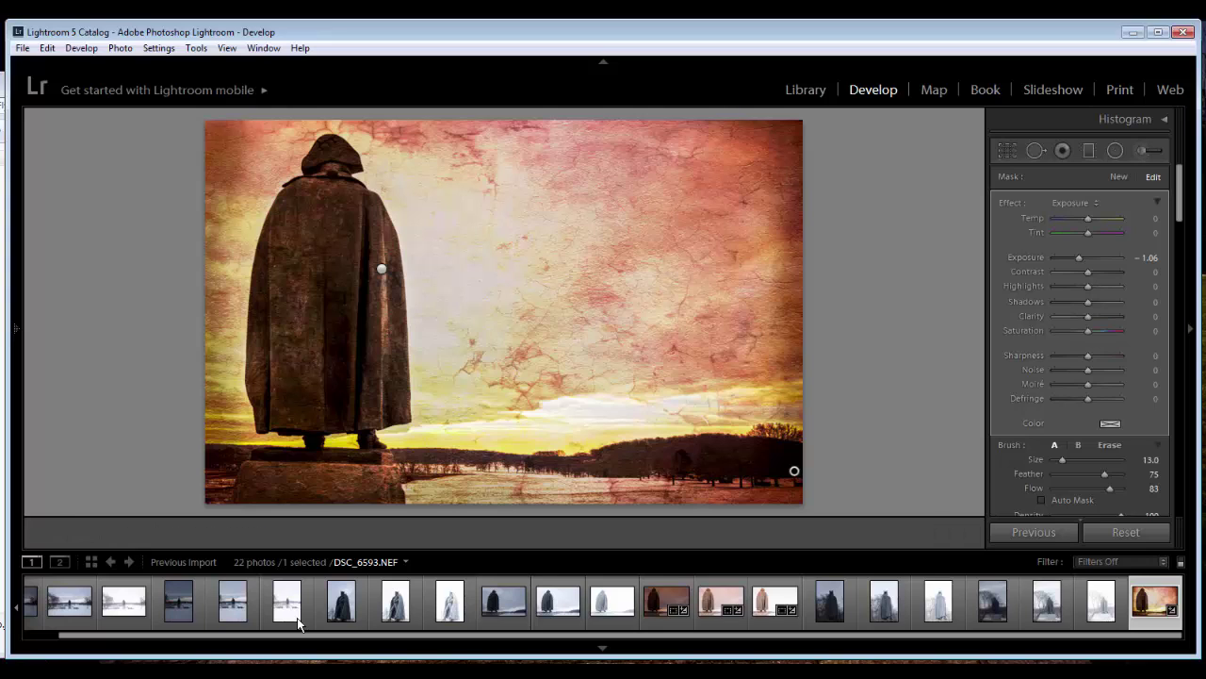
- Raise the Vibrance to +12
drag(1179, 200, 1179, 215)
key(period)
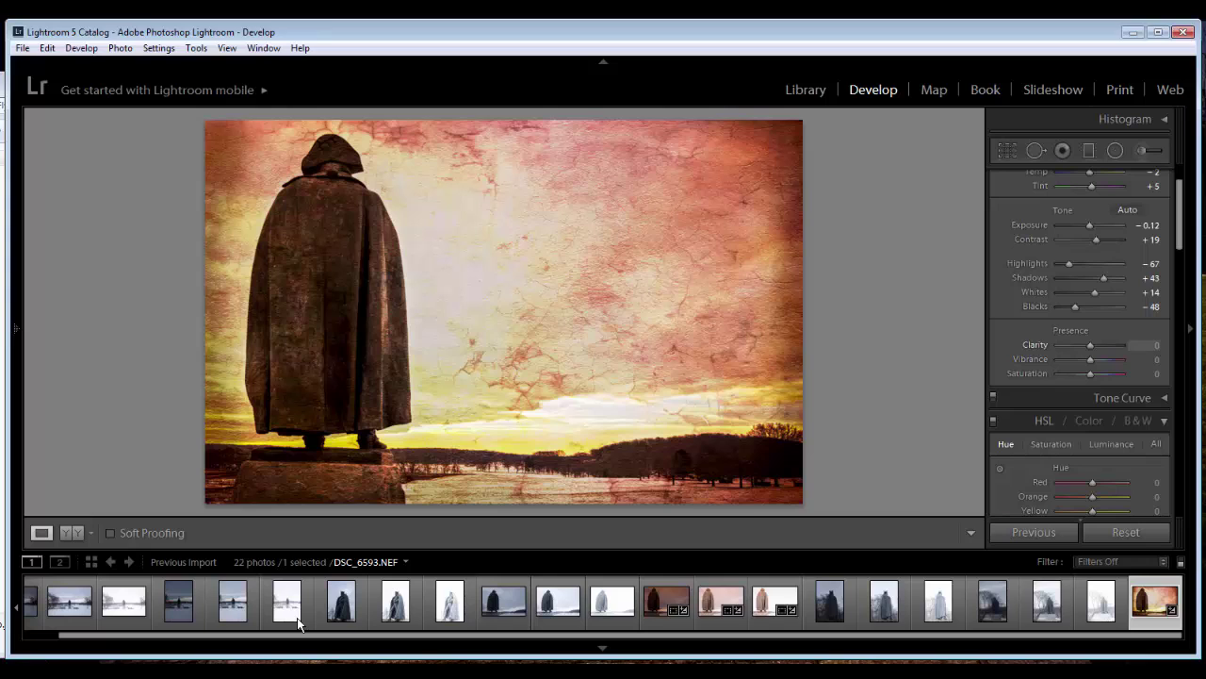
key(period)
key(equal)
key(equal)
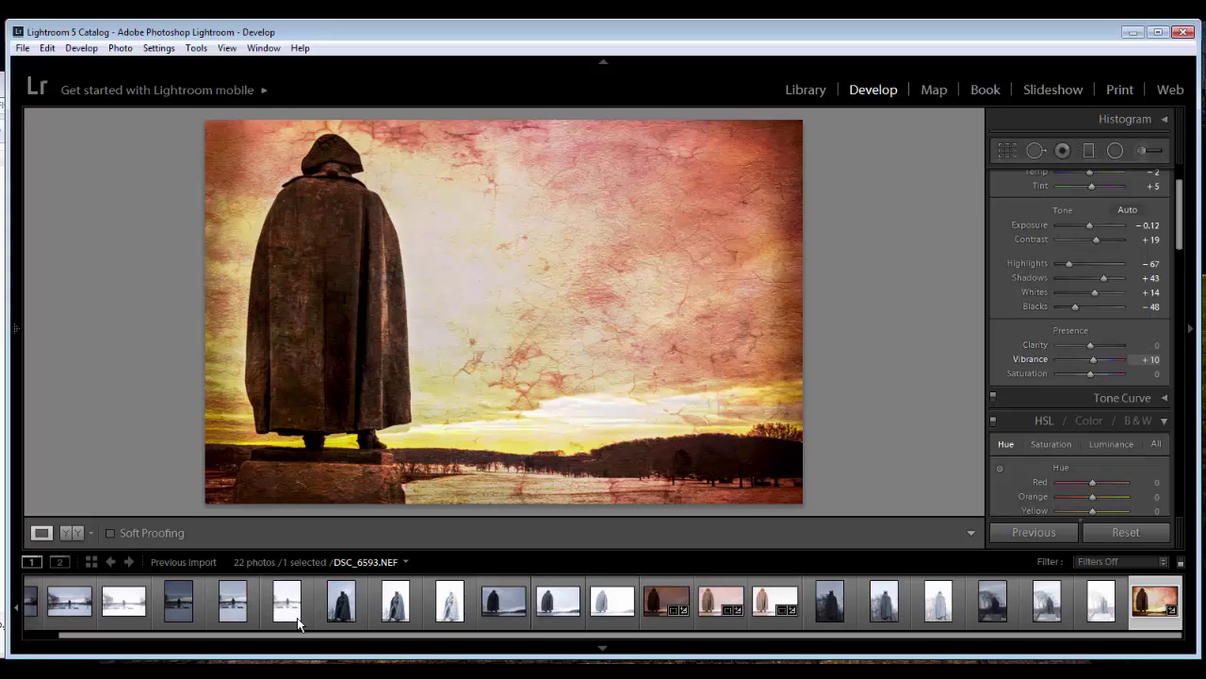
- Try the Saturation at -31, -12 and +7, and return it to 0
key(period)
key(equal)
key(equal)
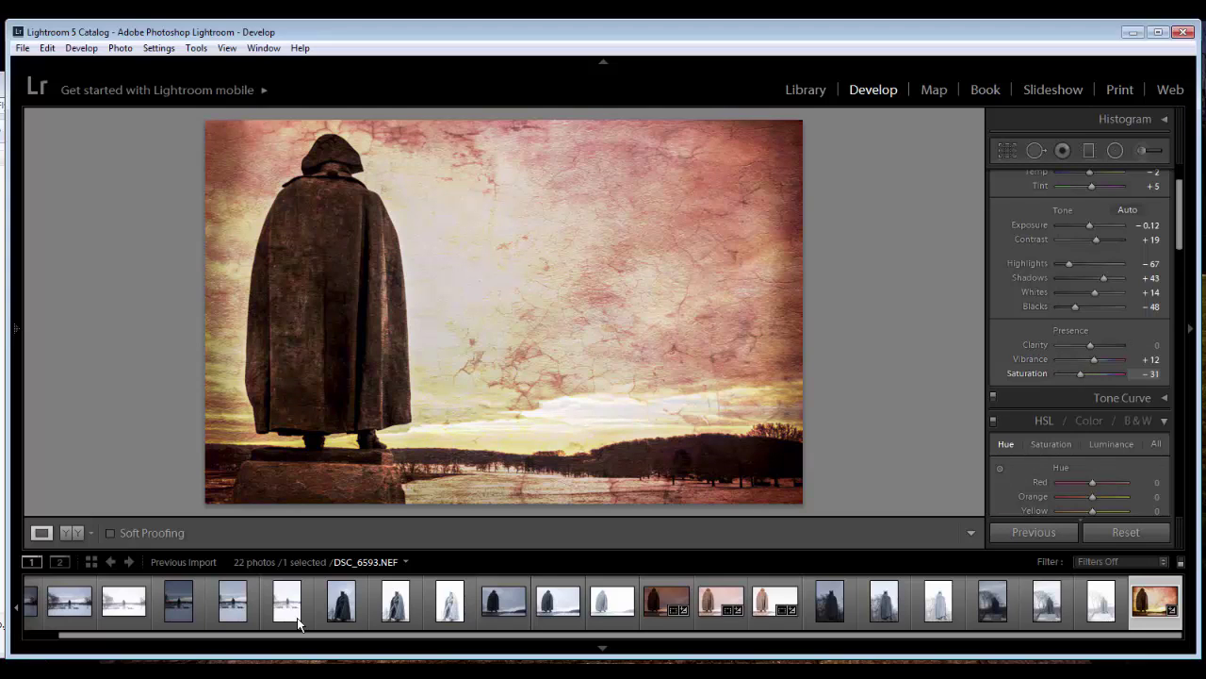
key(equal)
key(equal)
key(equal)
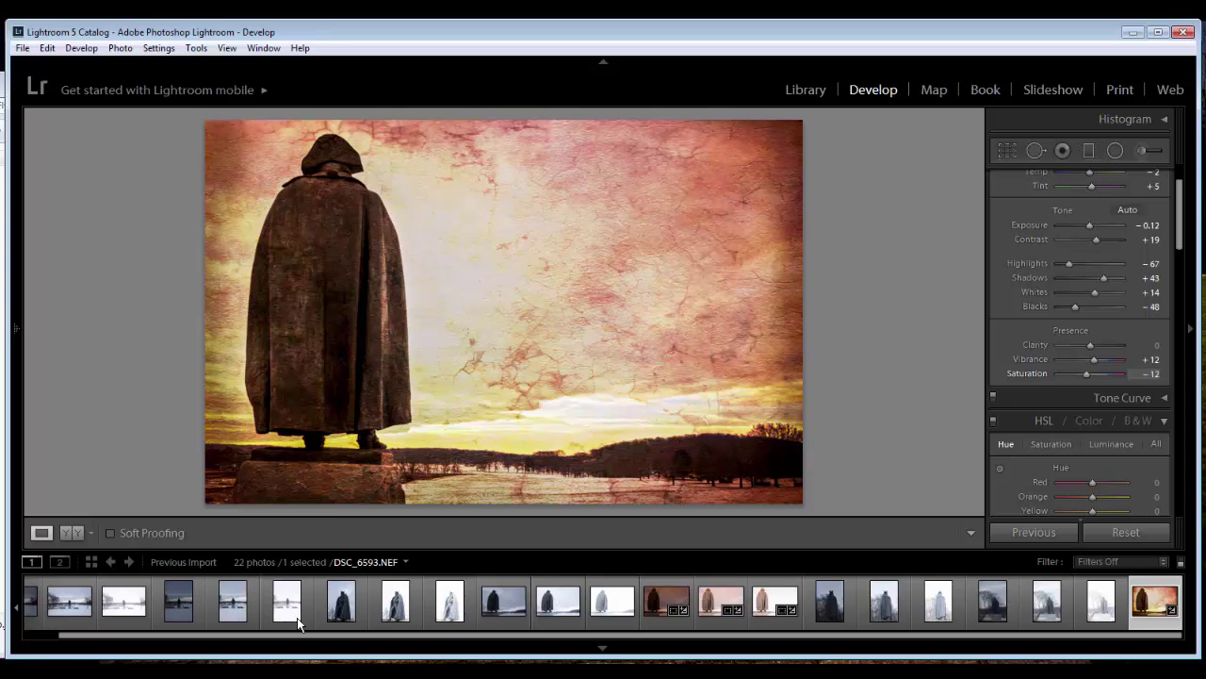
key(minus)
key(minus)
key(minus)
key(minus)
key(minus)
key(minus)
key(minus)
key(minus)
key(minus)
key(minus)
key(minus)
key(minus)
key(minus)
key(minus)
key(minus)
key(minus)
key(minus)
key(minus)
key(minus)
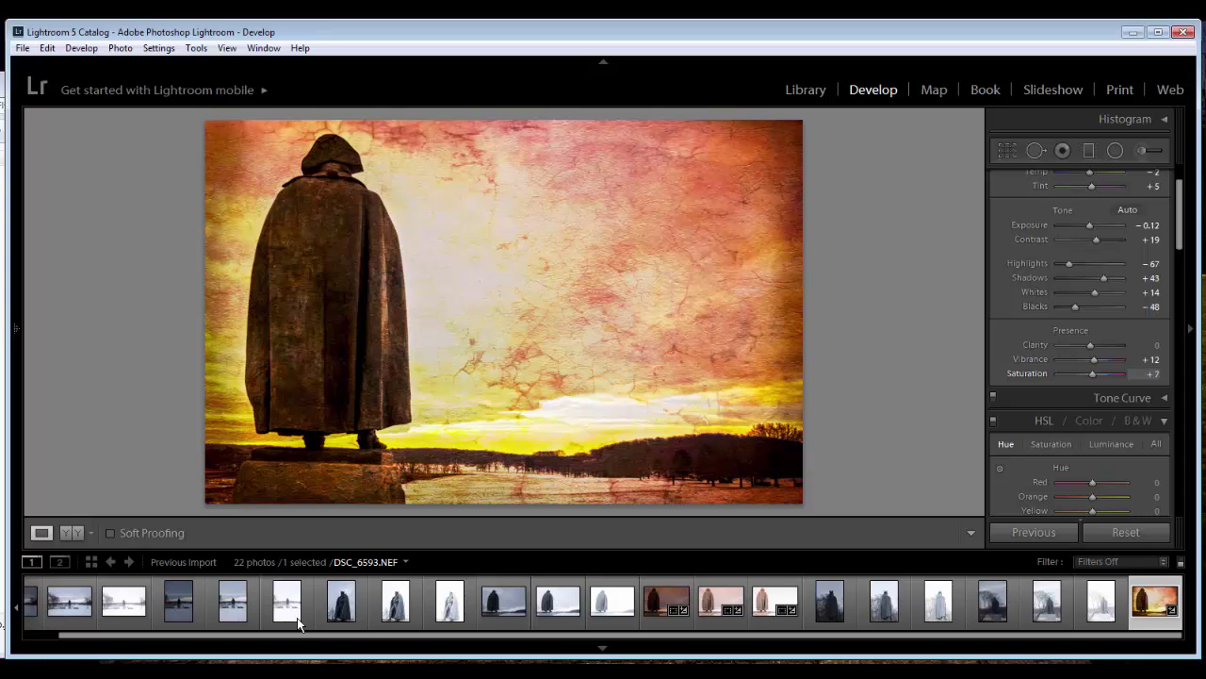
- Try raising and lowering the Clarity to compare its effect on the photo
key(comma)
key(comma)
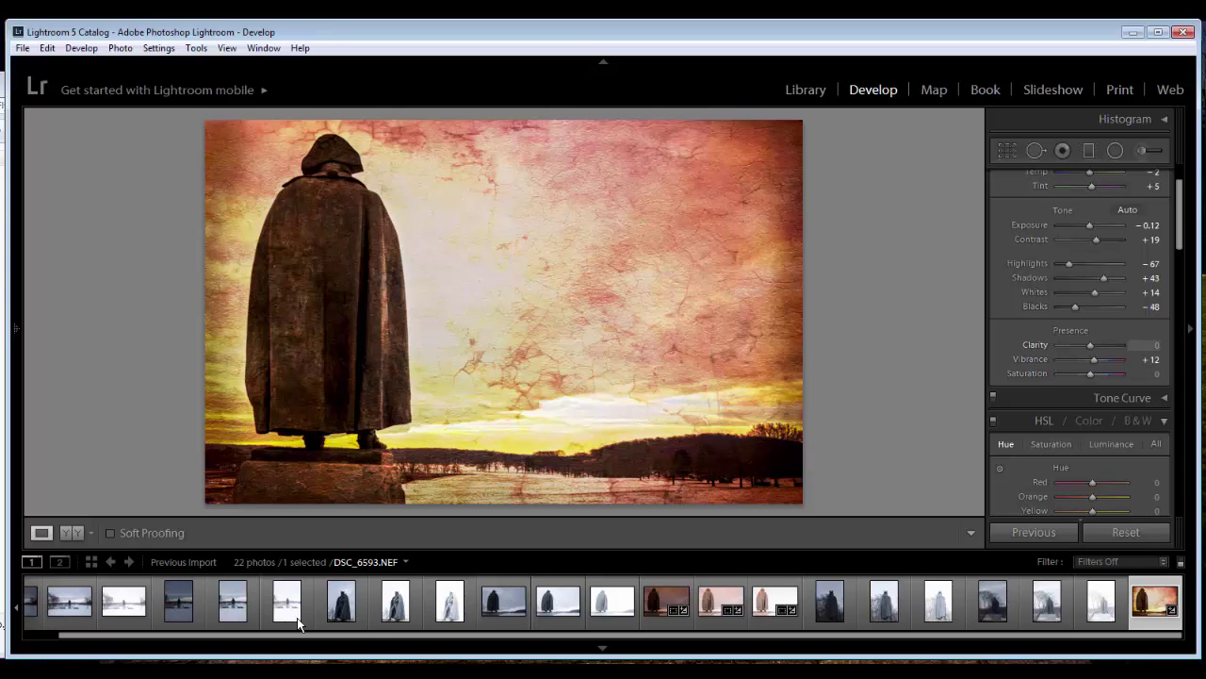
key(equal)
key(equal)
key(equal)
key(minus)
key(minus)
key(minus)
- Set the sharpening Amount to 37 in the photo's detail settings
drag(1180, 215, 1180, 285)
key(ctrl+5)
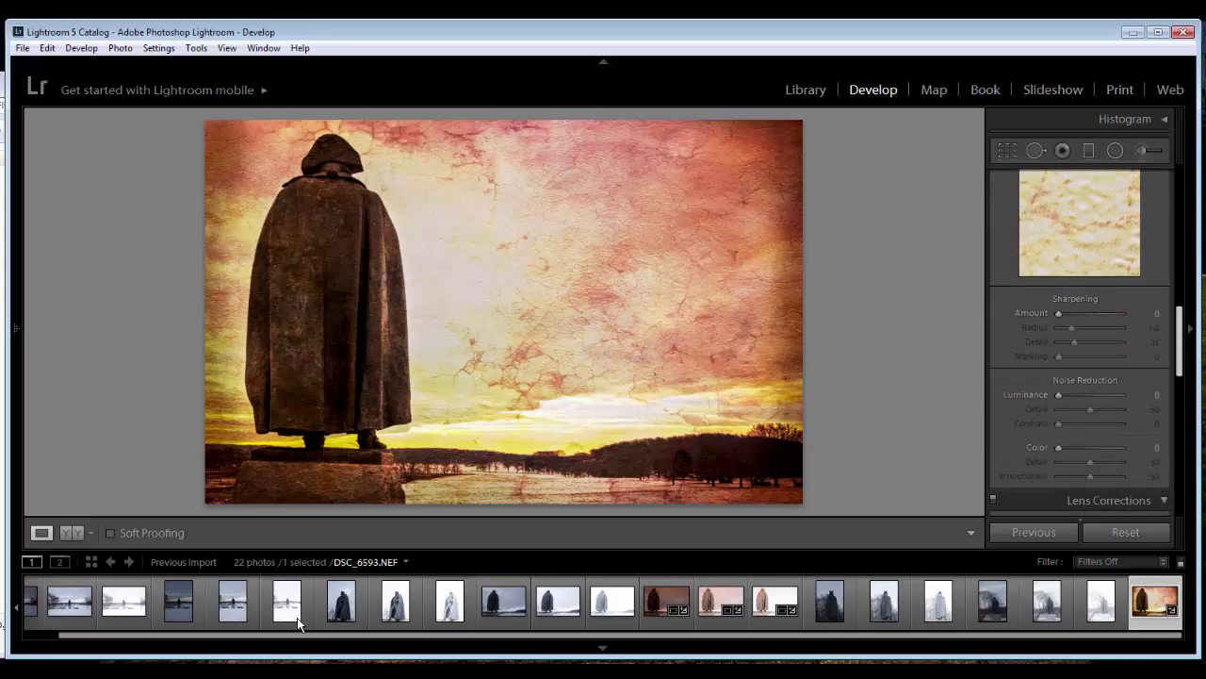
key(equal)
key(equal)
key(equal)
key(equal)
key(equal)
key(equal)
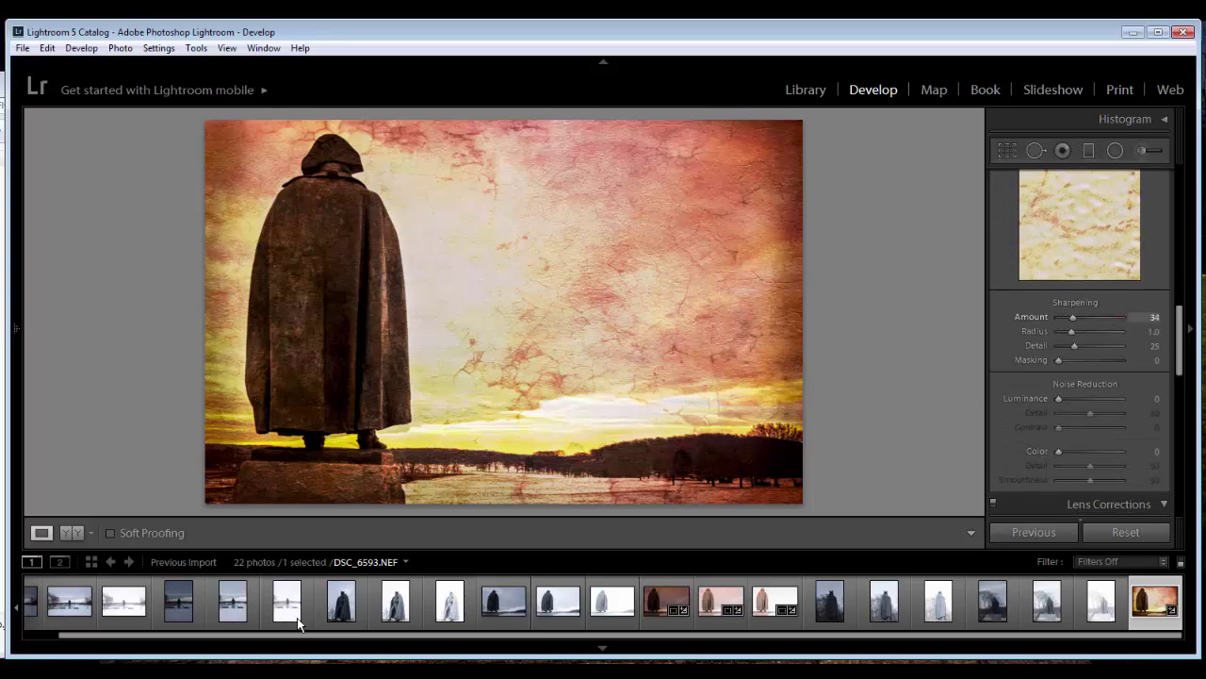
- Set the sharpening Masking to 87 while previewing the black-and-white edge mask
key(period)
key(period)
key(period)
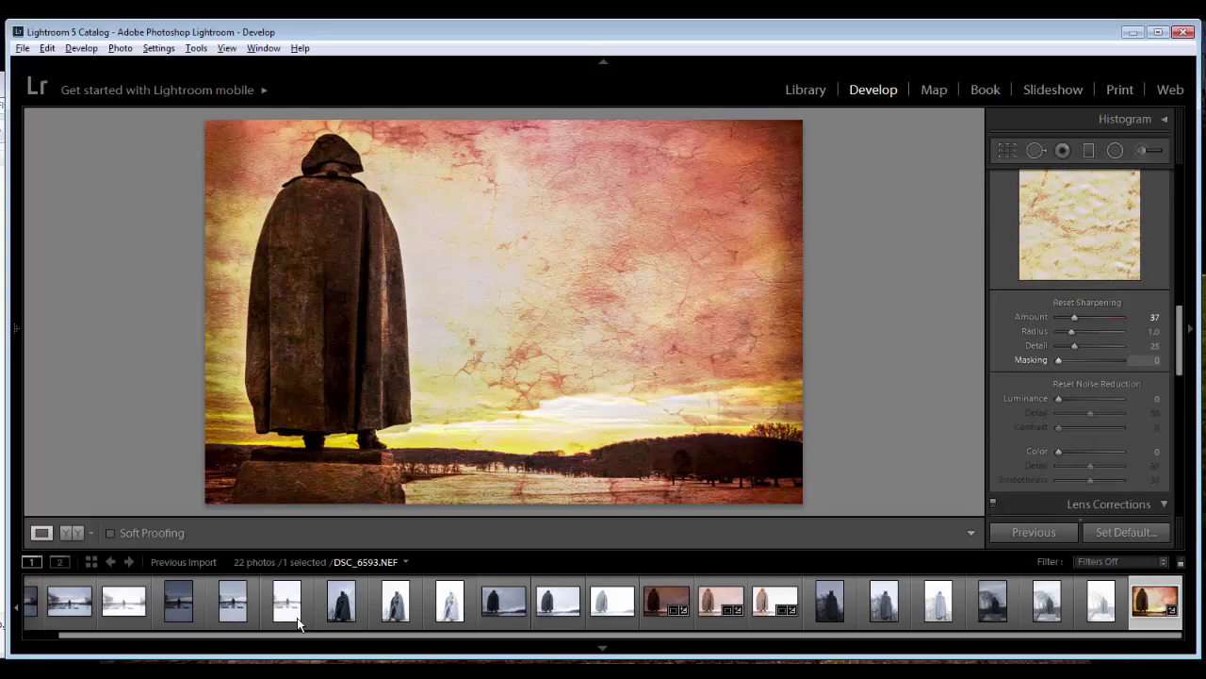
key(alt+equal)
key(alt+equal)
key(alt+equal)
key(alt+equal)
key(alt+equal)
key(alt+equal)
key(alt+equal)
key(alt+equal)
key(alt+equal)
key(alt+equal)
key(alt+equal)
key(alt+equal)
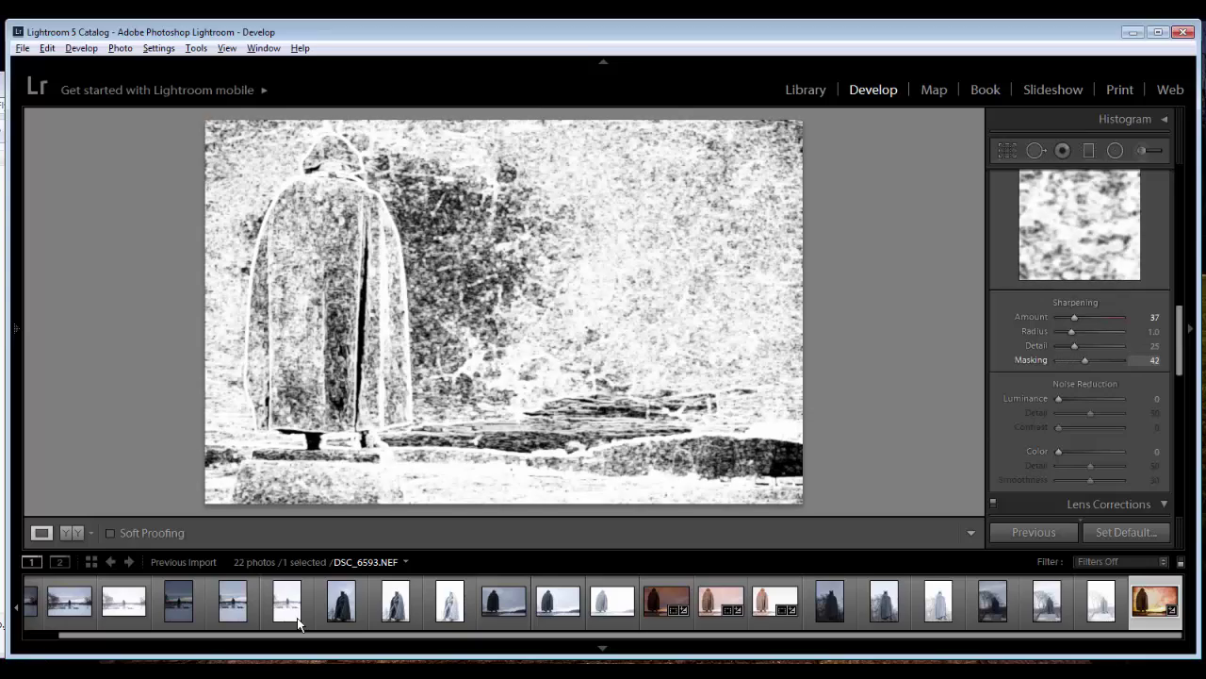
key(alt+equal)
key(alt+equal)
key(alt+equal)
key(alt+equal)
key(alt+equal)
key(alt+equal)
key(alt+equal)
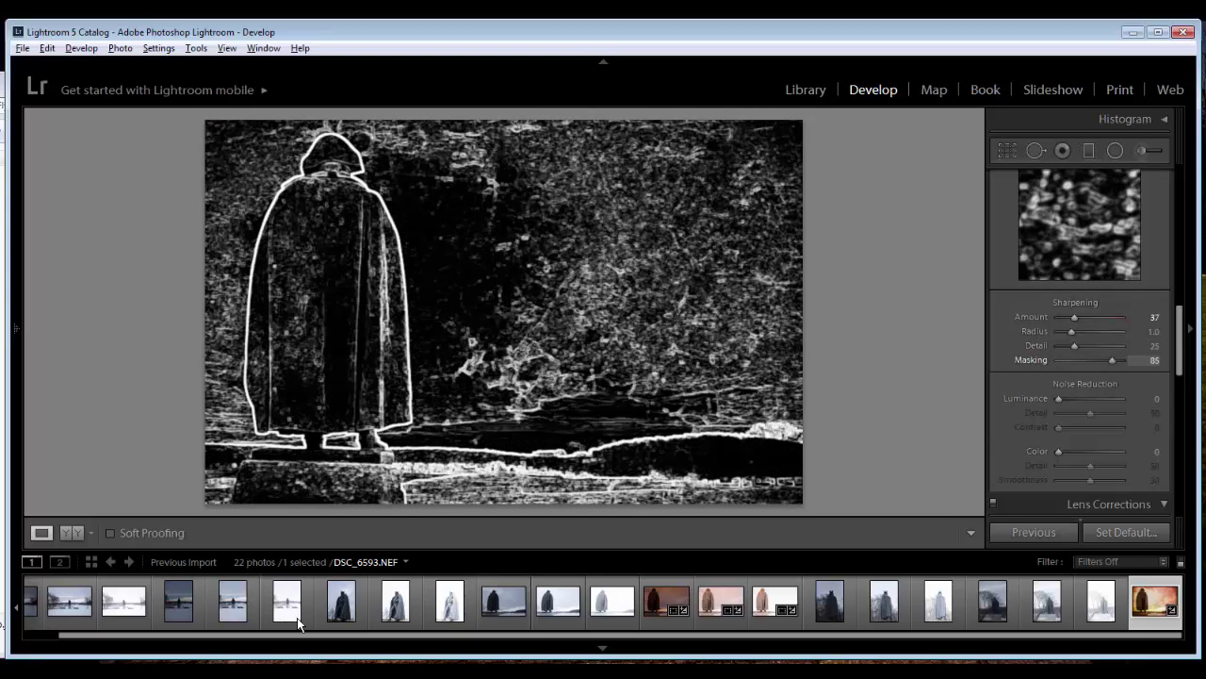
key(alt+equal)
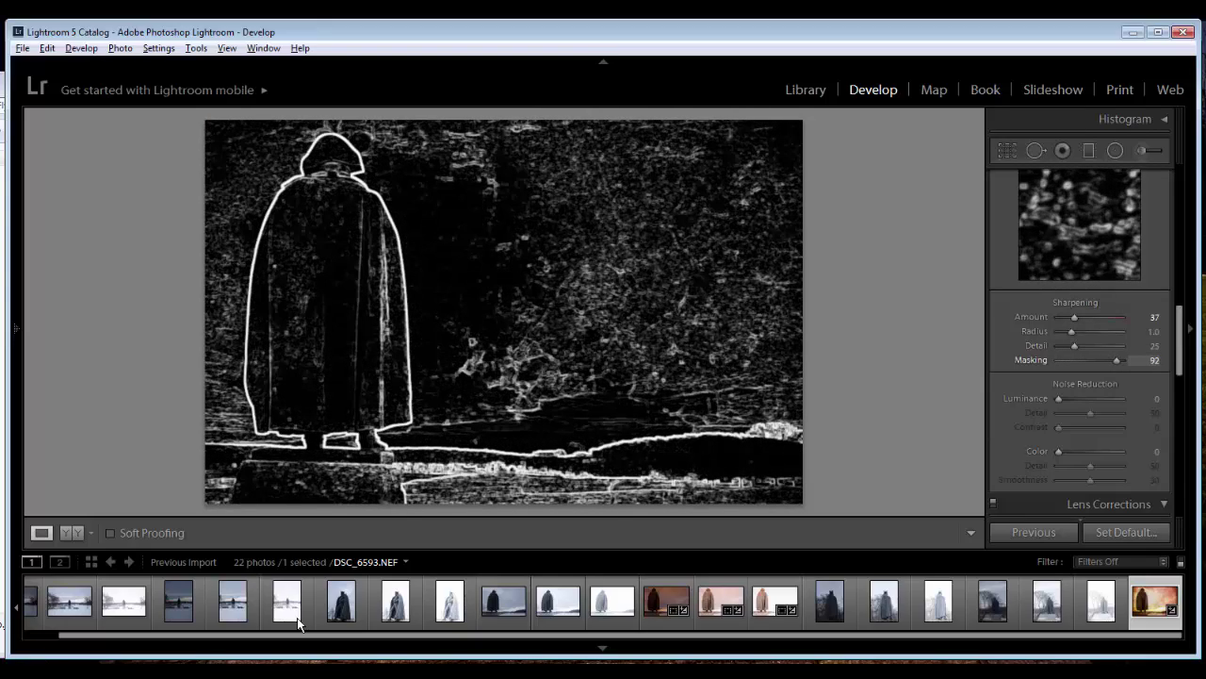
key(alt+minus)
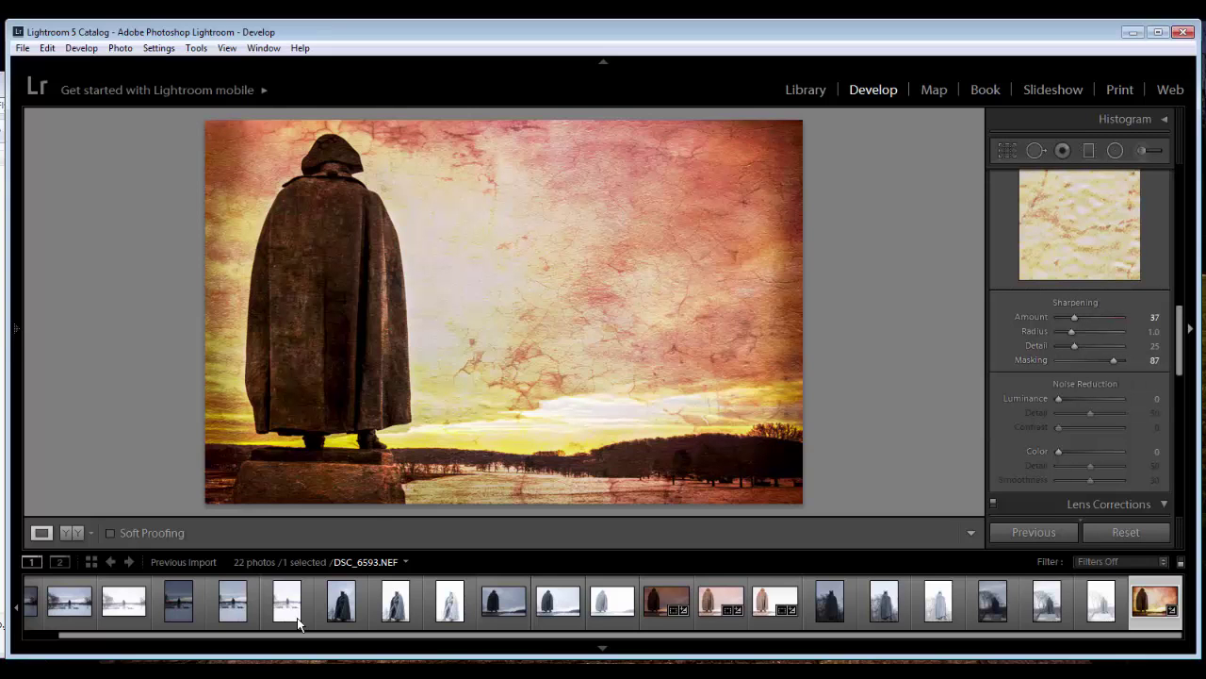
- Enable profile corrections and chromatic aberration removal in the lens corrections
scroll(1080, 343, down, 3)
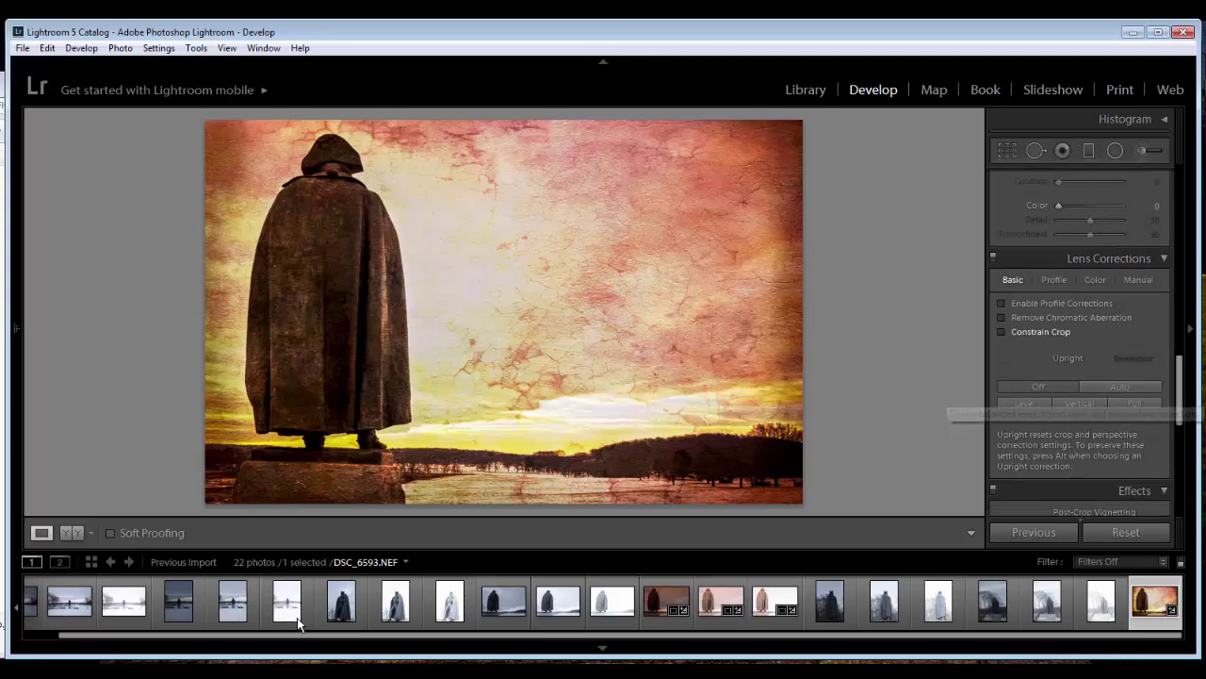
click(1002, 303)
click(1002, 318)
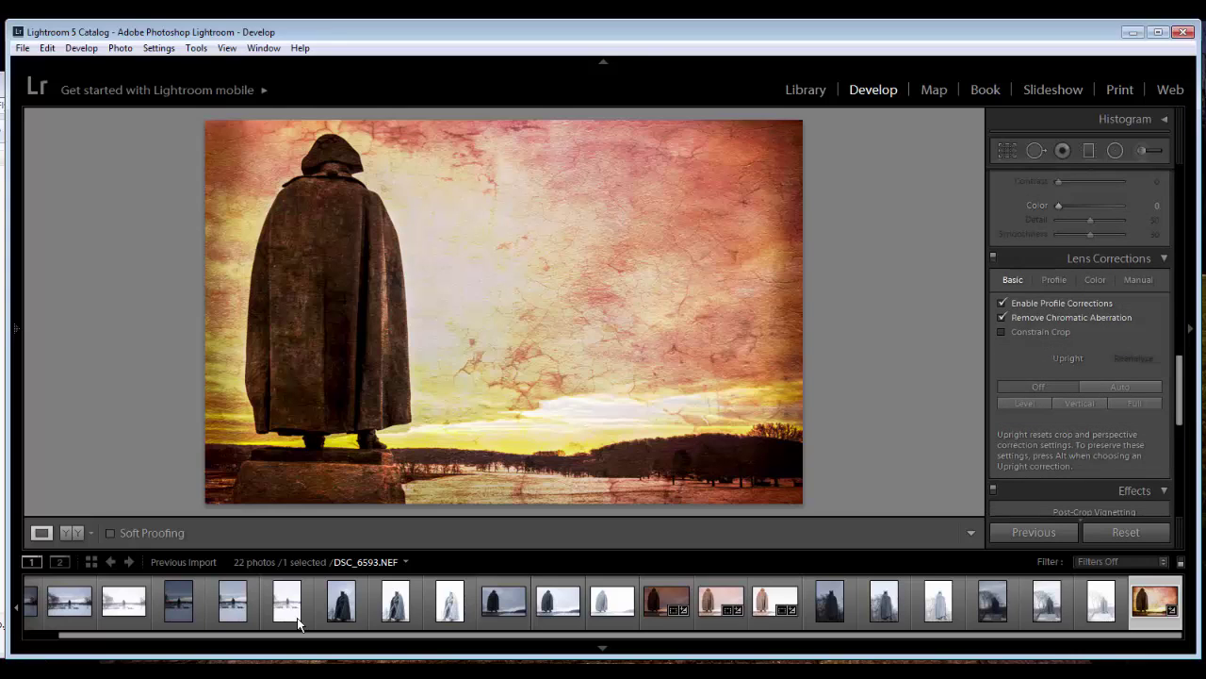
- Darken the photo's corners with a Highlight Priority post-crop vignette at Amount -12
drag(1180, 390, 1180, 438)
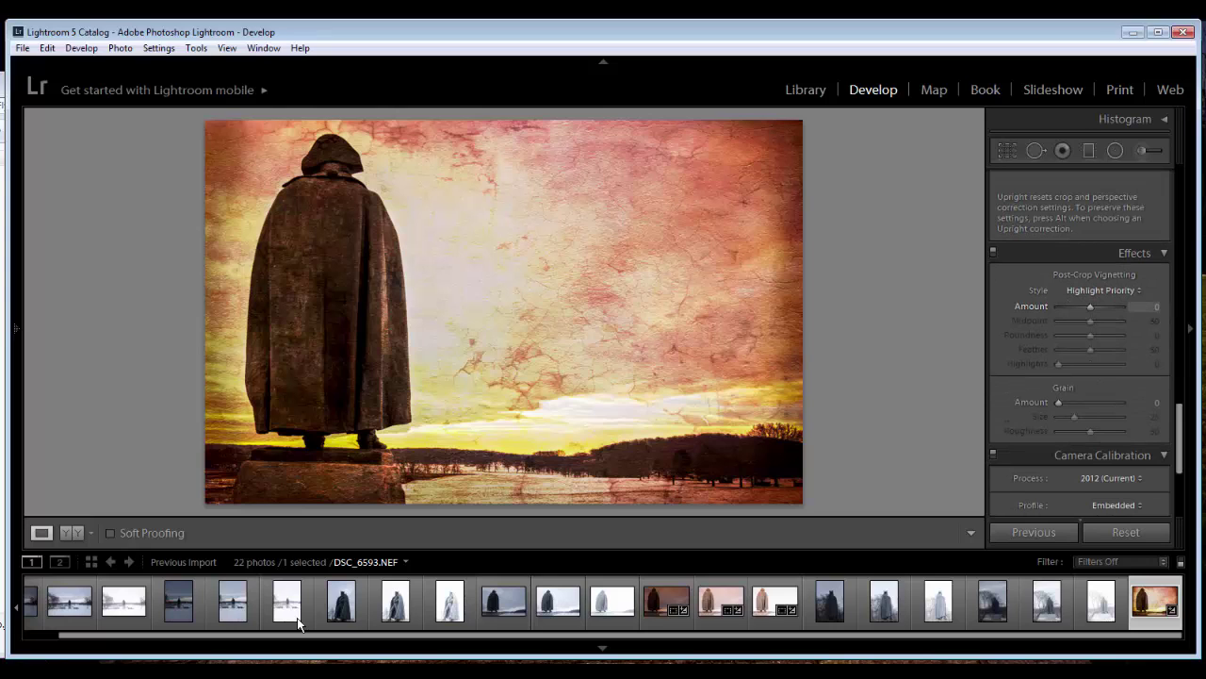
drag(1090, 306, 1085, 307)
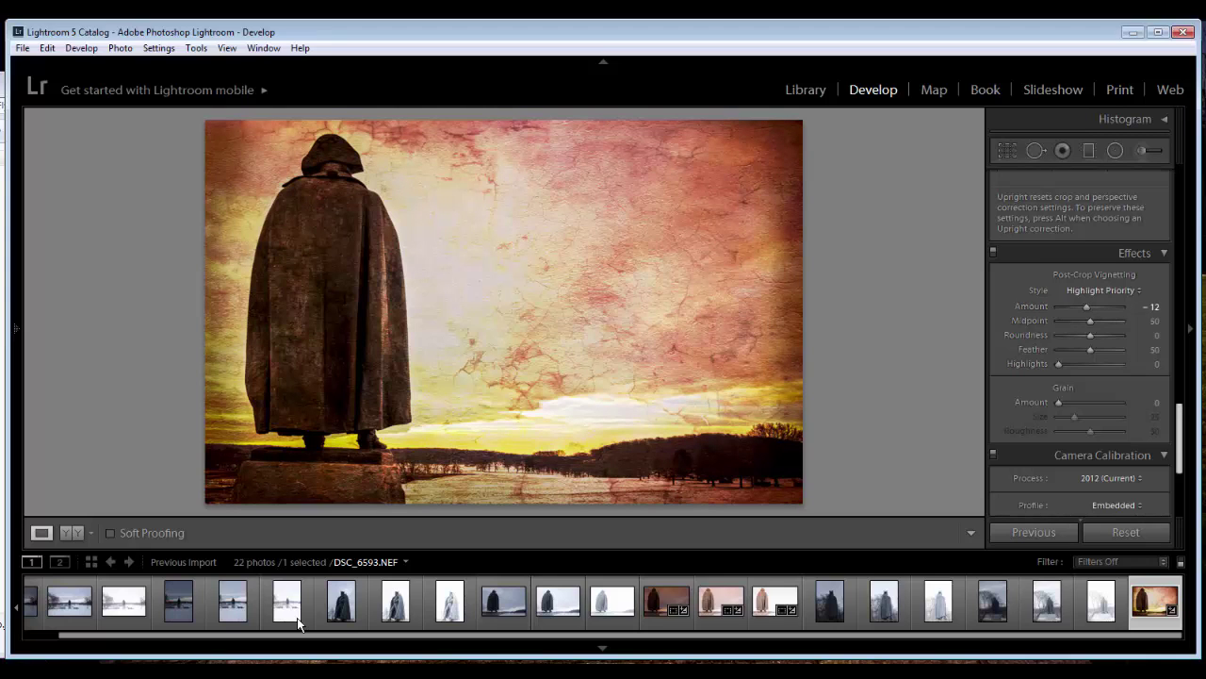
mouse_move(1180, 438)
mouse_down()
mouse_move(1180, 464)
mouse_move(1179, 199)
mouse_up()
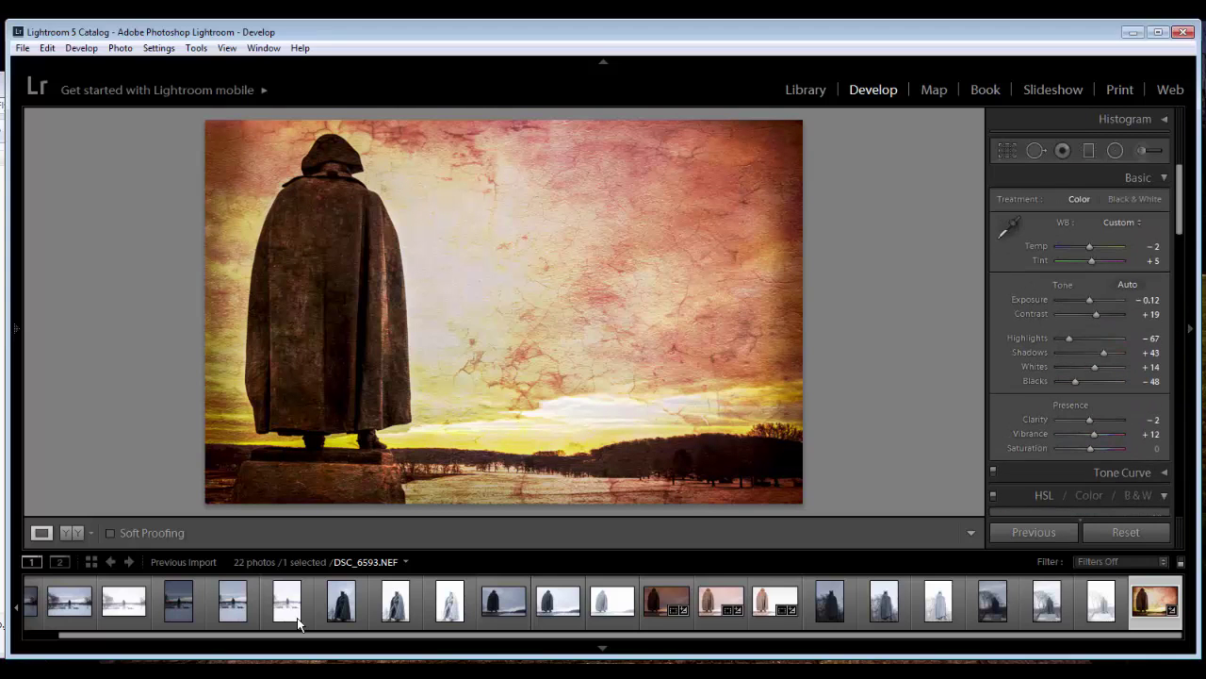
- Add a graduated filter with Exposure -1.06 down the upper sky, narrow and reposition its transition, and set its Shadows to 63
key(m)
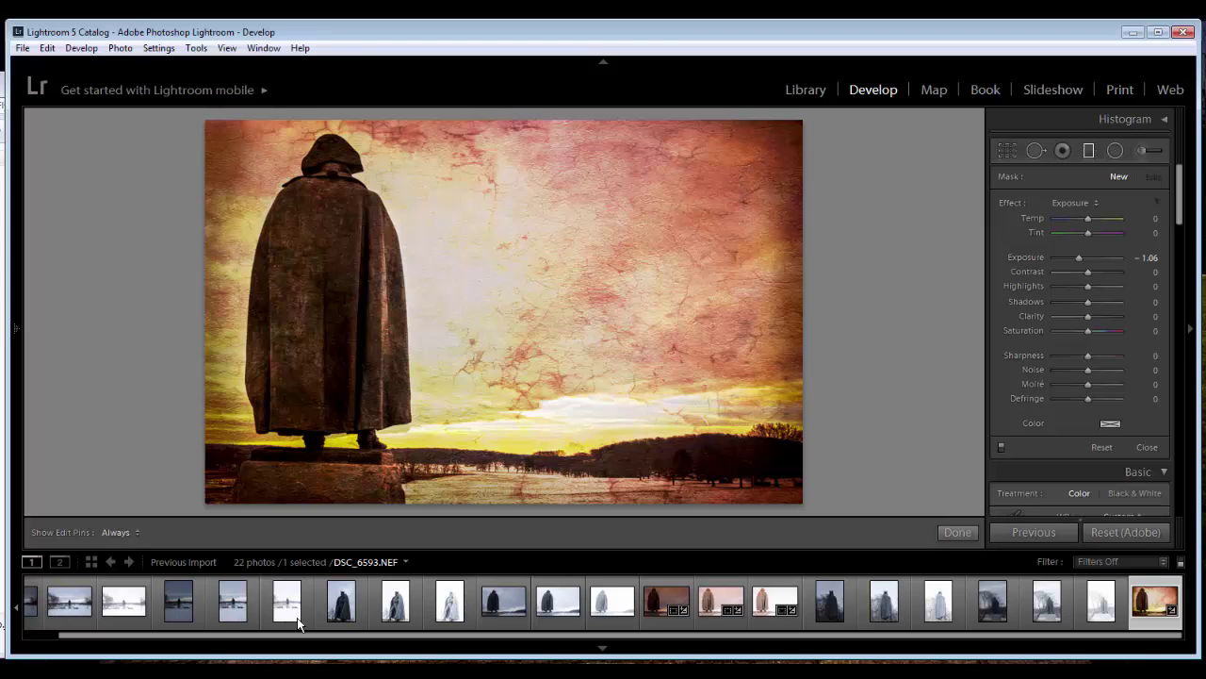
drag(457, 123, 457, 378)
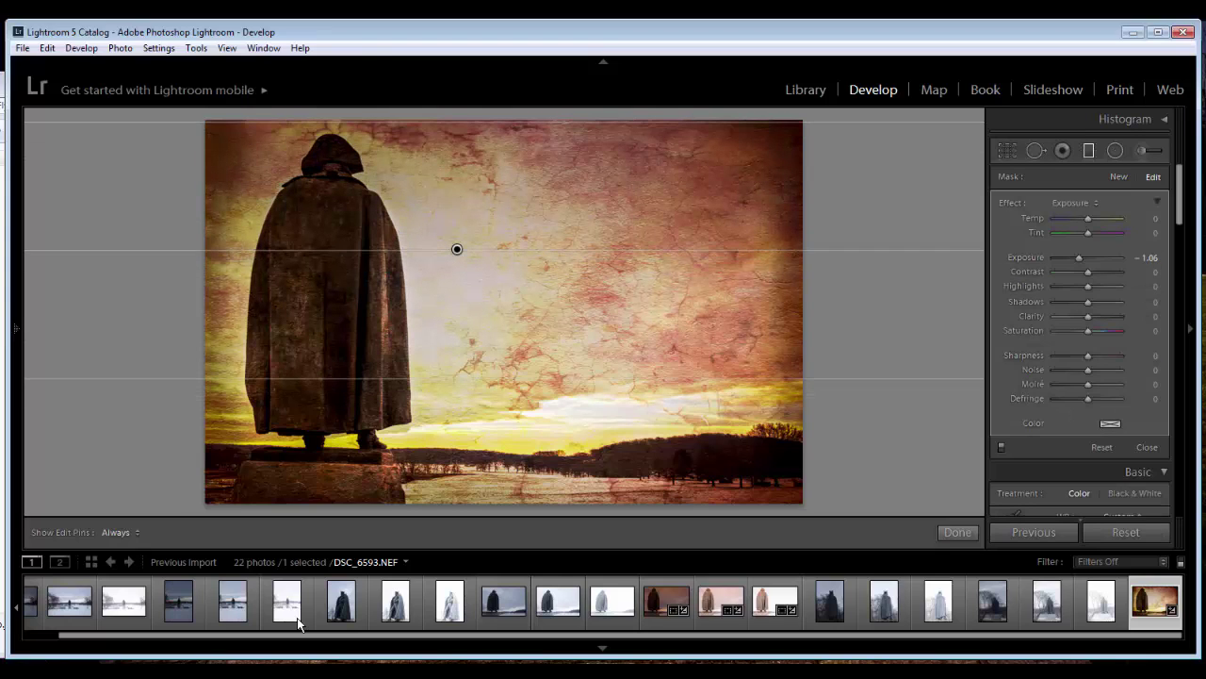
drag(457, 249, 454, 313)
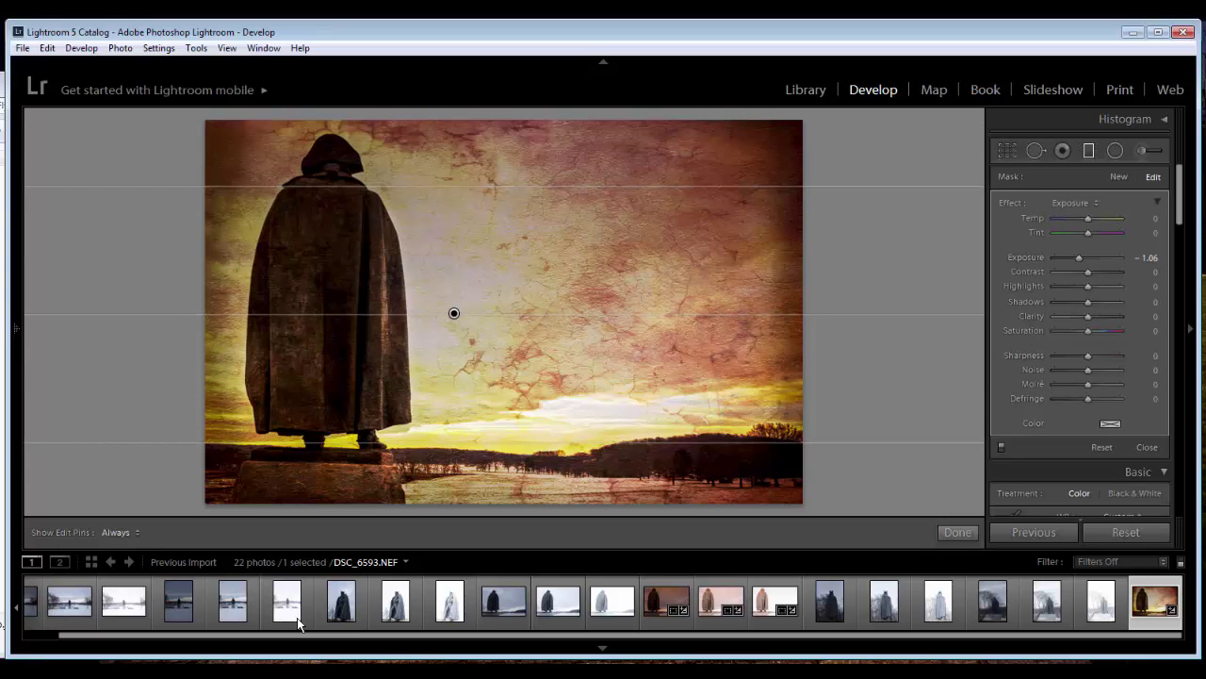
drag(453, 442, 454, 345)
key(ctrl)
key(ctrl)
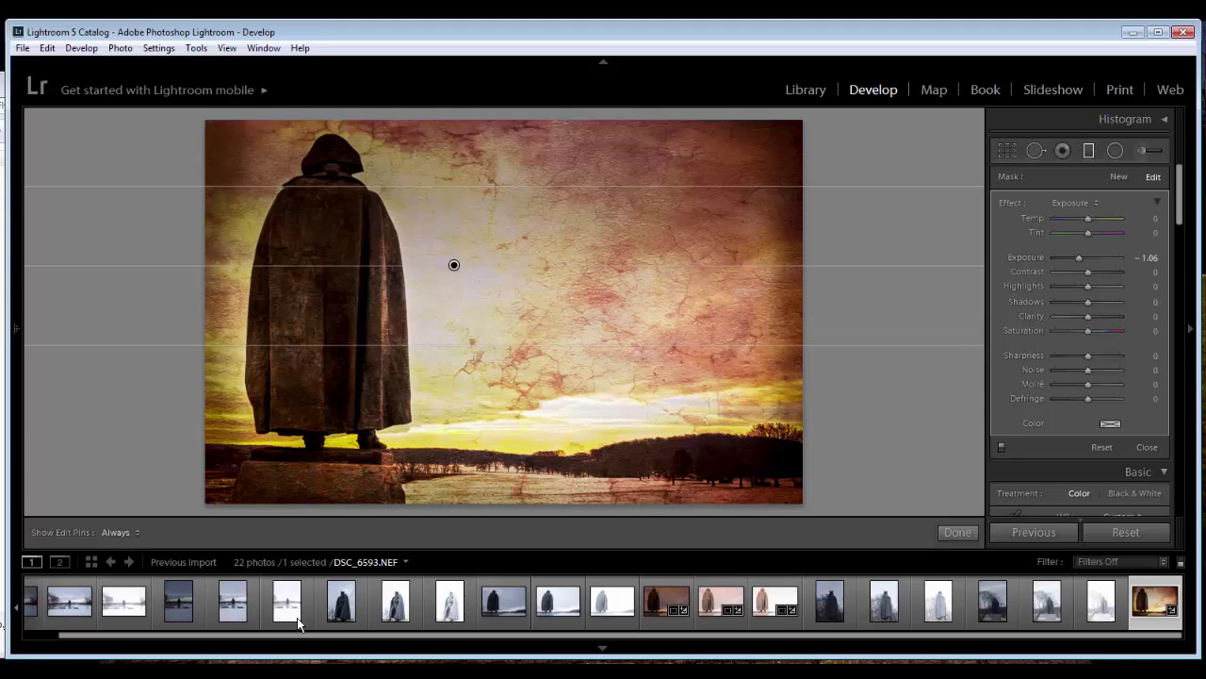
drag(454, 345, 454, 323)
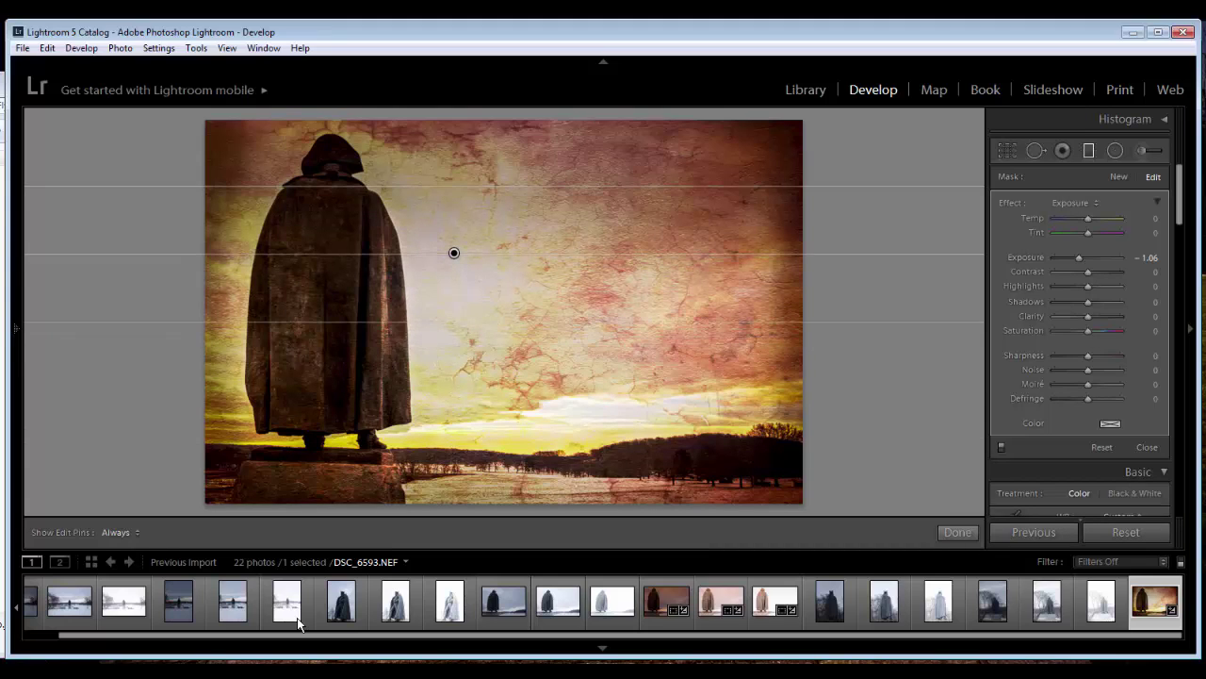
drag(454, 253, 452, 223)
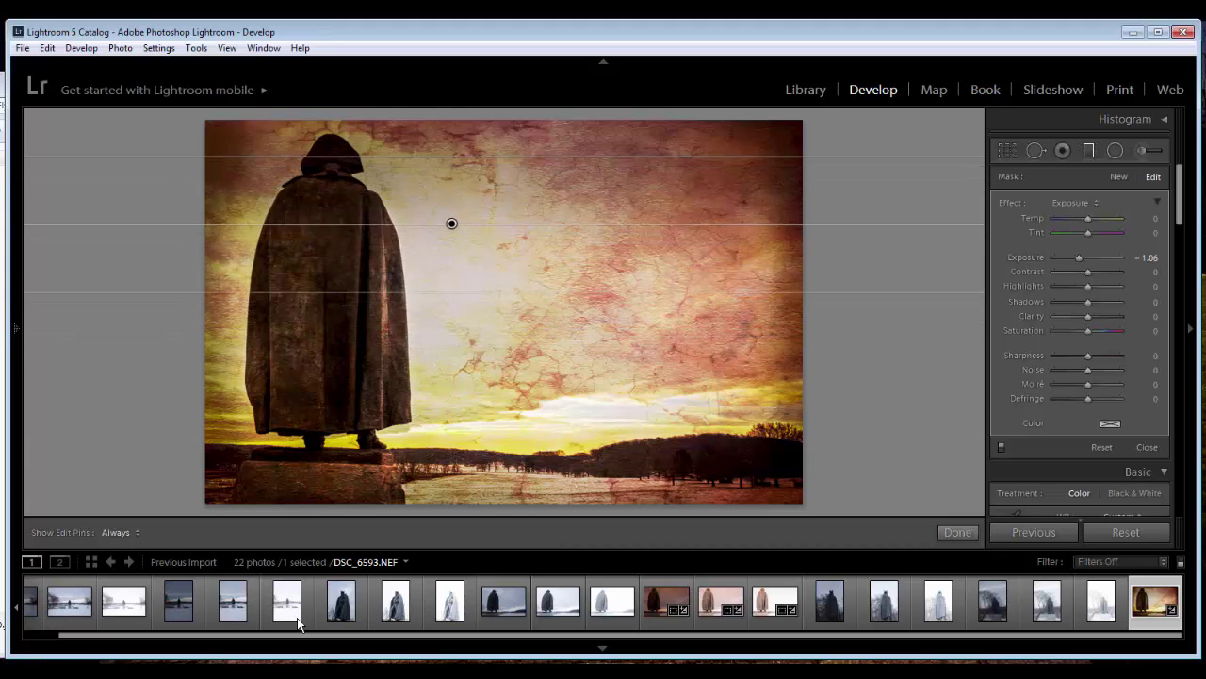
drag(1087, 303, 1108, 302)
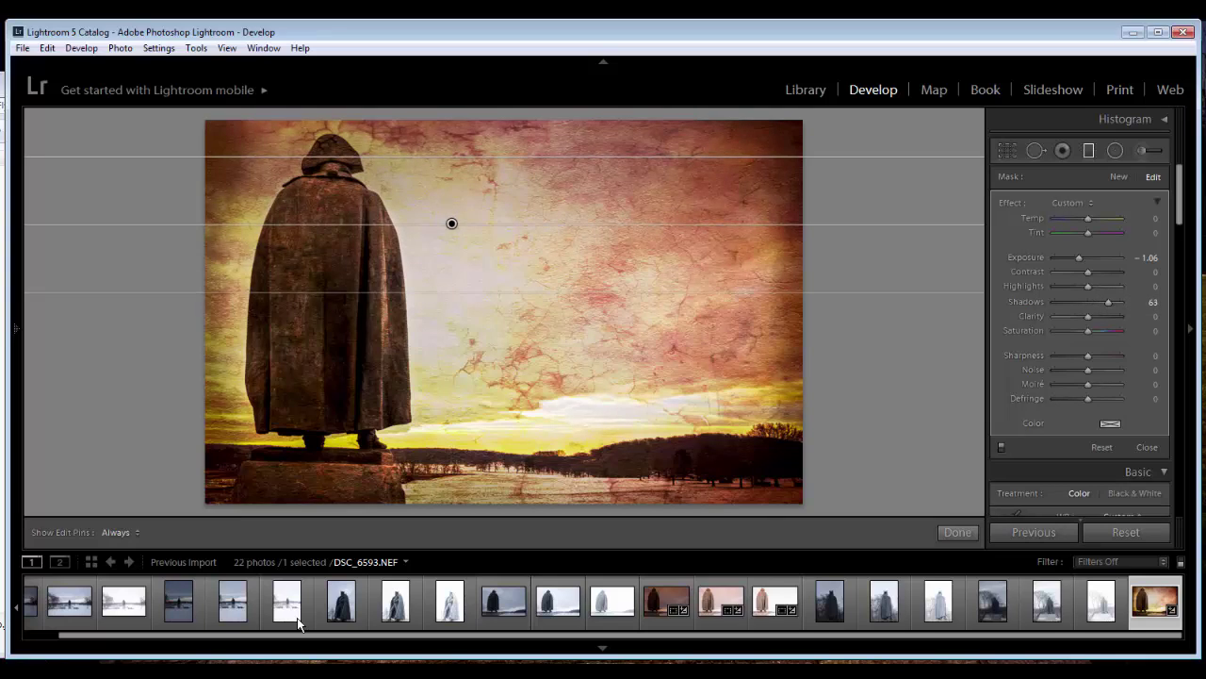
- Add a second graduated filter up from the photo's lower edge, set its Exposure to -2.16, tighten its transition and raise its Shadows
drag(538, 503, 532, 321)
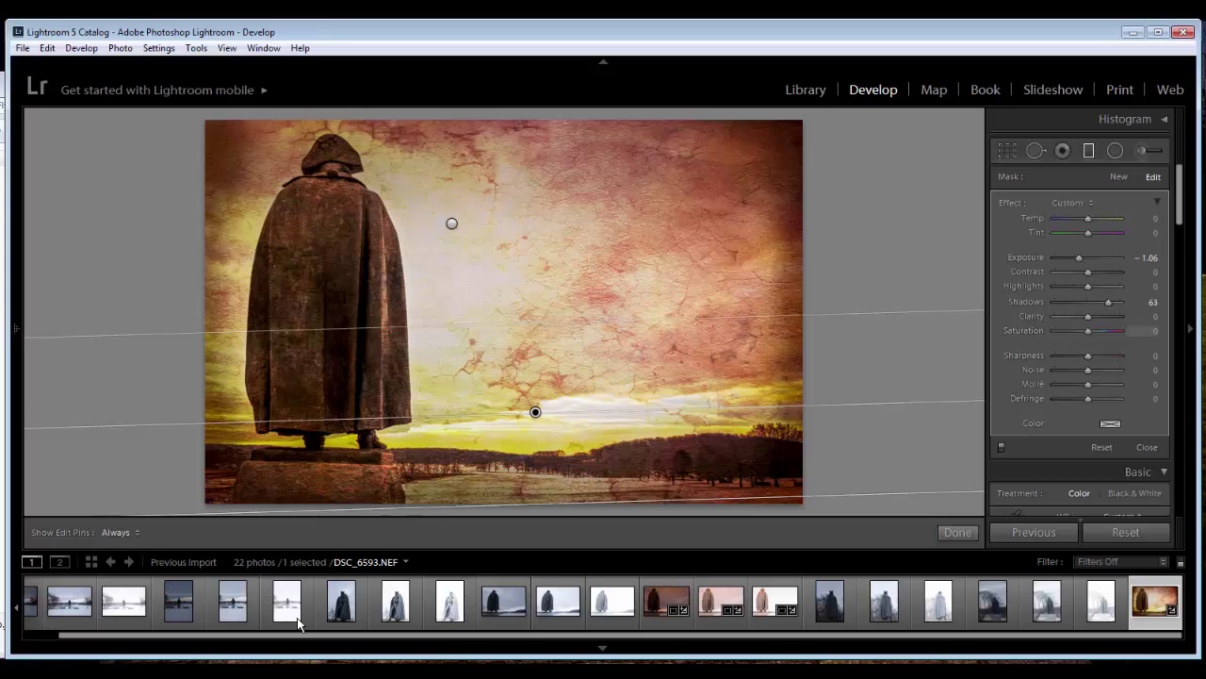
drag(1079, 258, 1068, 257)
key(plus)
key(plus)
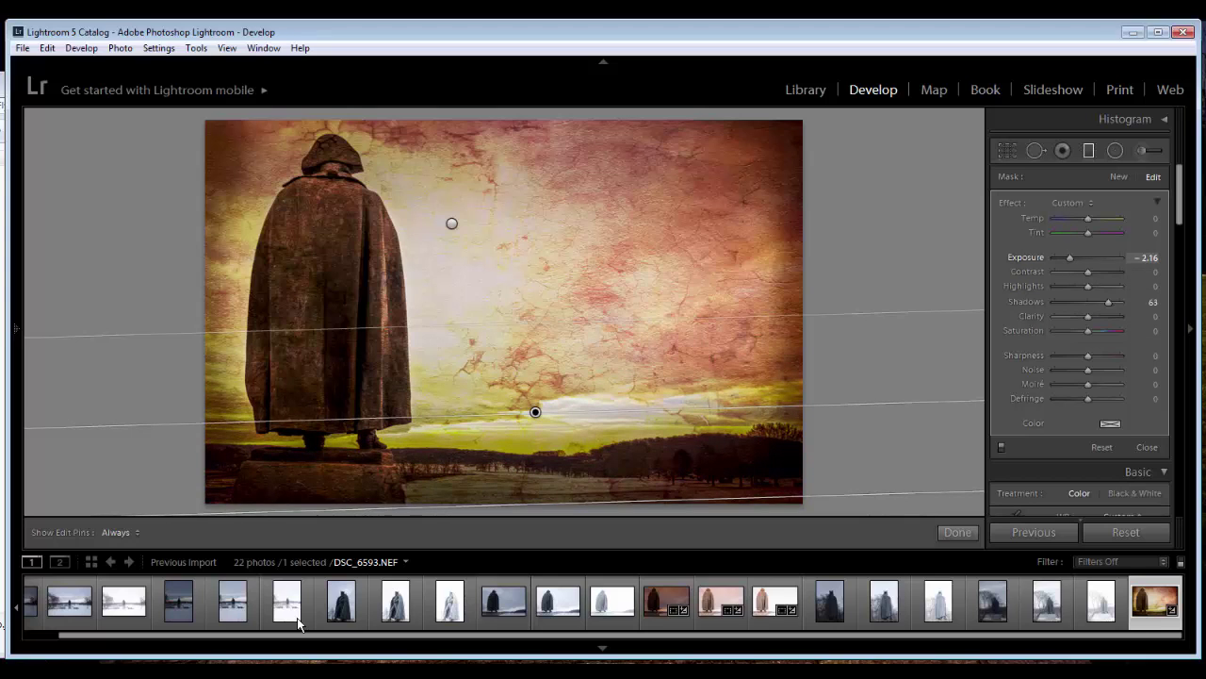
drag(535, 412, 537, 397)
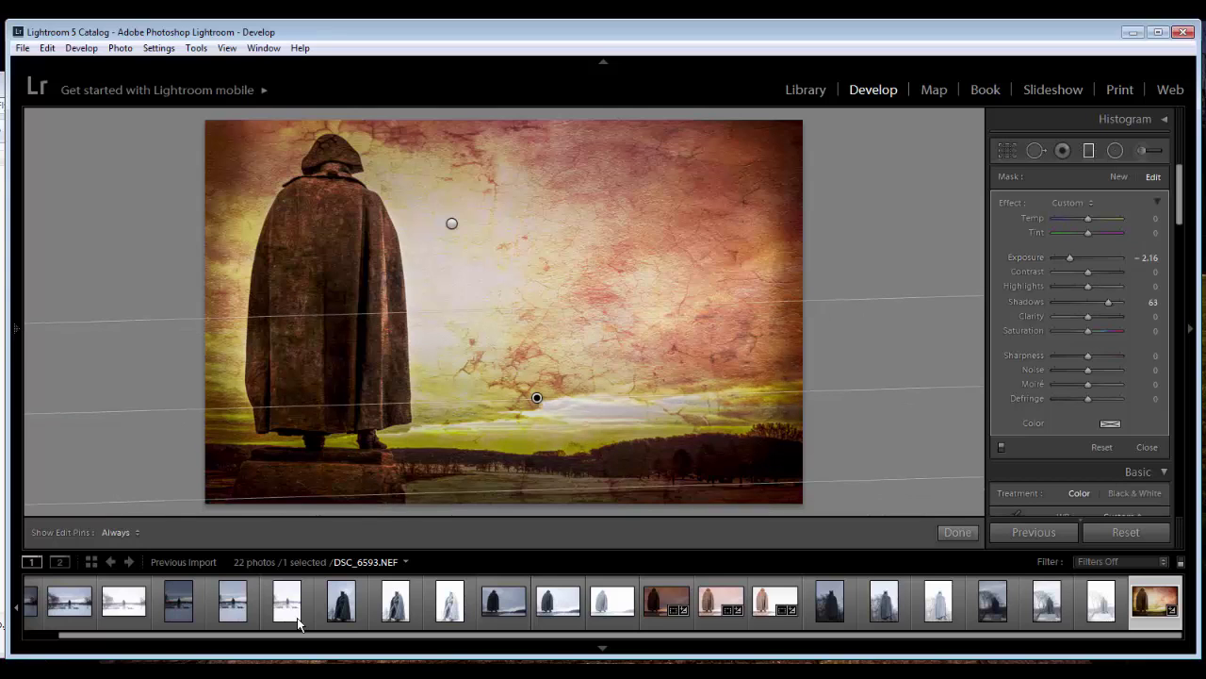
drag(537, 308, 537, 377)
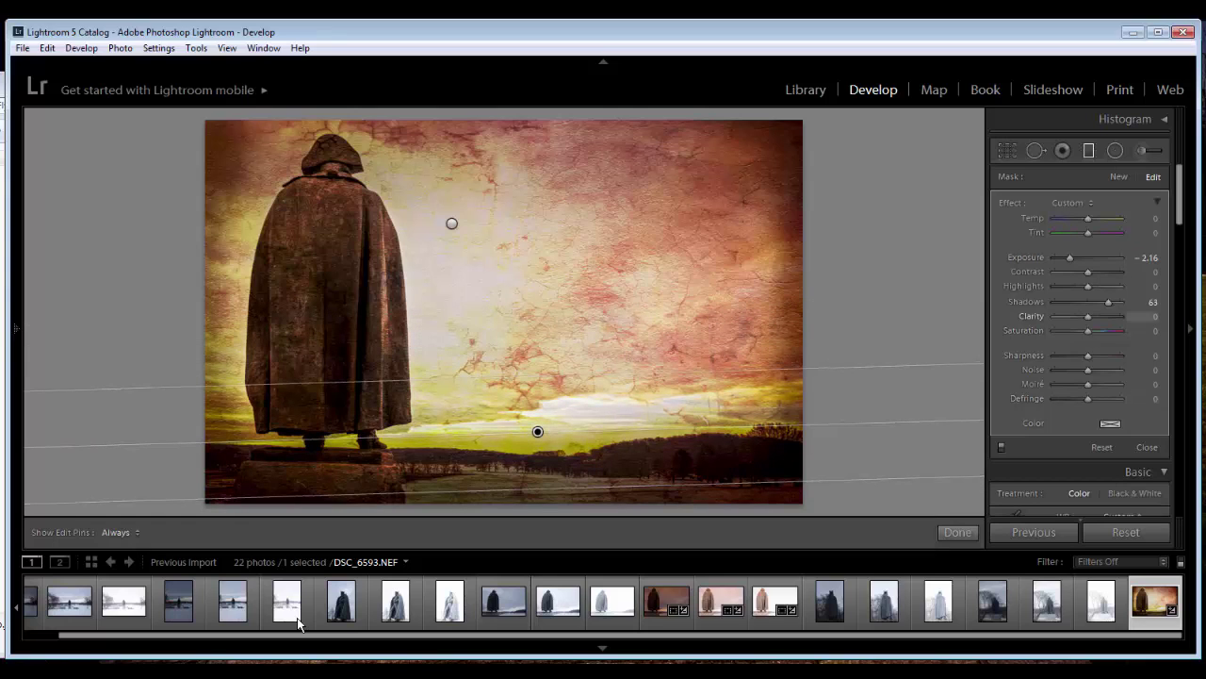
drag(1109, 303, 1114, 303)
key(m)
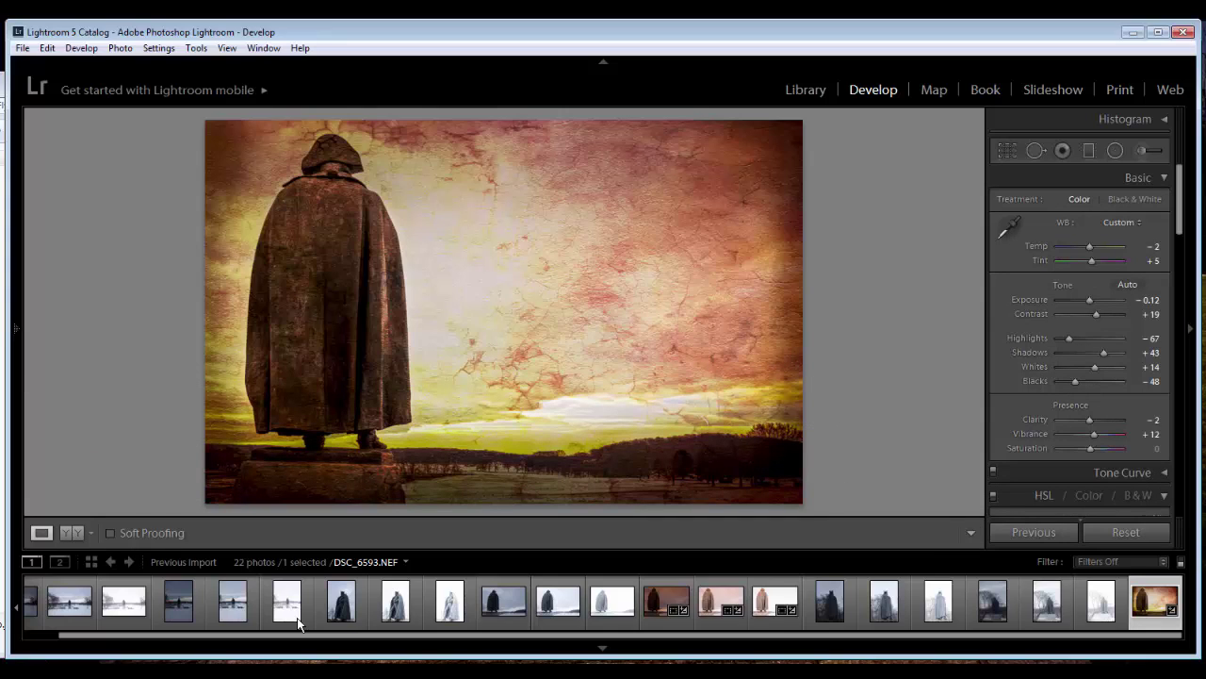
- Raise the photo's overall Contrast to +36
key(period)
key(period)
key(equal)
key(equal)
key(equal)
key(equal)
key(equal)
key(equal)
key(minus)
- Try the overall Exposure at -0.71, and set it to 0.00
key(comma)
key(minus)
key(minus)
key(minus)
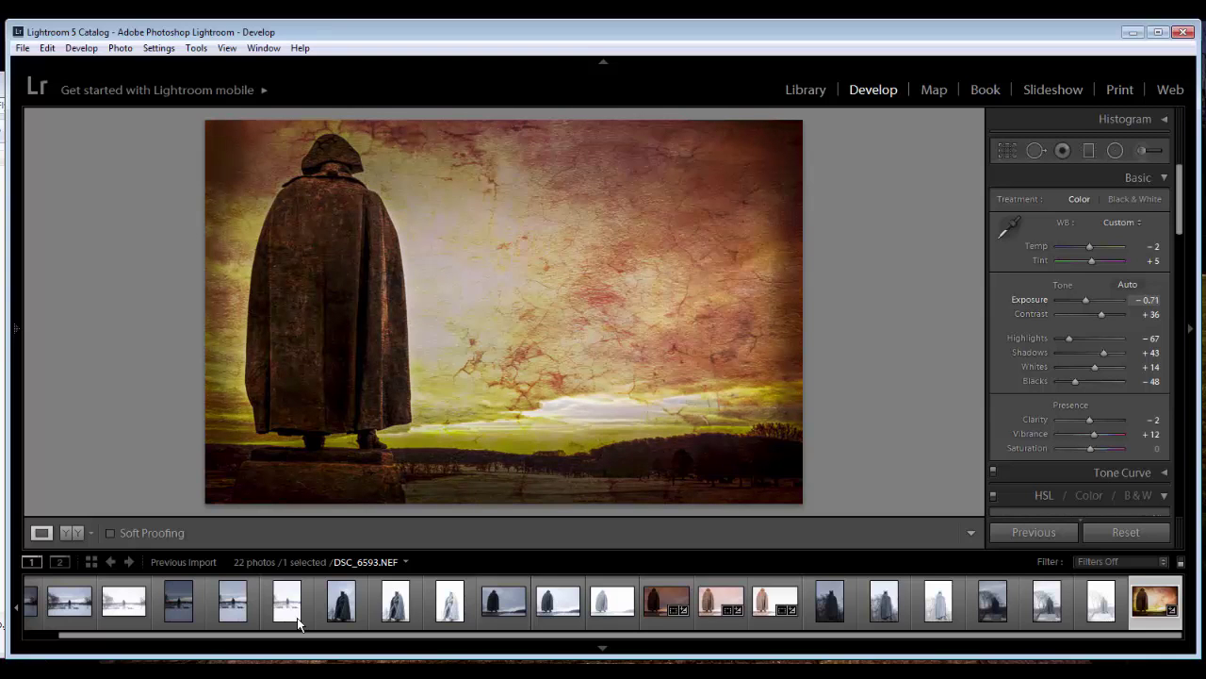
key(equal)
key(equal)
key(equal)
key(equal)
key(equal)
key(equal)
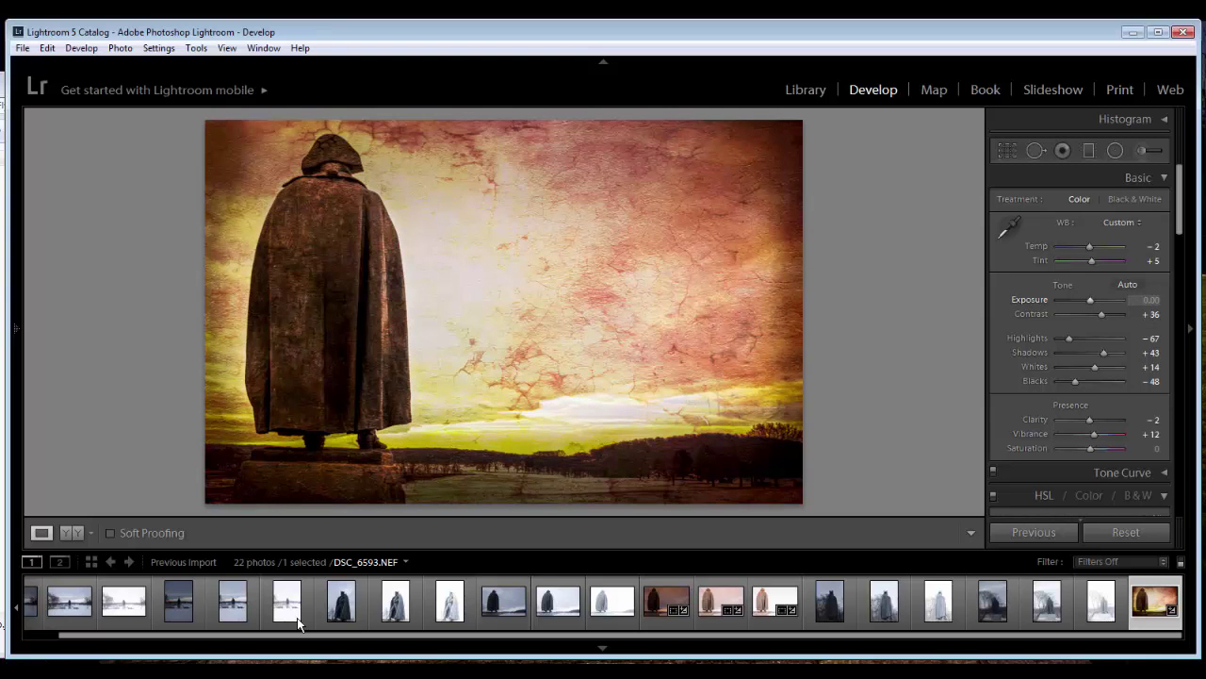
- Fine-tune the overall Contrast to +33
key(period)
key(equal)
key(equal)
key(equal)
key(equal)
key(minus)
key(minus)
key(minus)
key(minus)
key(minus)
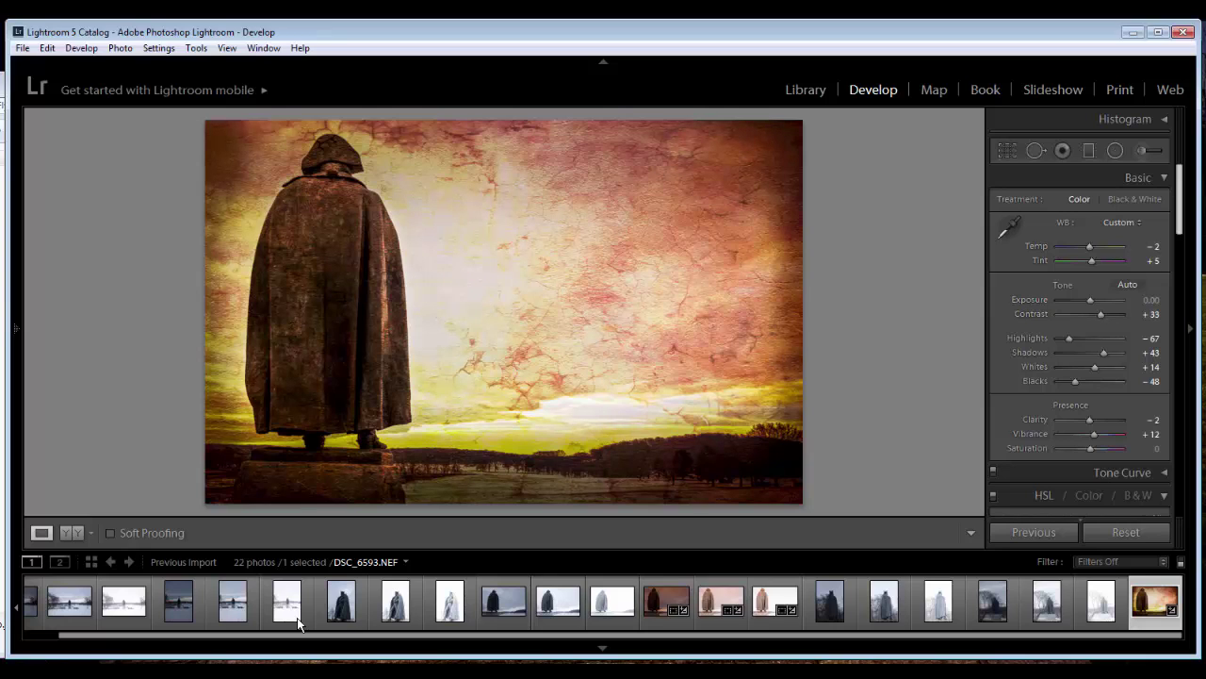
- Try shifting the Yellow hue both ways in the HSL adjustments, and set it to -27
drag(1179, 200, 1180, 260)
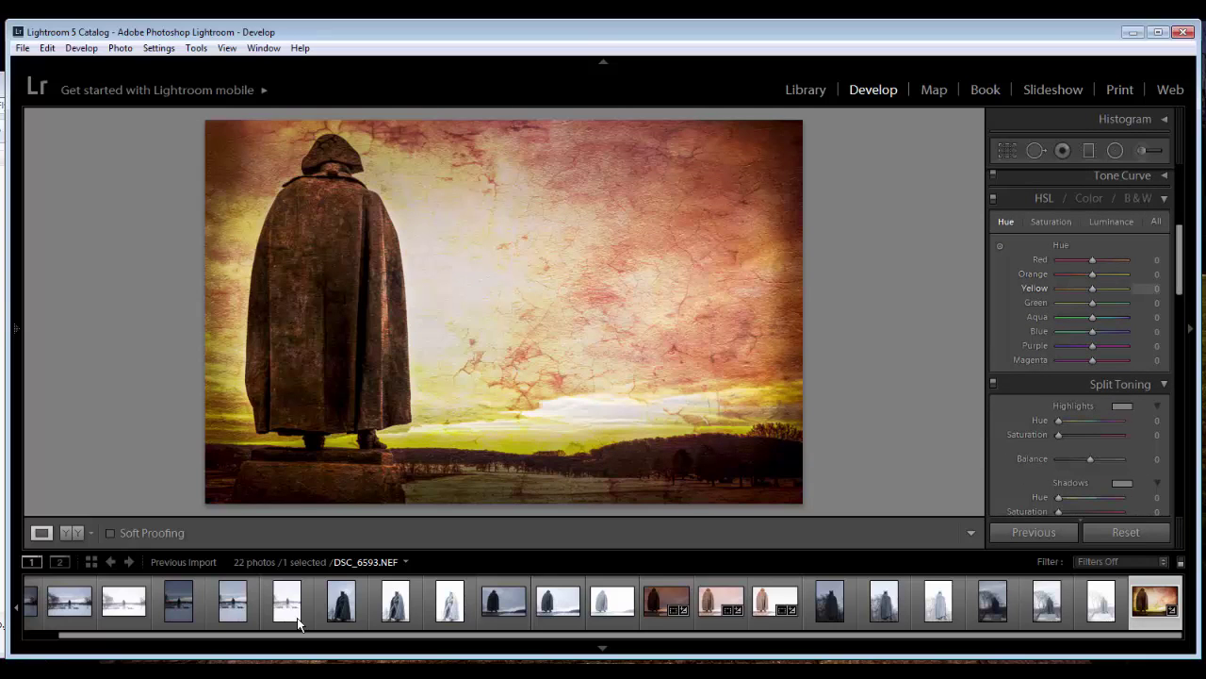
key(minus)
key(minus)
key(minus)
key(minus)
key(minus)
key(minus)
key(minus)
key(minus)
key(equal)
key(equal)
key(equal)
key(equal)
key(equal)
key(equal)
key(equal)
key(equal)
key(minus)
key(minus)
key(minus)
key(minus)
key(minus)
key(minus)
key(minus)
- Set the Orange hue to -11 in the HSL adjustments
key(comma)
key(minus)
key(minus)
key(minus)
key(minus)
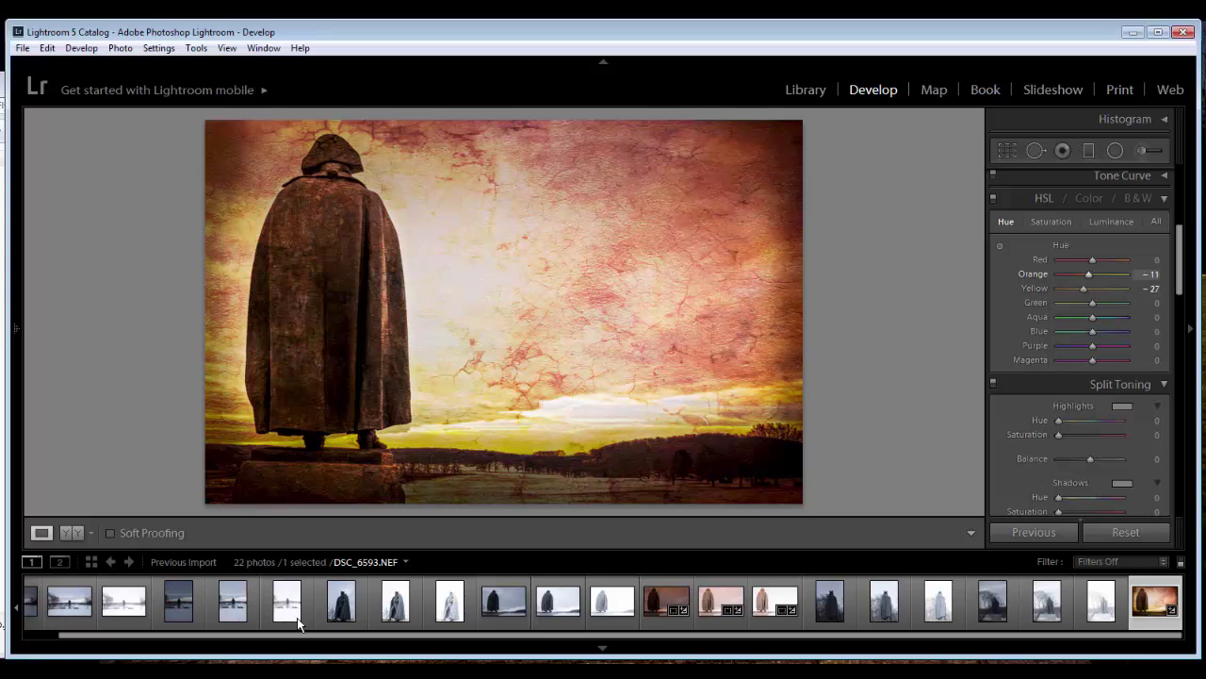
- Lower the Red hue slightly in the HSL adjustments
key(comma)
key(minus)
key(minus)
key(minus)
drag(1179, 259, 1179, 199)
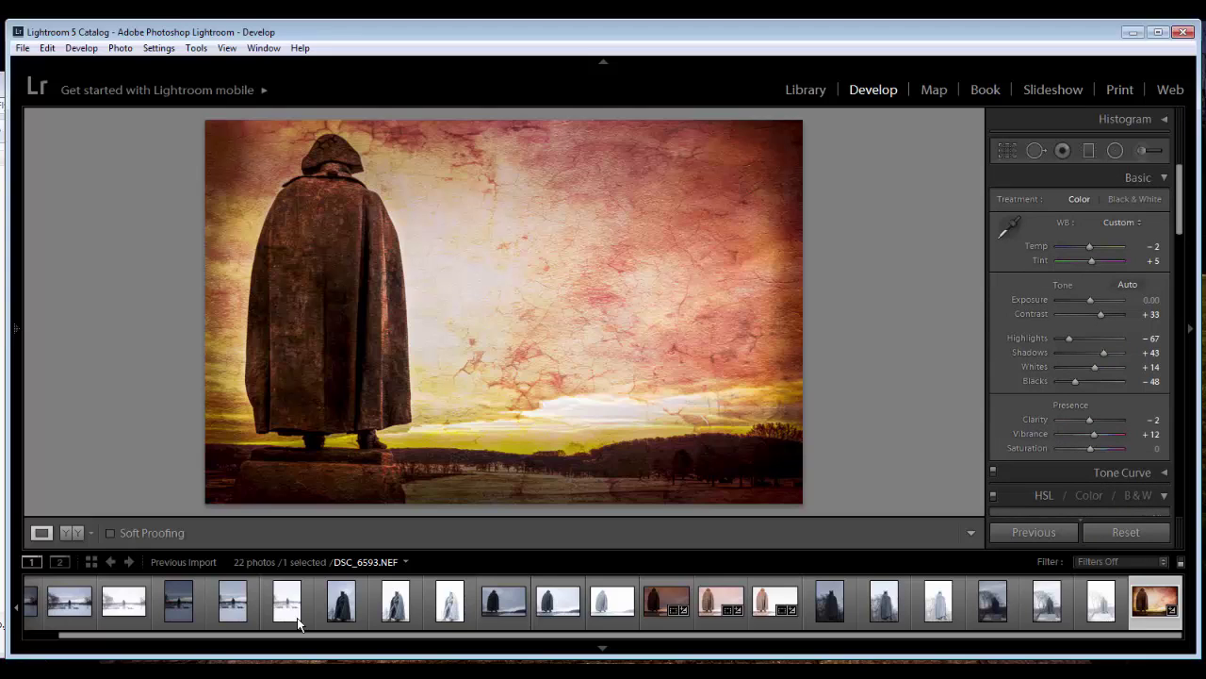